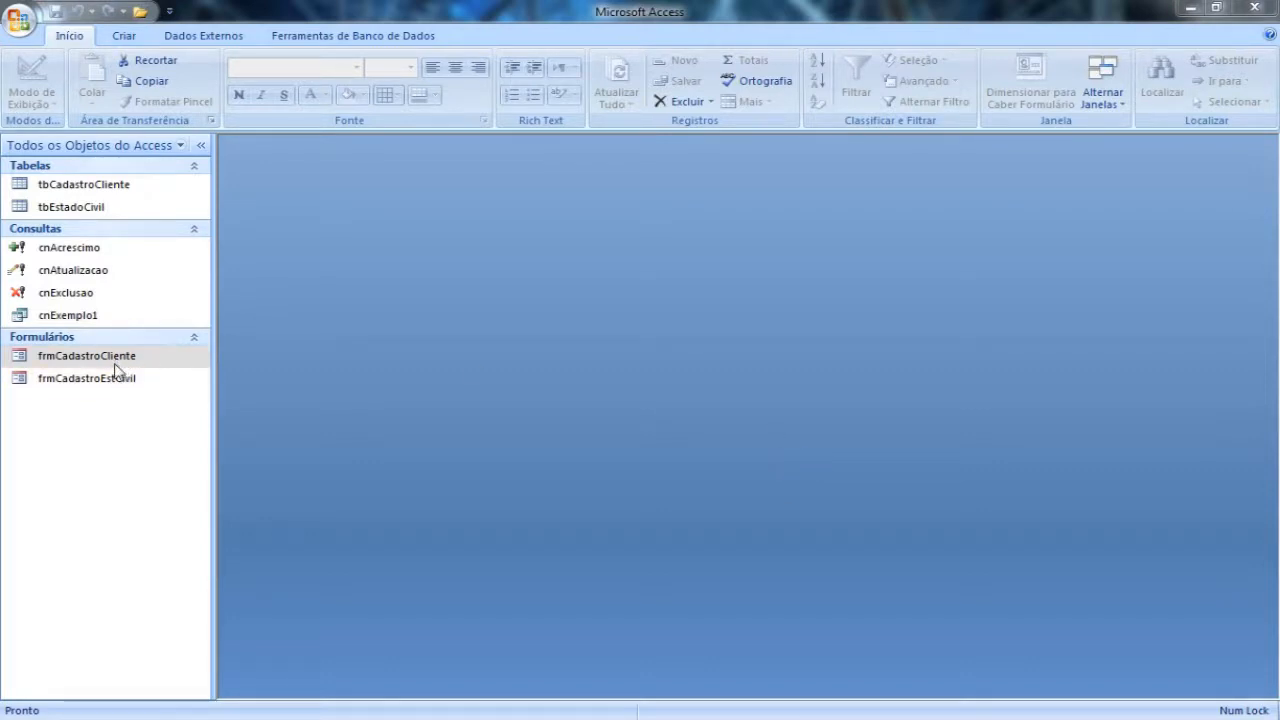
Step: Create a new blank form in Design view and reposition its window in the workspace
left_click(125, 37)
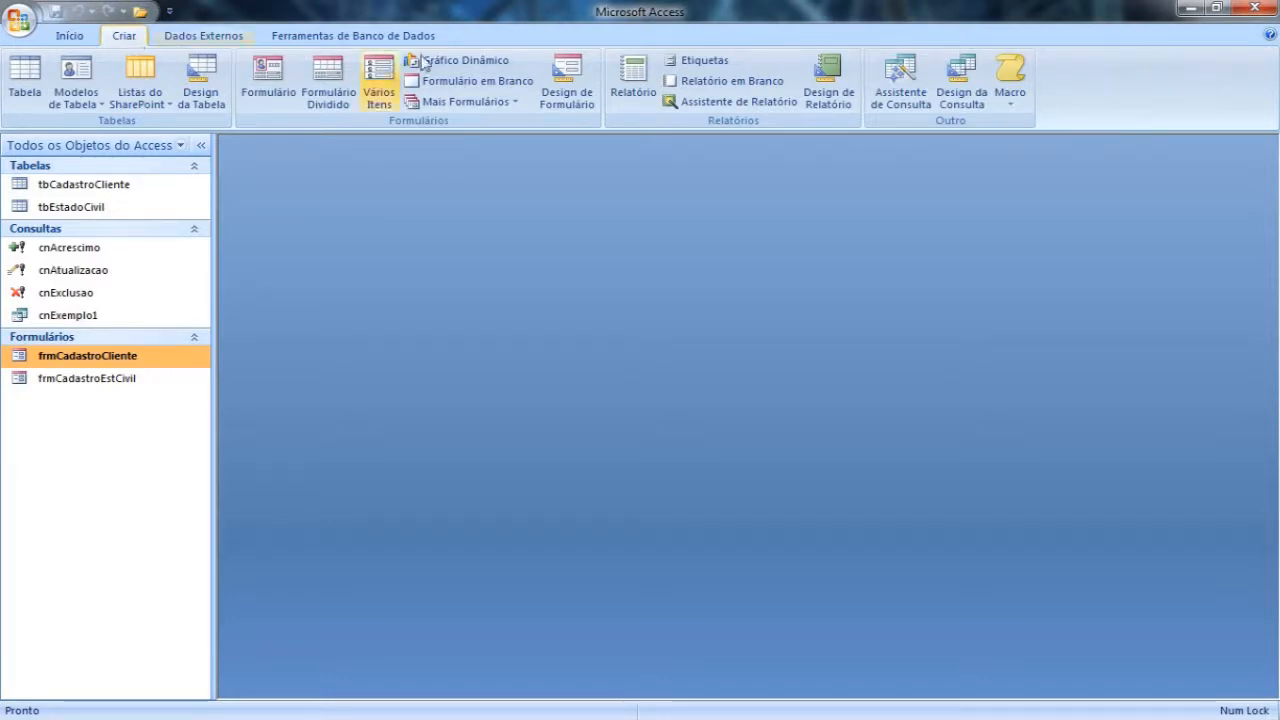
left_click(568, 102)
left_click_drag(573, 195, 597, 169)
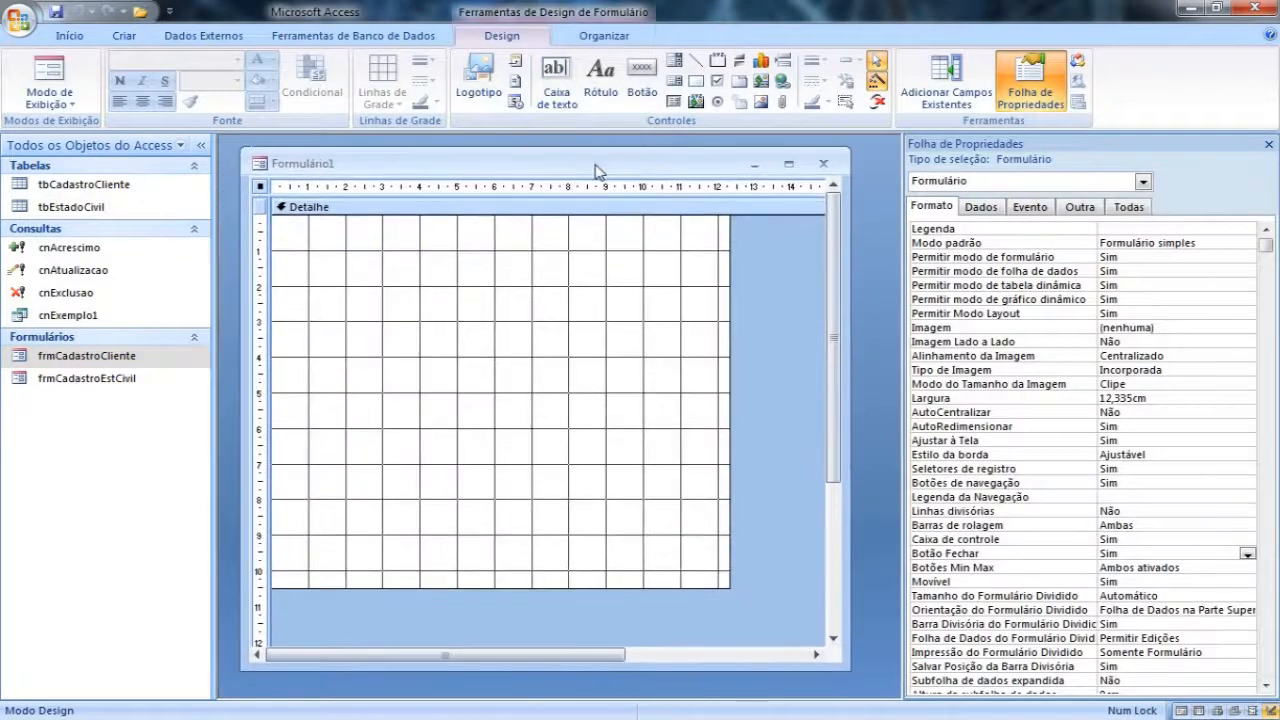
Step: Resize the form's Detalhe section to about 12 cm wide and 5 cm high
left_click_drag(735, 590, 722, 410)
left_click_drag(686, 168, 720, 166)
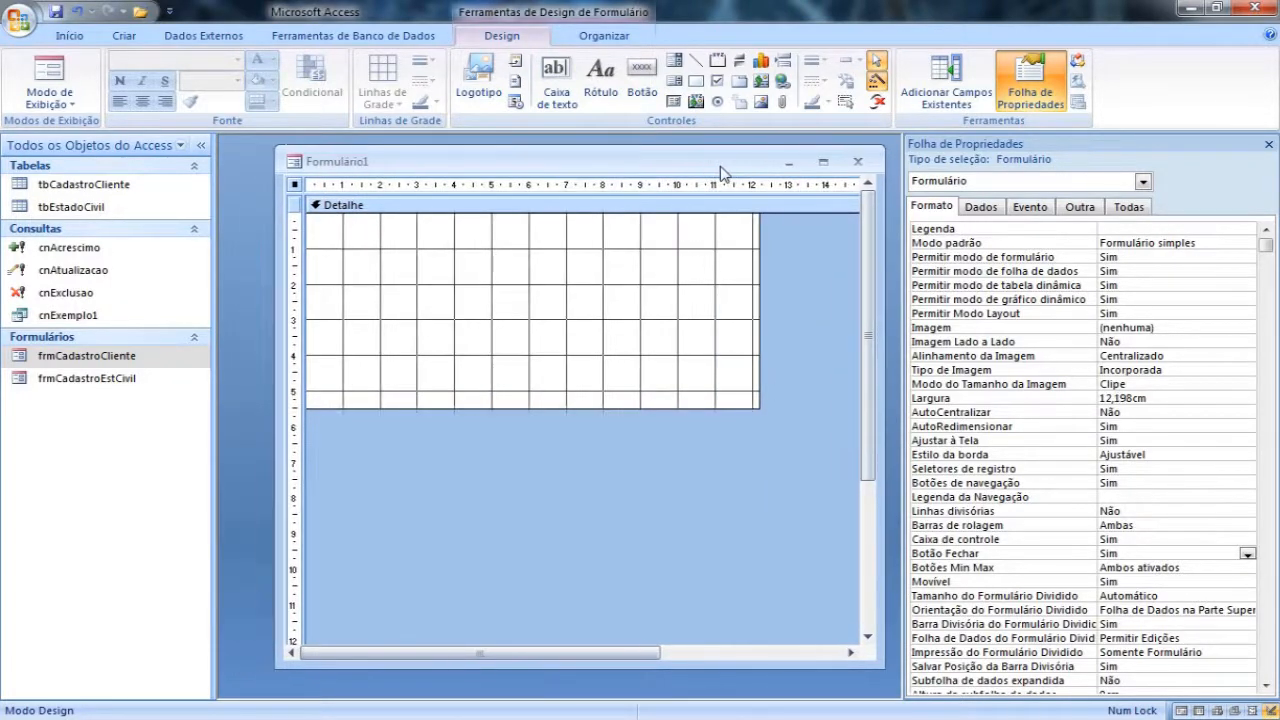
left_click_drag(759, 248, 752, 248)
left_click_drag(685, 410, 686, 390)
left_click_drag(760, 318, 752, 315)
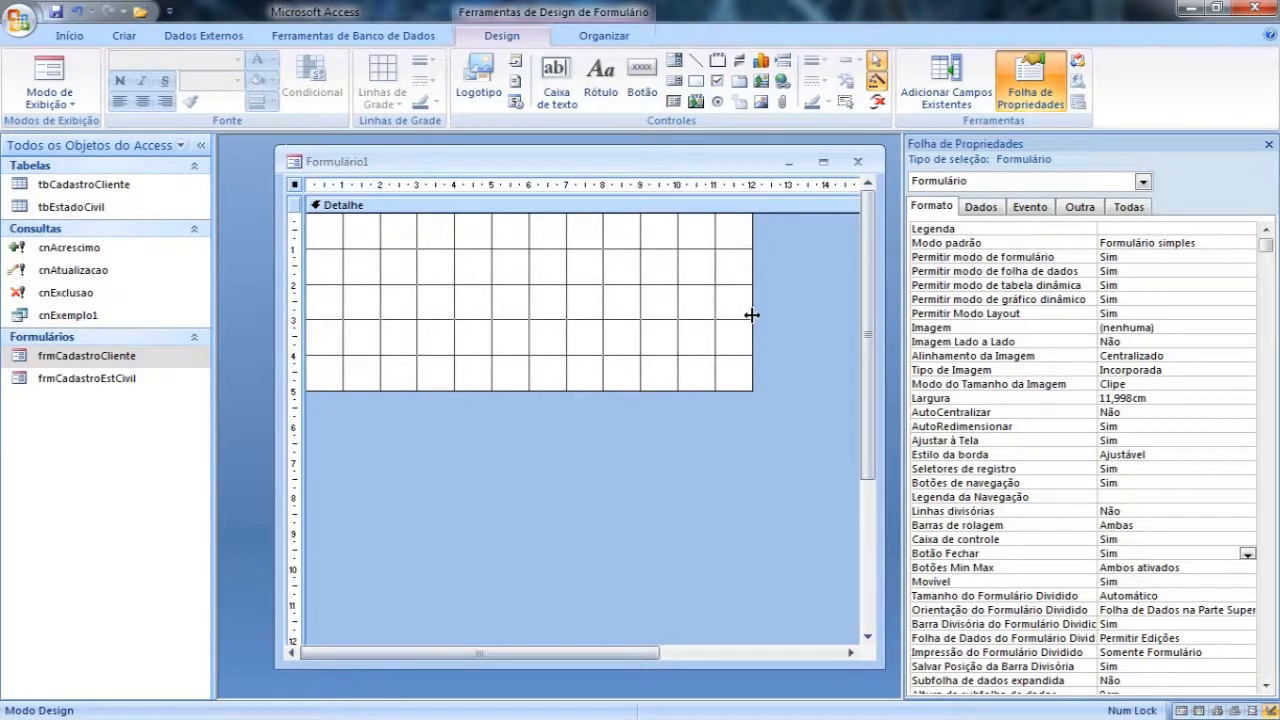
left_click(650, 74)
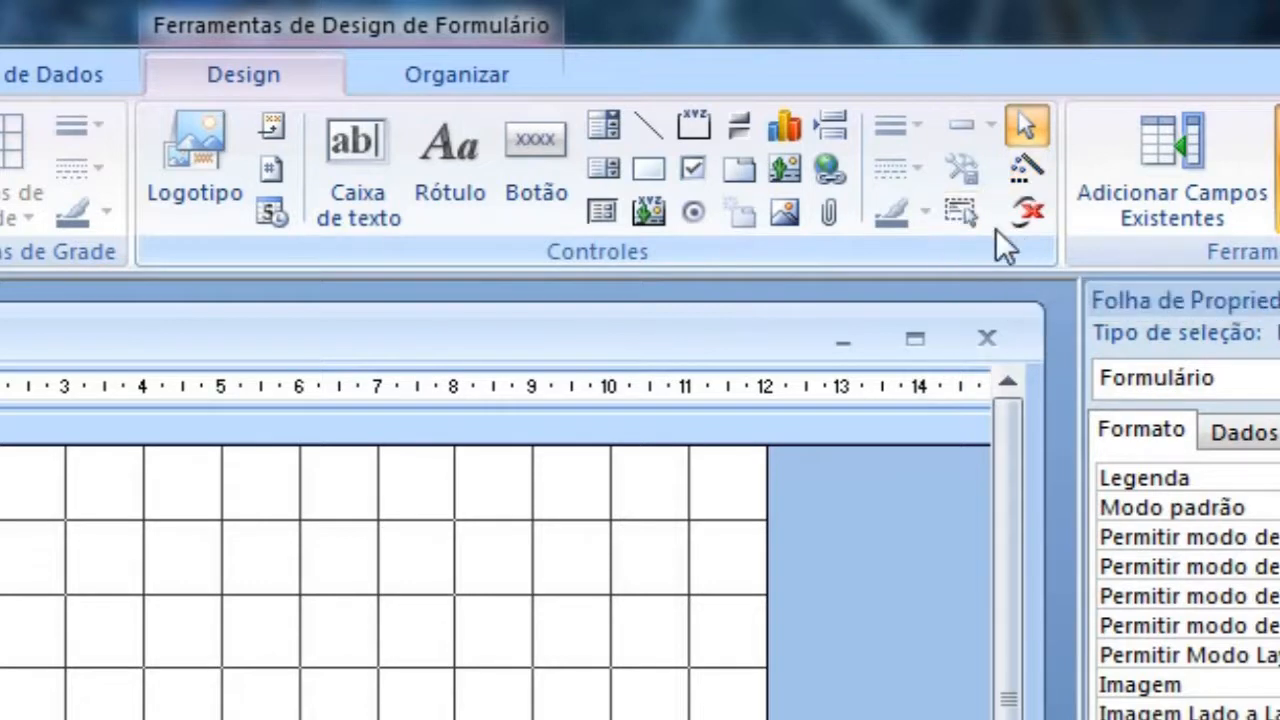
left_click(556, 160)
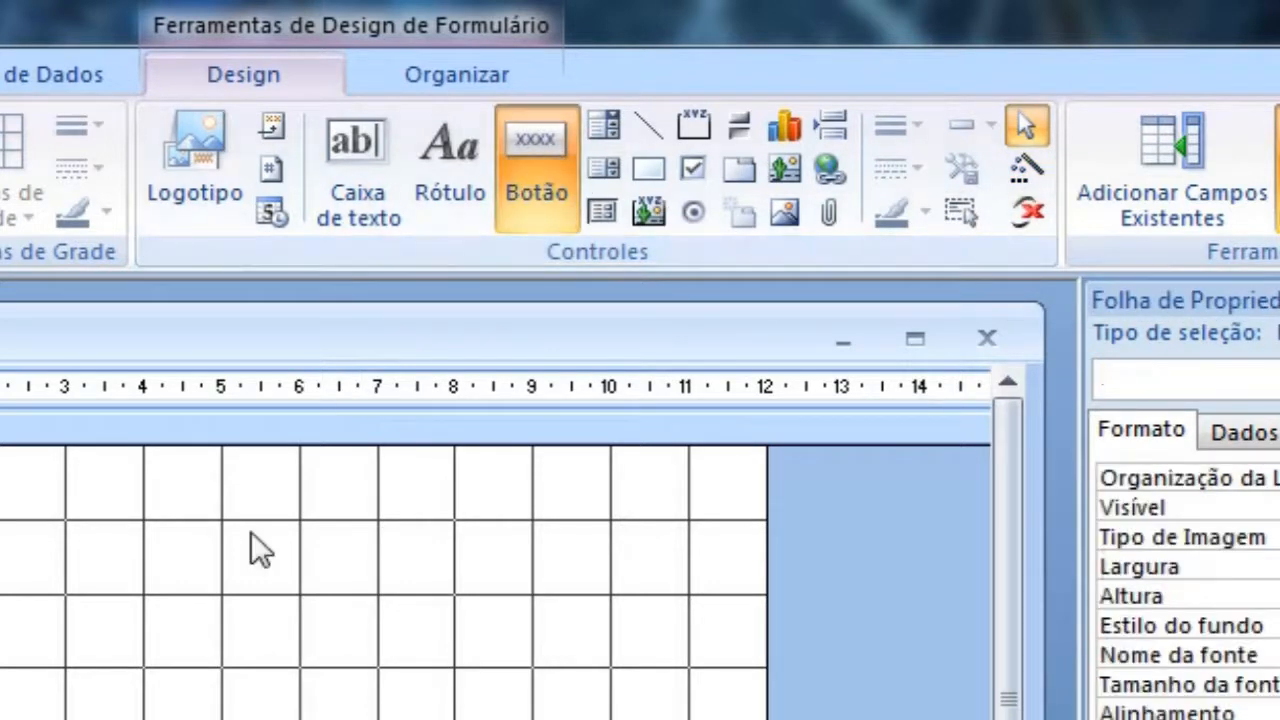
left_click(251, 531)
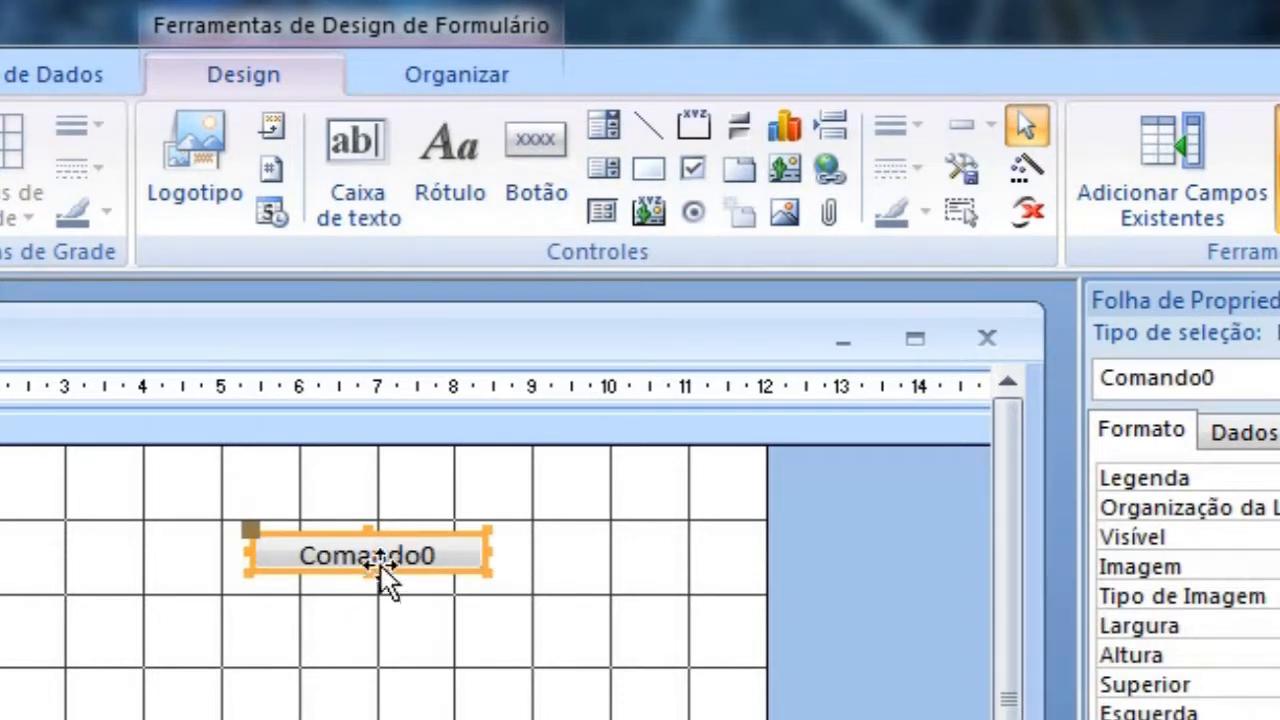
key("Delete")
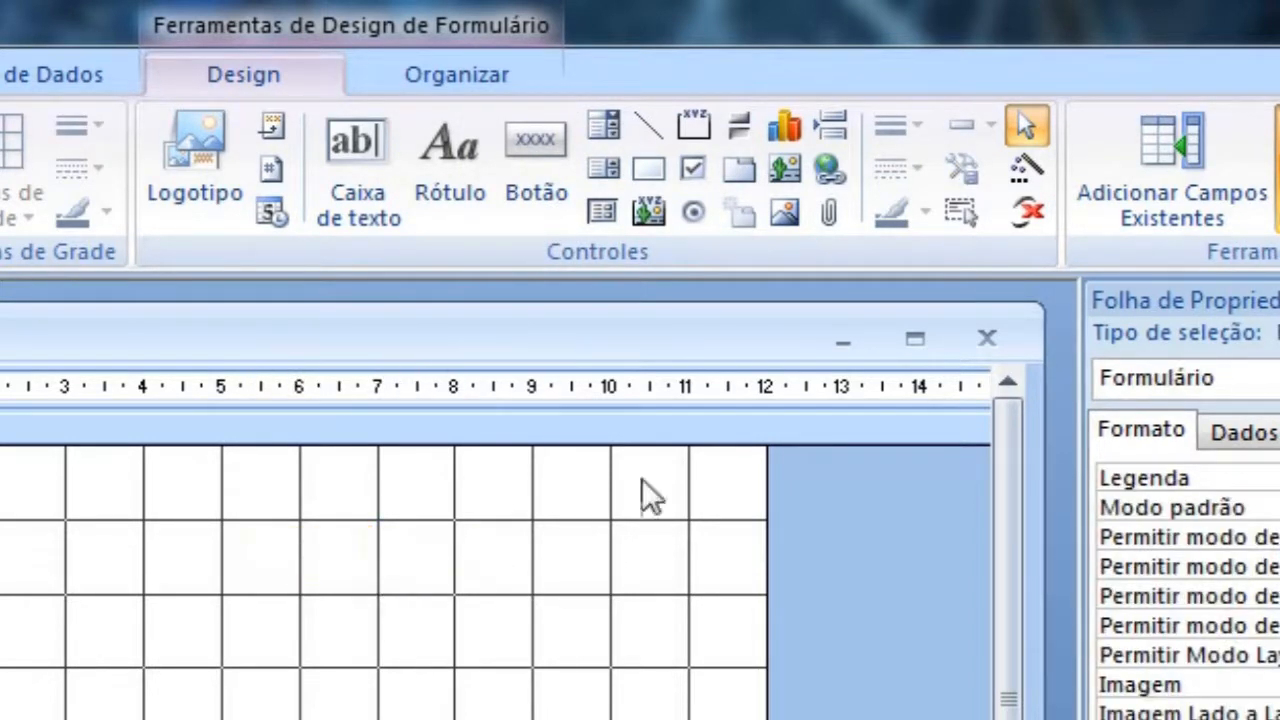
Step: Add a command button without the wizard's action, about 4.9 cm by 1 cm, placed 1 cm from the form's upper-left edges
left_click(528, 168)
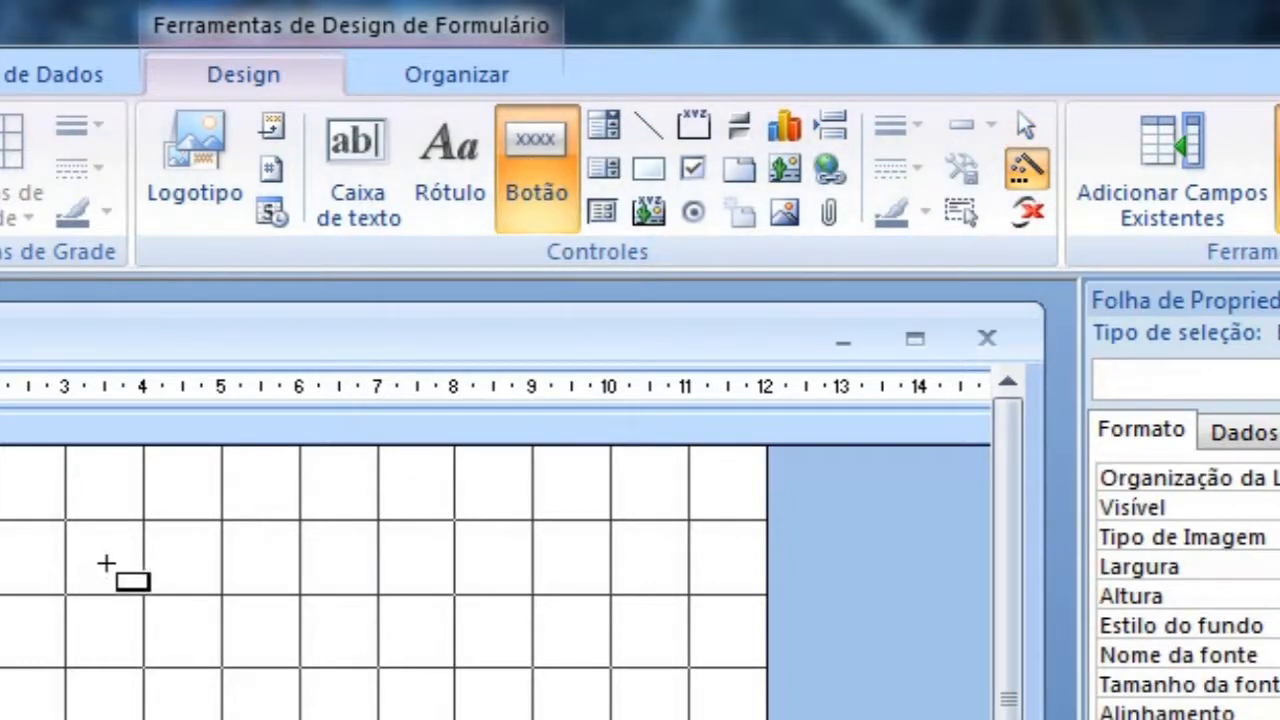
left_click(103, 563)
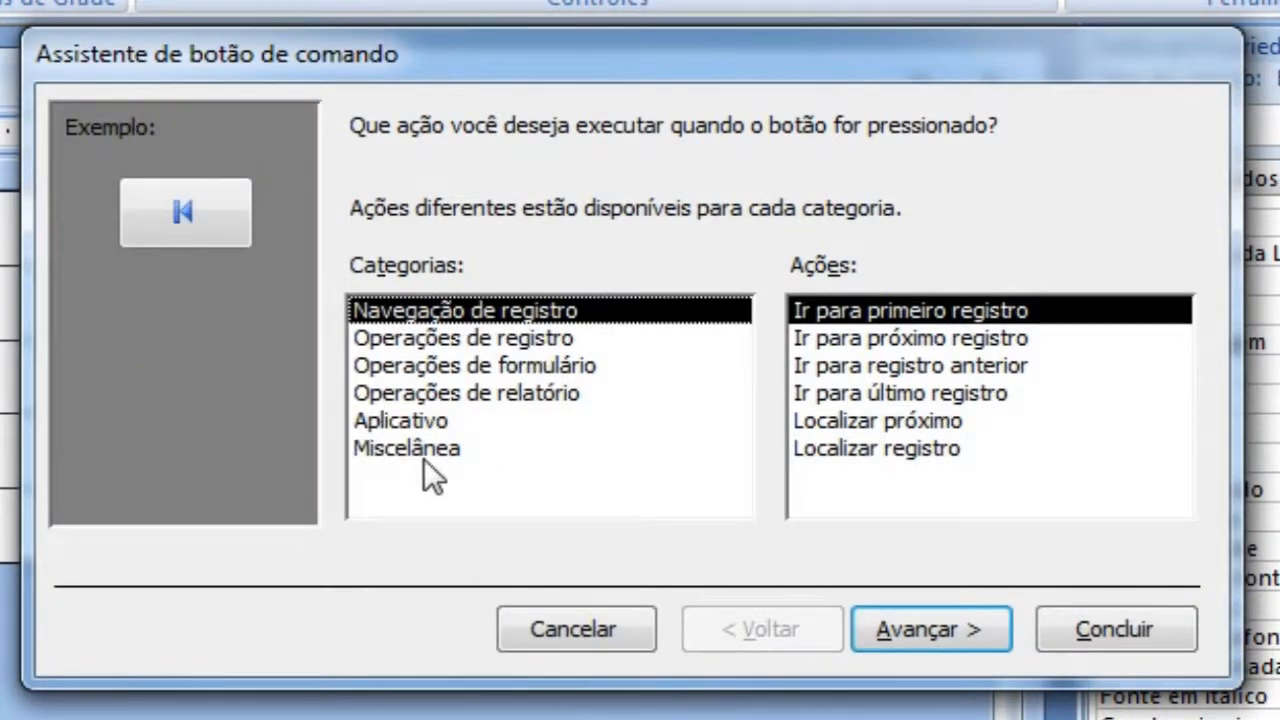
left_click(547, 631)
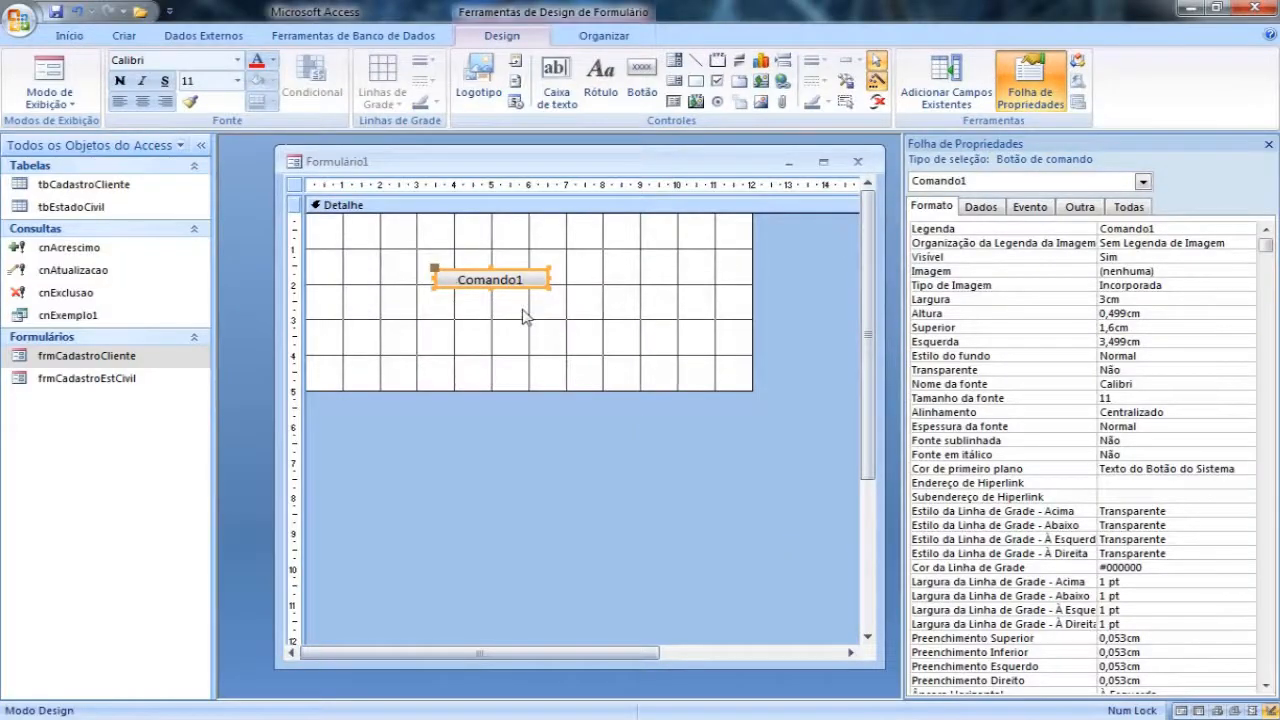
left_click_drag(490, 288, 415, 287)
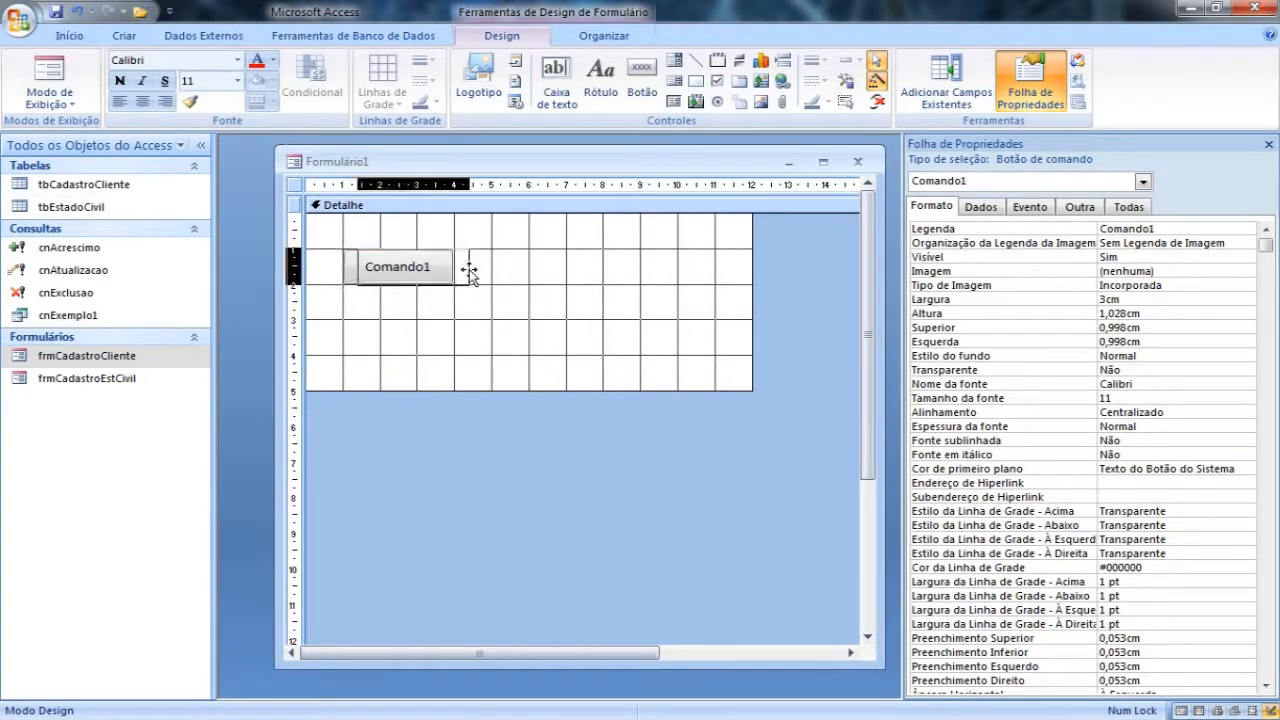
left_click_drag(456, 268, 524, 267)
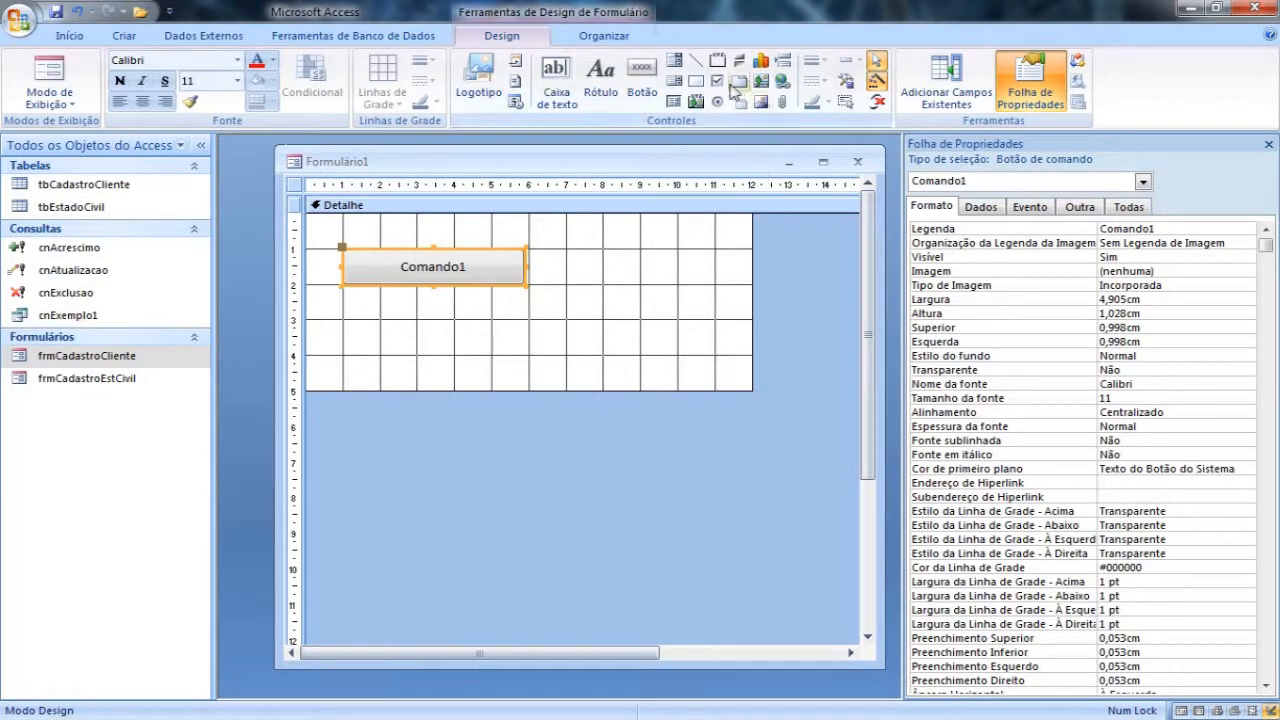
Step: Add a second command button without a wizard action, about 4.9 cm by 1 cm, beside the first one
left_click(642, 78)
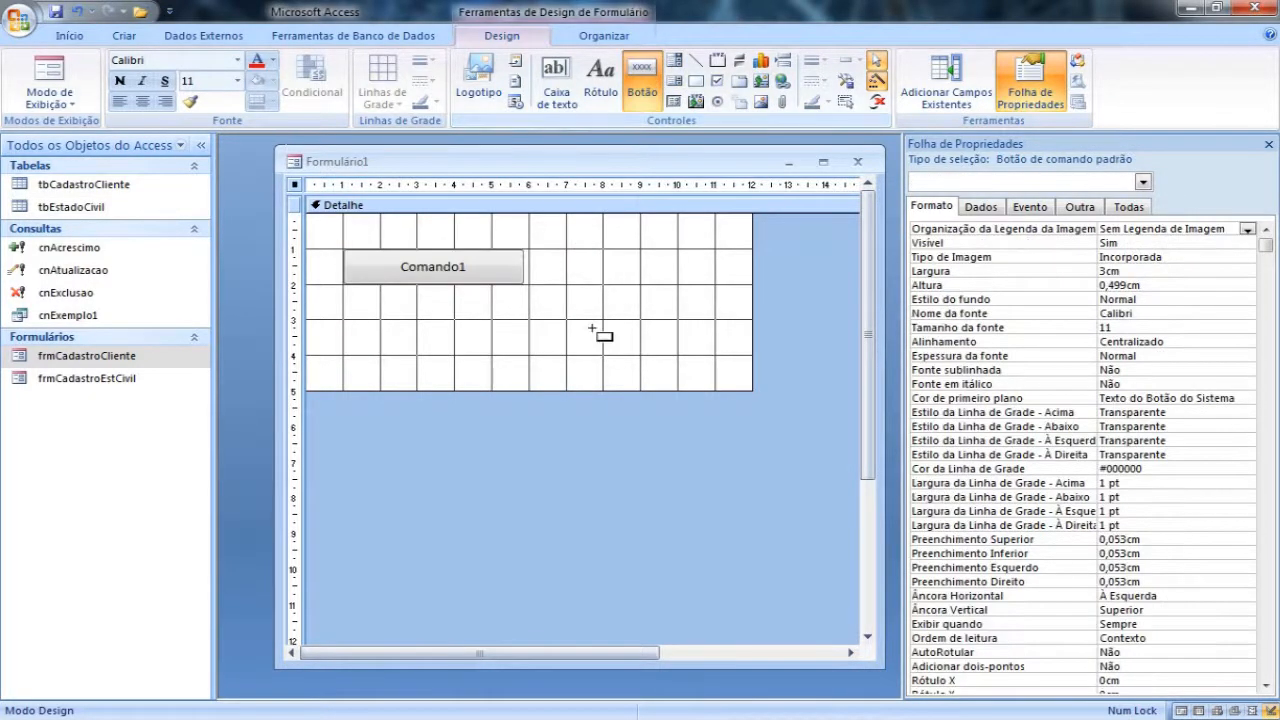
left_click(583, 316)
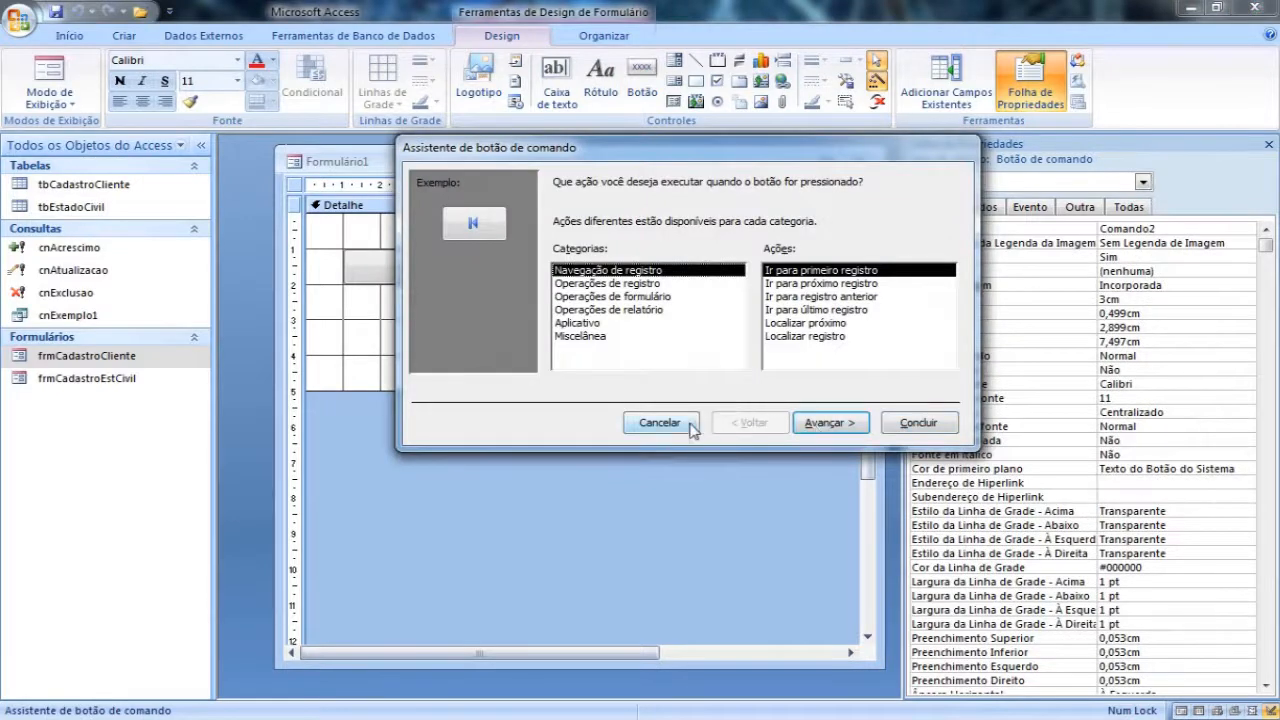
left_click(690, 424)
left_click_drag(586, 336, 689, 286)
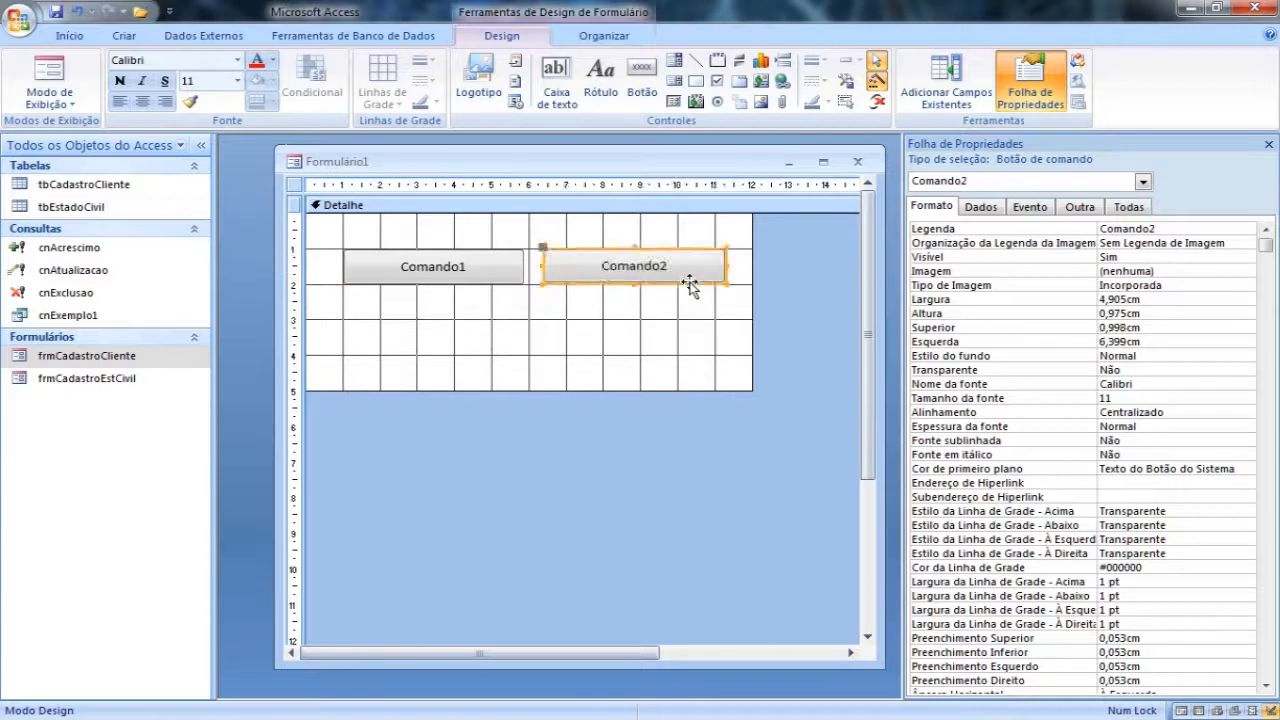
Step: Add a third command button without a wizard action, about 1.2 cm by 1 cm, near the form's lower-right corner
left_click(650, 372)
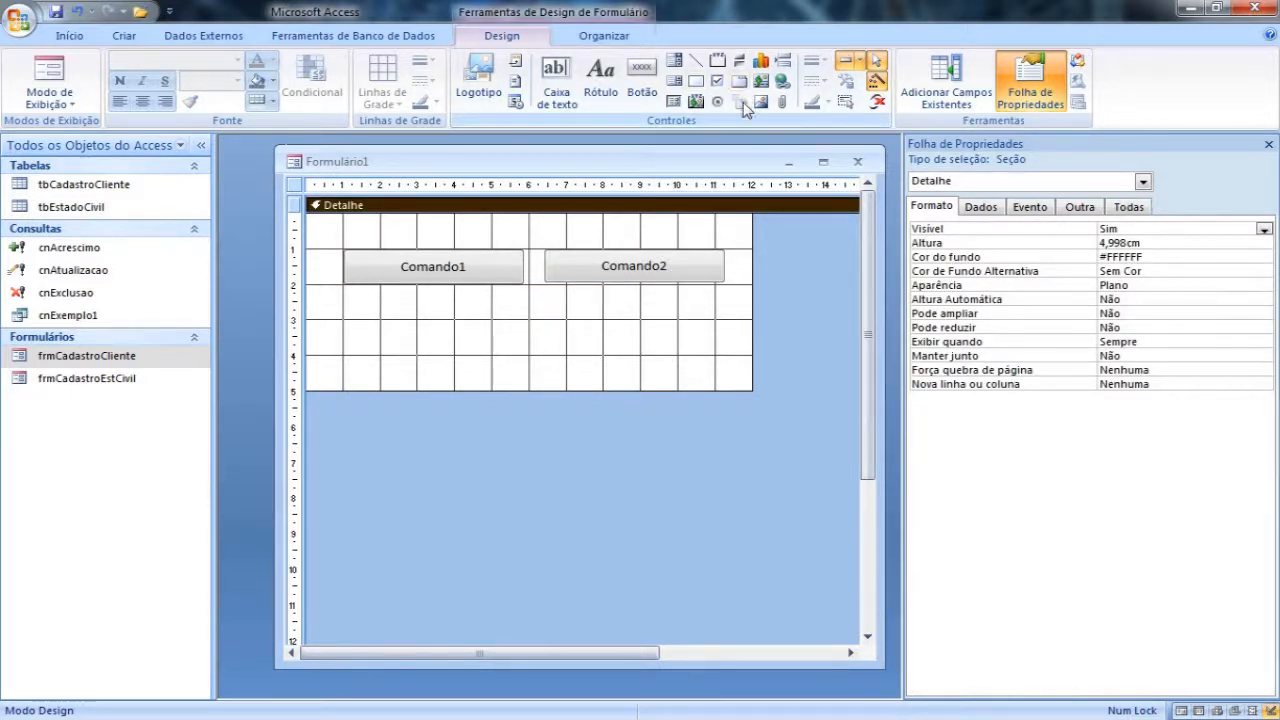
left_click(642, 78)
left_click(639, 341)
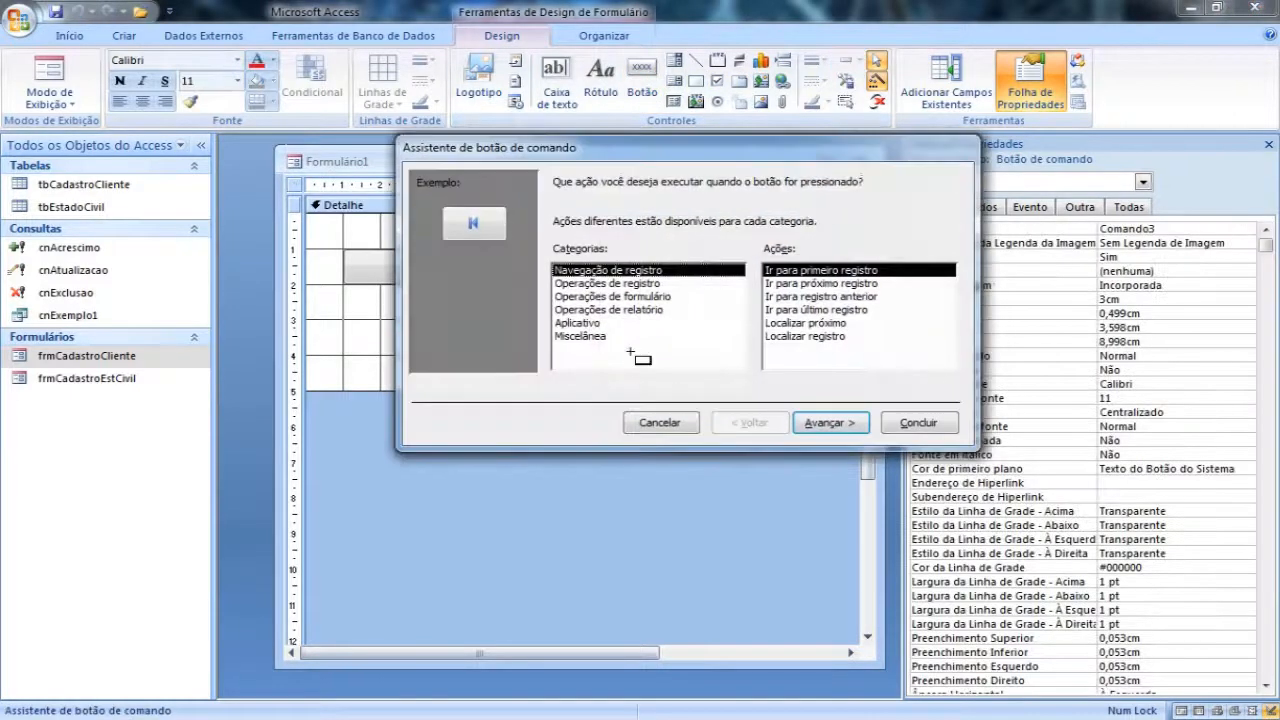
left_click(660, 420)
left_click_drag(641, 351, 706, 353)
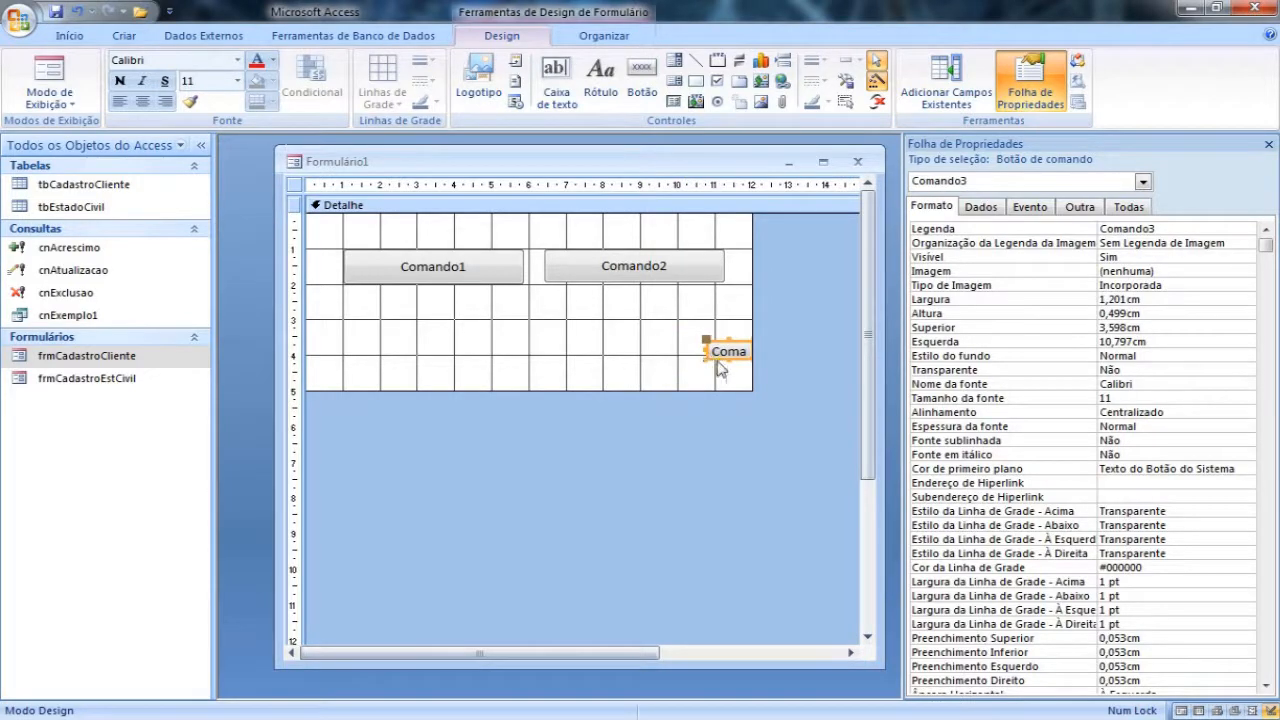
left_click(732, 370)
mouse_move(728, 363)
left_mouse_down()
mouse_move(698, 362)
mouse_move(698, 390)
mouse_move(696, 347)
left_mouse_up()
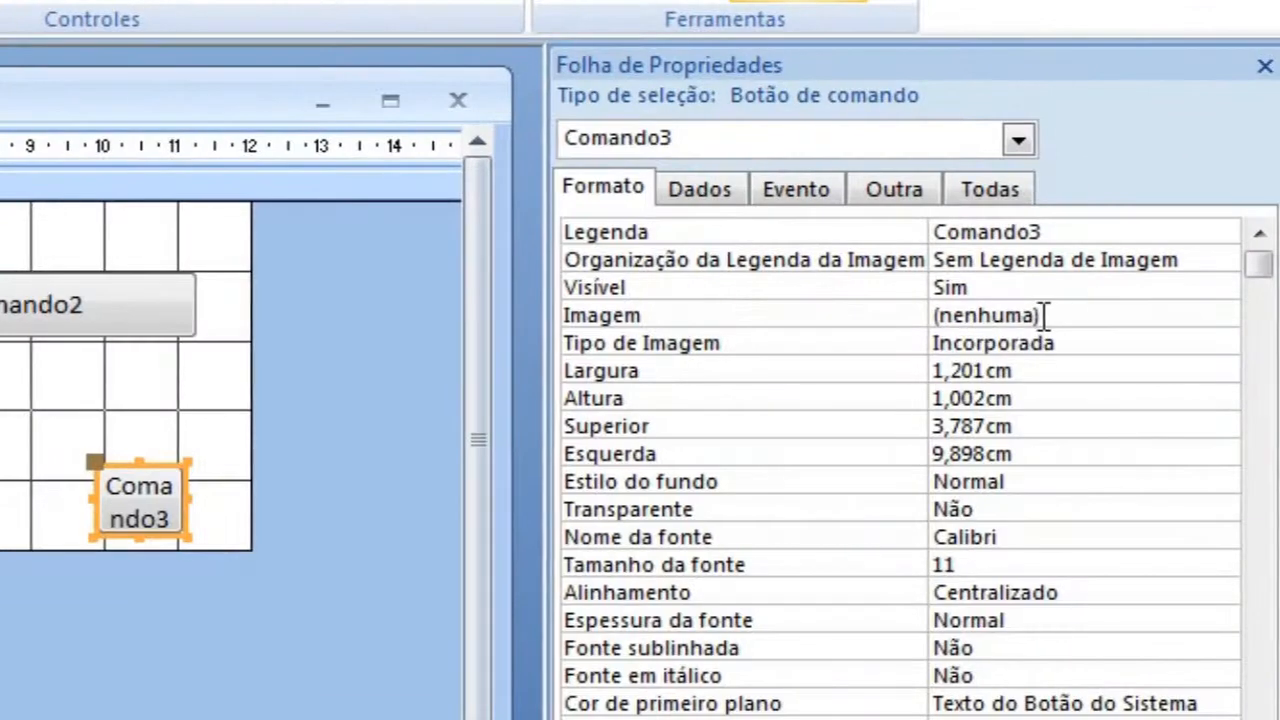
Step: Assign the built-in picture "Sair do Portal" to the small lower-right command button
left_click(1064, 316)
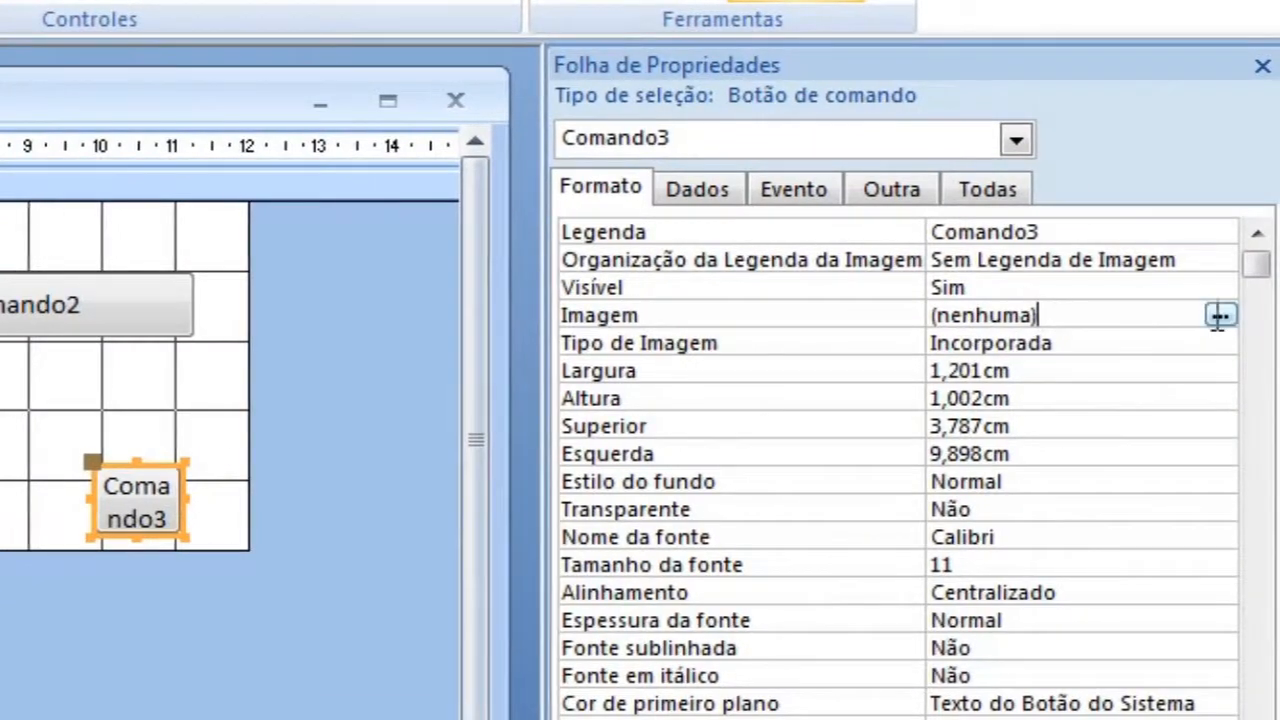
left_click(1217, 316)
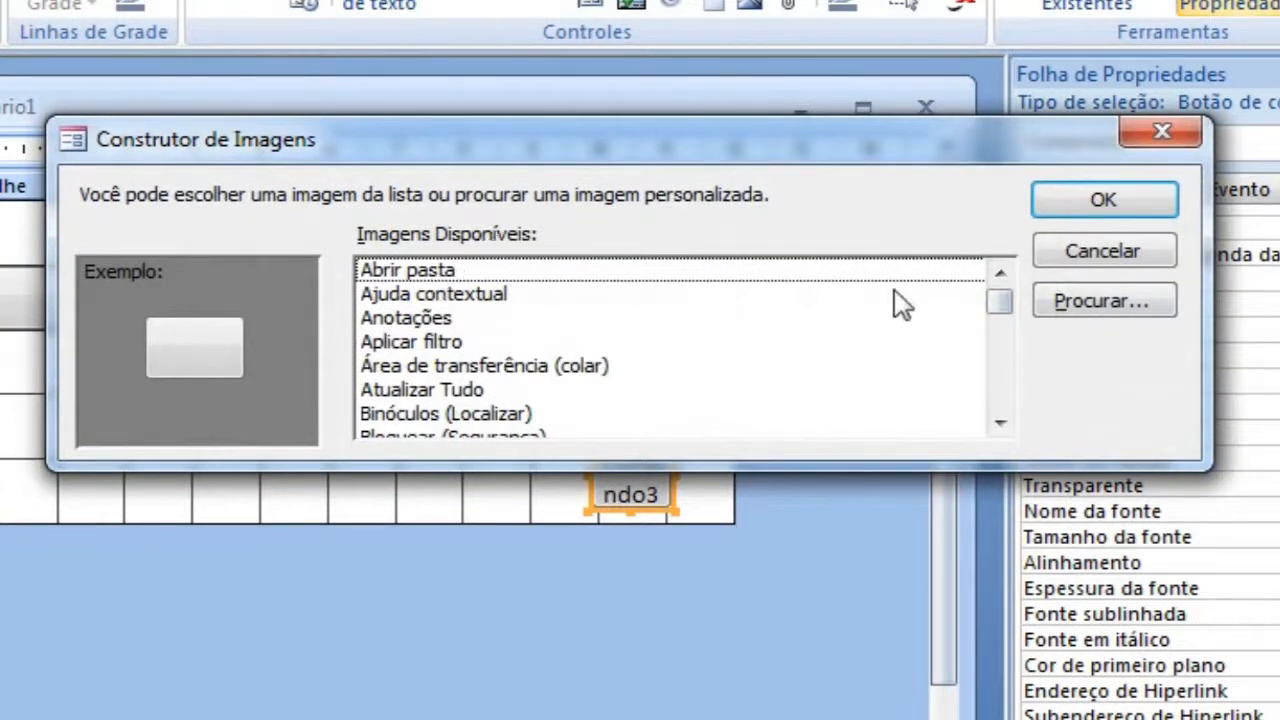
mouse_move(998, 306)
left_mouse_down()
mouse_move(1000, 414)
mouse_move(1005, 325)
left_mouse_up()
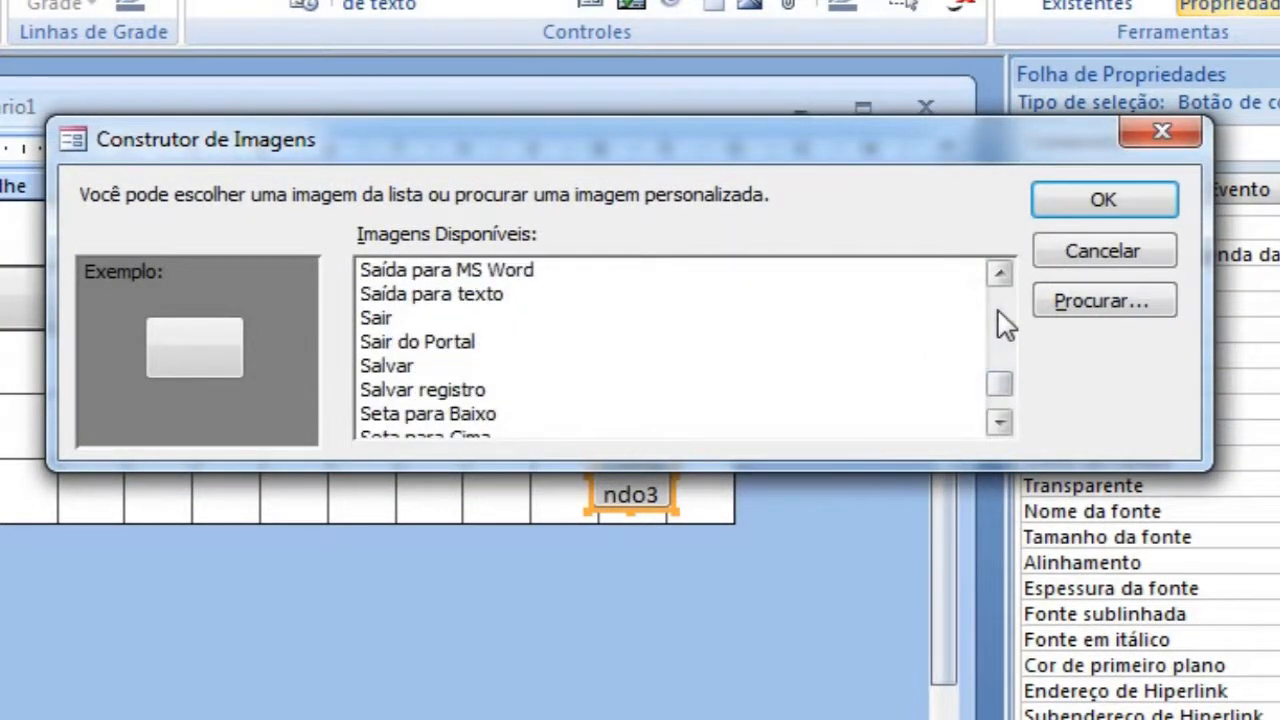
left_click(442, 342)
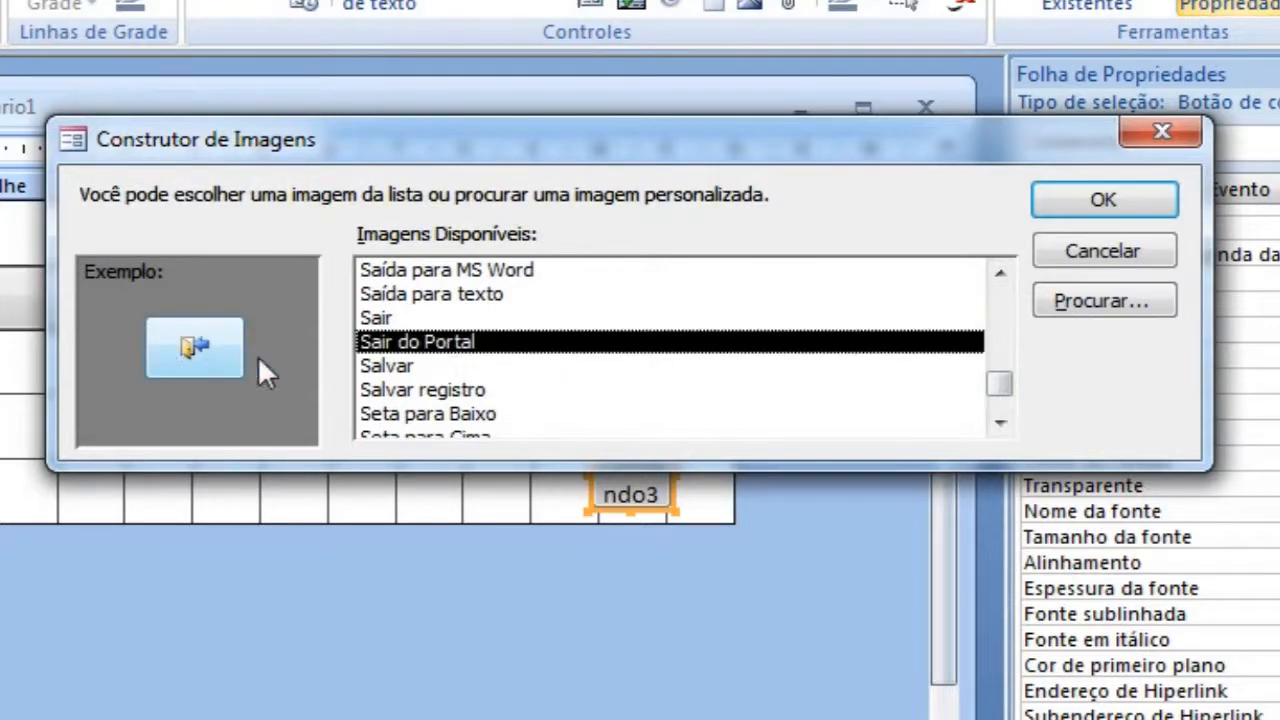
left_click(1104, 201)
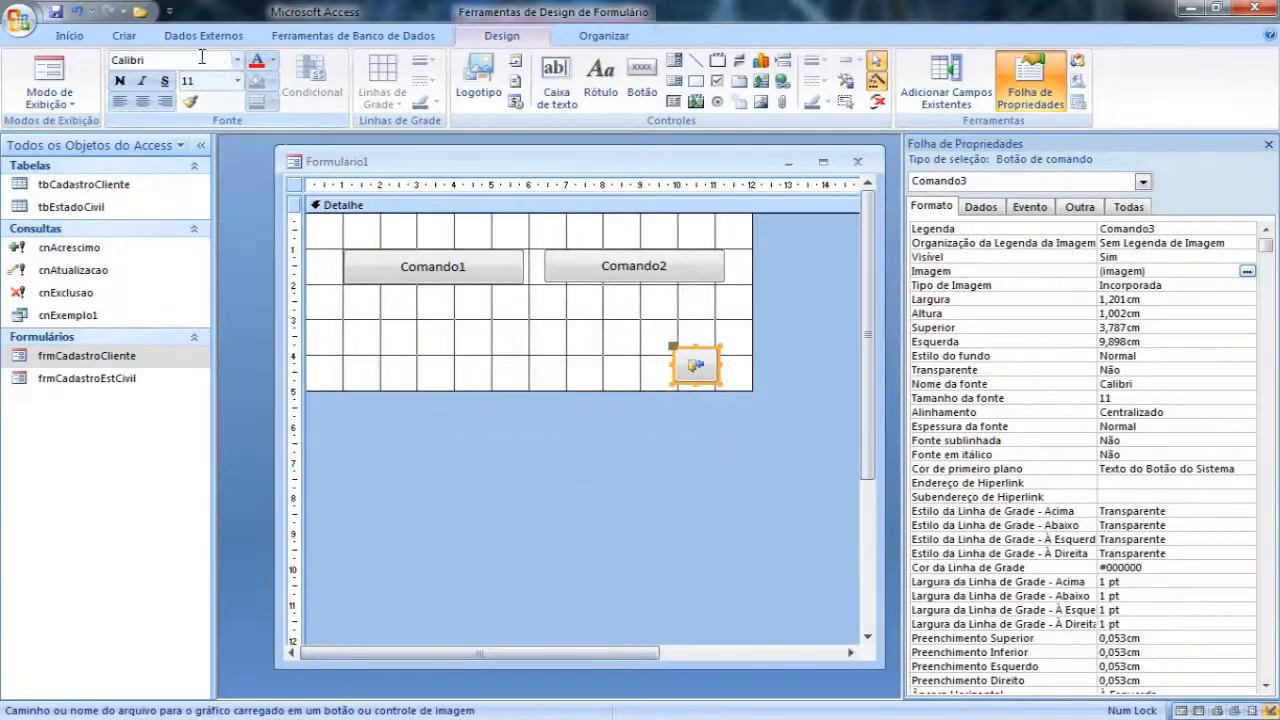
Step: Save the new form under the name frmMenu
left_click(55, 11)
type("f")
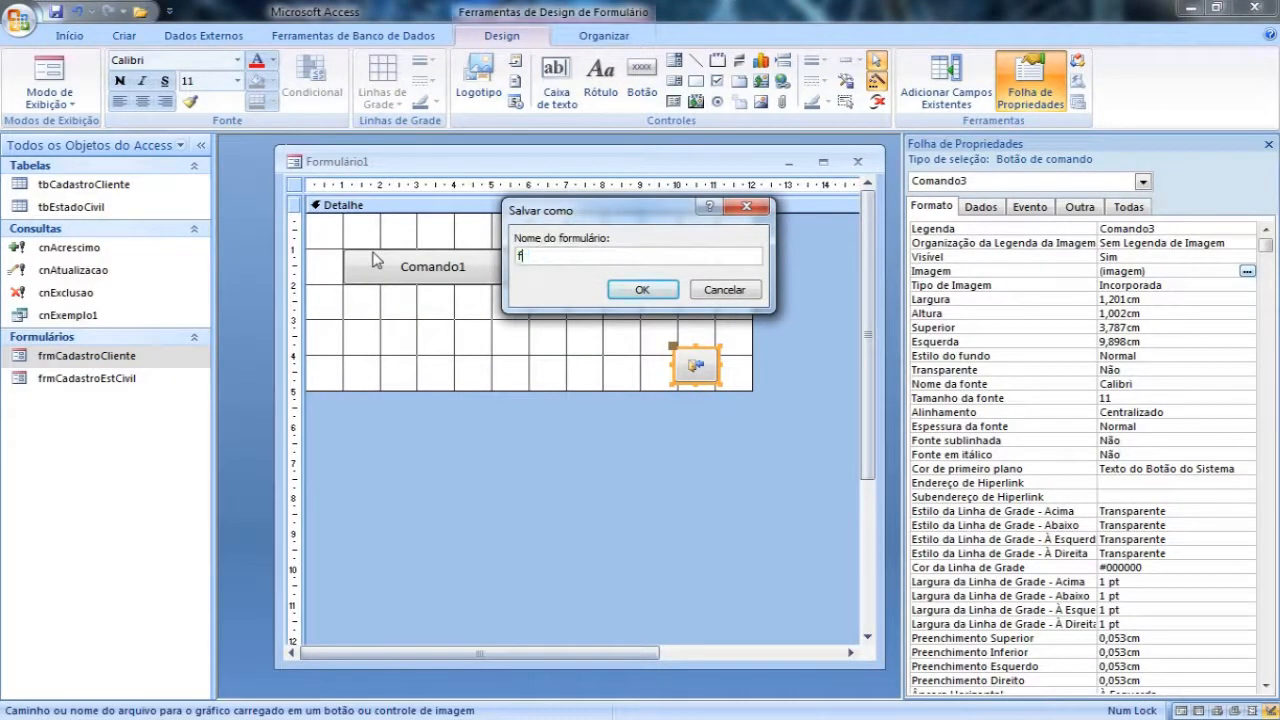
type("rmMenu")
left_click(643, 292)
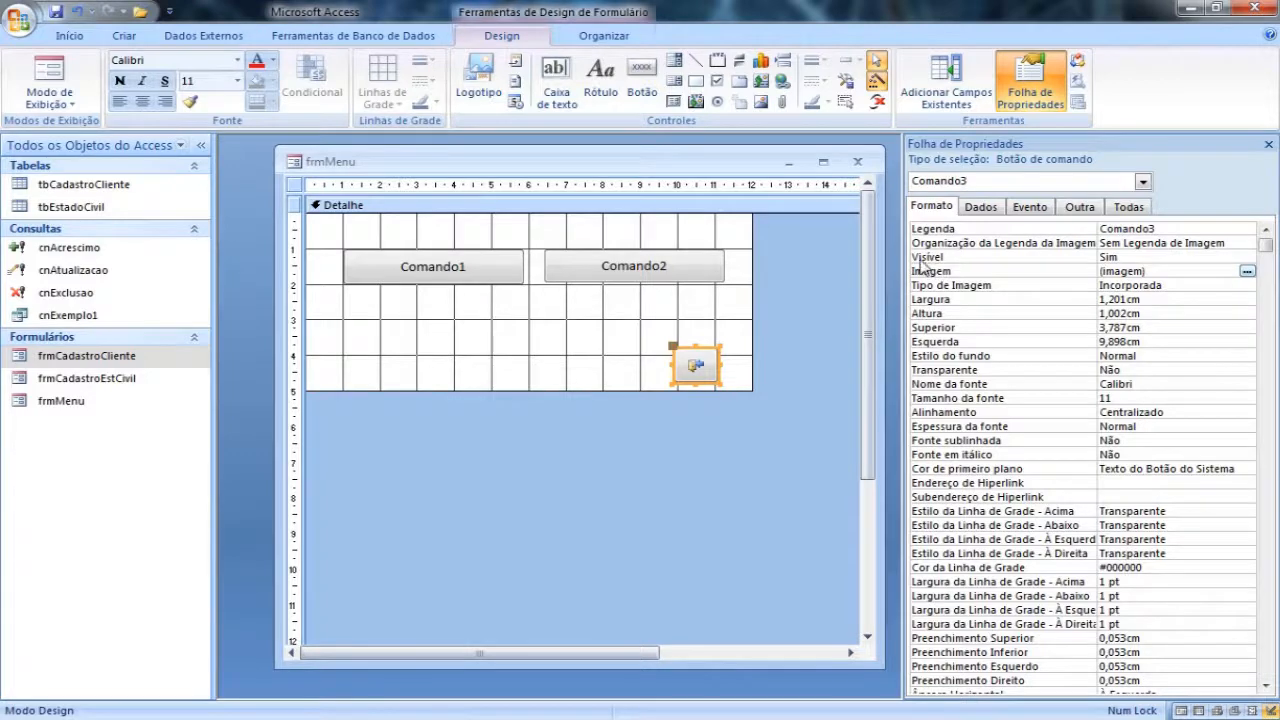
Step: Set the Legenda property of the whole form to "Menu Principal"
left_click(292, 186)
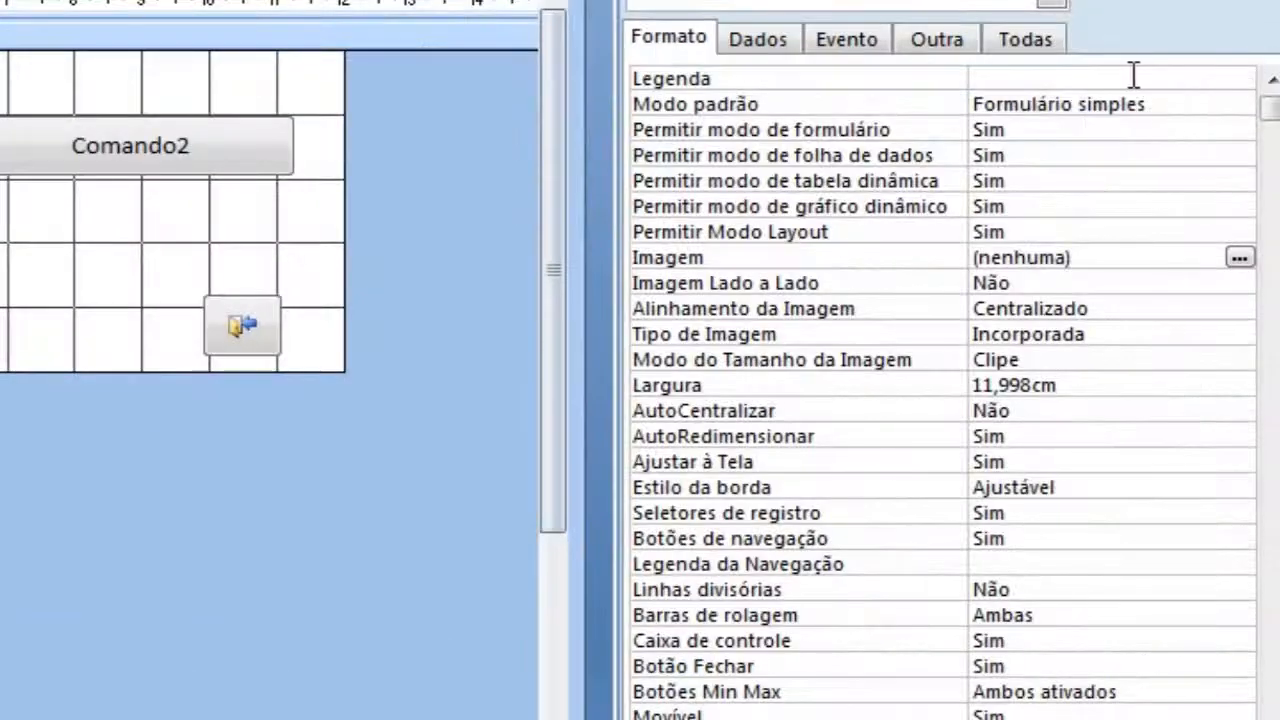
left_click(1176, 225)
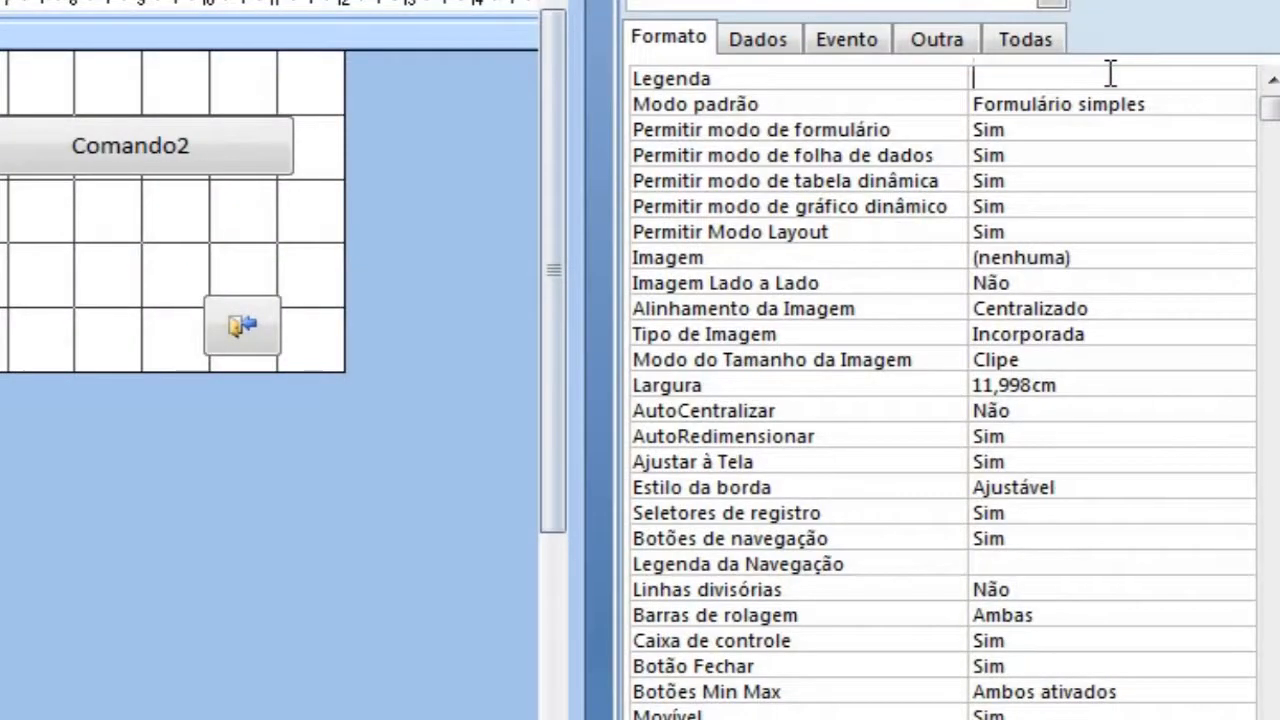
type("Menu Principal")
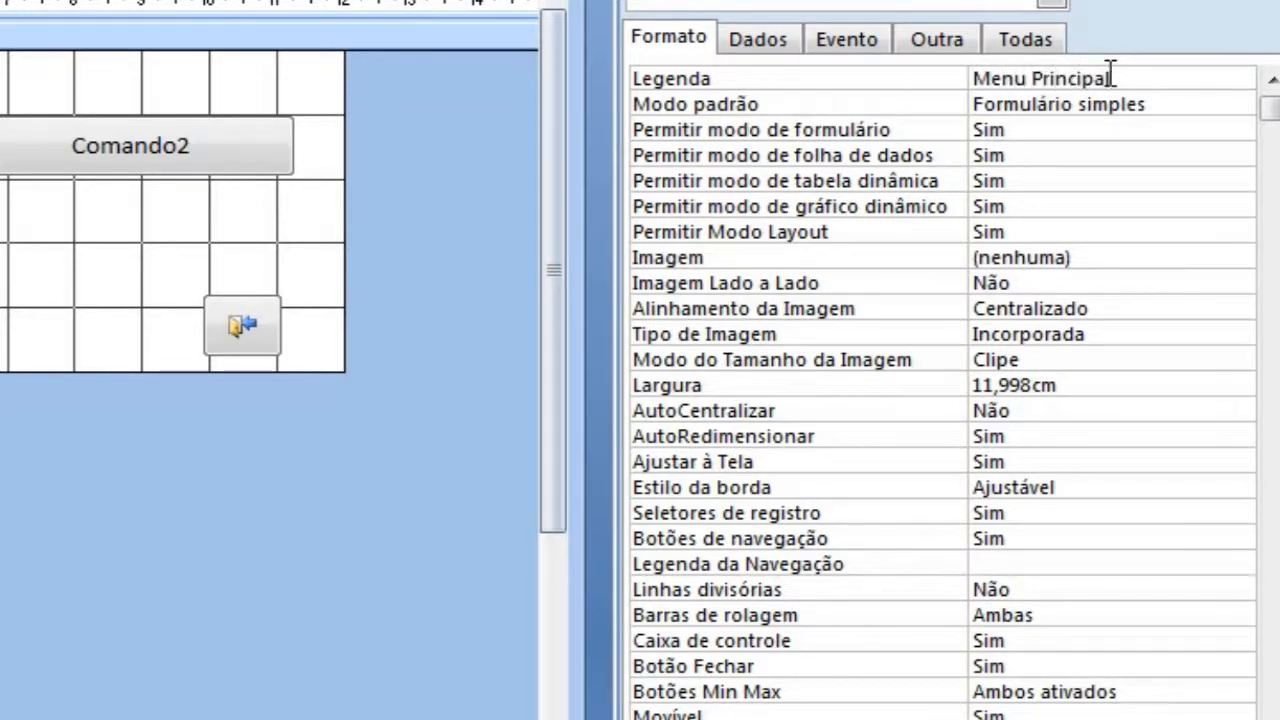
Step: Set the form's permission for folha de dados, tabela dinâmica, gráfico dinâmico and Modo Layout to Não
left_click(1094, 129)
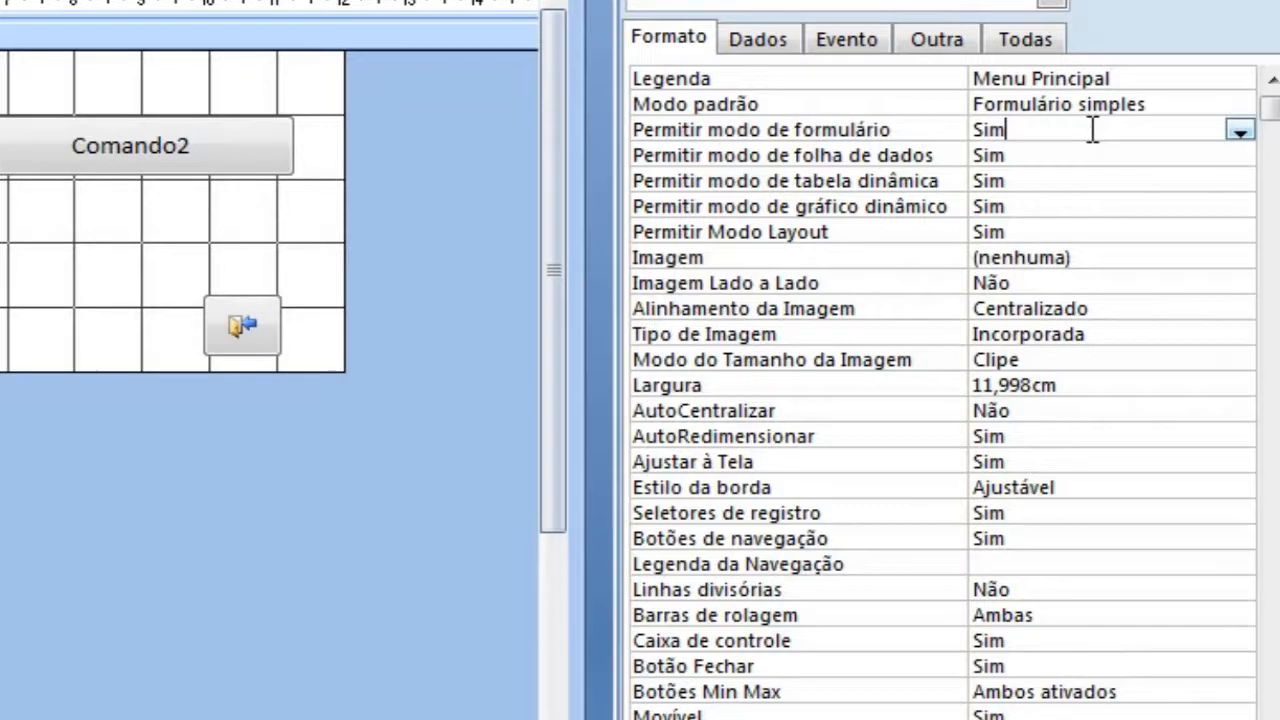
double_click(1043, 155)
double_click(1036, 180)
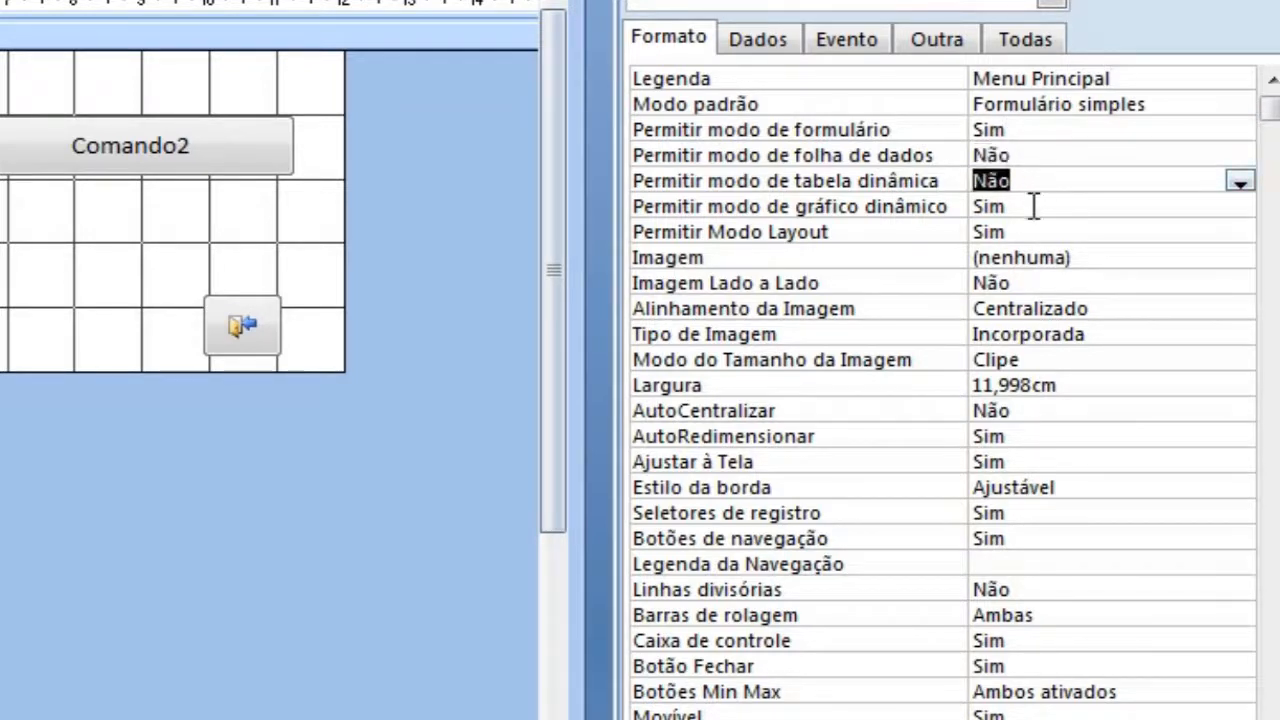
double_click(1037, 206)
double_click(1034, 232)
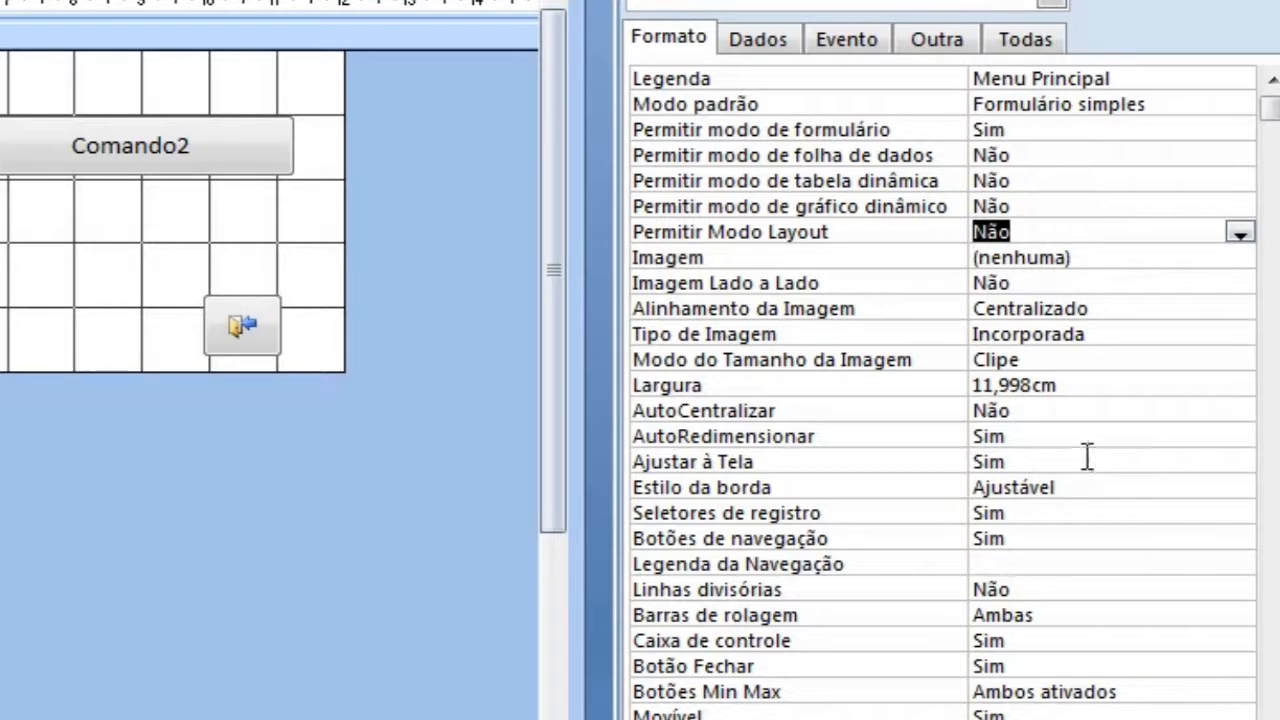
Step: Set the form's AutoCentralizar property to Sim and its Estilo da borda to Diálogo
double_click(1036, 411)
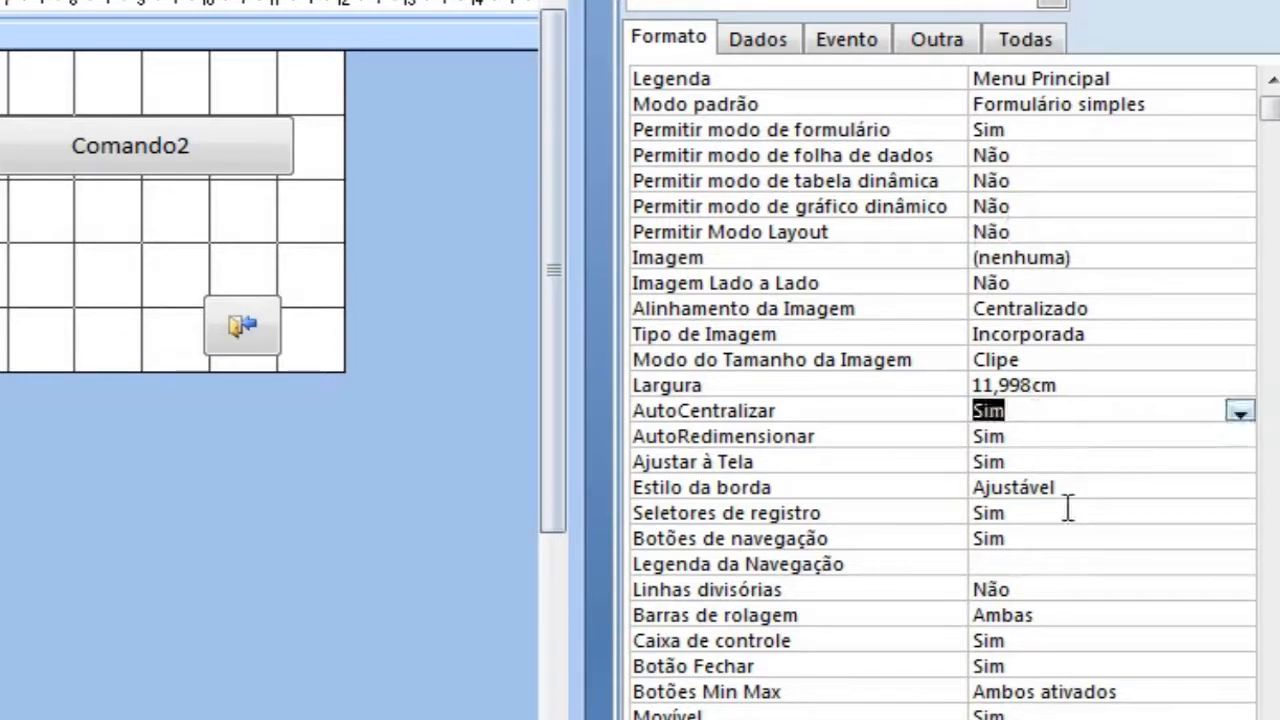
left_click(1088, 487)
left_click(1240, 487)
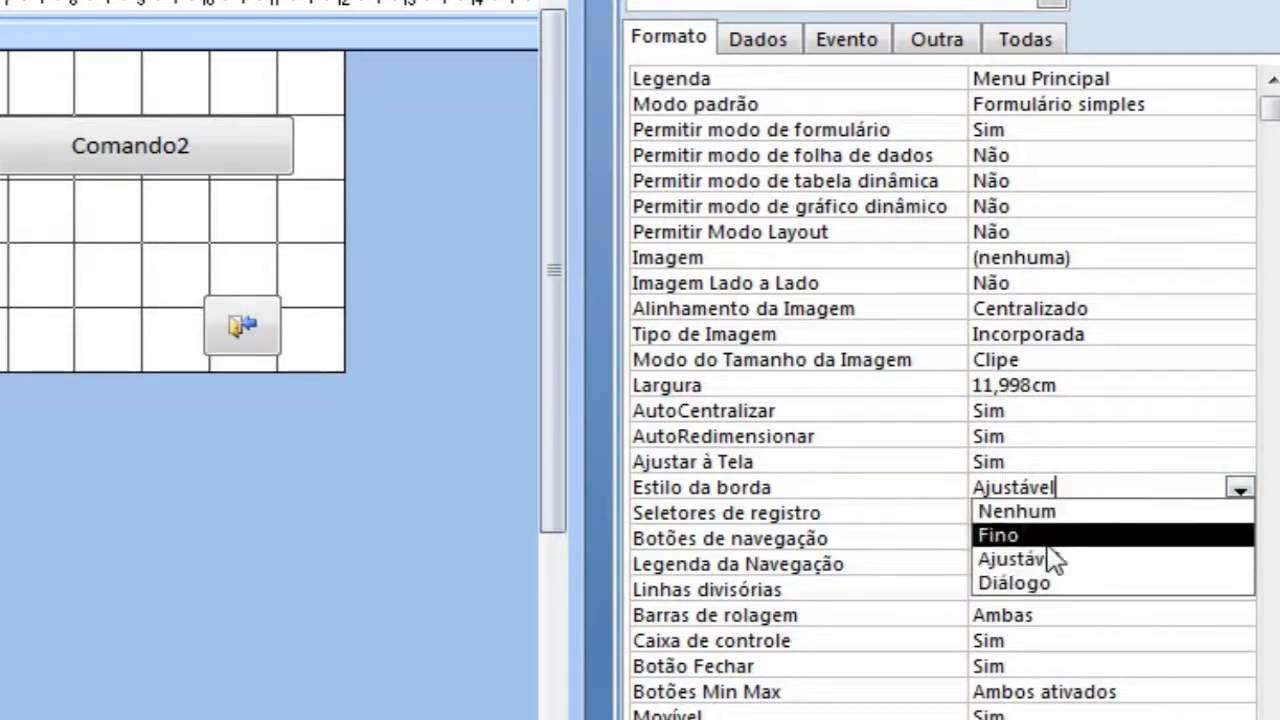
left_click(1036, 584)
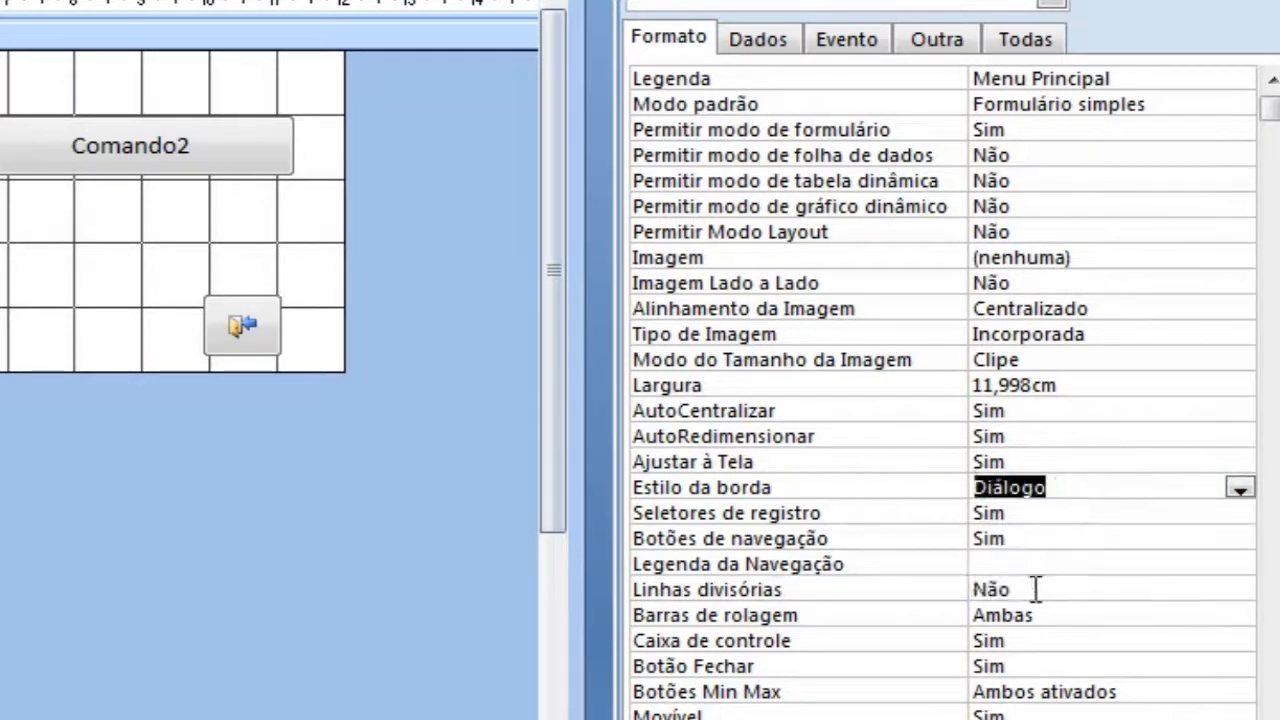
Step: Set the form's Seletores de registro and Botões de navegação to Não and its Barras de rolagem to Nenhuma
double_click(1020, 513)
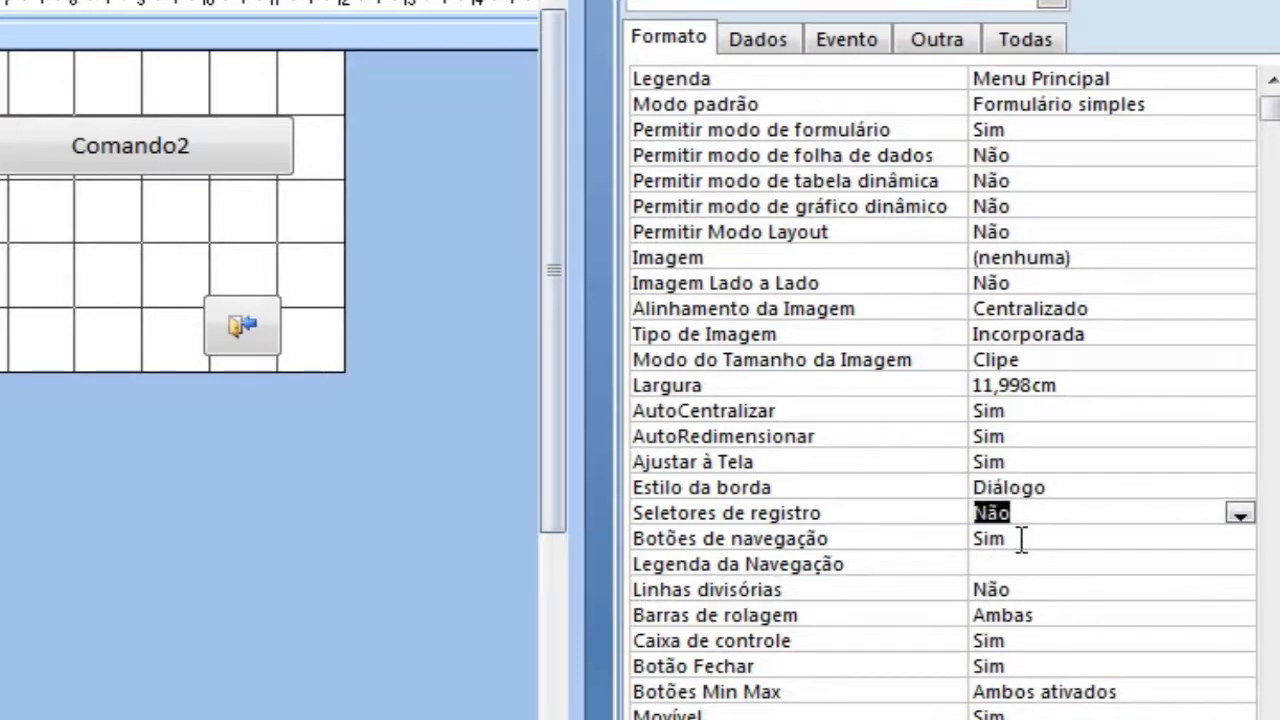
double_click(1021, 540)
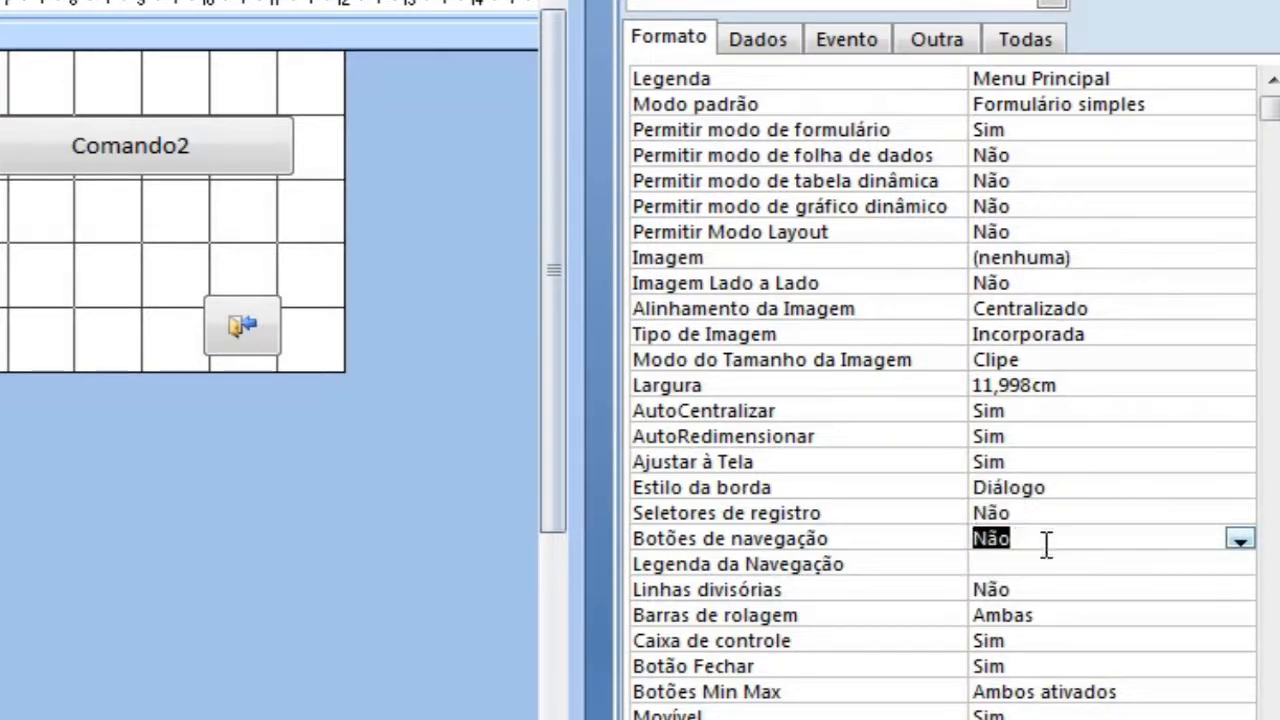
double_click(1050, 614)
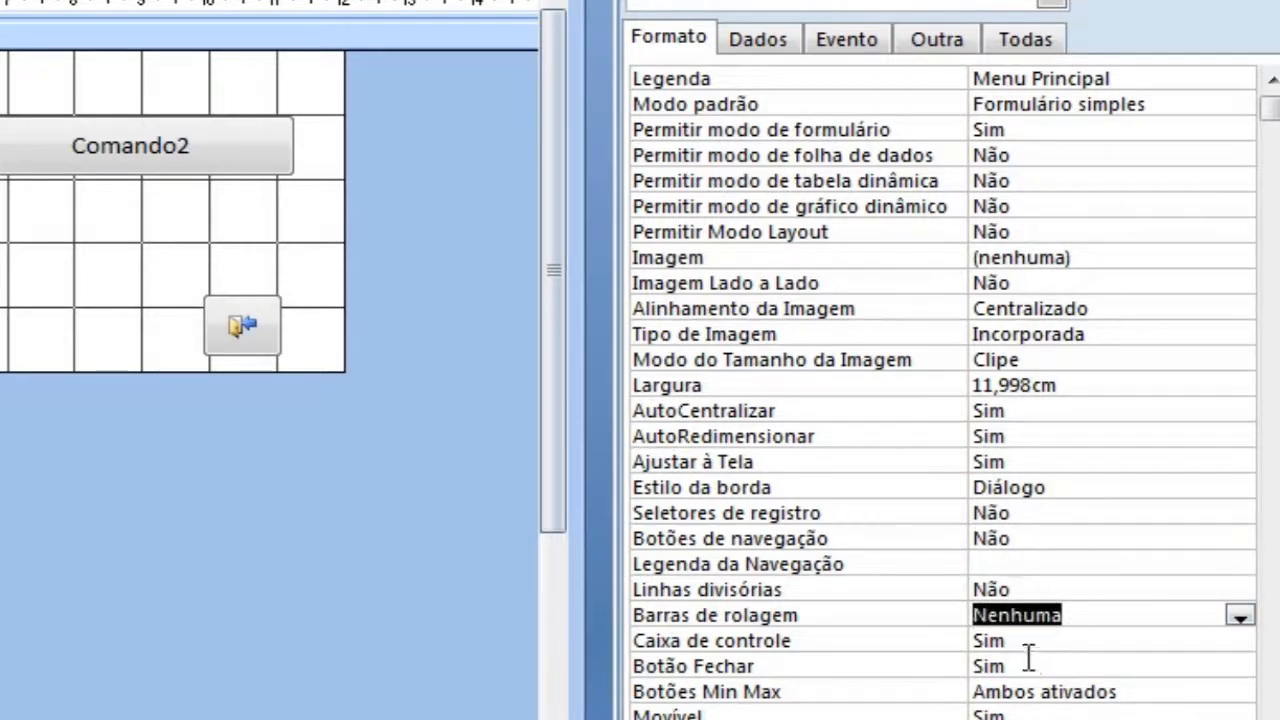
Step: Set the form's Caixa de controle, Botão Fechar and Movível properties to Não and Botões Min Max to Nenhum
double_click(1030, 640)
double_click(1030, 666)
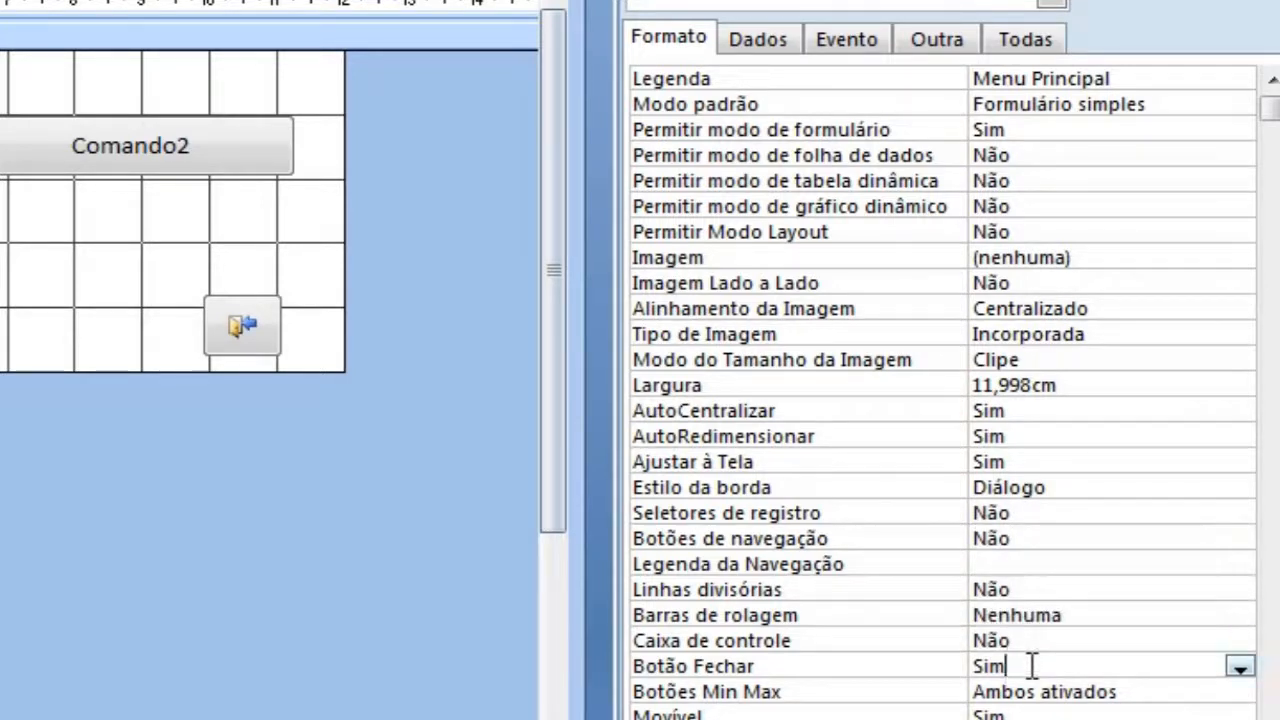
double_click(1123, 688)
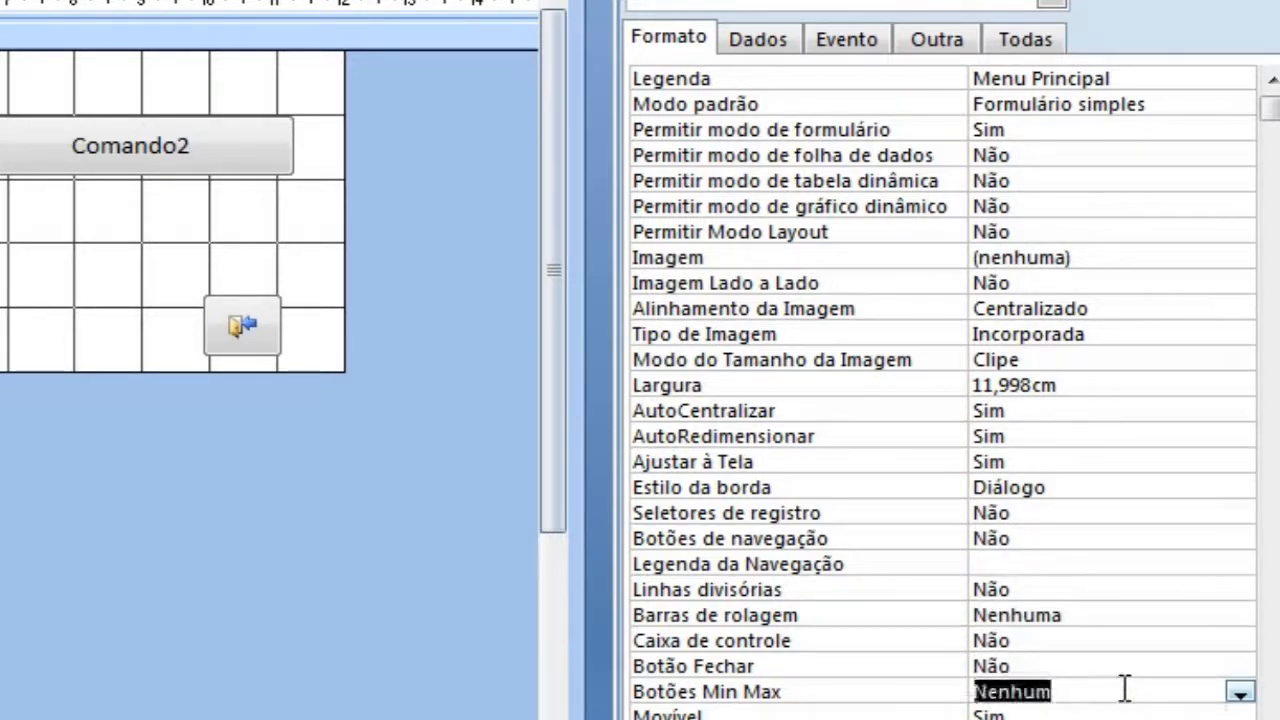
double_click(1022, 712)
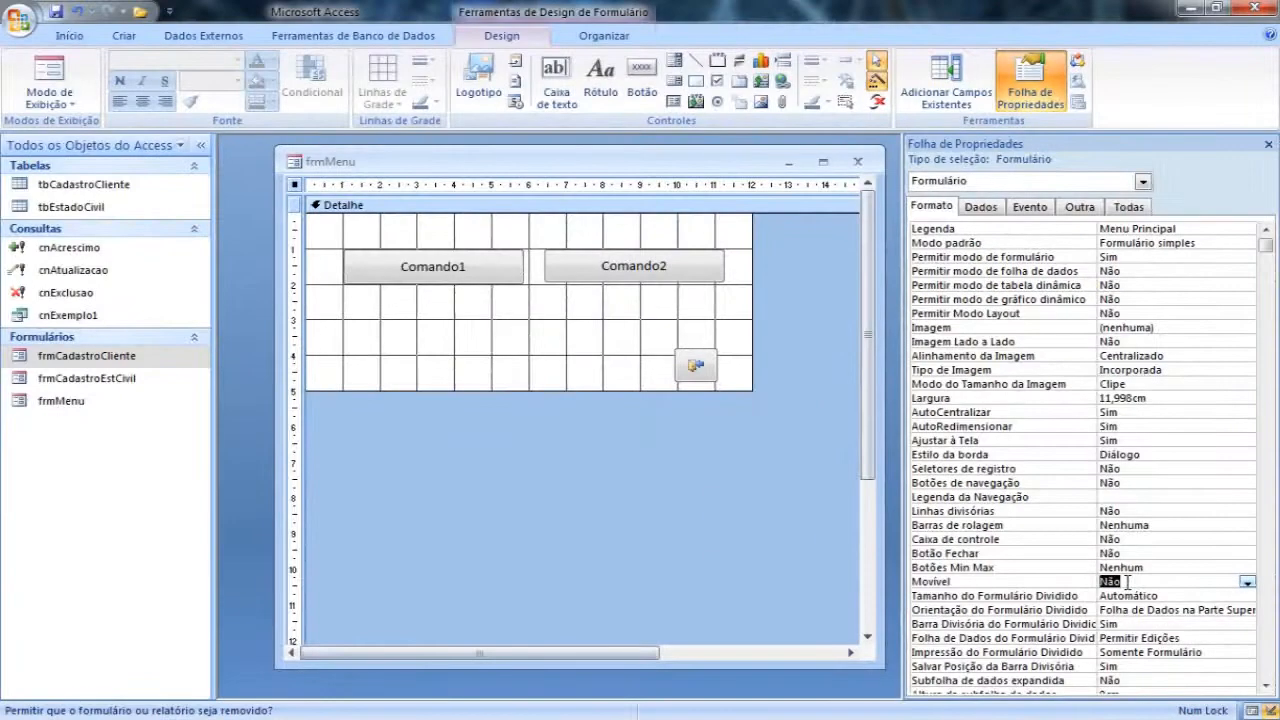
Step: Close frmMenu saving its design changes, and reopen it in form view
left_click(857, 161)
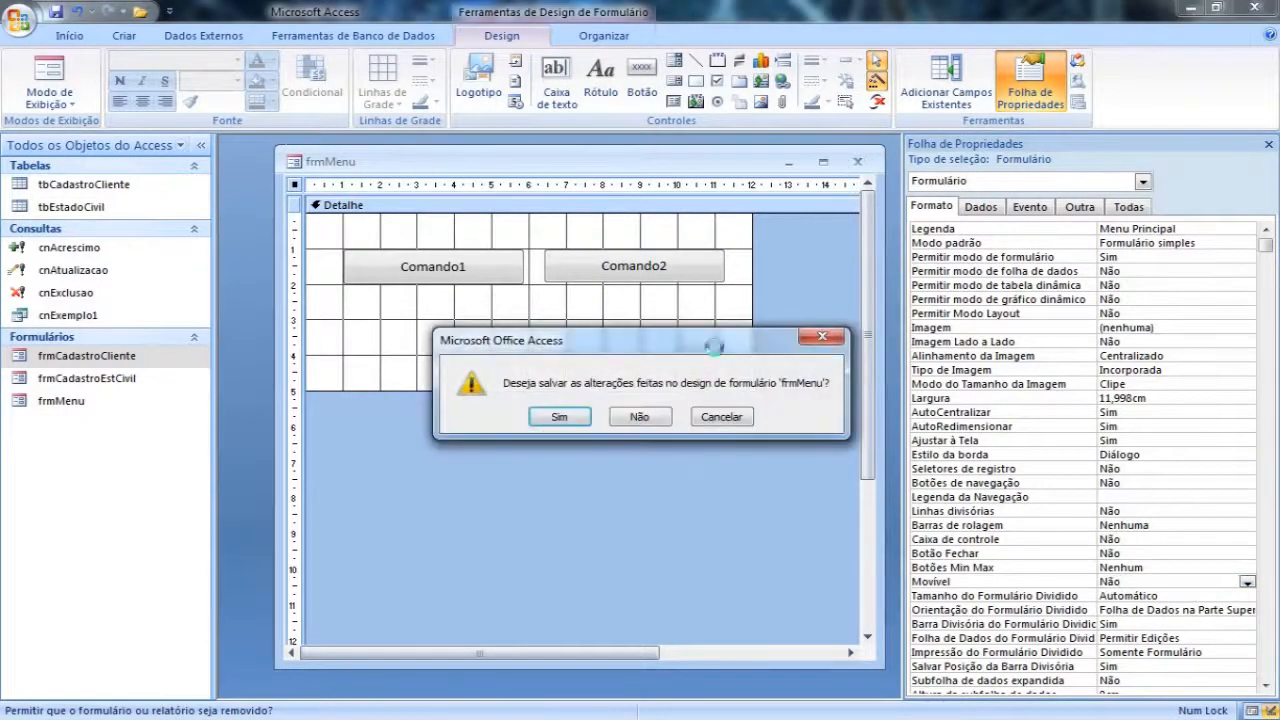
left_click(556, 417)
double_click(75, 401)
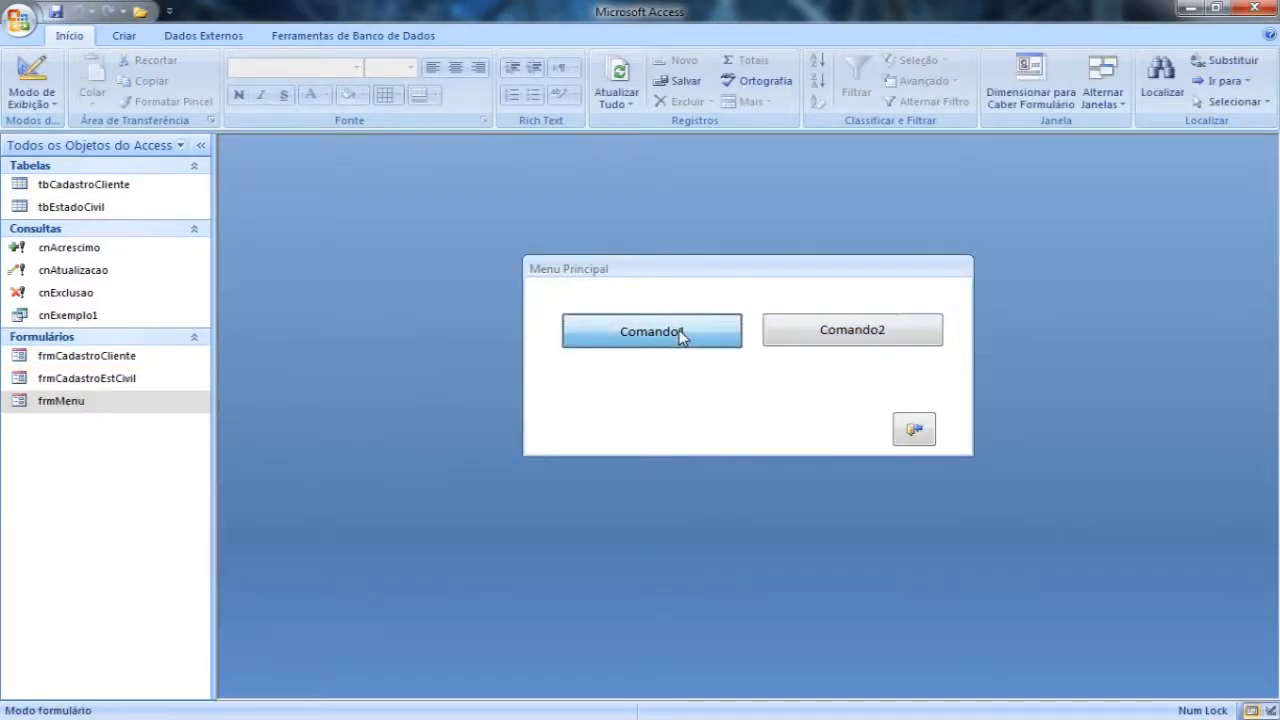
Step: Return frmMenu to Modo Design and set the Legenda of the Comando1 button to "Cadastro Clientes"
right_click(589, 292)
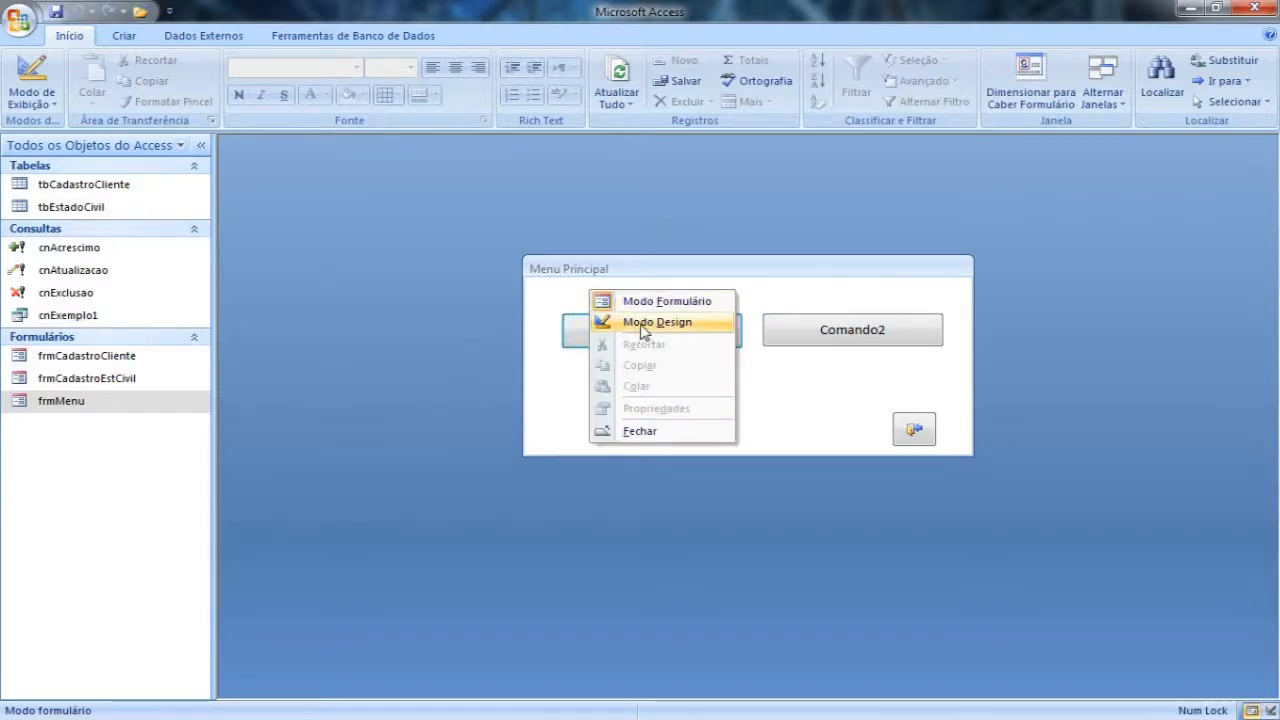
left_click(645, 324)
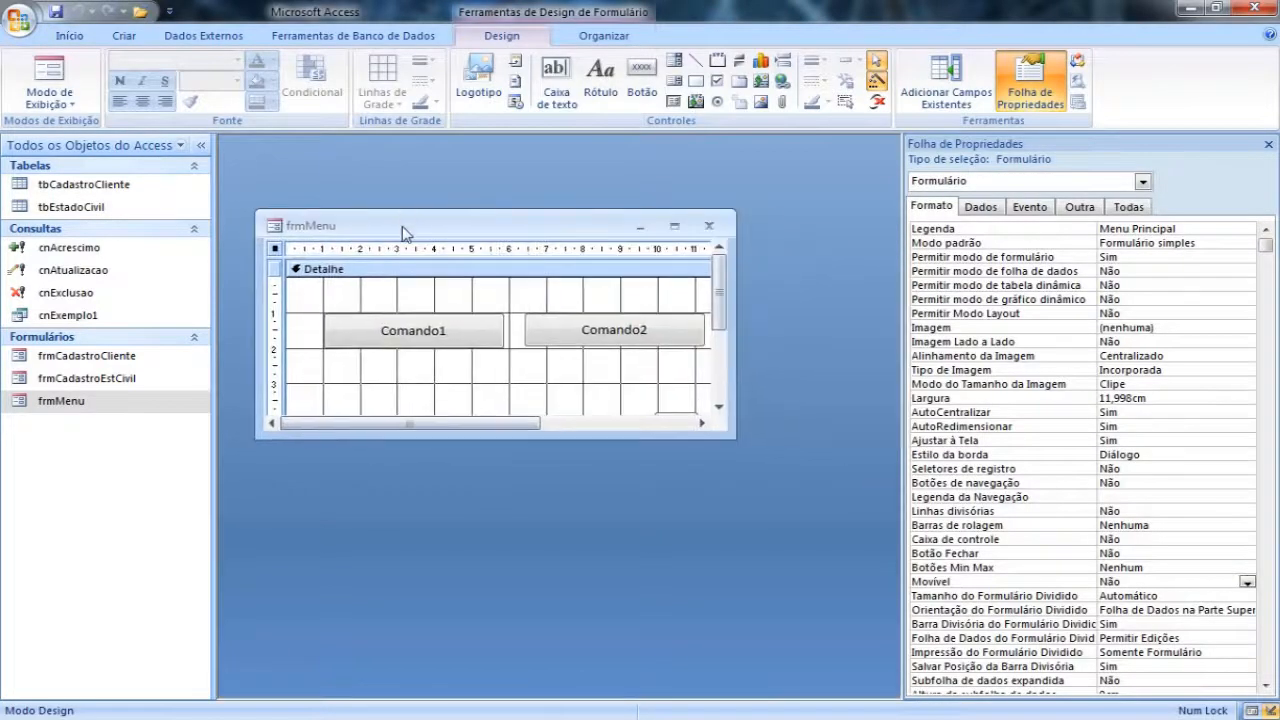
left_click(412, 347)
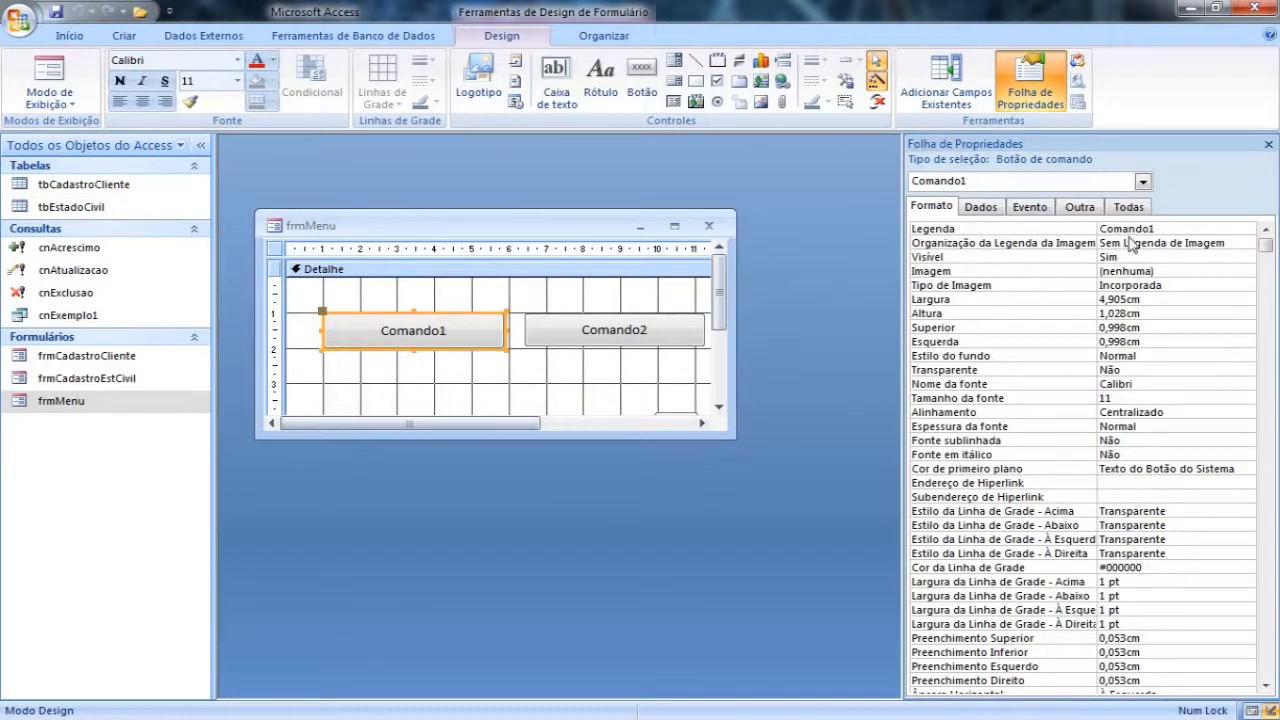
left_click(1171, 226)
type("Cadastro Clientes")
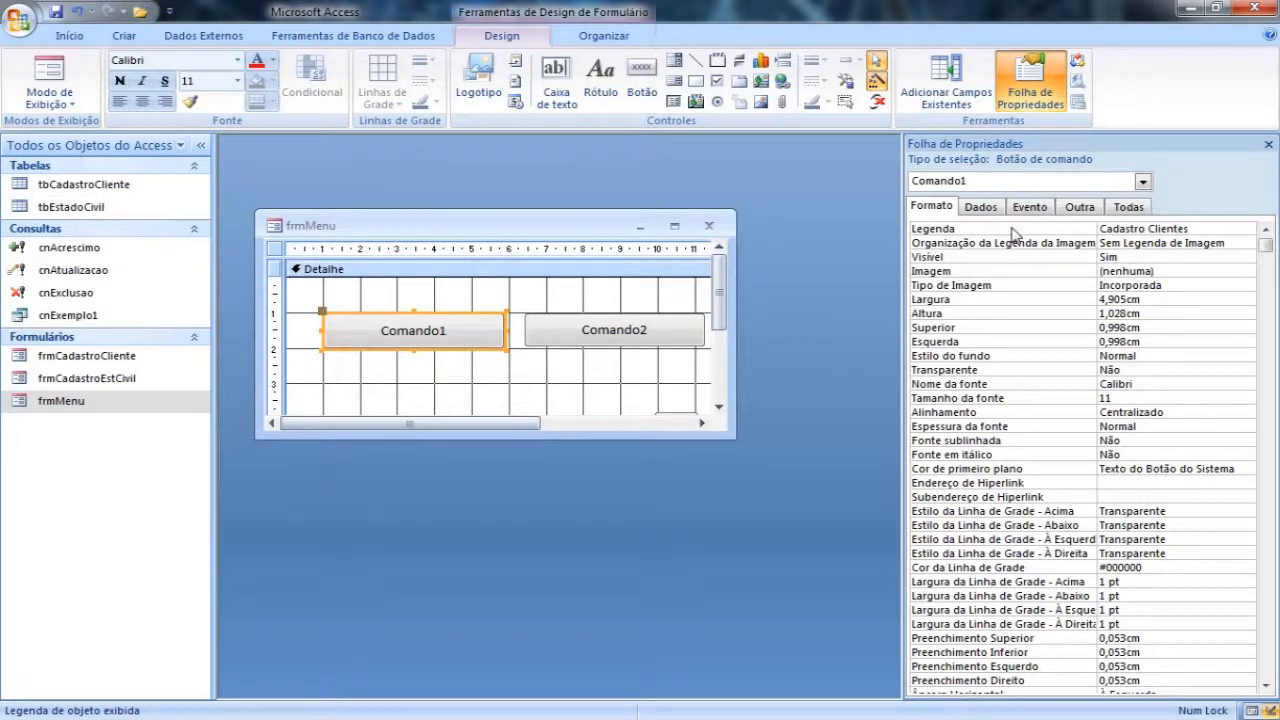
key("Return")
Step: Set the Legenda of the Comando2 button to "Cadastro Estado Civil"
left_click(606, 344)
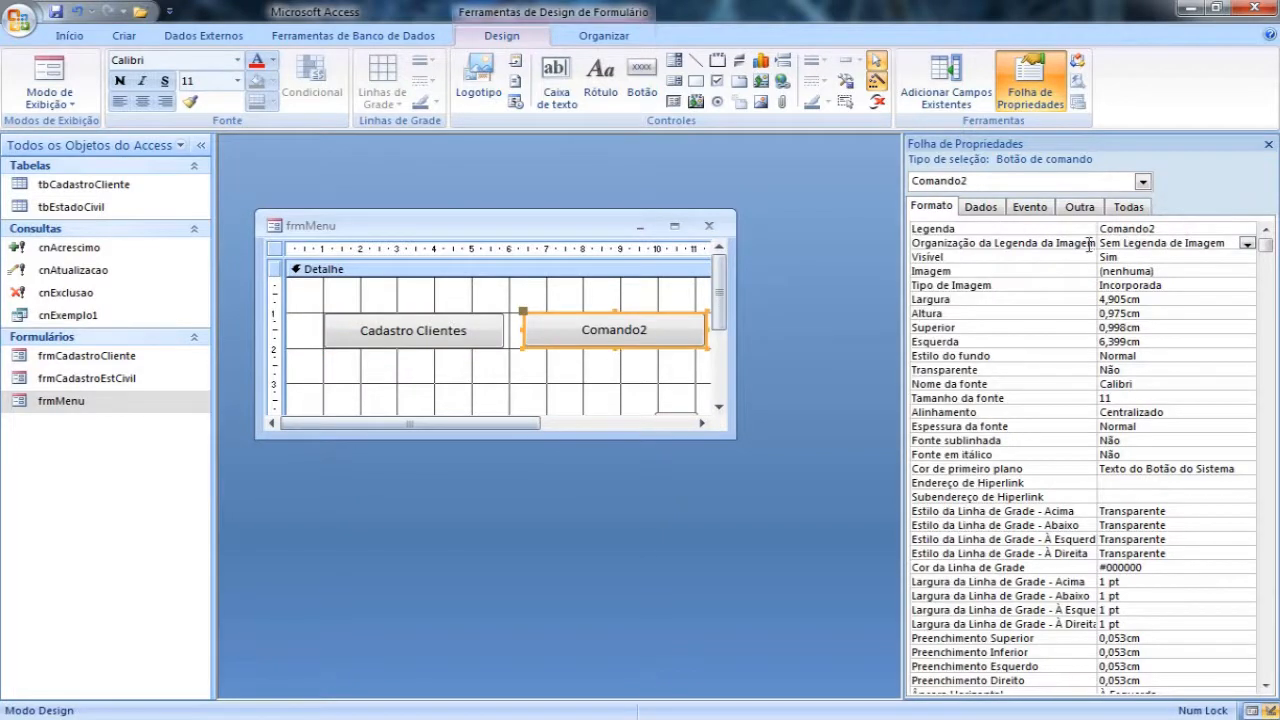
left_click(1022, 230)
type("Cadastro Estado Civil")
key("Return")
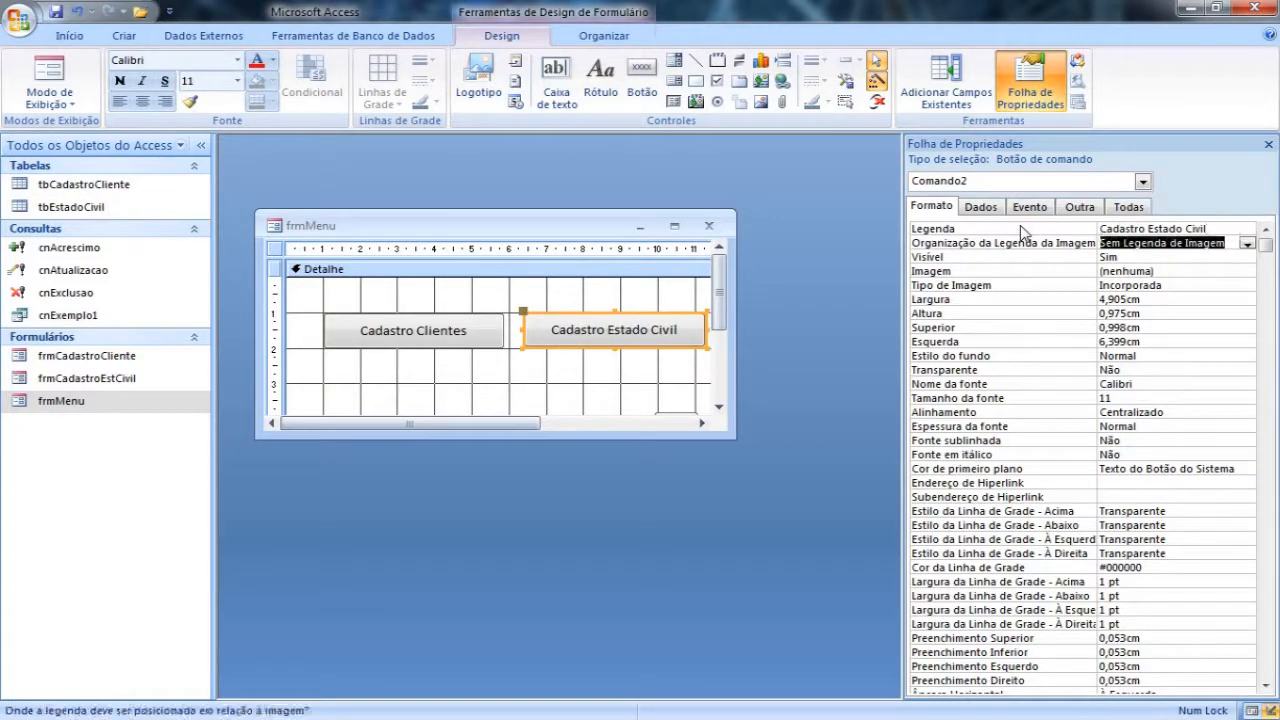
Step: Preview the menu in form view, return to Modo Design and close frmMenu saving the changes
left_click(37, 68)
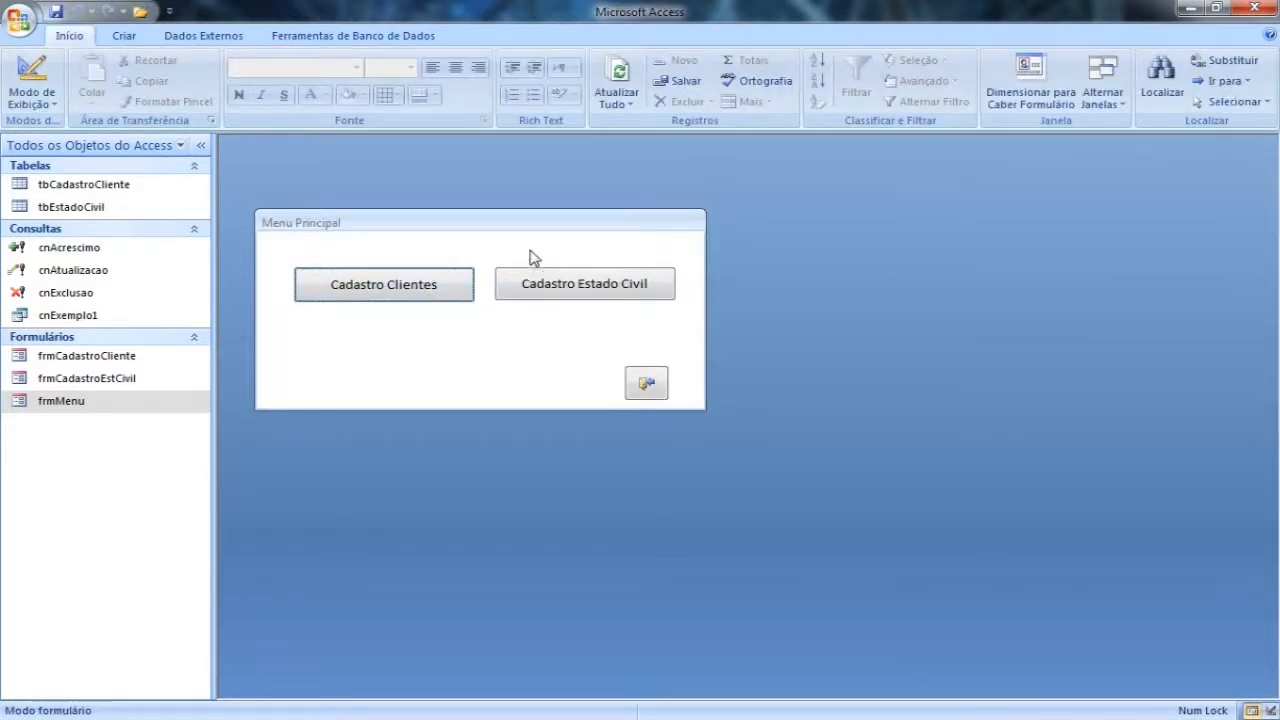
right_click(578, 244)
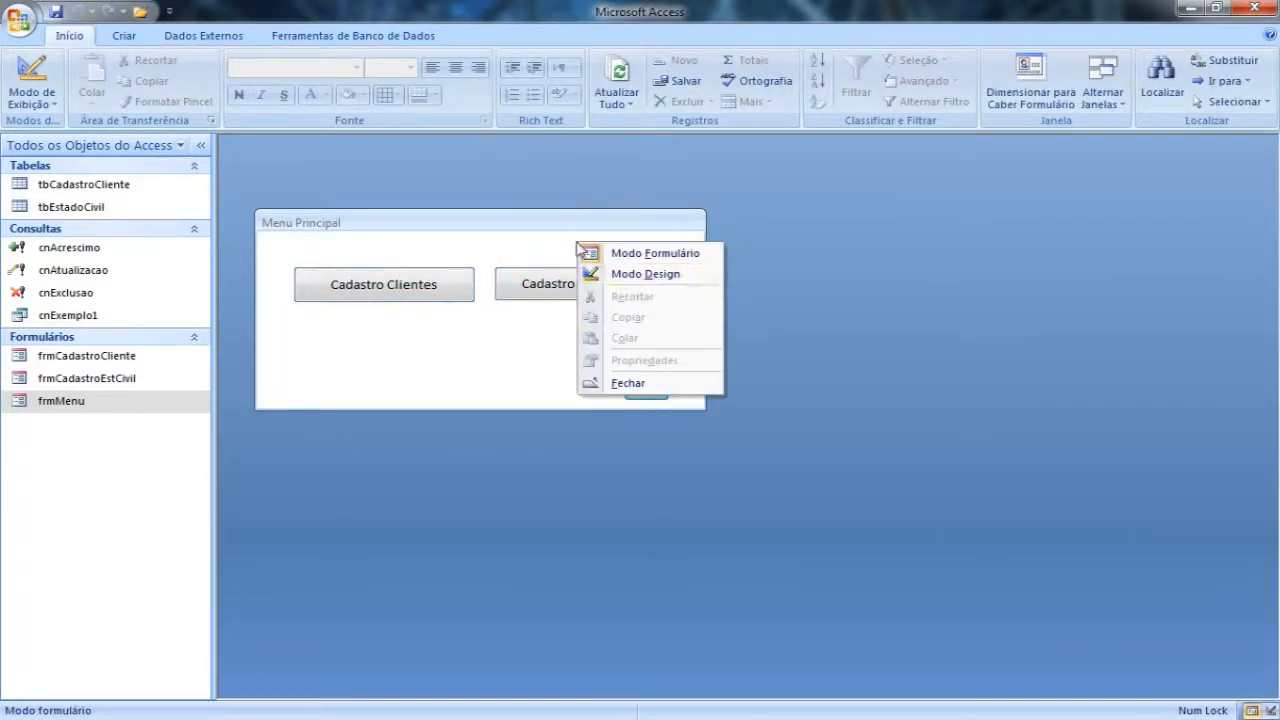
left_click(620, 276)
left_click(709, 226)
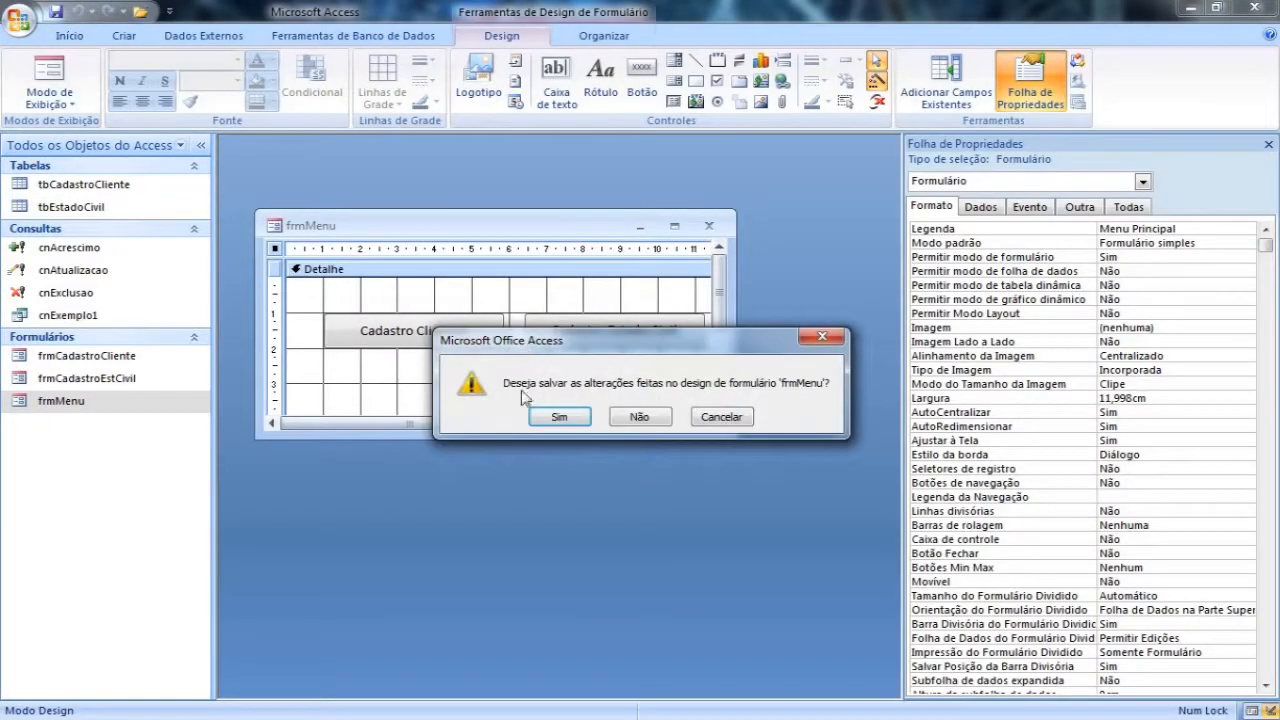
left_click(562, 414)
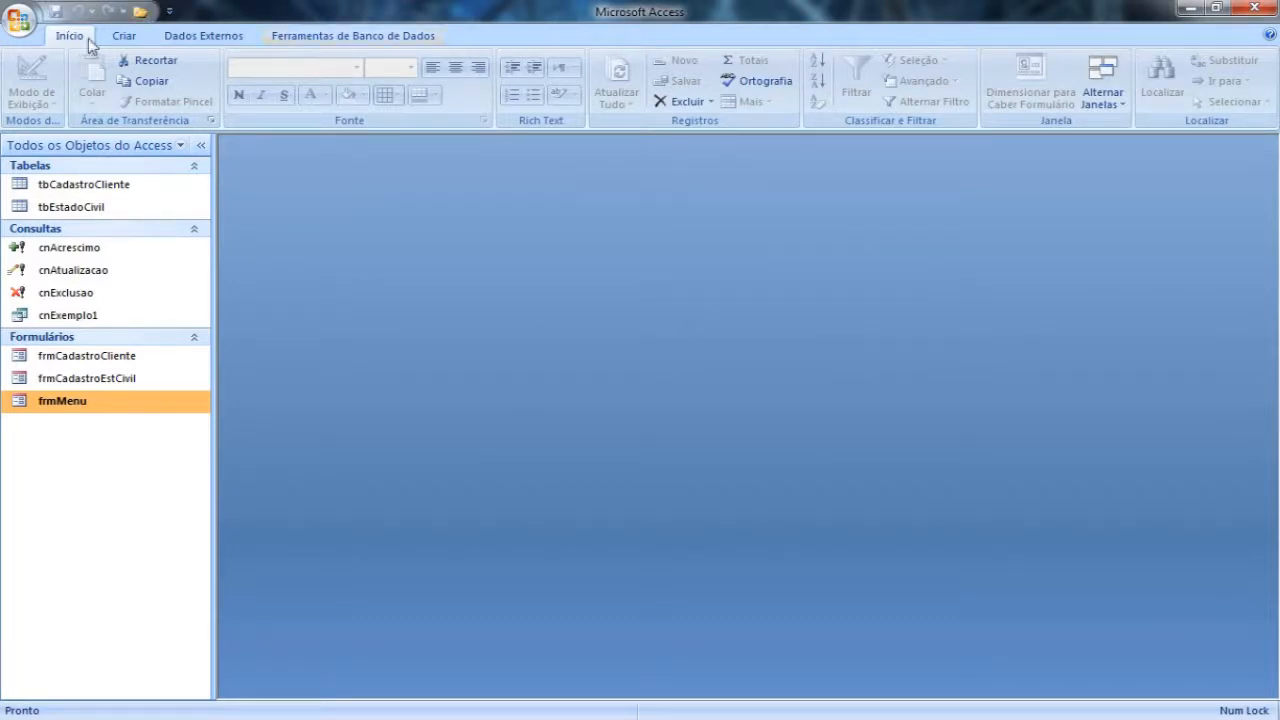
Step: Create a new macro and move its design window slightly upward
left_click(124, 35)
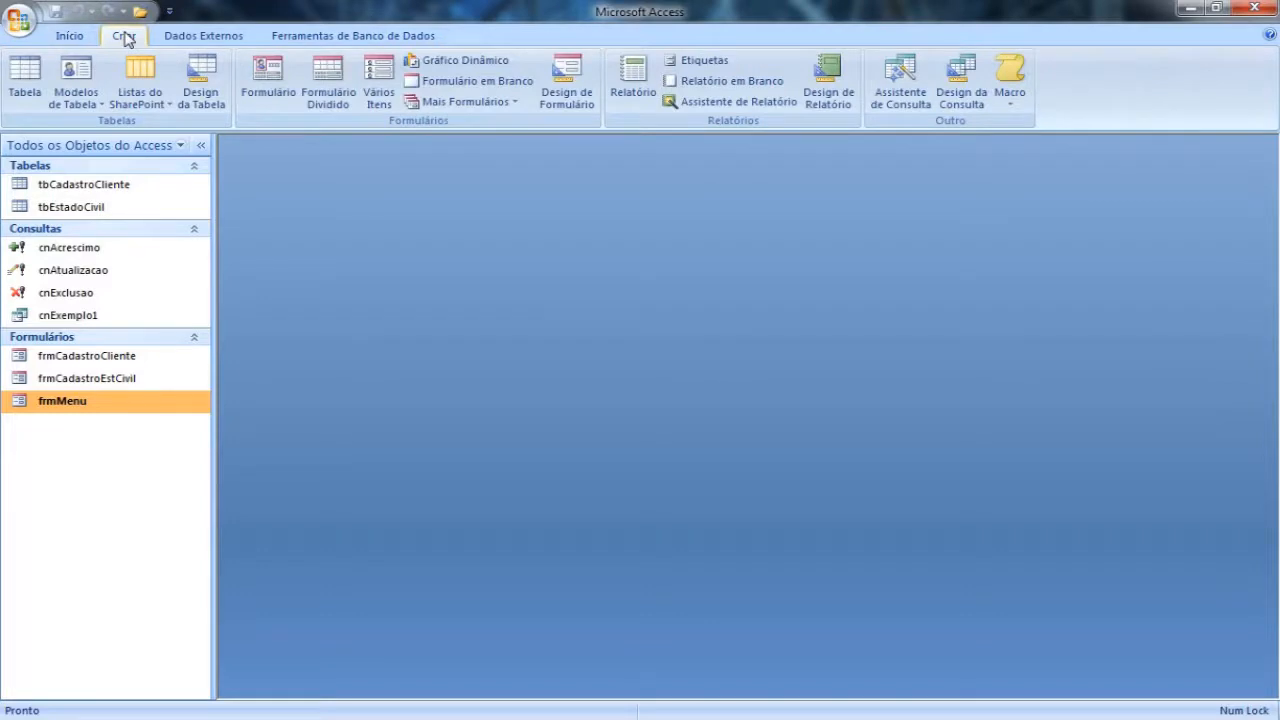
left_click(1012, 76)
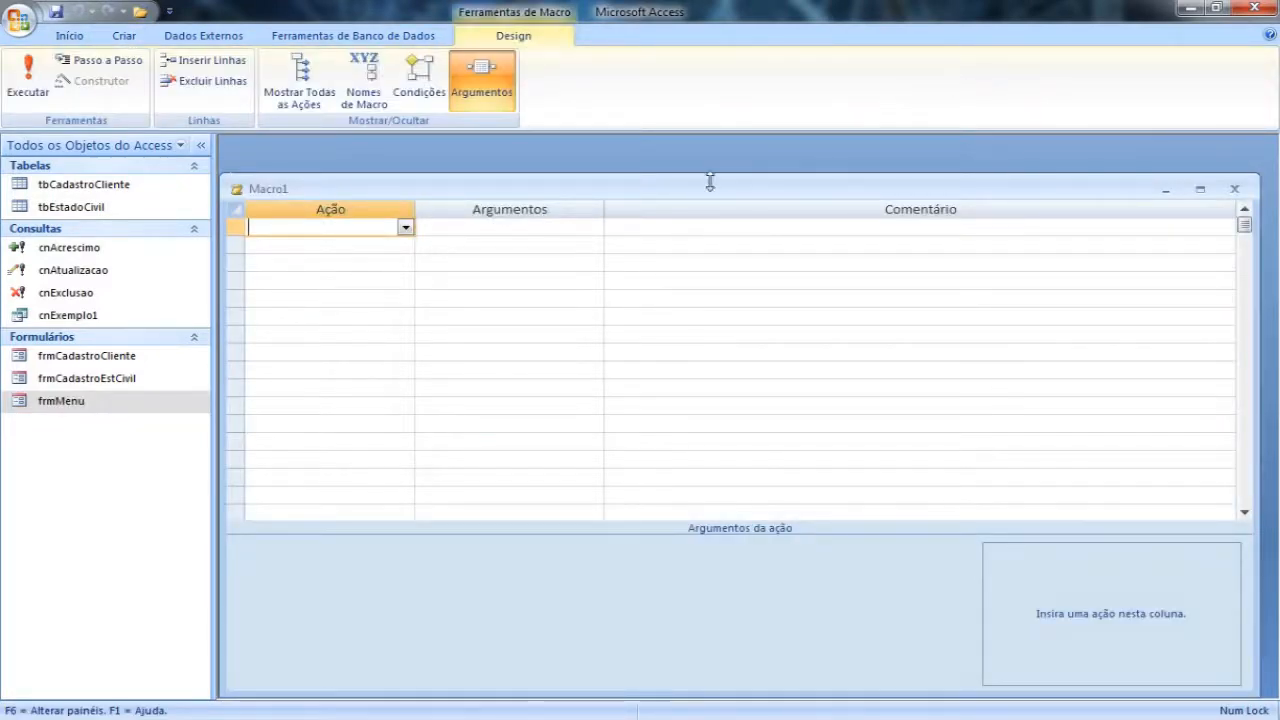
left_click_drag(709, 181, 711, 166)
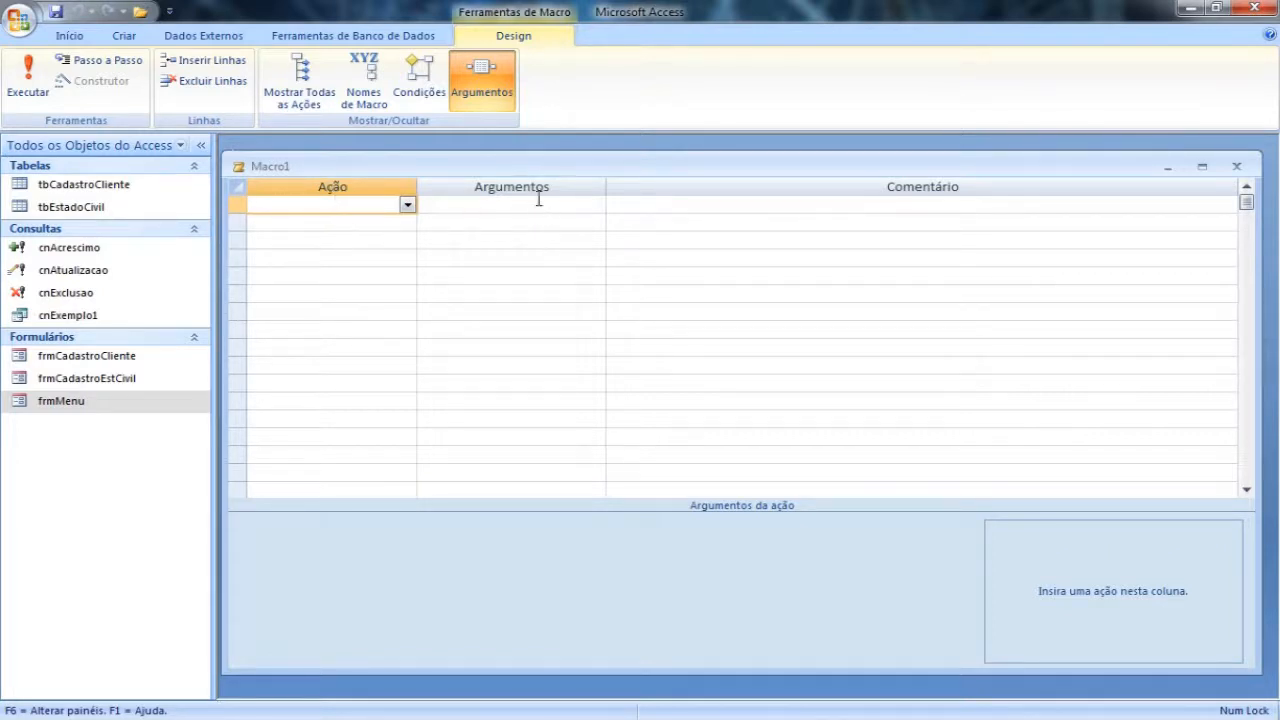
Step: Choose AbrirFormulário as the action in the macro's first row
left_click(470, 205)
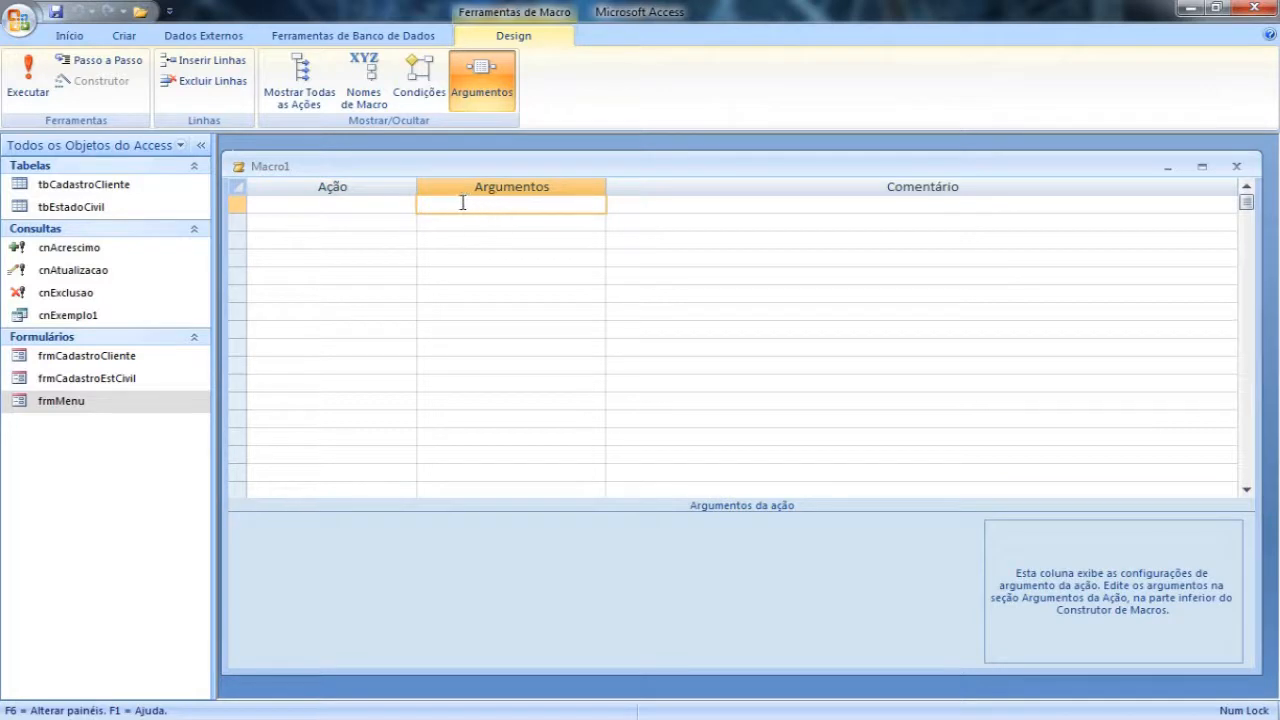
left_click(381, 207)
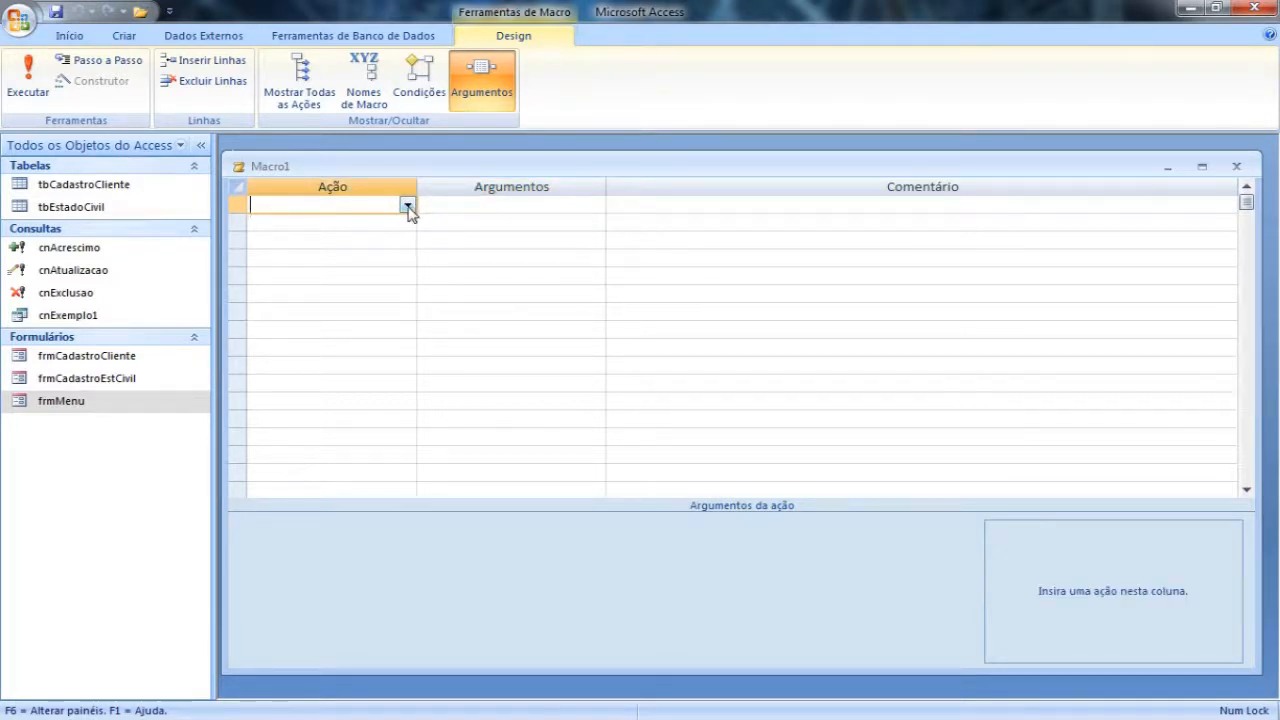
left_click(408, 206)
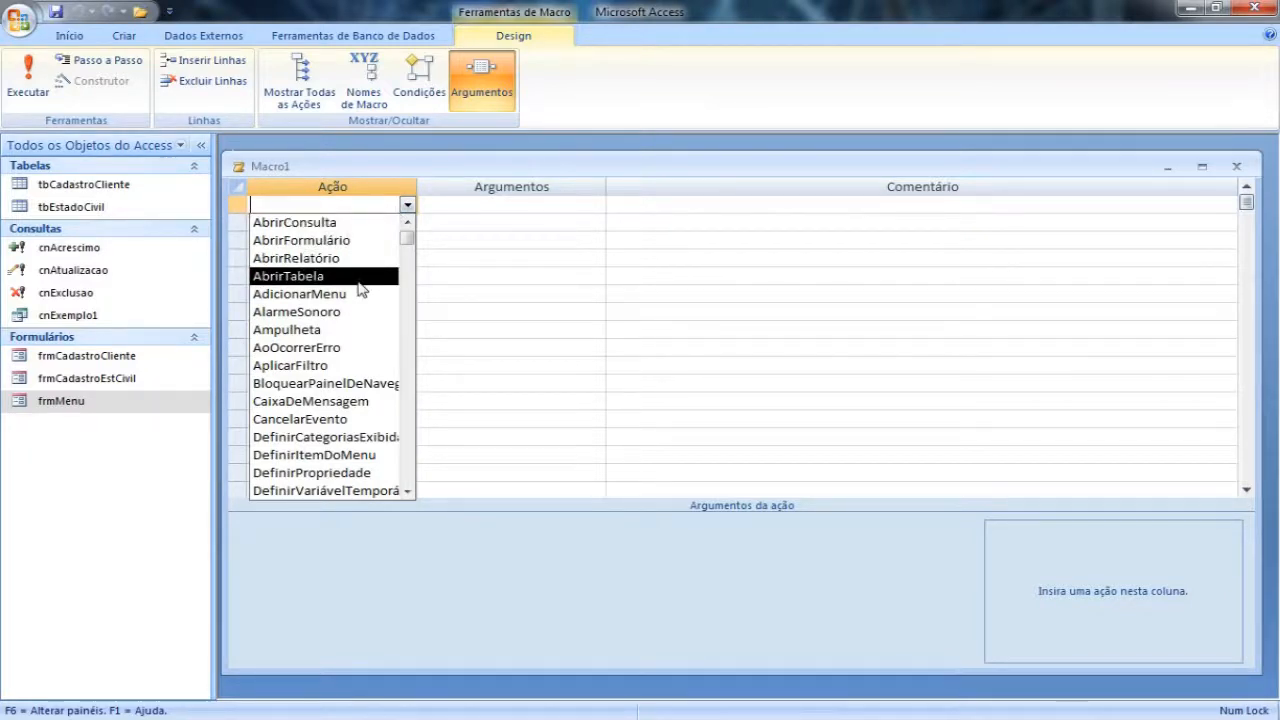
mouse_move(410, 238)
left_mouse_down()
mouse_move(410, 497)
mouse_move(411, 229)
left_mouse_up()
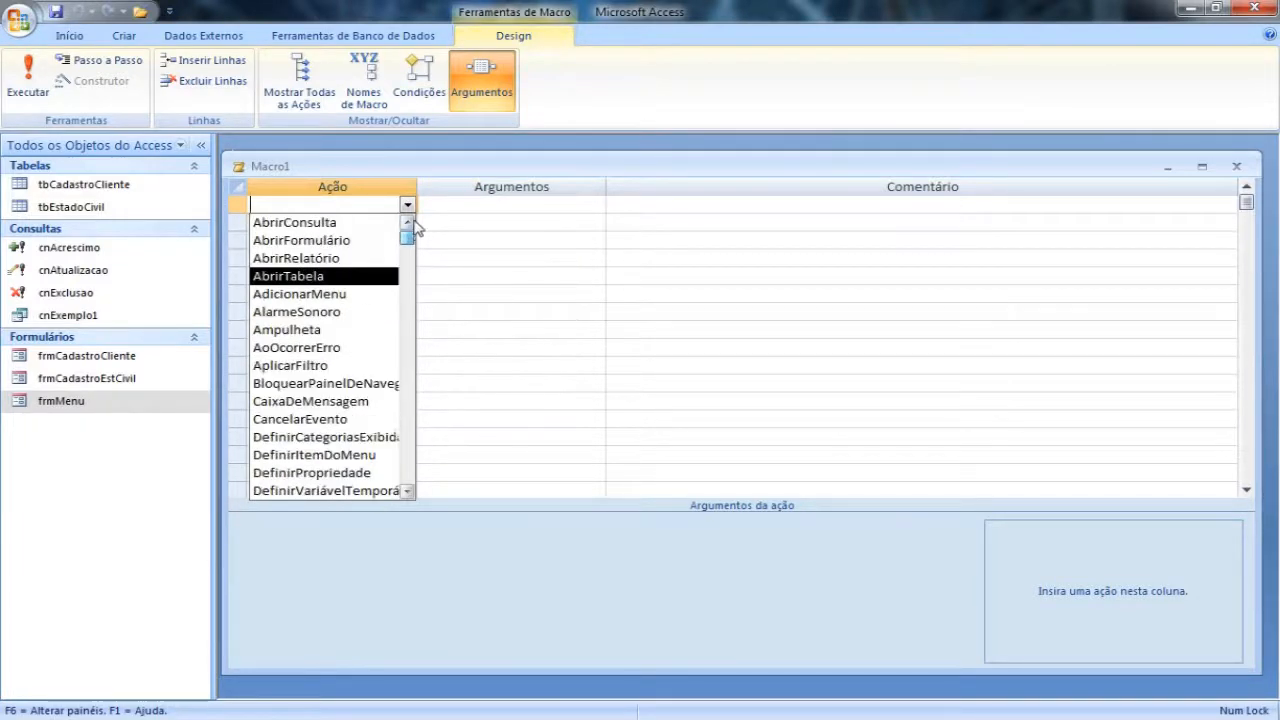
left_click(334, 241)
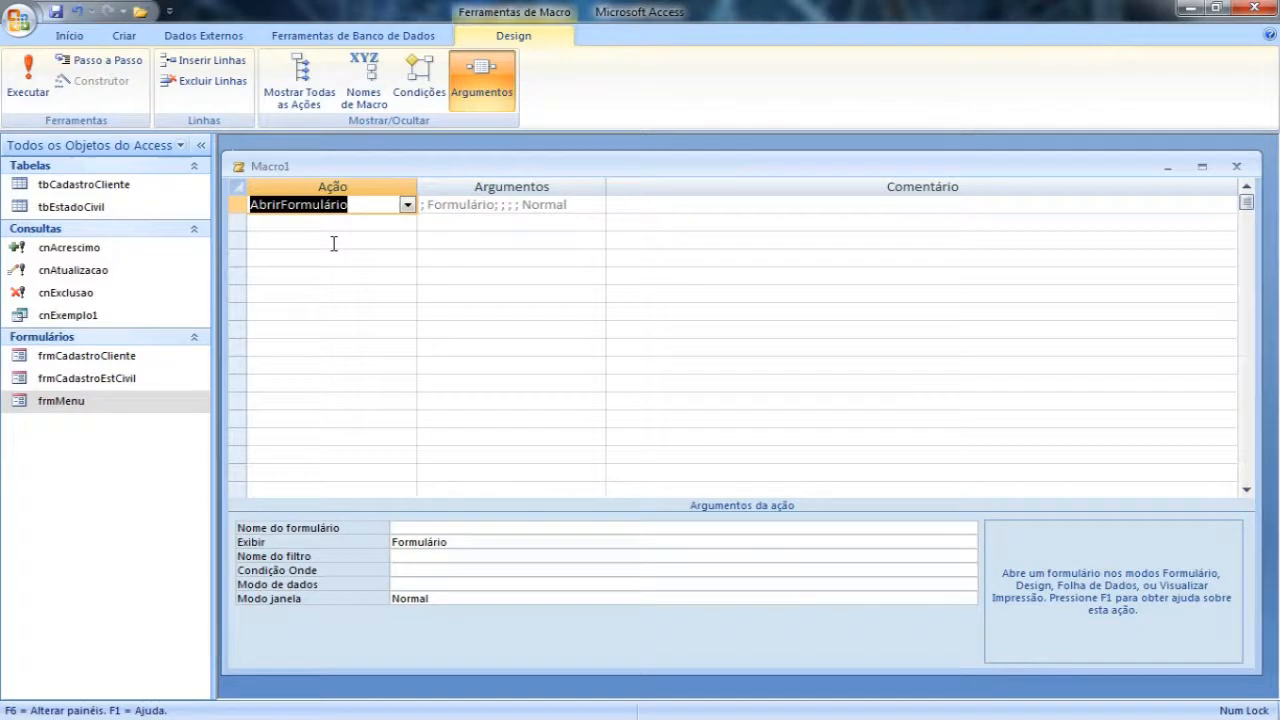
Step: Switch the macro's first action to AbrirConsulta to compare its arguments, and set it back to AbrirFormulário
left_click_drag(596, 204, 429, 204)
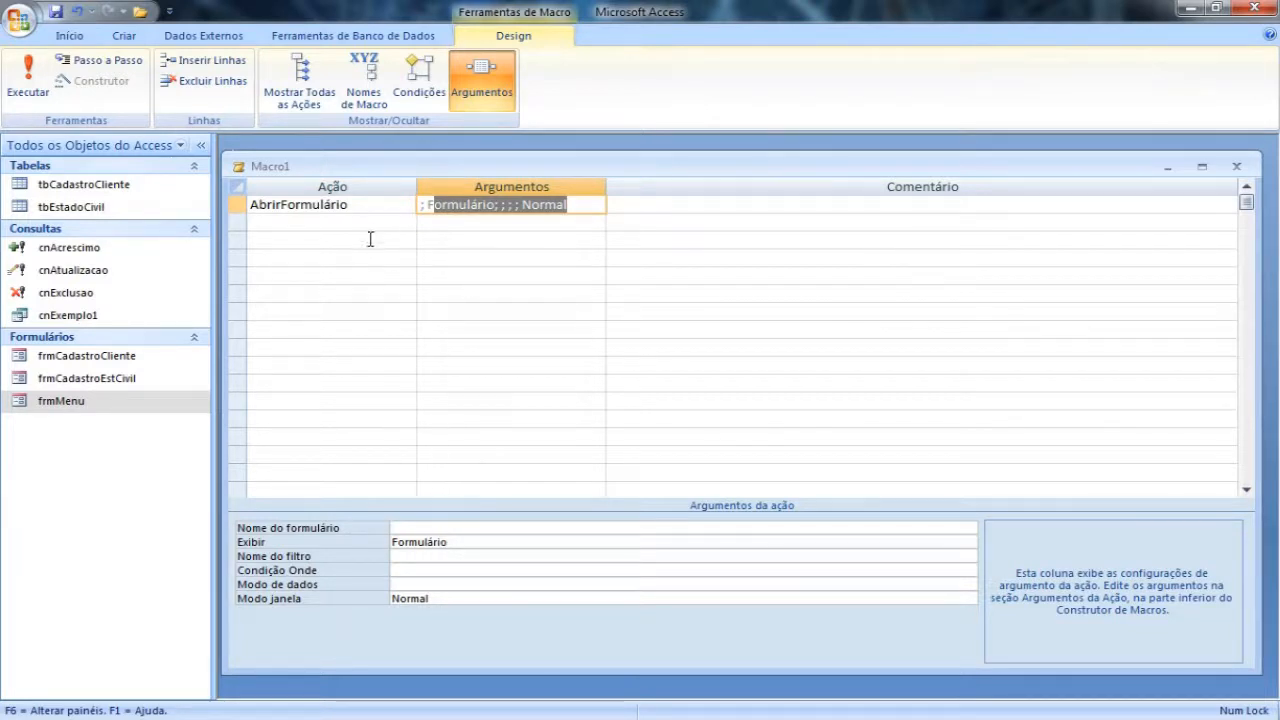
left_click(370, 207)
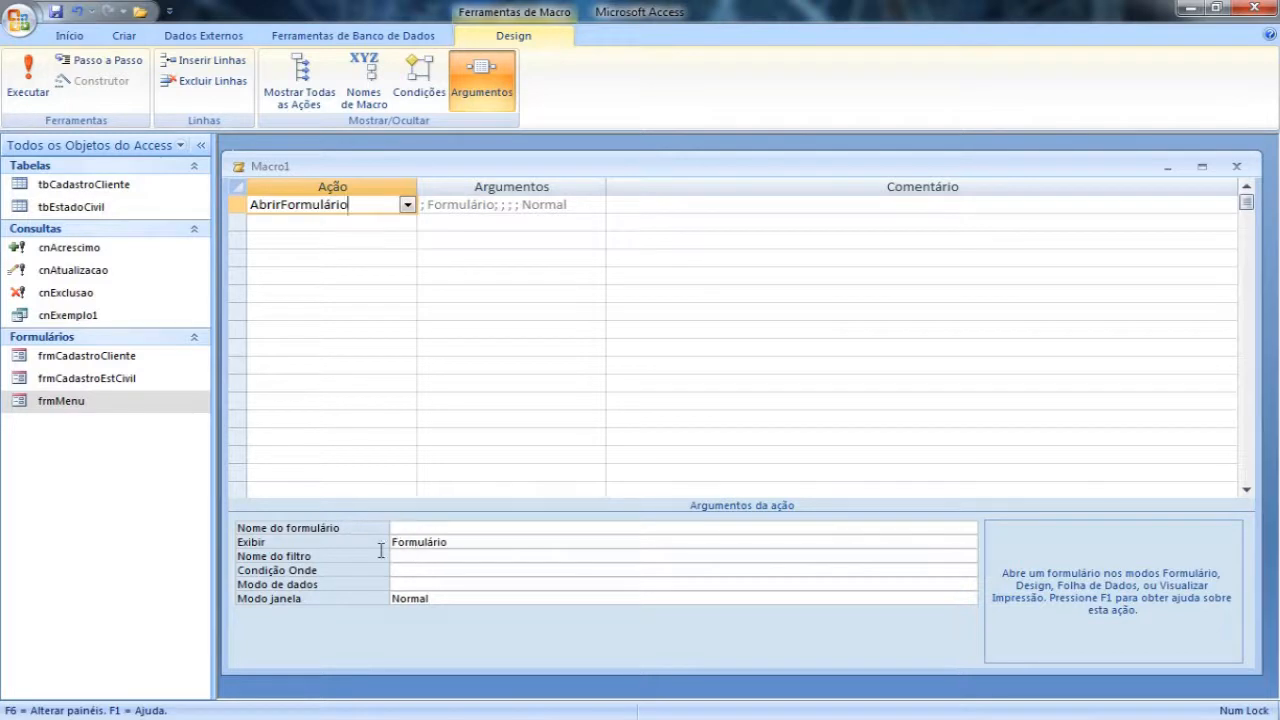
left_click(407, 204)
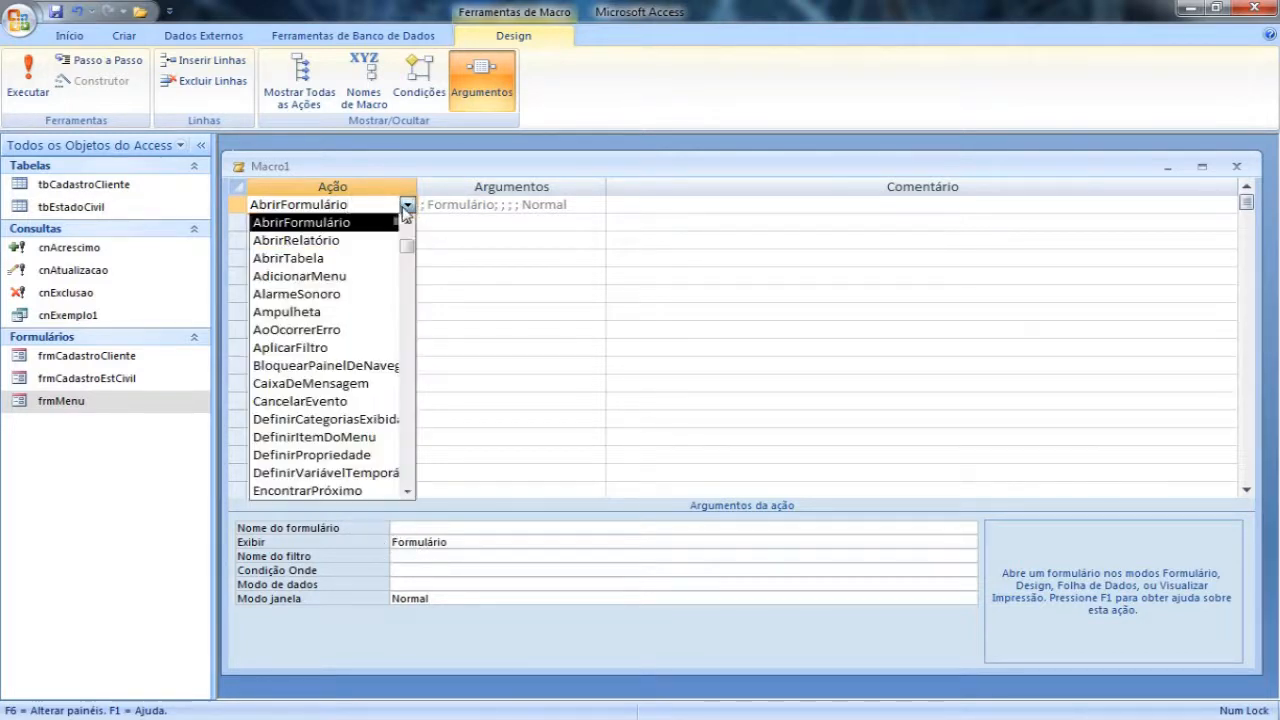
left_click(407, 222)
left_click(366, 221)
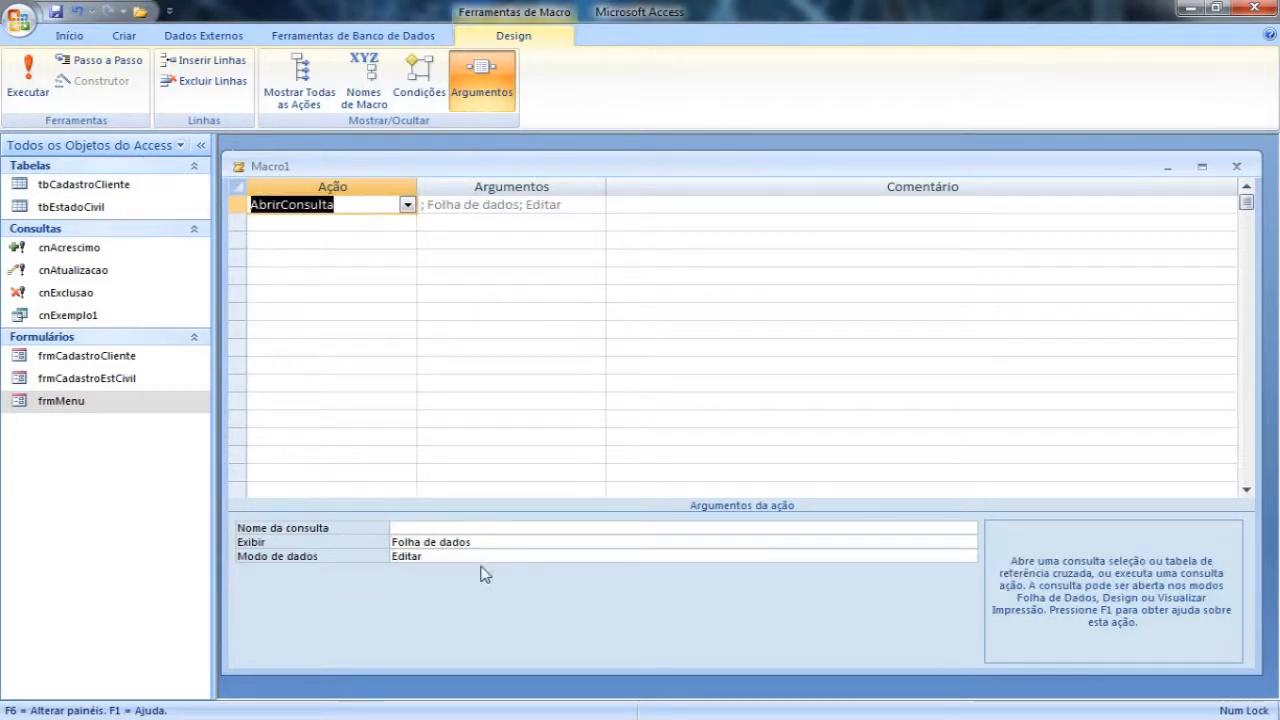
left_click(408, 204)
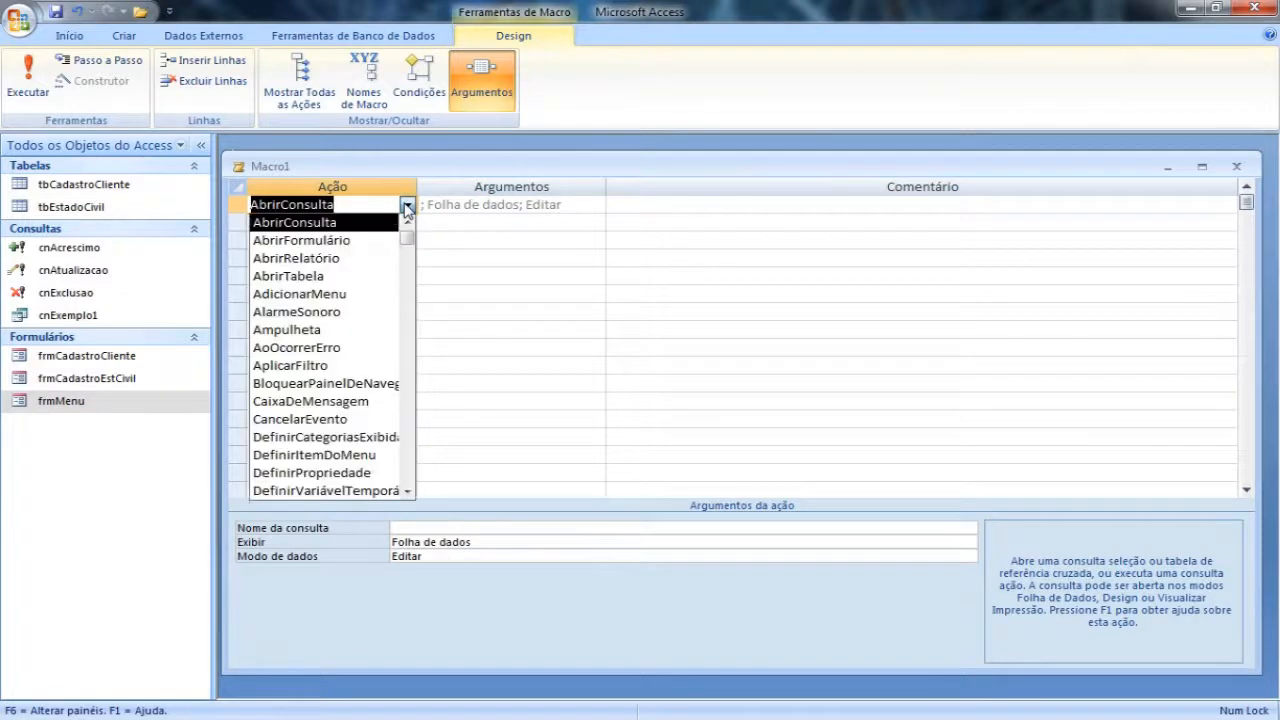
left_click(327, 241)
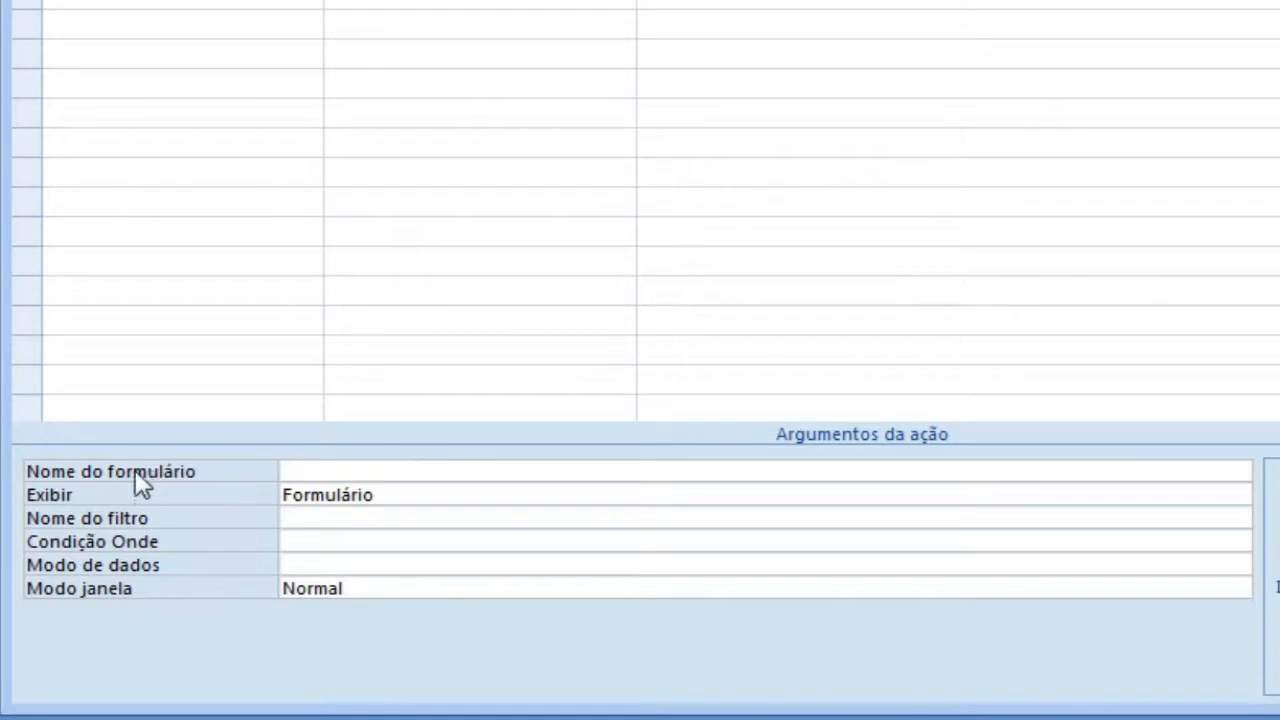
Step: Set the AbrirFormulário action's Nome do formulário argument to frmCadastroCliente
left_click(674, 479)
left_click(1237, 474)
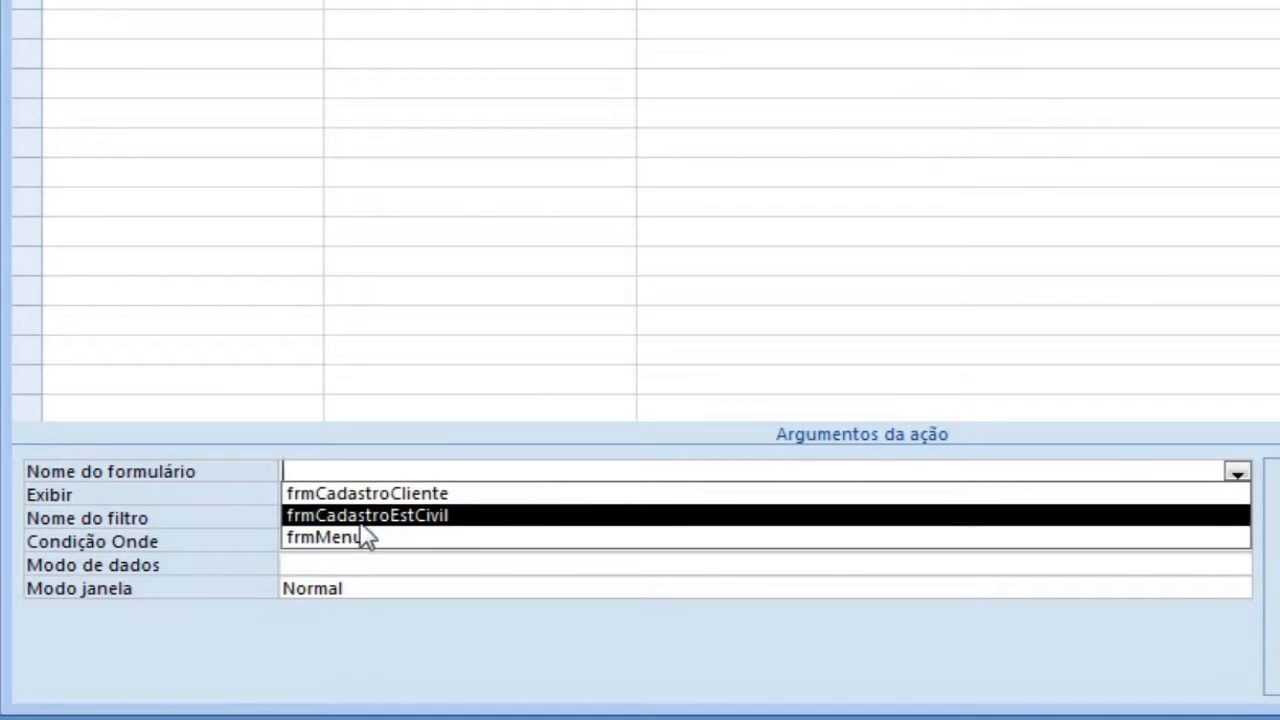
left_click(428, 502)
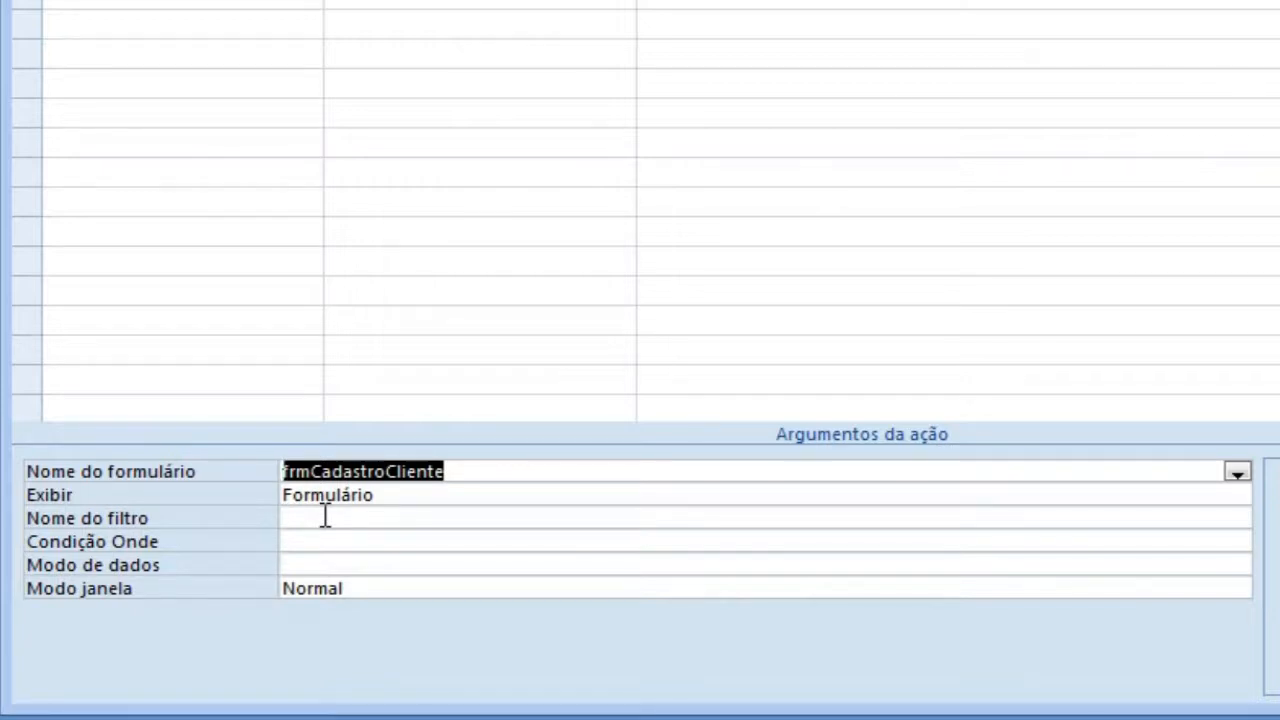
Step: Try Editar as the action's Modo de dados argument and clear the value again
left_click(303, 564)
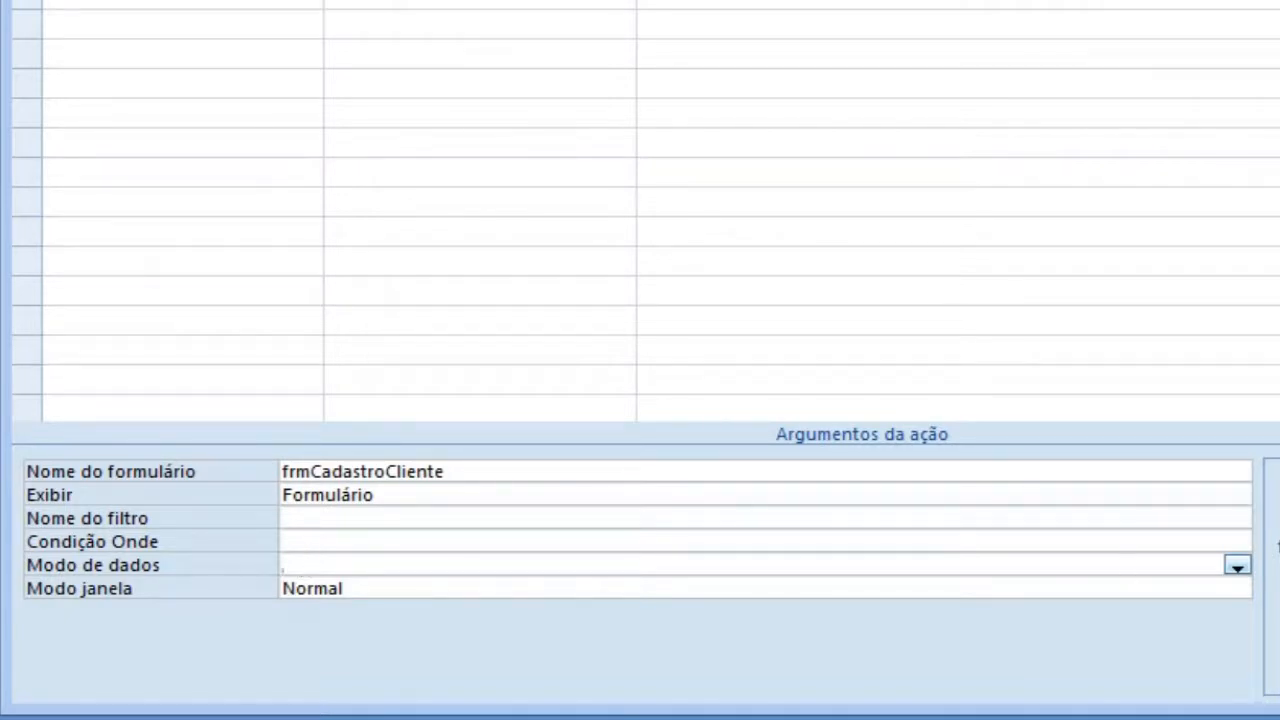
left_click(1237, 566)
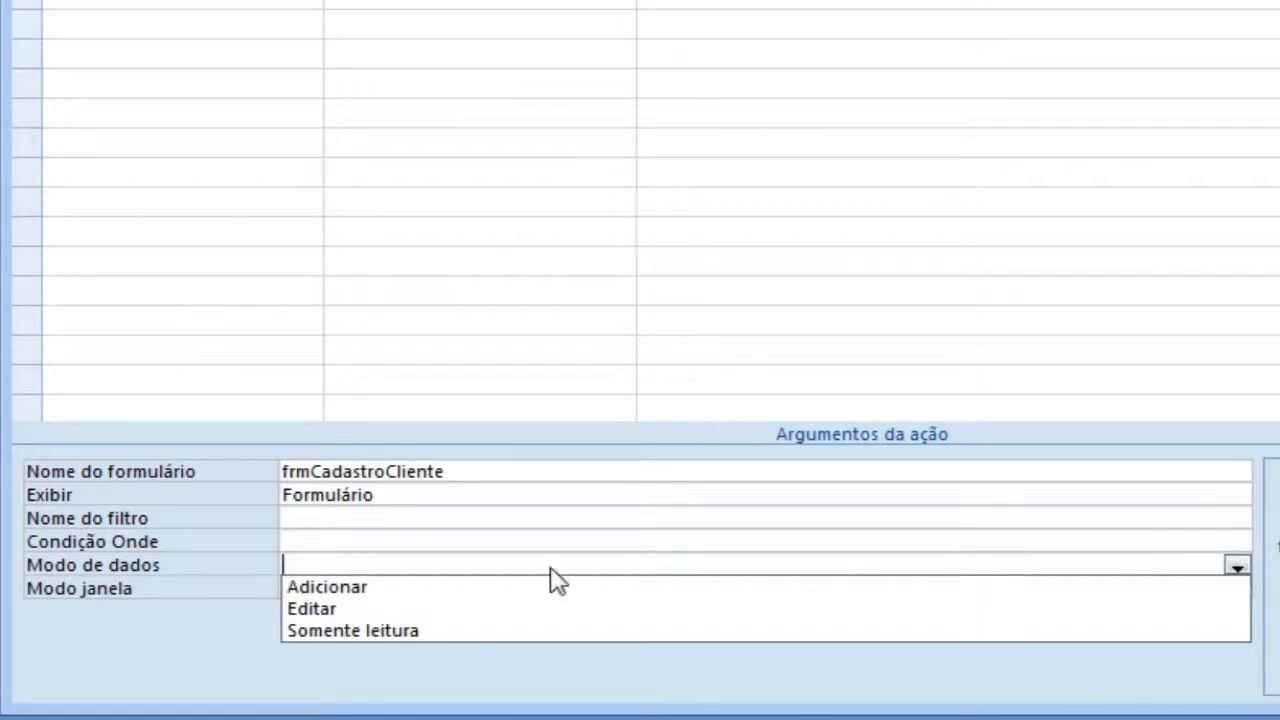
left_click(340, 610)
left_click(450, 566)
left_click_drag(450, 567, 166, 569)
key("Delete")
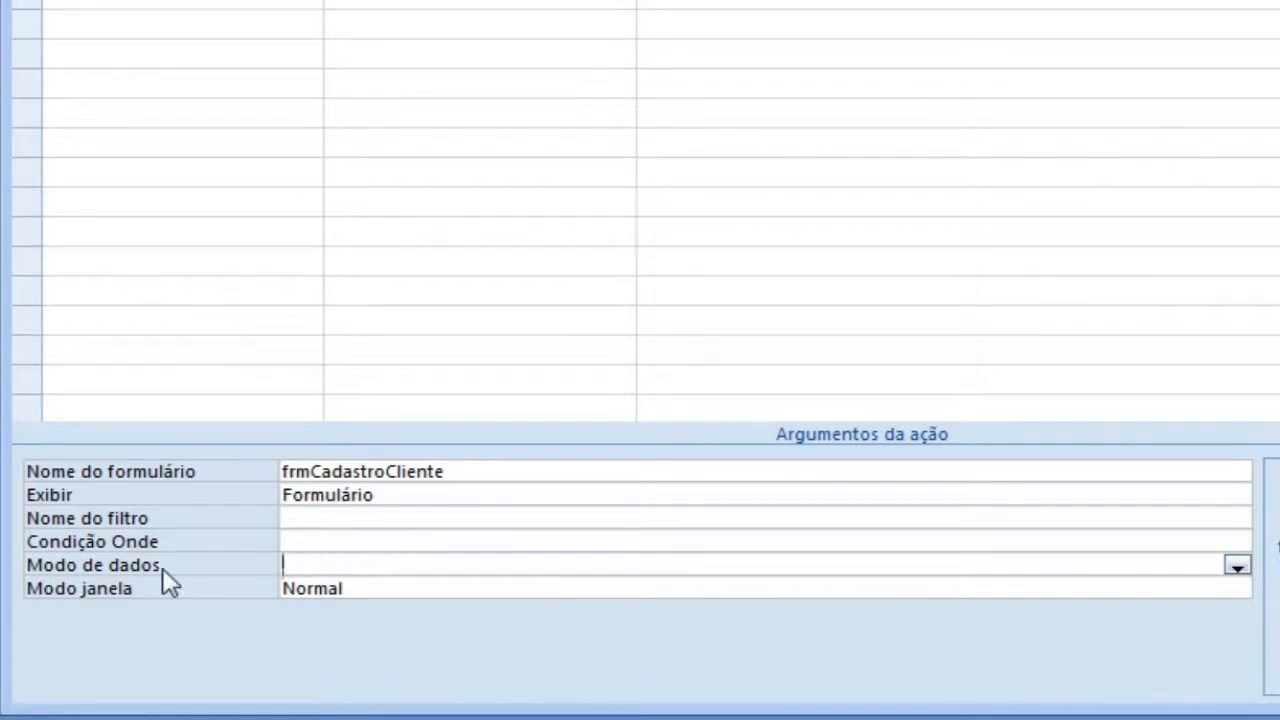
Step: Review the Modo janela options for the AbrirFormulário action and choose Normal
left_click(326, 541)
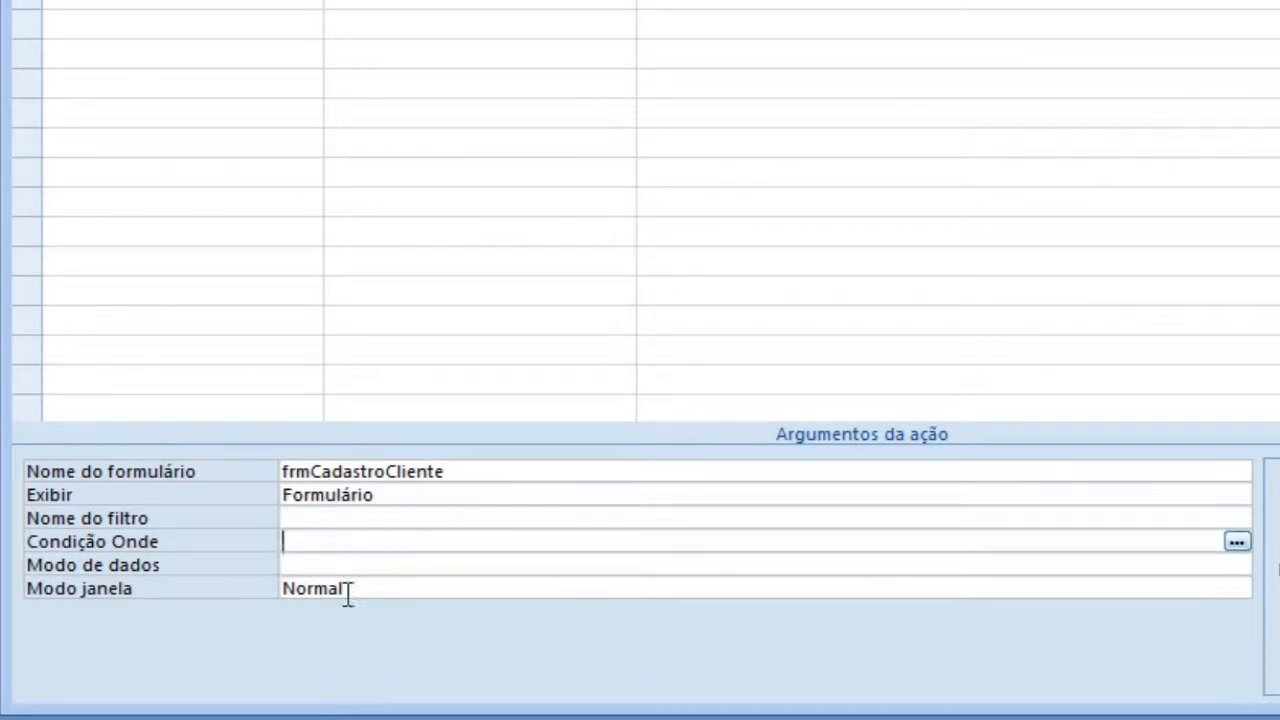
left_click(1101, 596)
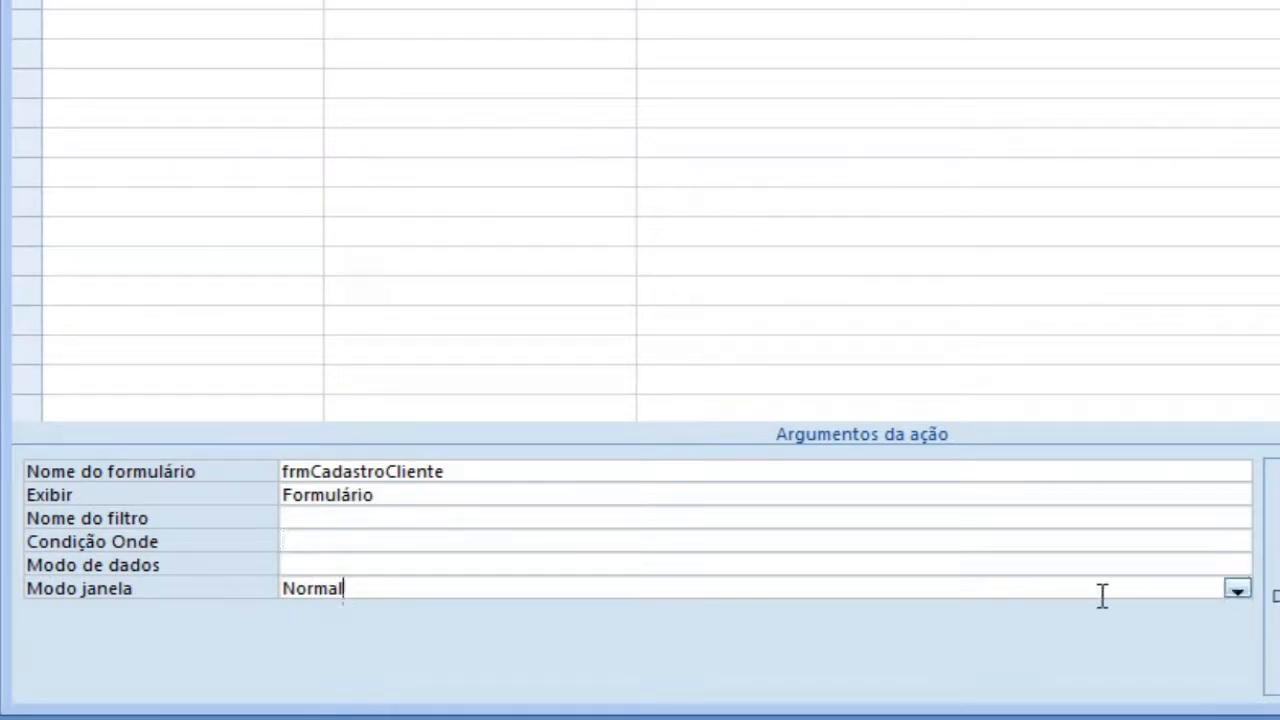
left_click(1238, 592)
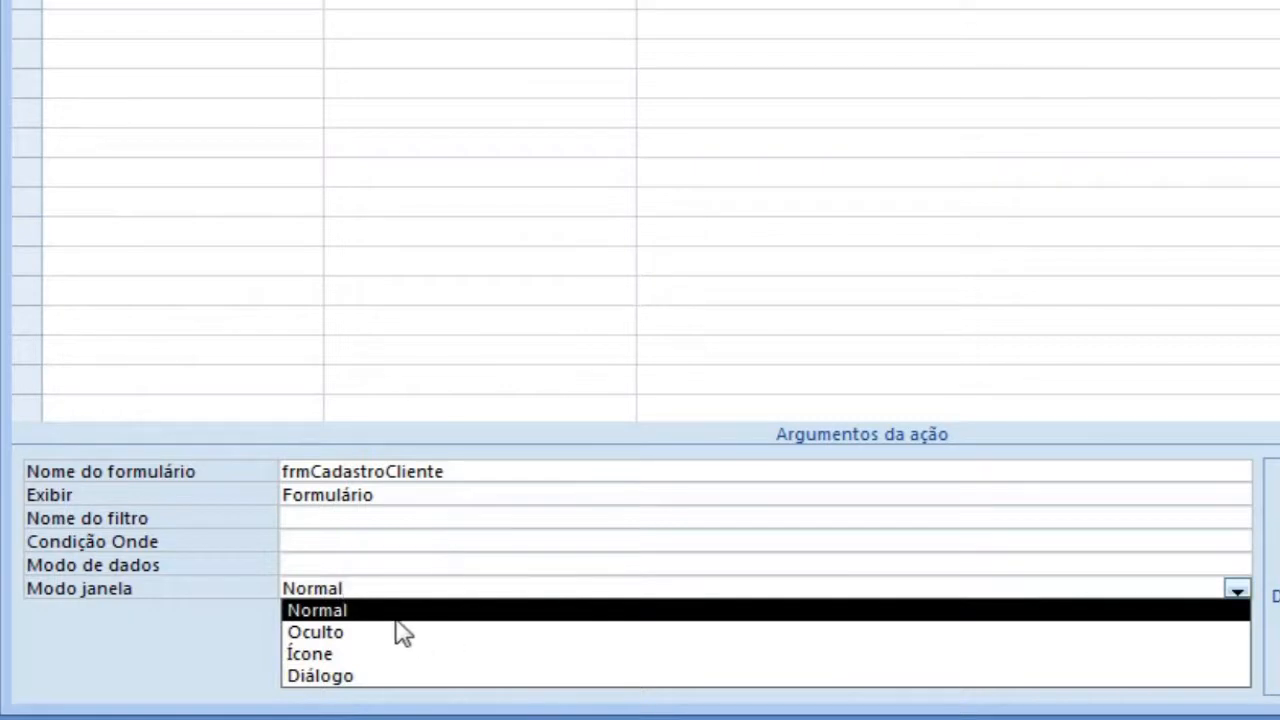
left_click(452, 610)
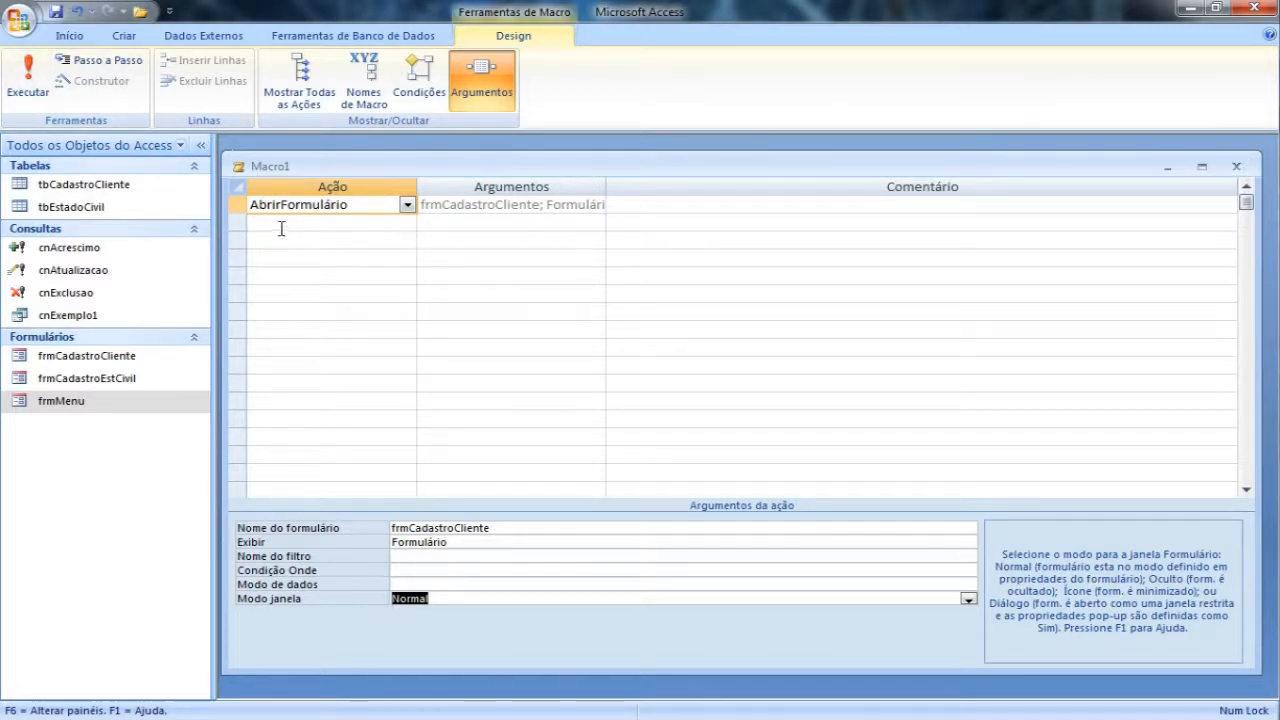
Step: Run the macro, saving it under the name AbrirCadCliente
left_click(28, 82)
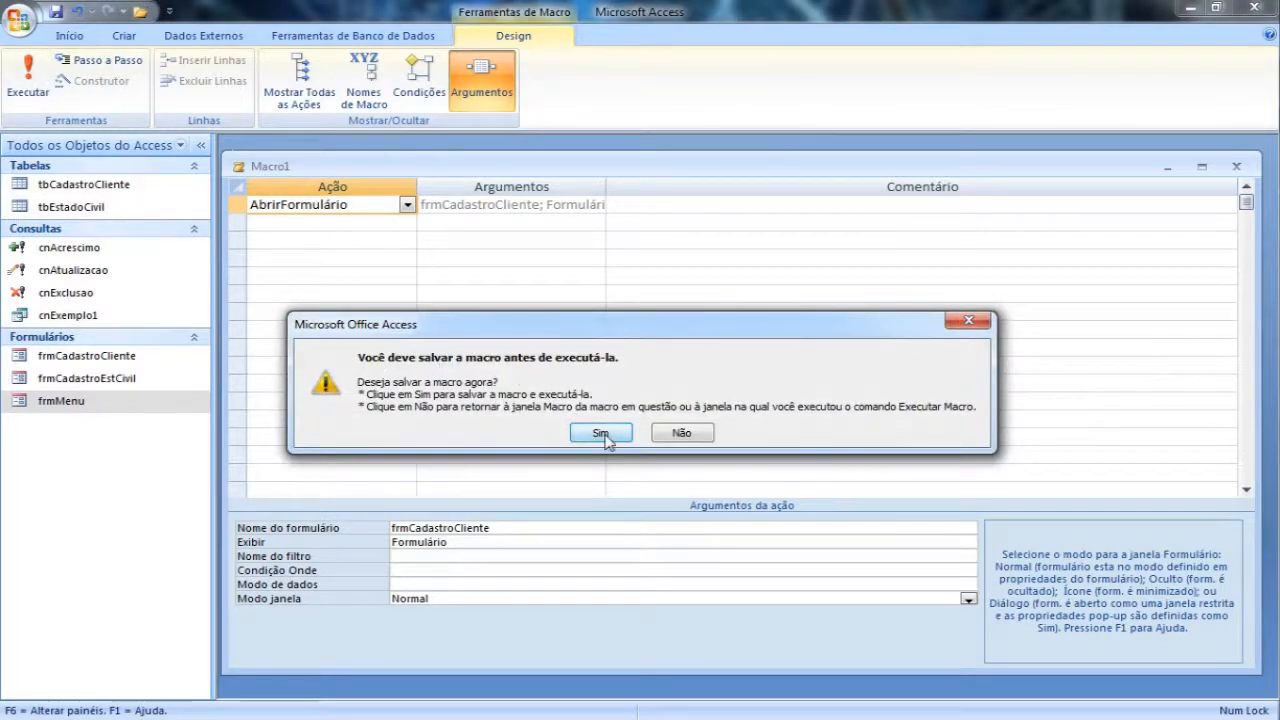
left_click(601, 435)
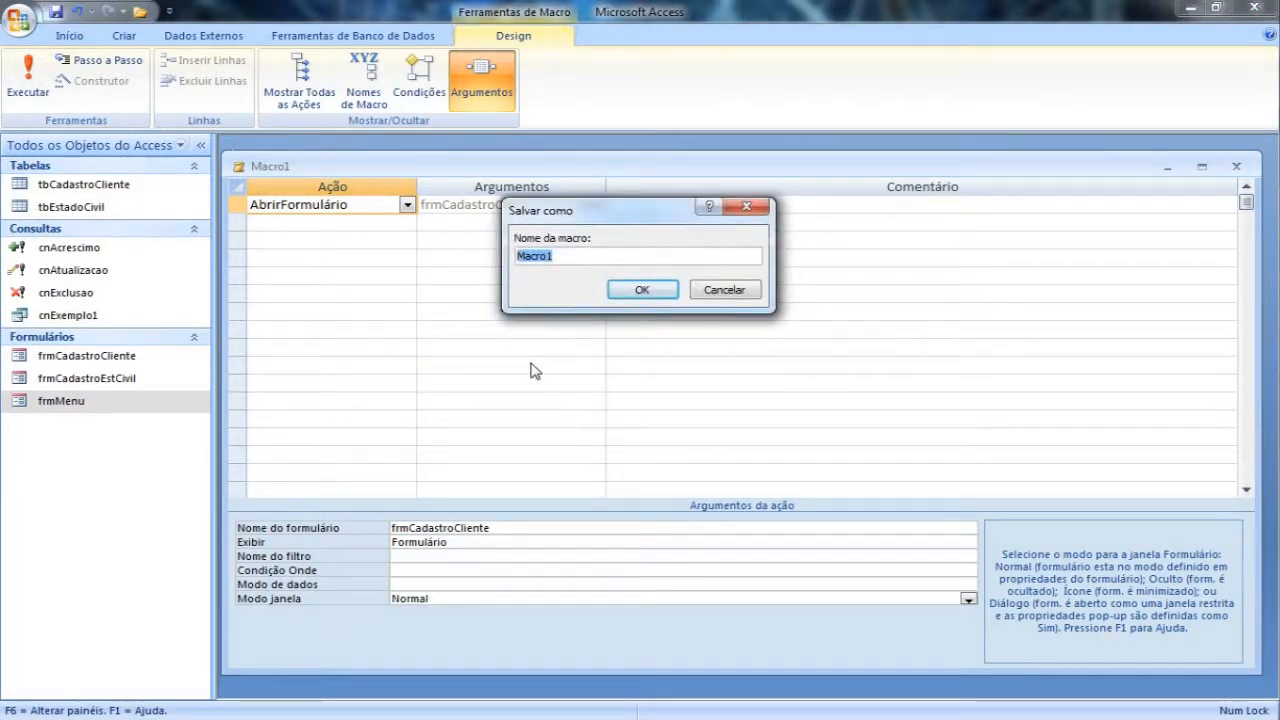
type("AbrirCadCliente")
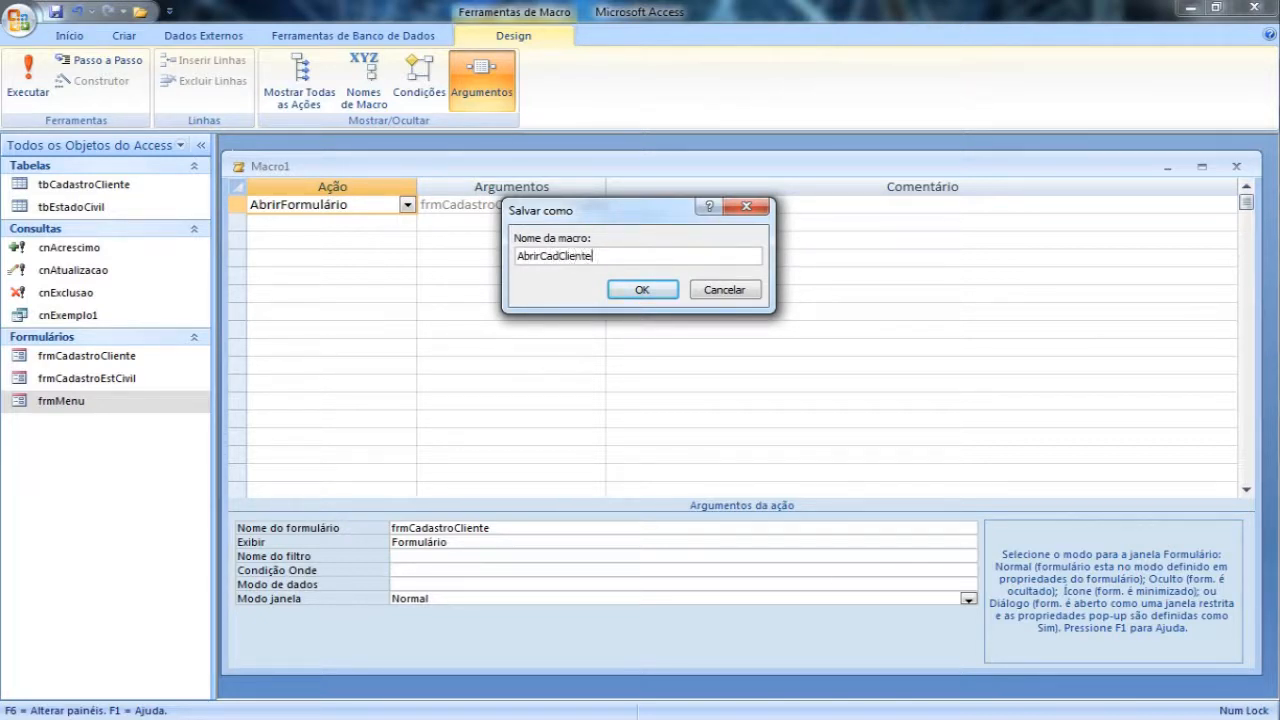
left_click(642, 290)
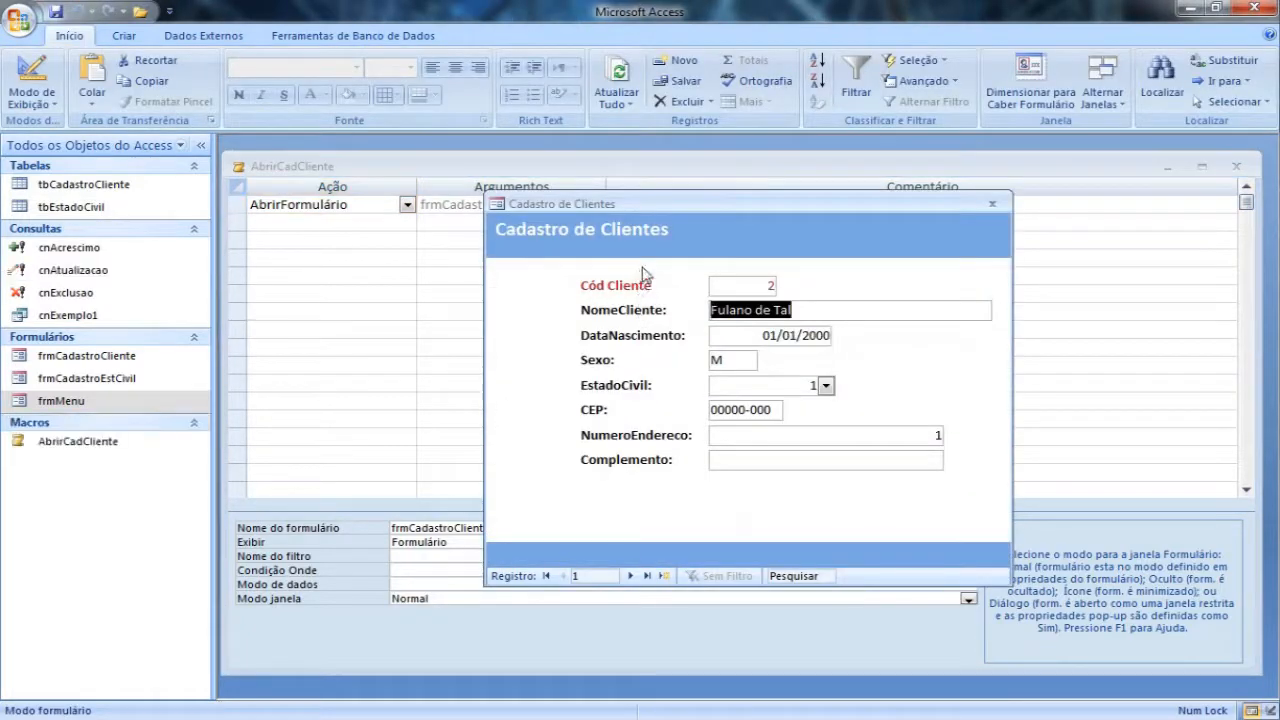
Step: Close the client form and the macro design, and test AbrirCadCliente from the object list, closing the form it opens
left_click(993, 203)
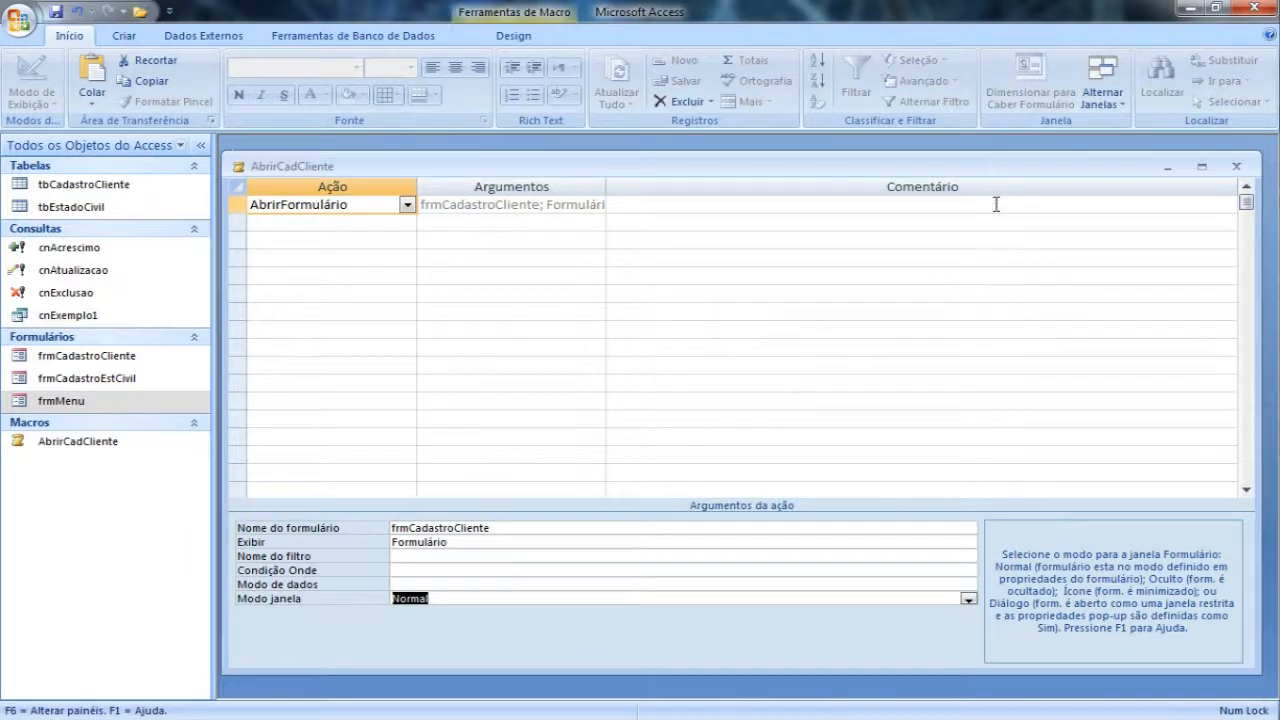
left_click(1236, 166)
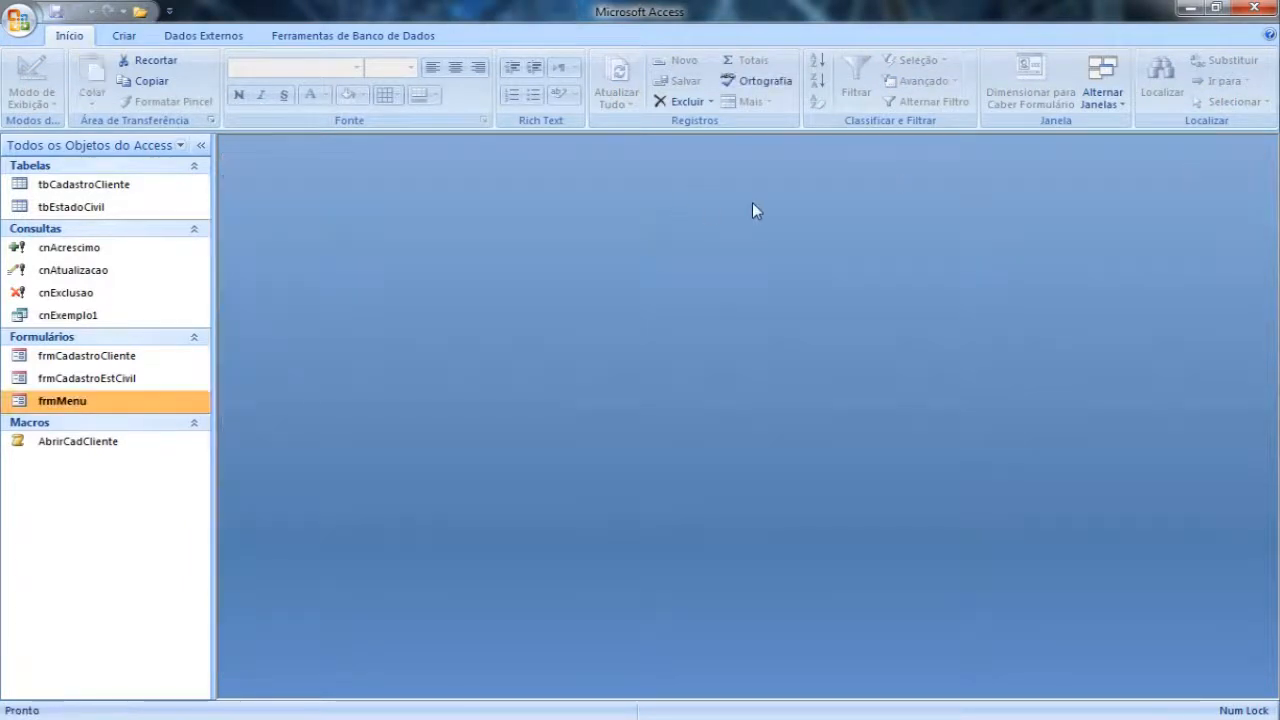
double_click(98, 444)
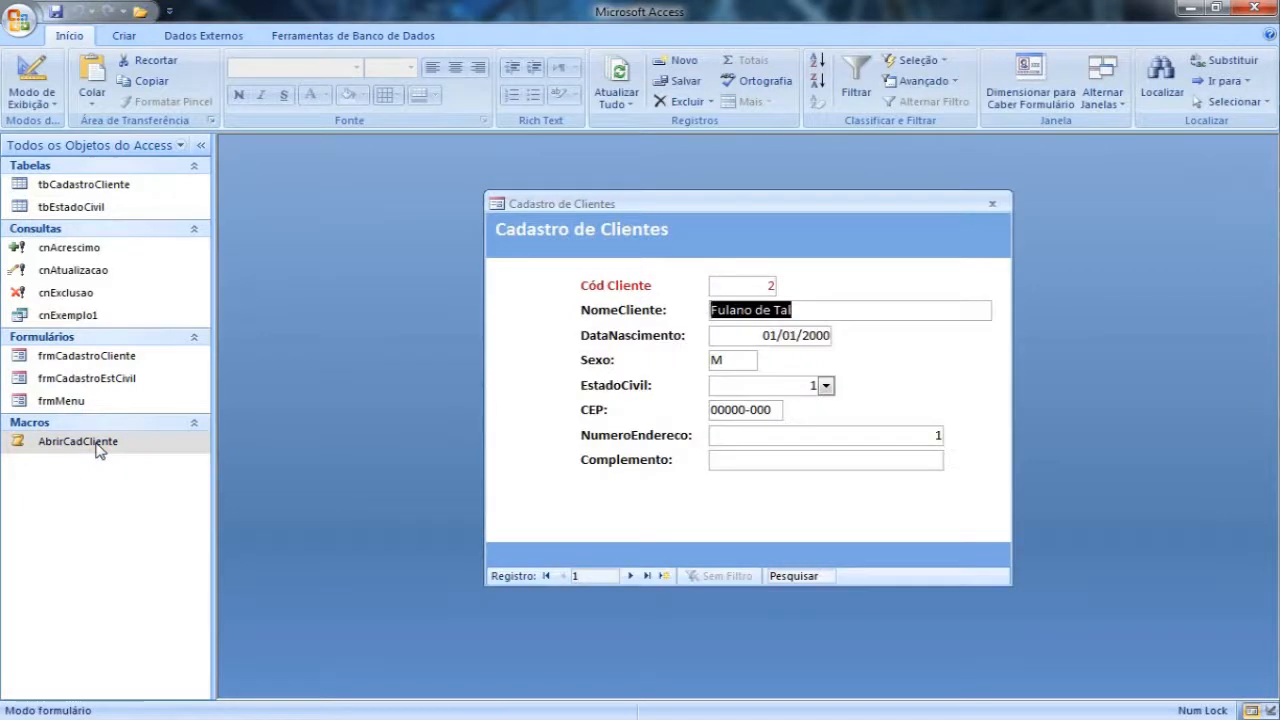
left_click(991, 207)
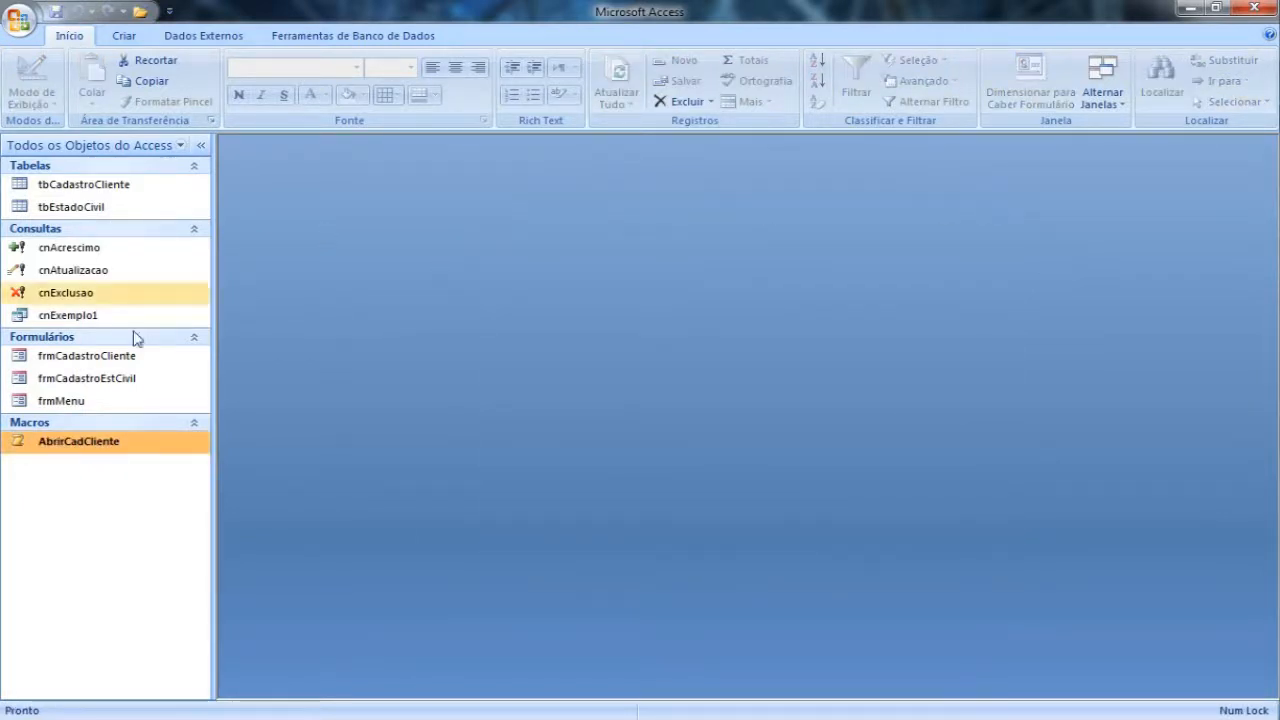
Step: Open frmMenu in Modo Design and enlarge its window until the whole detail area shows
right_click(68, 404)
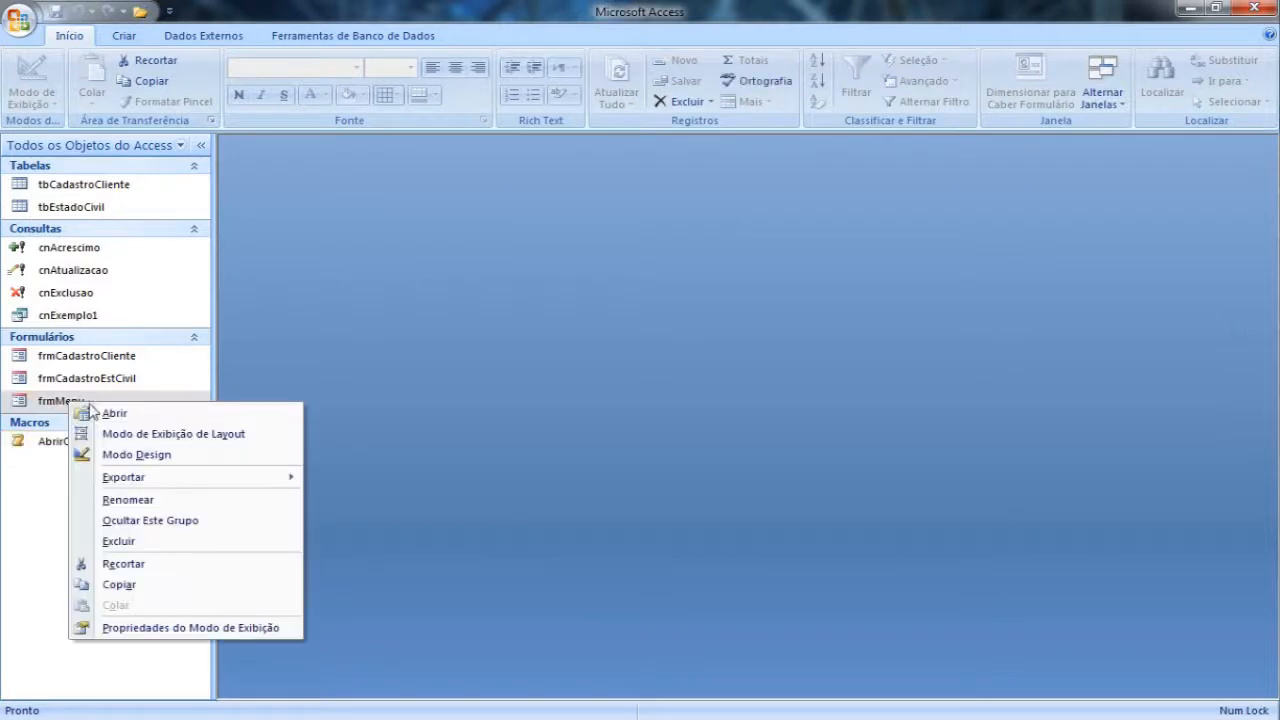
left_click(167, 458)
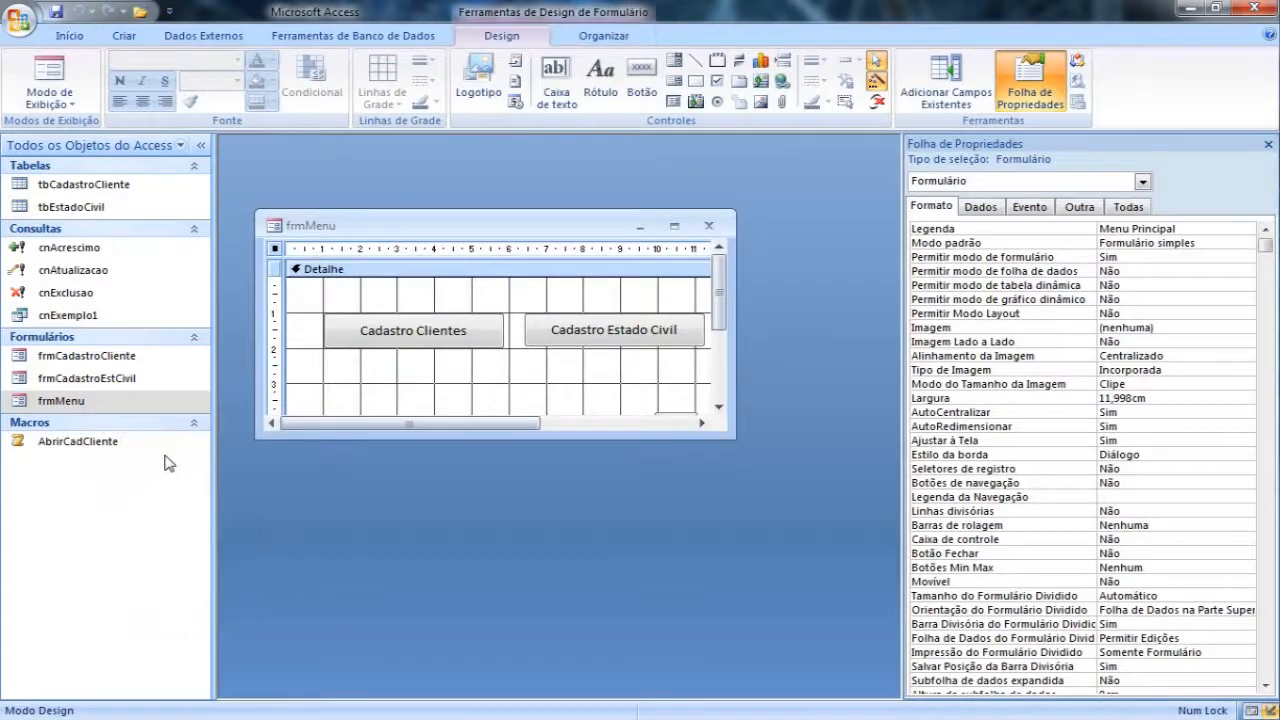
left_click_drag(729, 434, 865, 576)
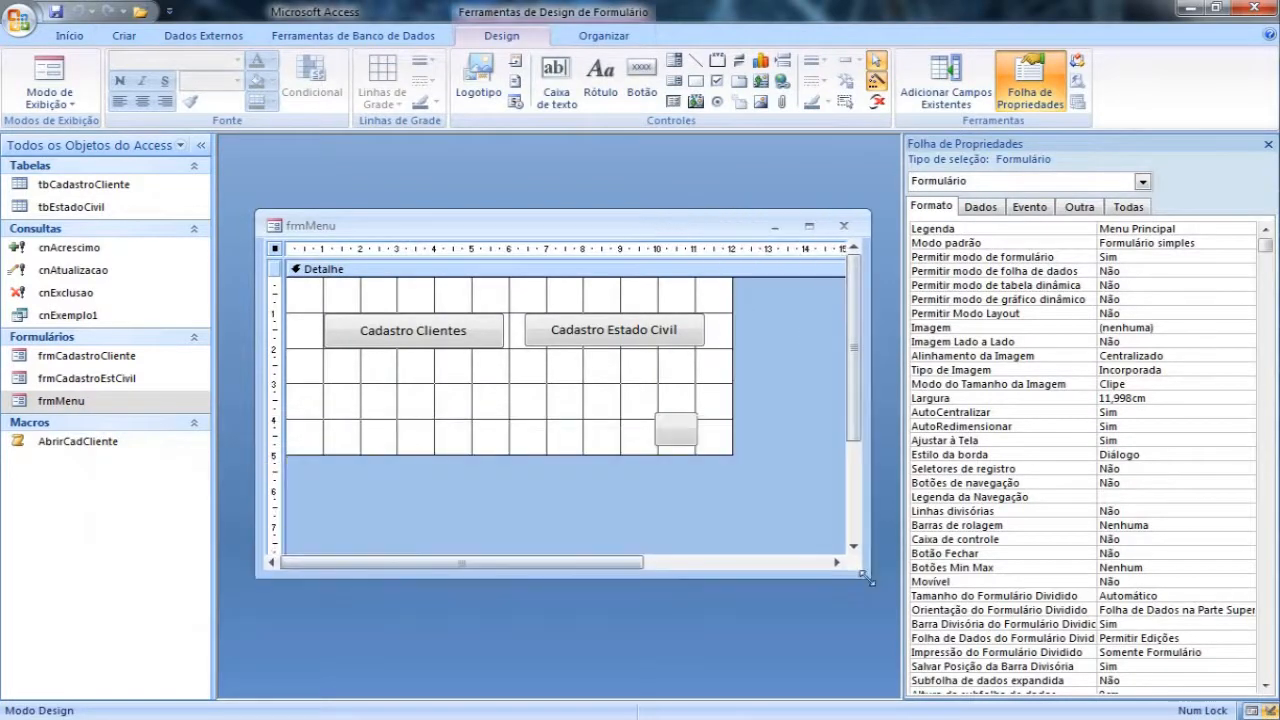
Step: Assign the AbrirCadCliente macro to the Ao clicar event of the Cadastro Clientes button
left_click(428, 344)
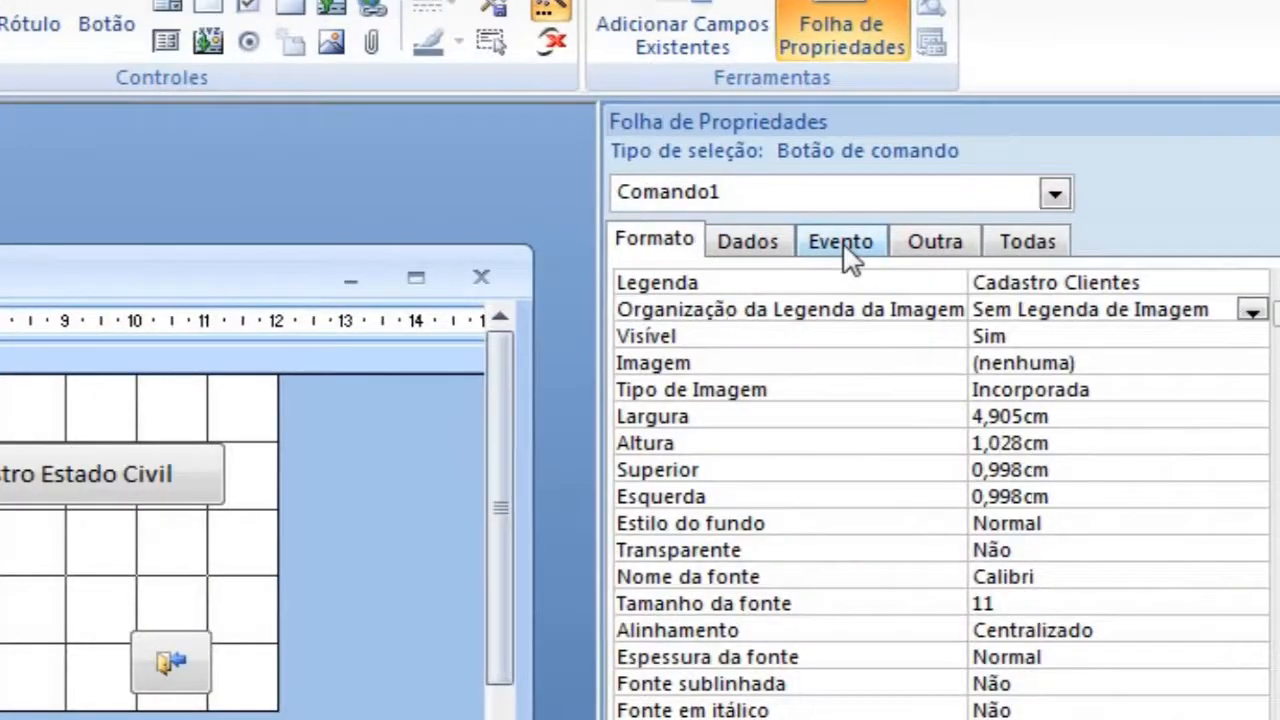
left_click(1029, 208)
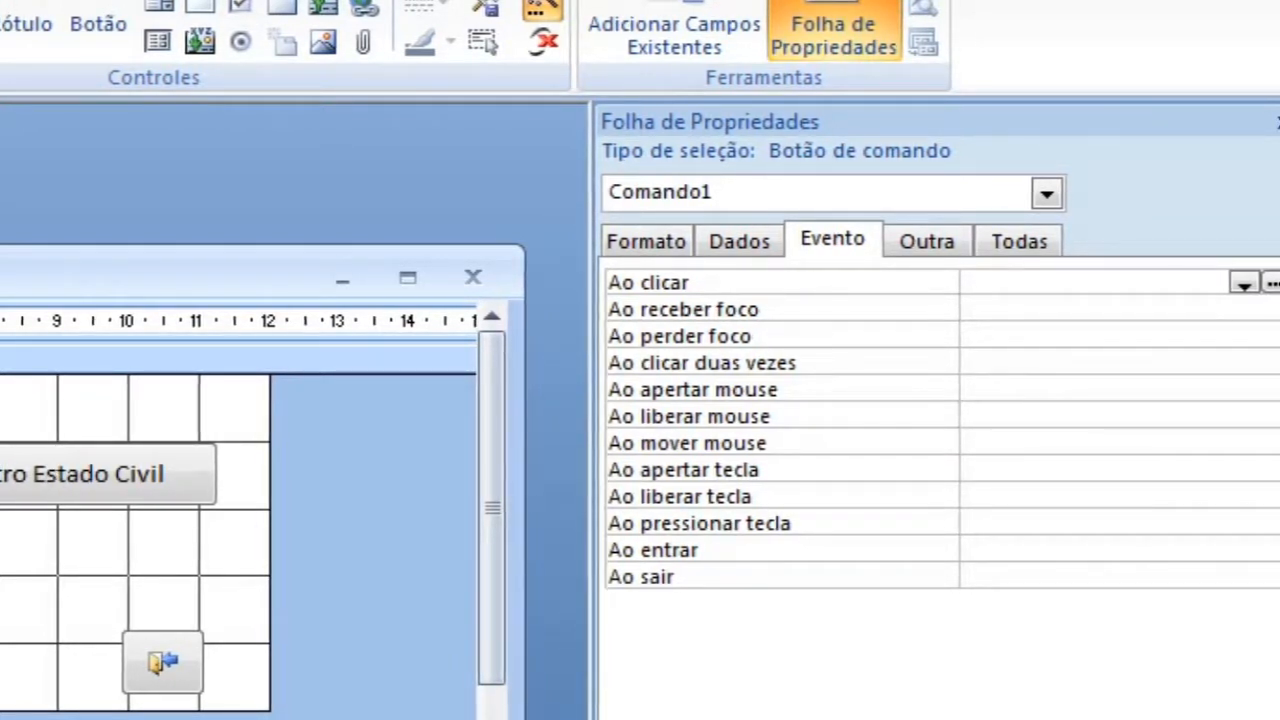
left_click(2, 321)
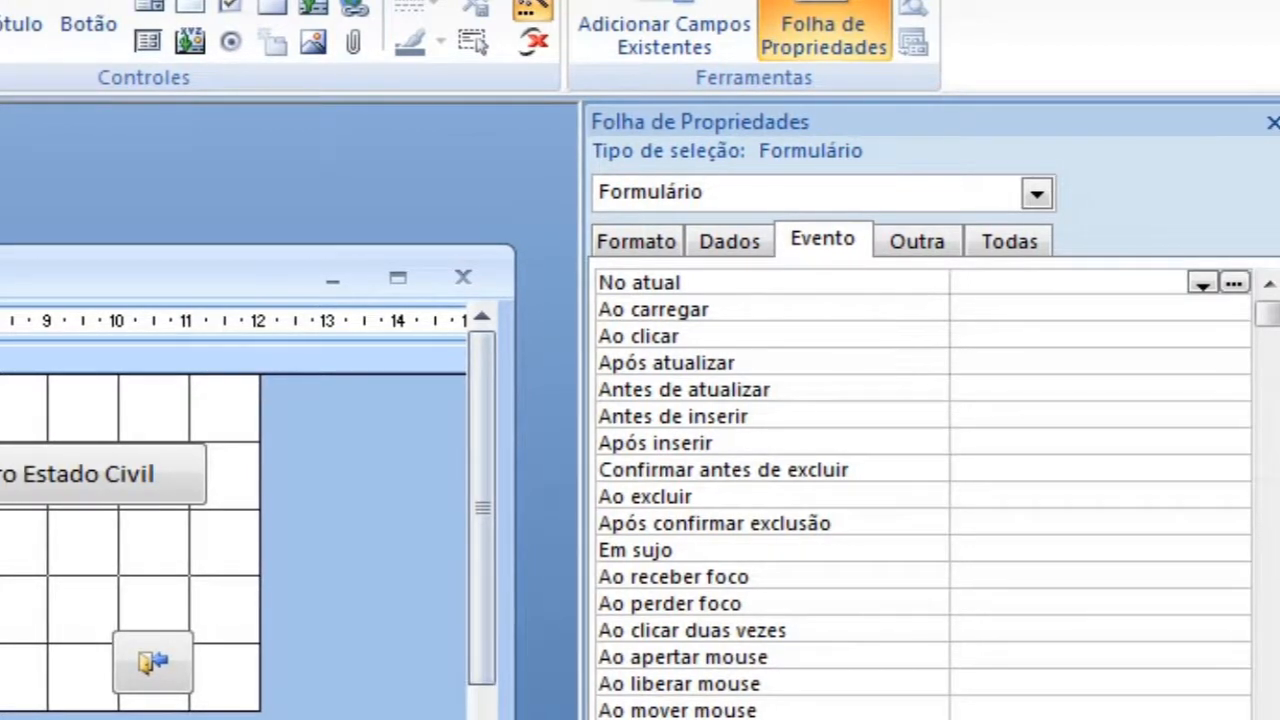
left_click(152, 658)
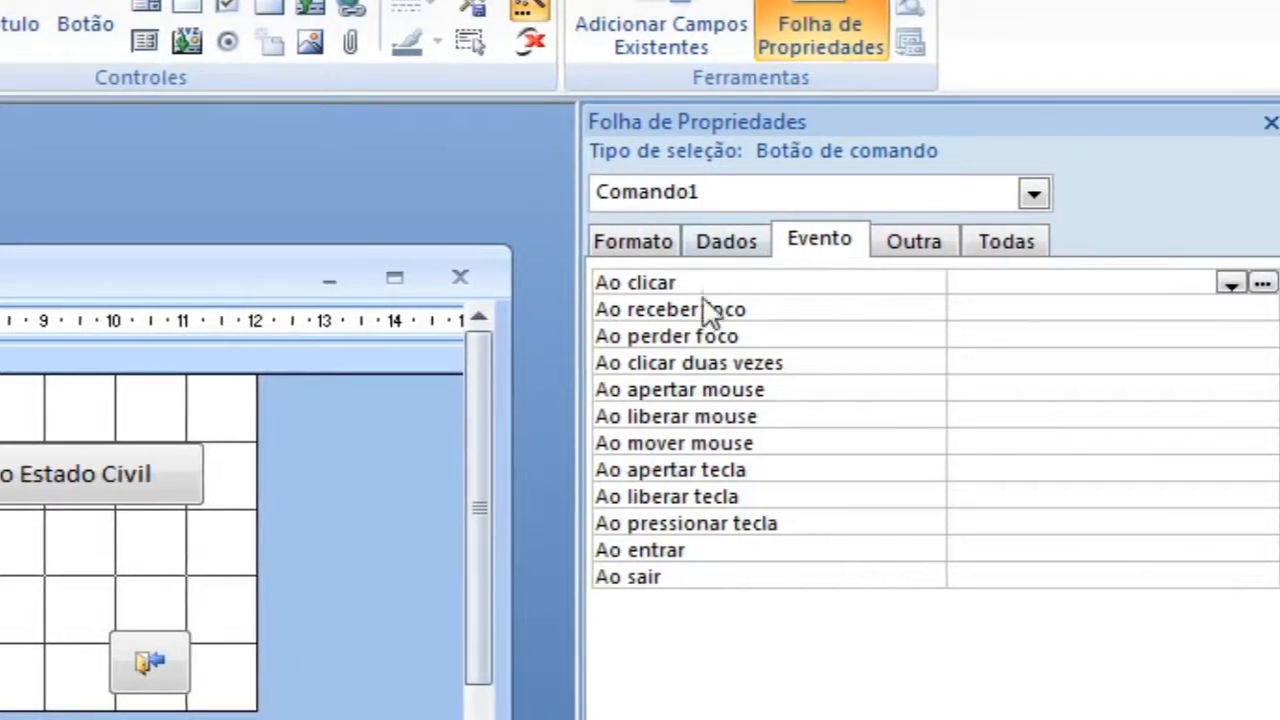
left_click(1229, 290)
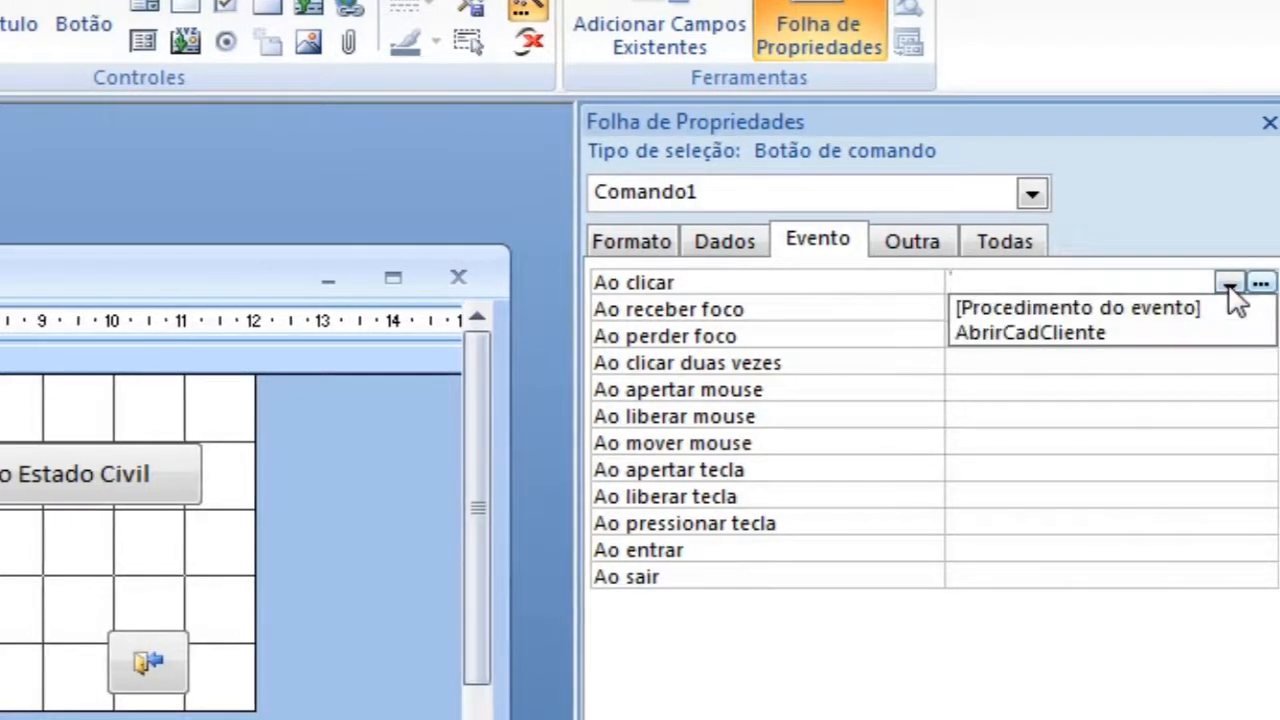
left_click(1081, 340)
left_click(1038, 443)
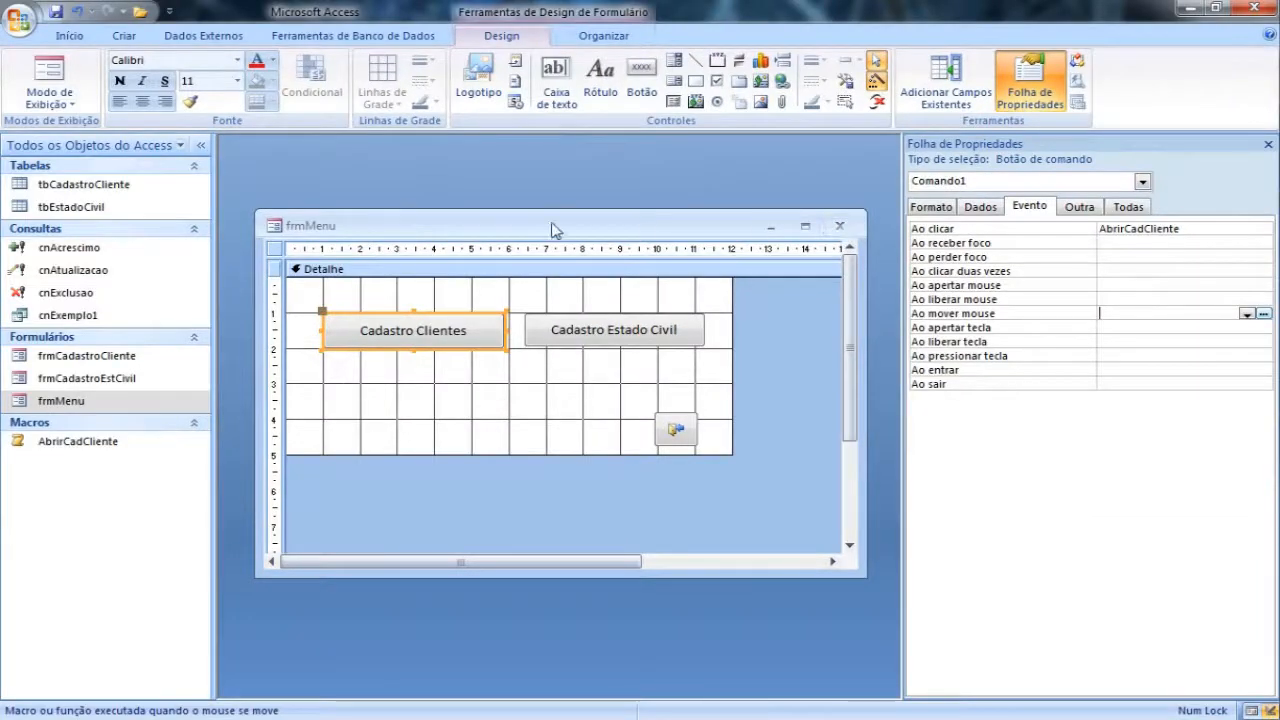
Step: Test the Cadastro Clientes button with frmMenu in form view and close the client form it opens
left_click(52, 72)
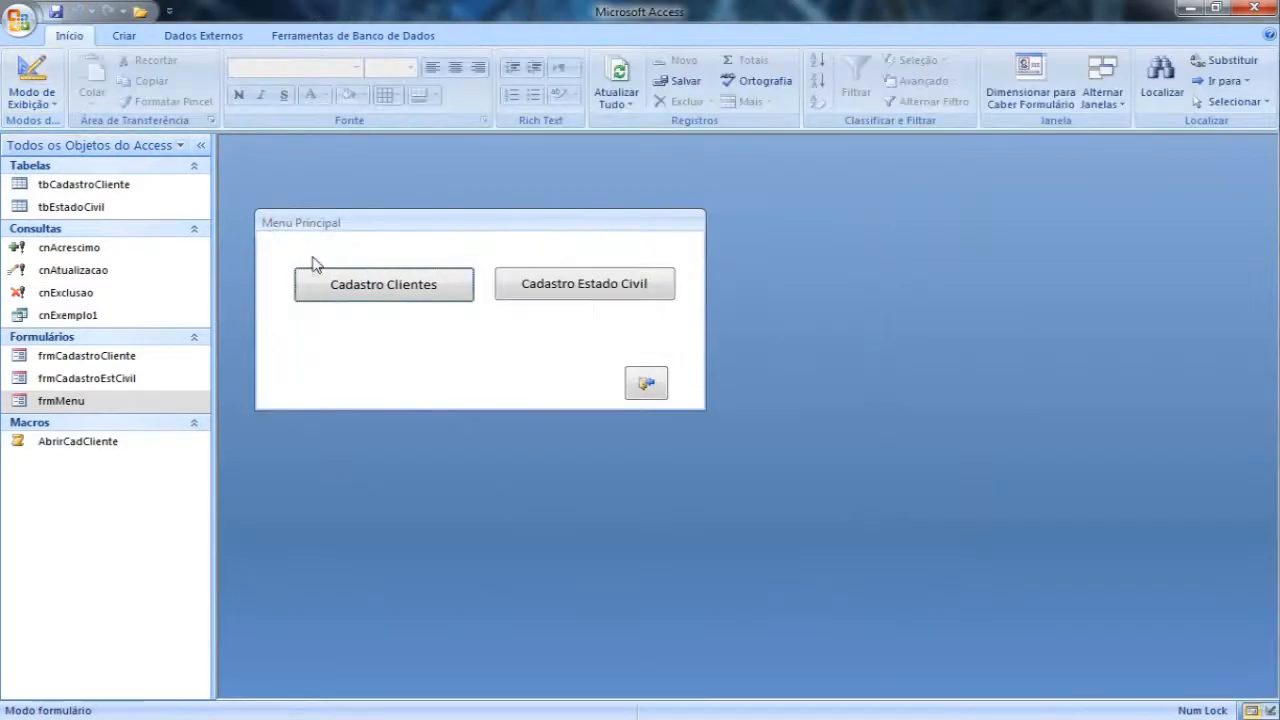
left_click(368, 290)
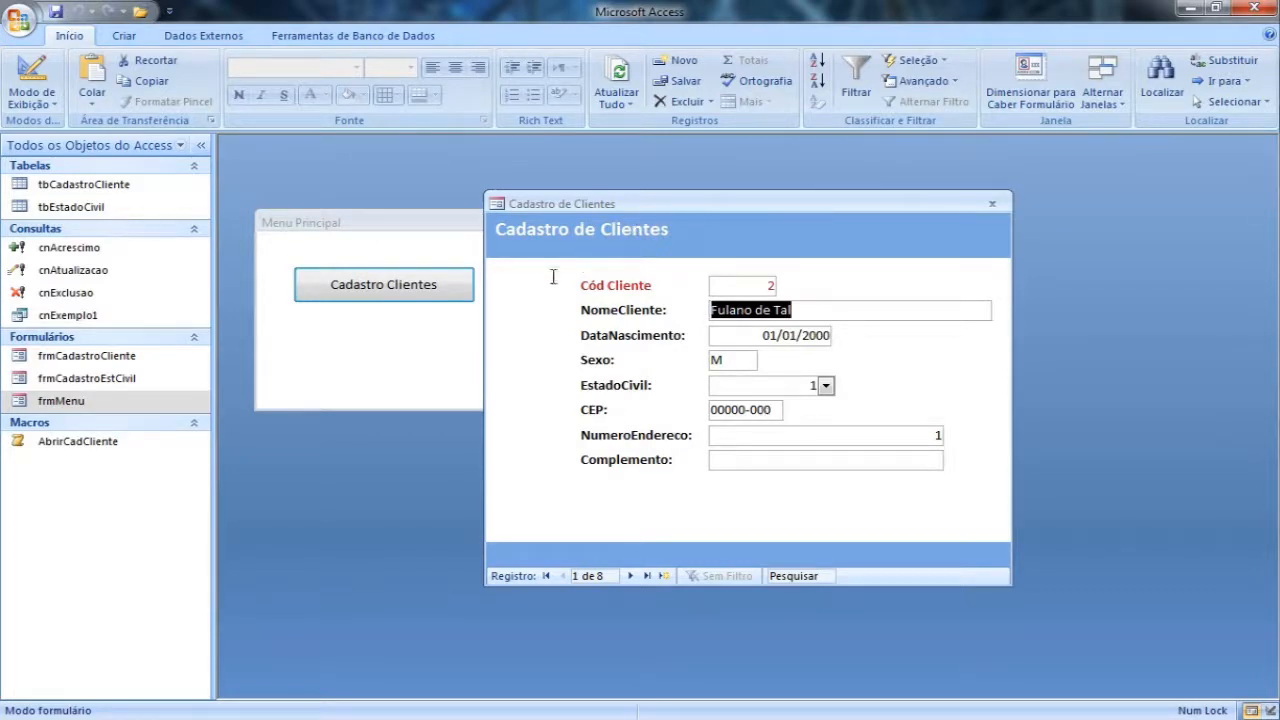
left_click(996, 204)
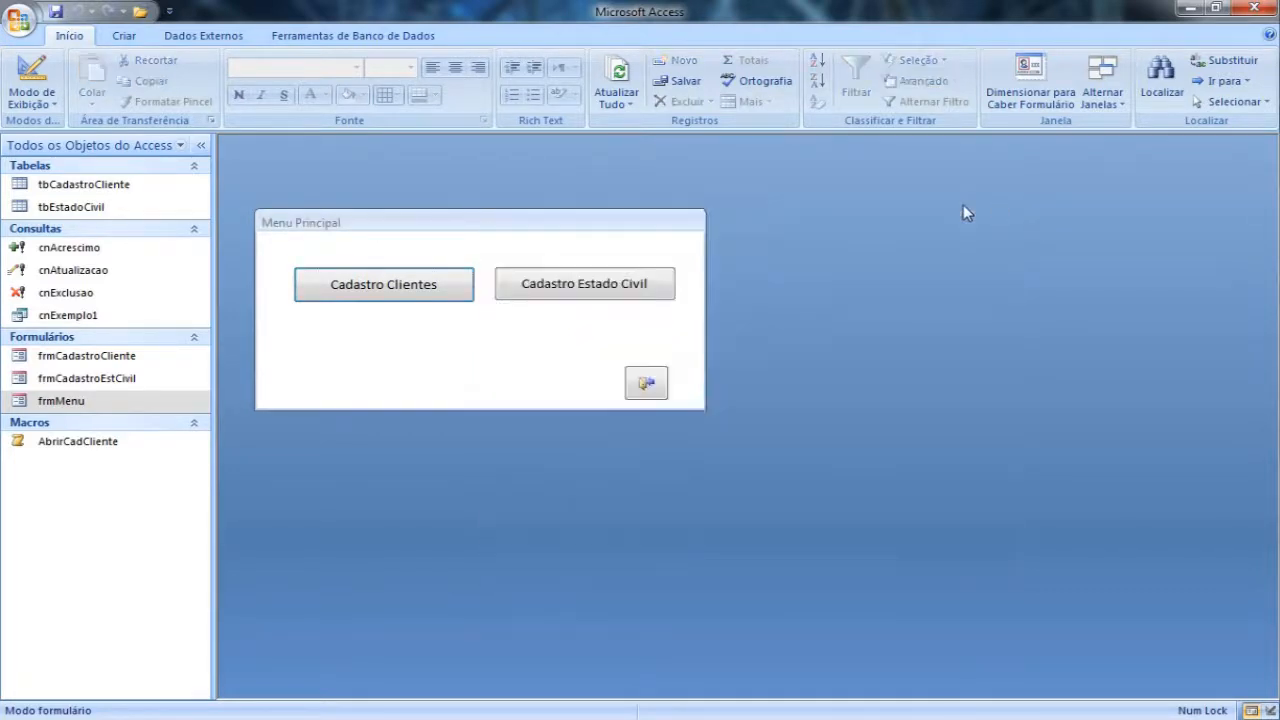
right_click(566, 247)
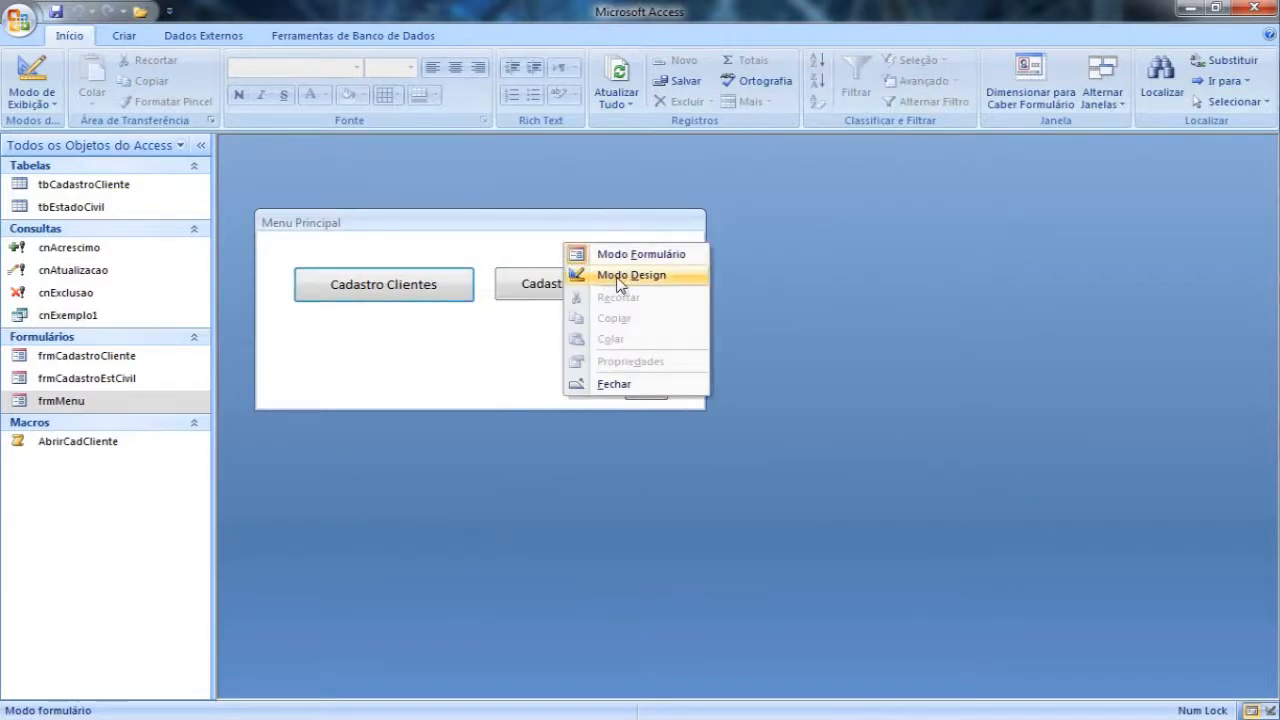
left_click(460, 246)
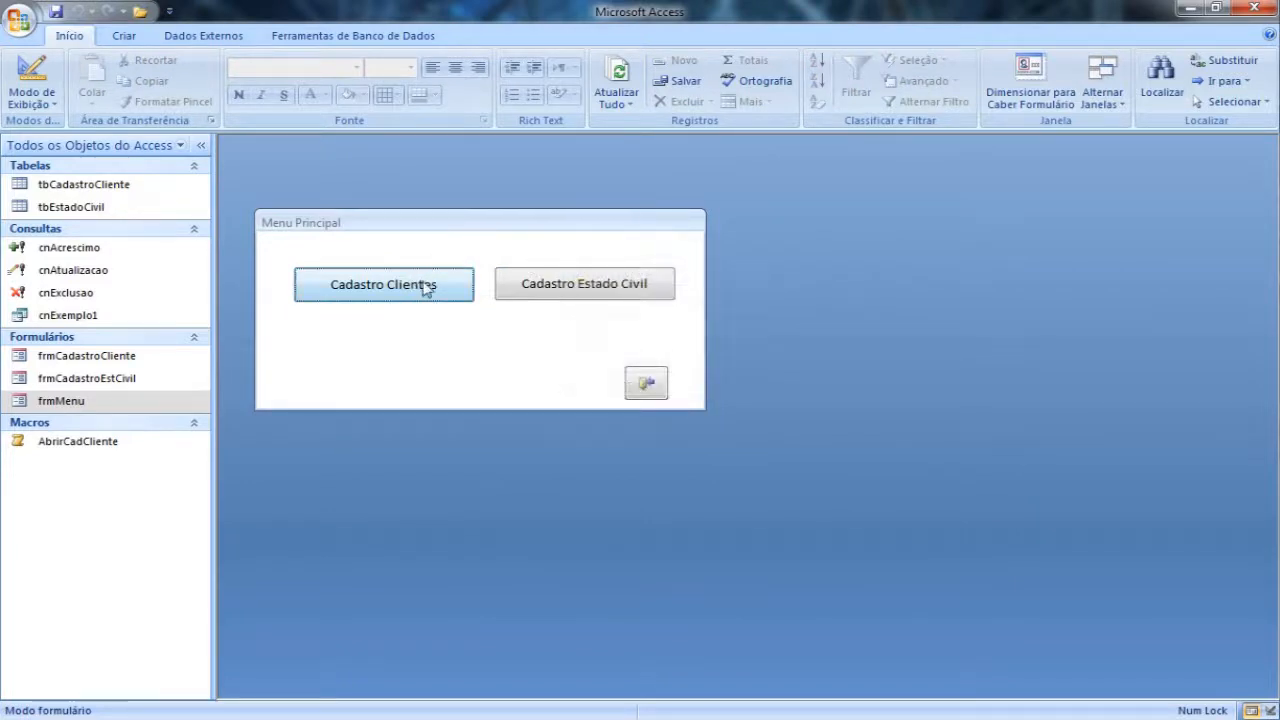
Step: Open the AbrirCadCliente macro in Modo Design and reposition its window
right_click(96, 449)
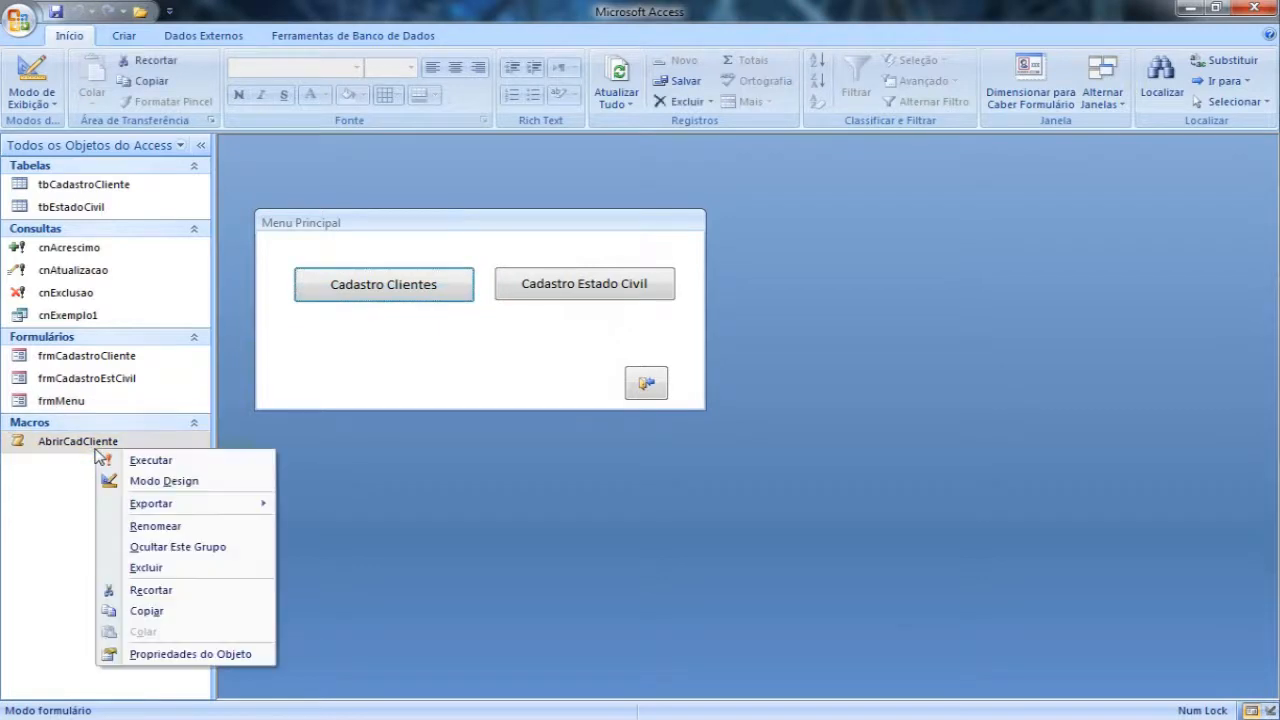
left_click(162, 484)
left_click_drag(308, 178, 457, 162)
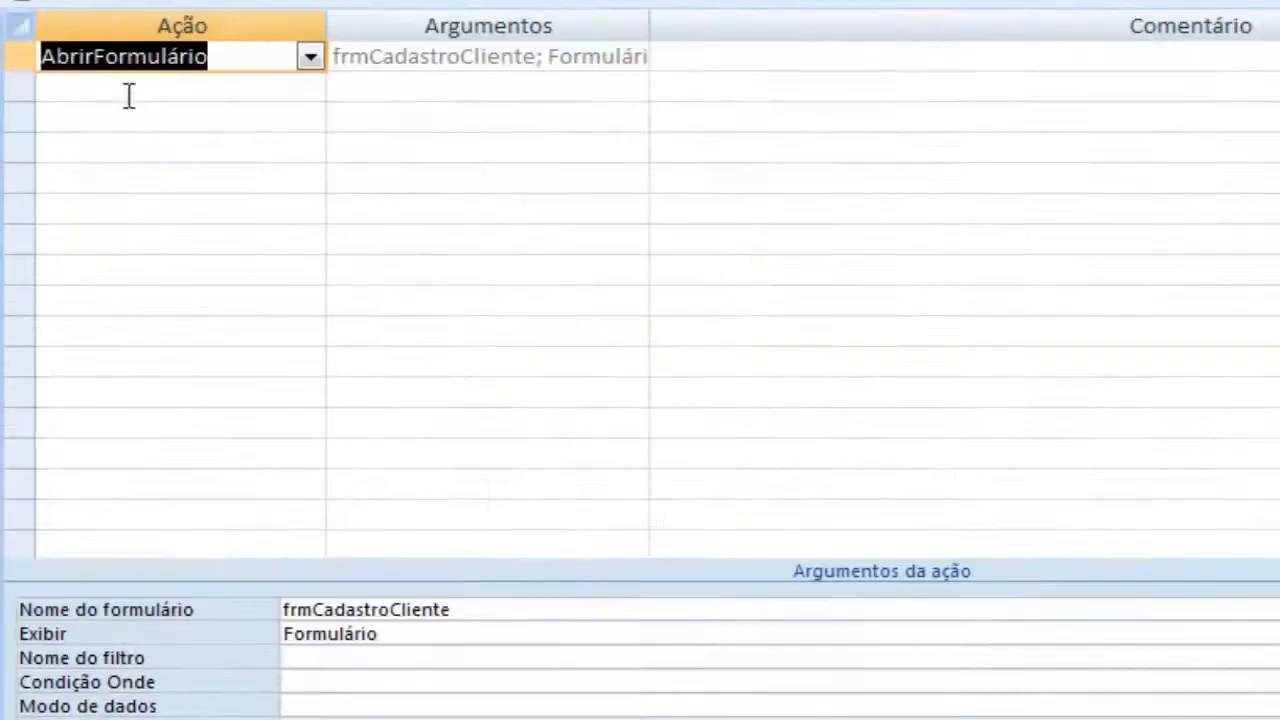
Step: Add a Fechar action below the AbrirFormulário action in the AbrirCadCliente macro
left_click(448, 228)
left_click(311, 88)
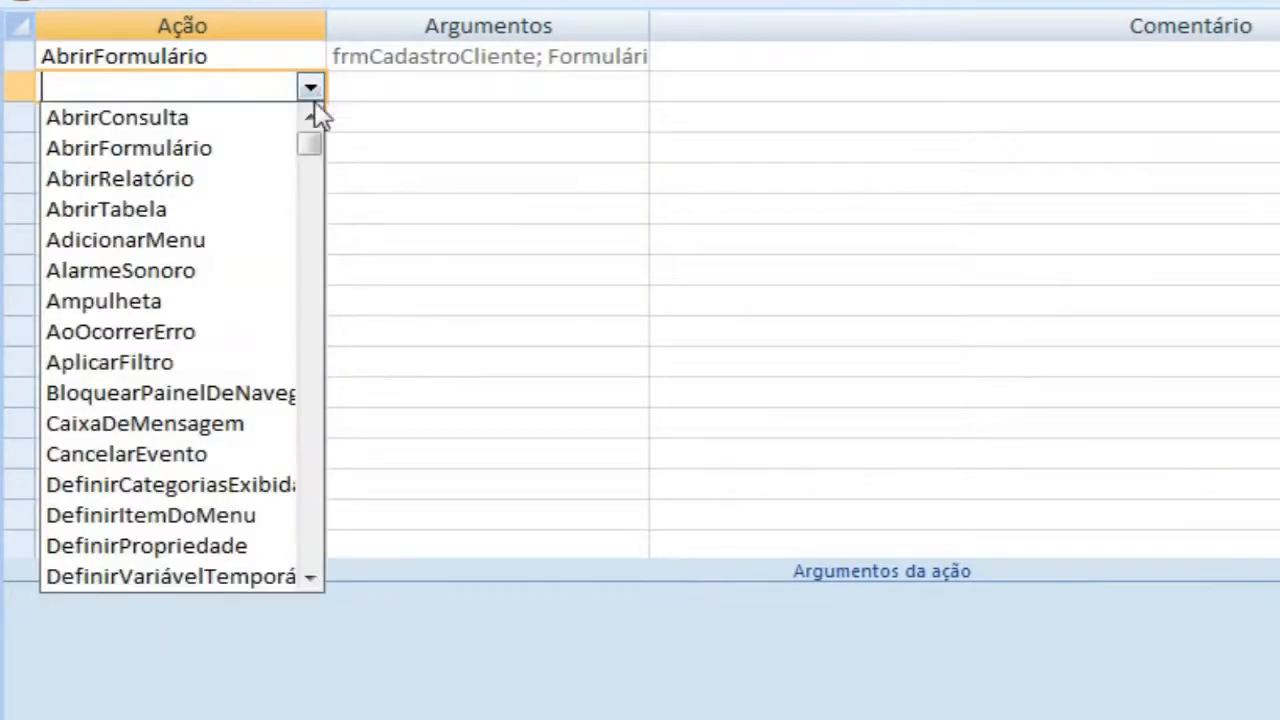
left_click_drag(311, 160, 309, 300)
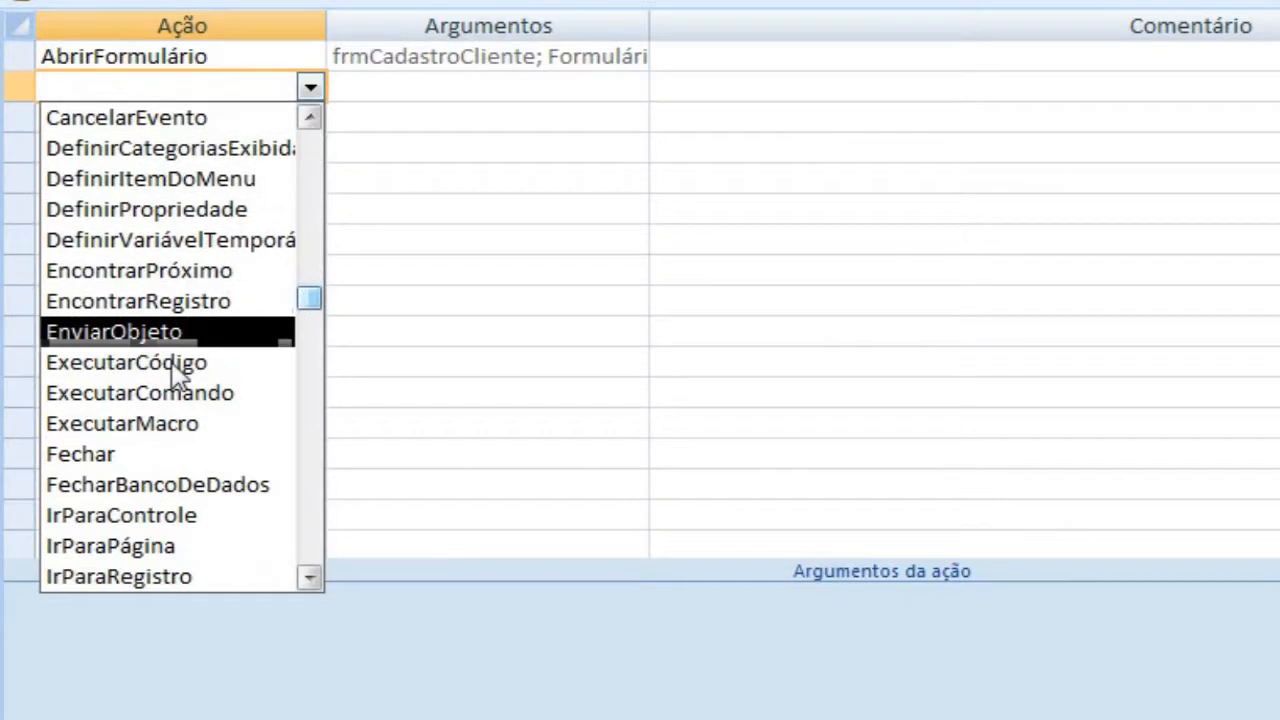
left_click(87, 455)
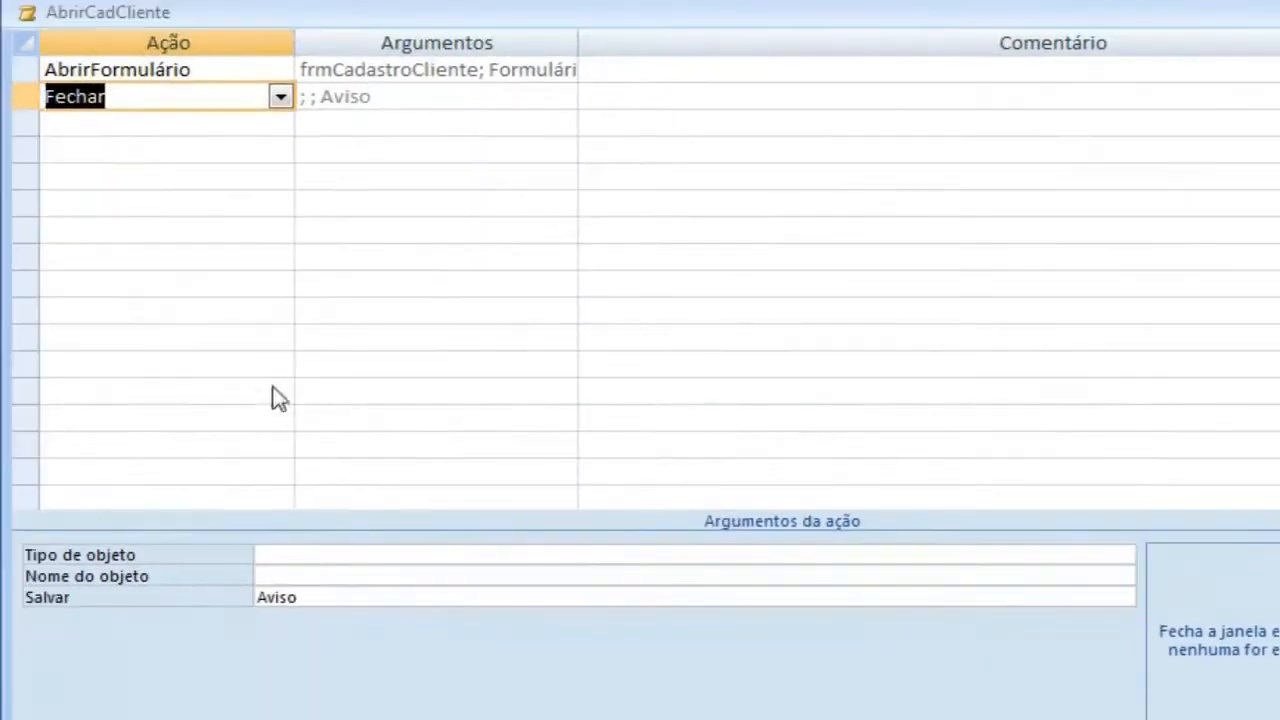
Step: Set the Fechar action's object type to Formulário and its object name to frmMenu
left_click(298, 553)
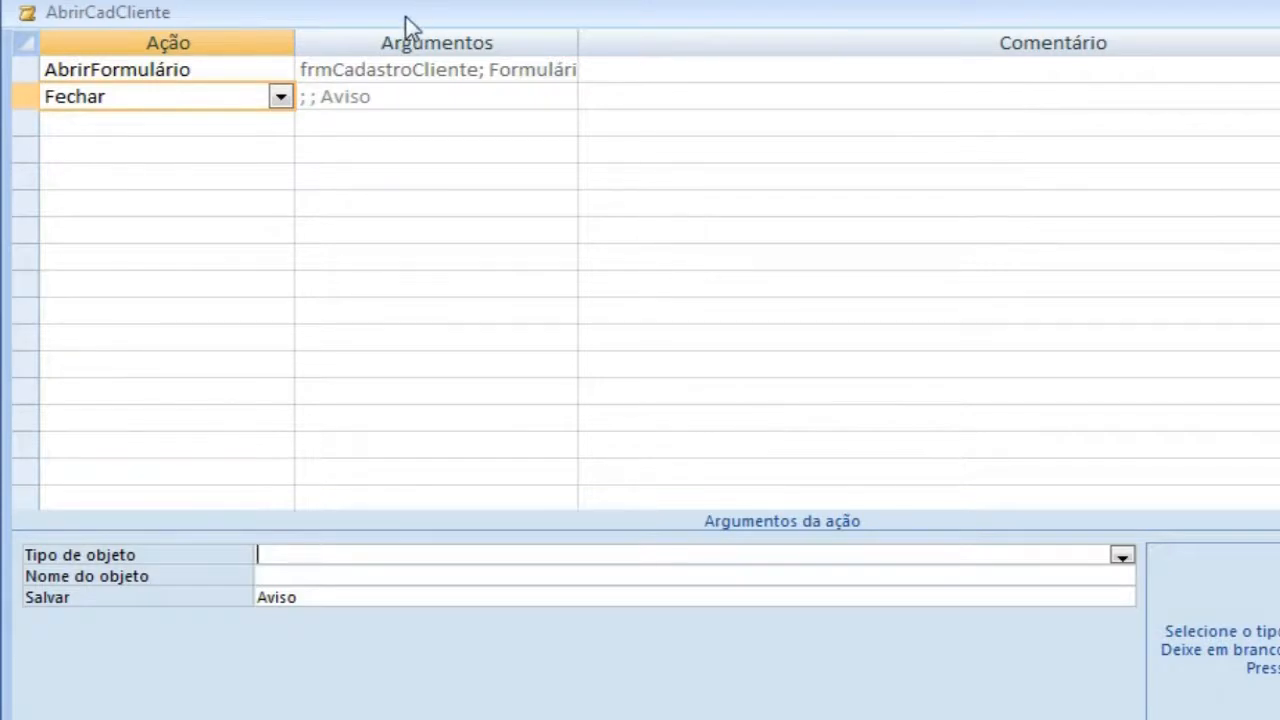
left_click_drag(403, 14, 543, 14)
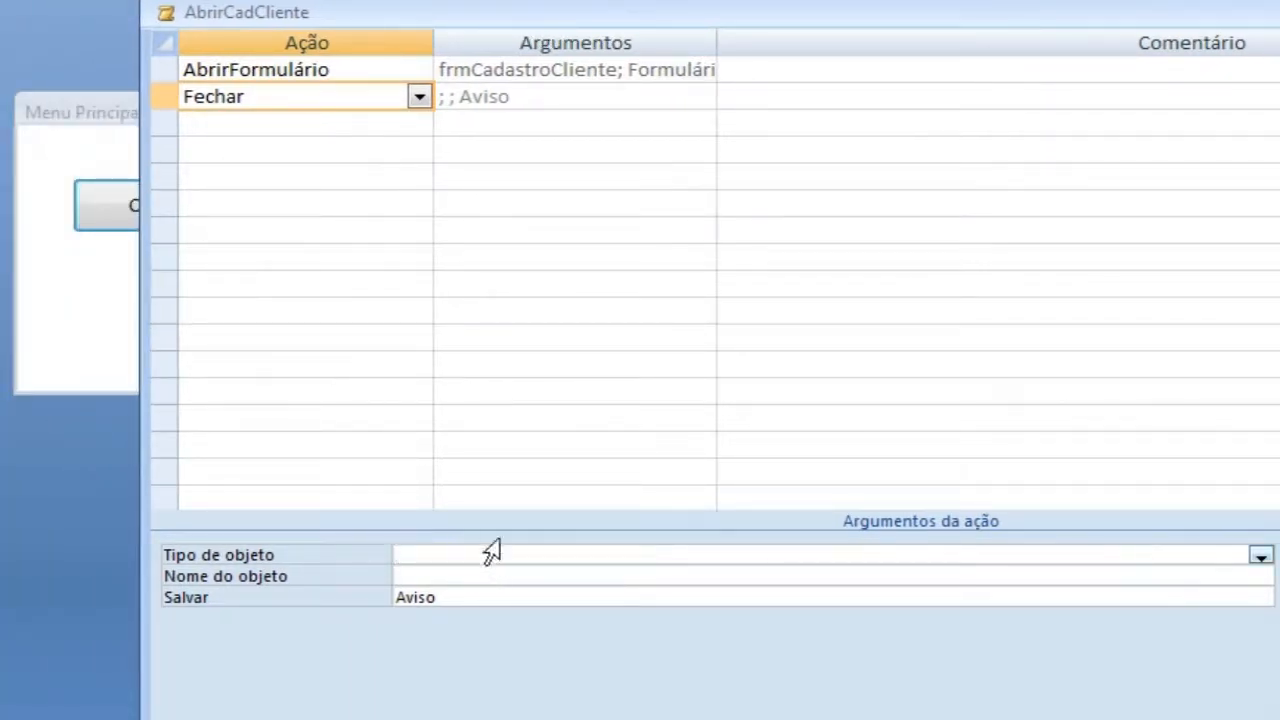
left_click(1260, 555)
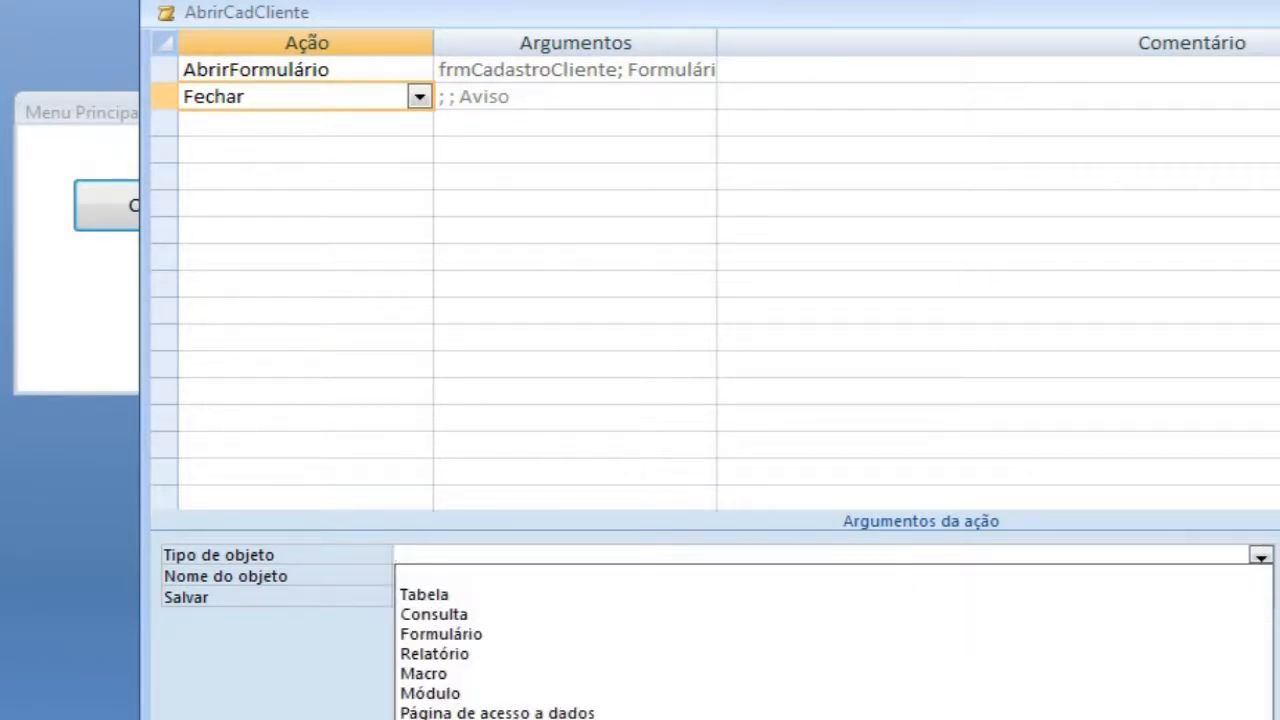
left_click(479, 641)
left_click(600, 576)
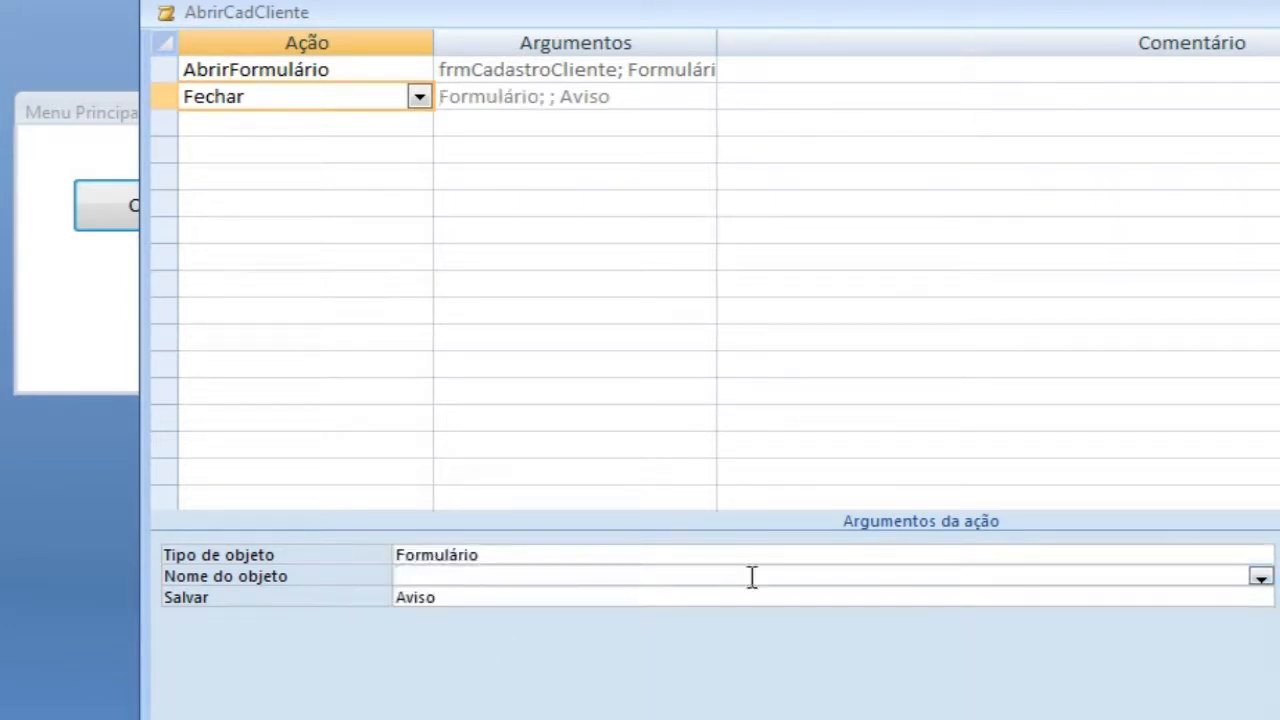
left_click(1261, 578)
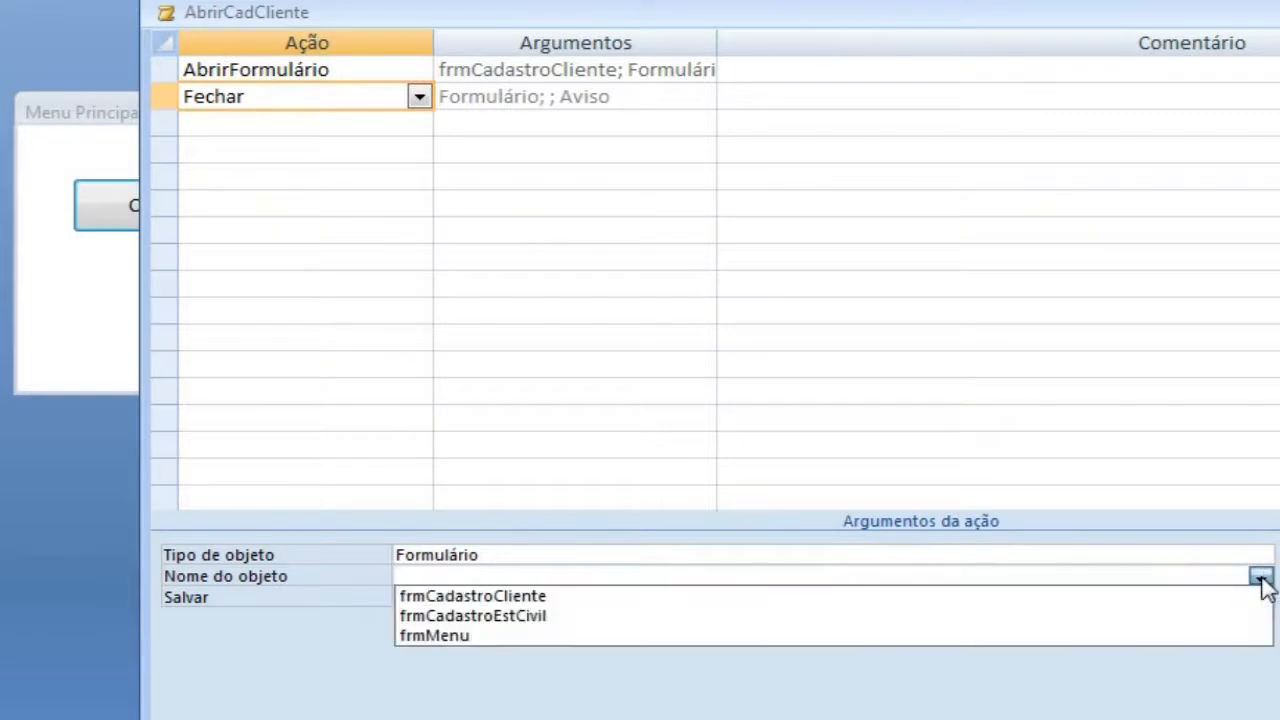
left_click(447, 637)
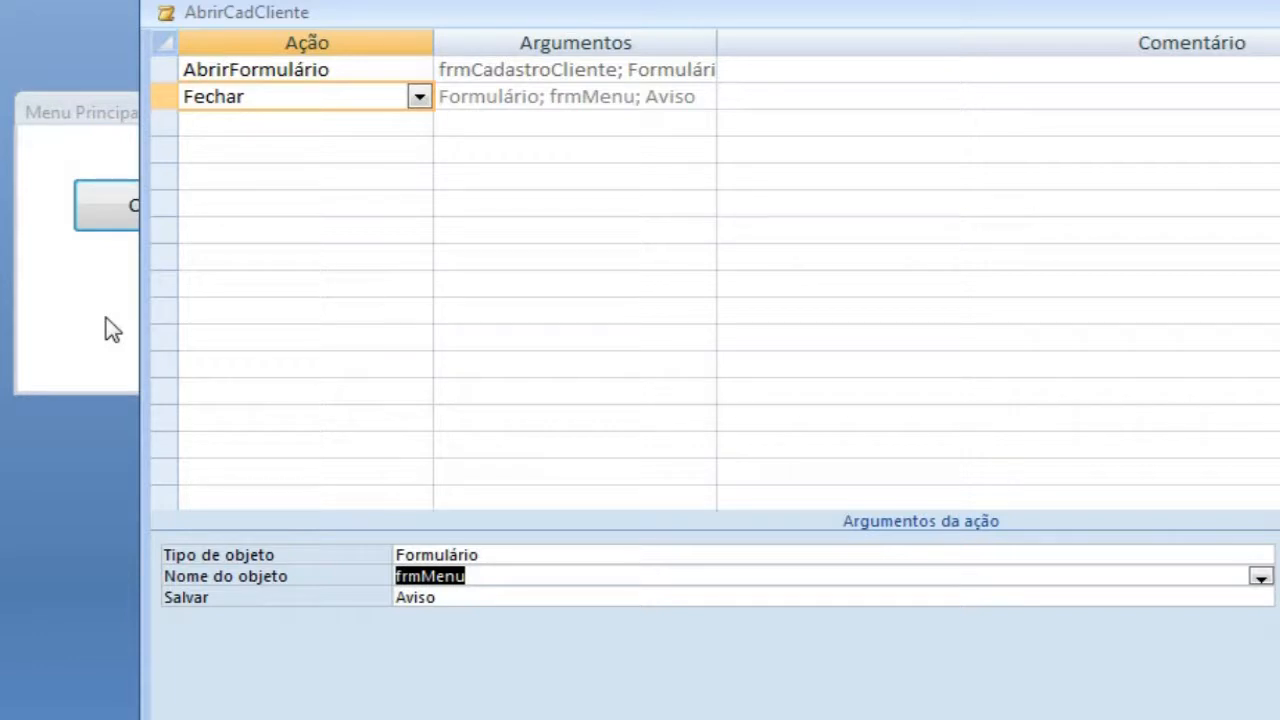
Step: Try the Sim and Não options for the Fechar action's Salvar argument and set it back to Aviso
left_click(477, 597)
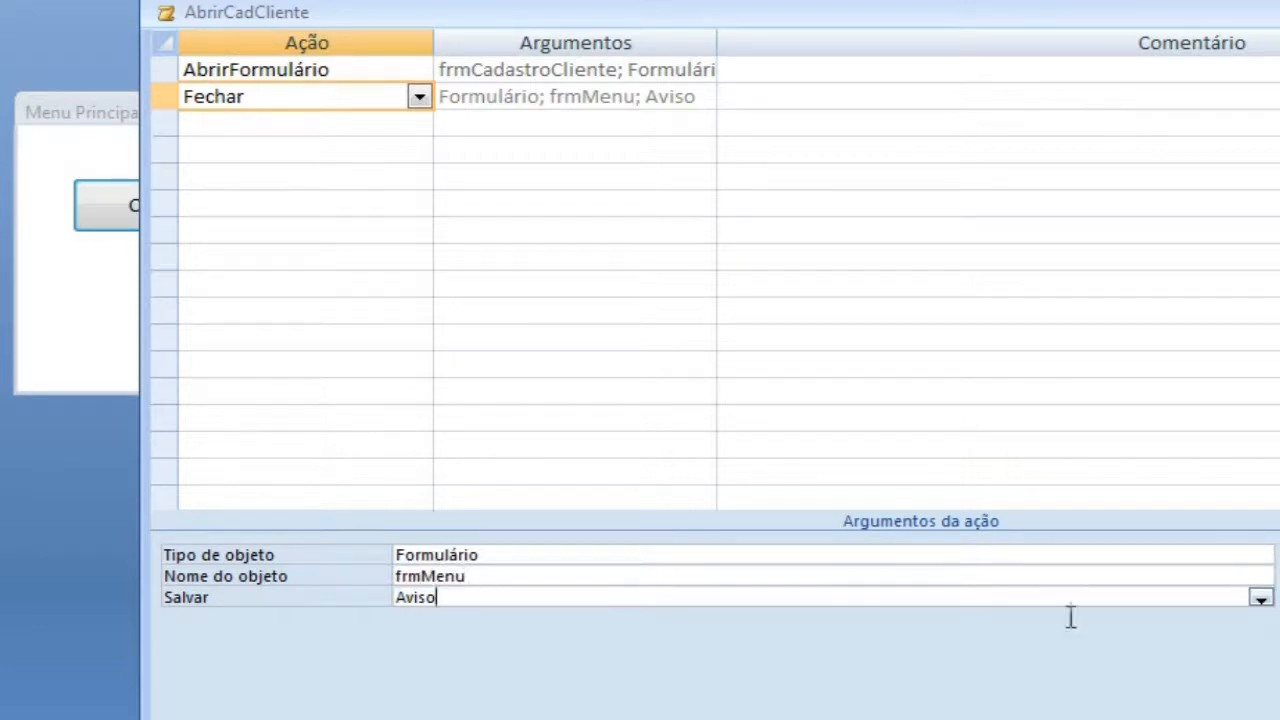
left_click(1260, 598)
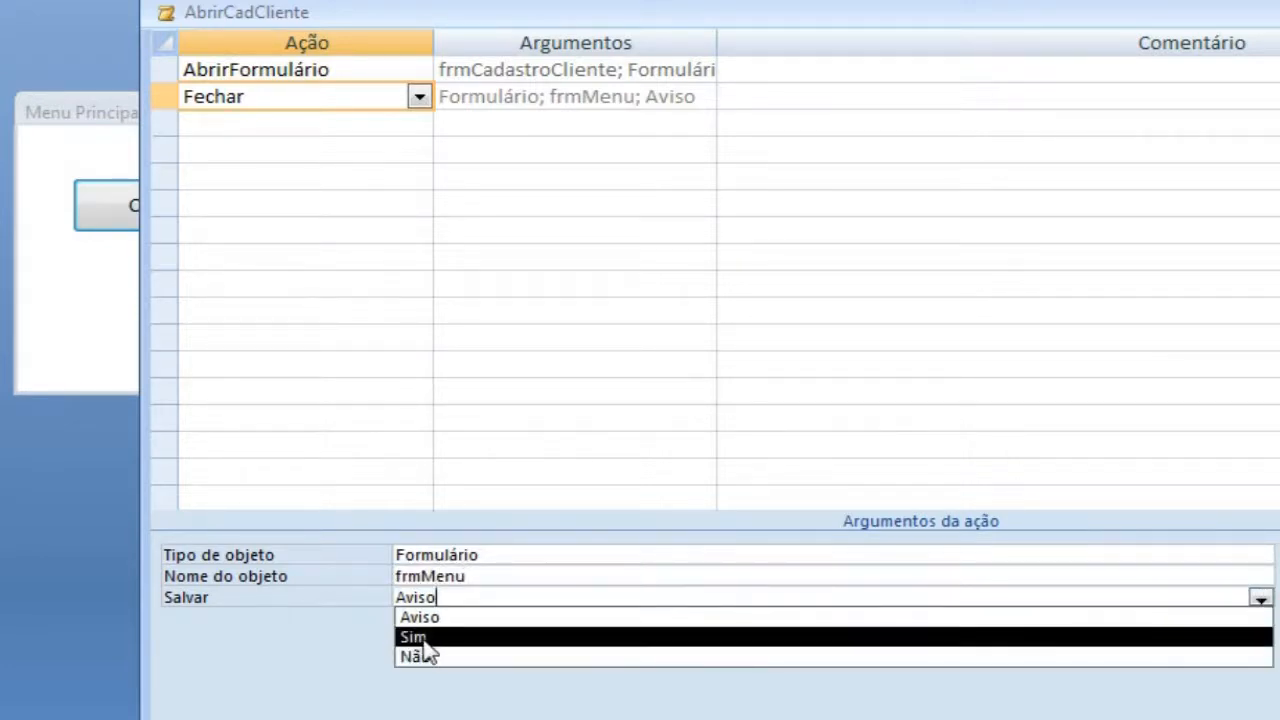
left_click(423, 638)
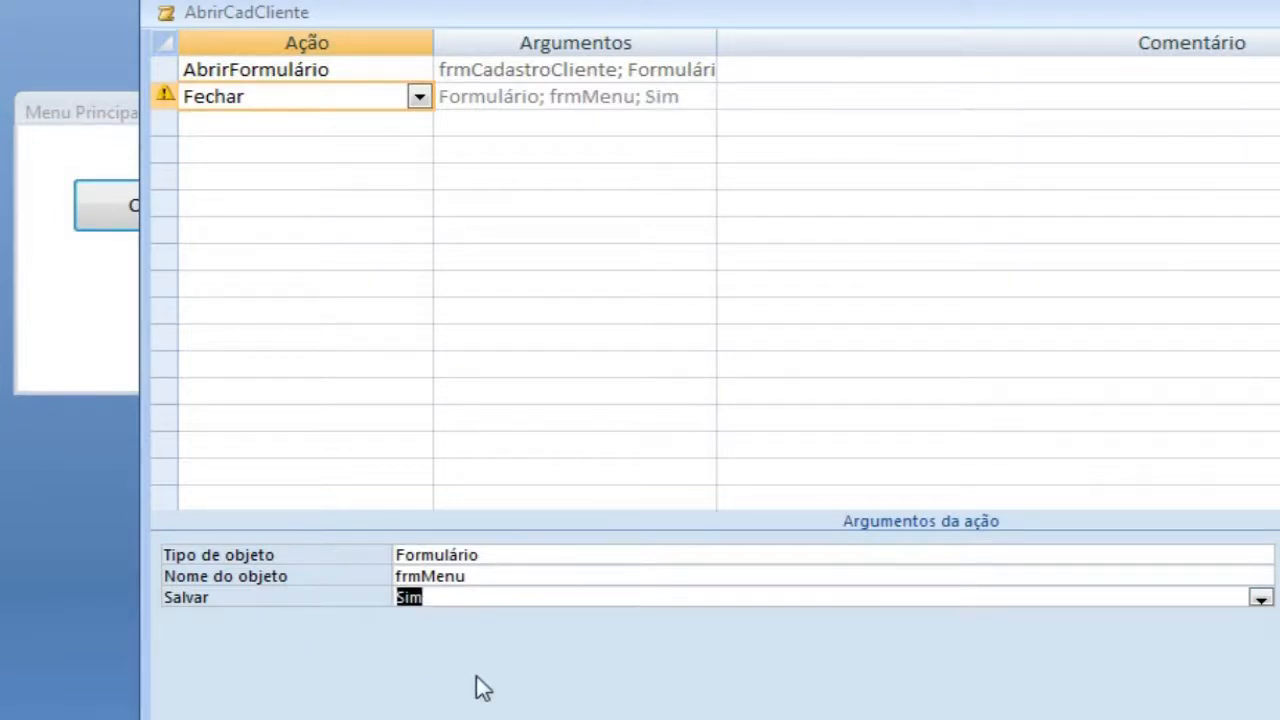
left_click(1260, 598)
left_click(543, 657)
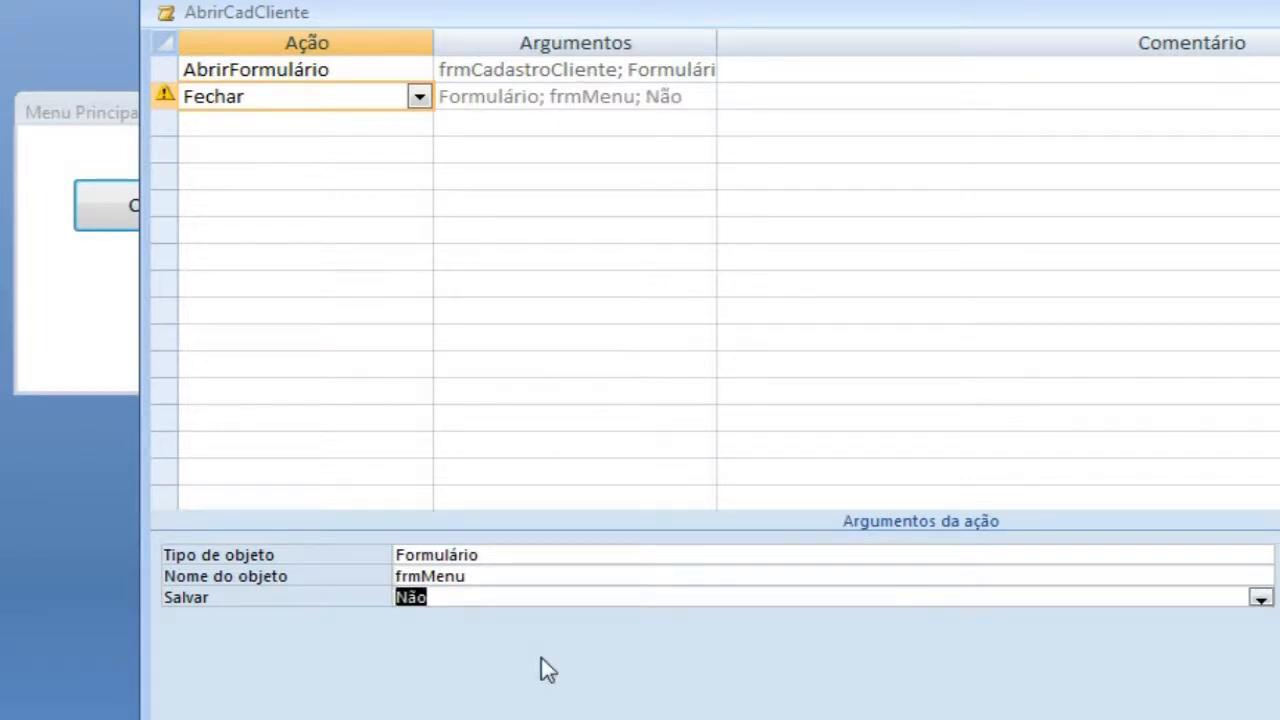
left_click(1258, 596)
left_click(436, 617)
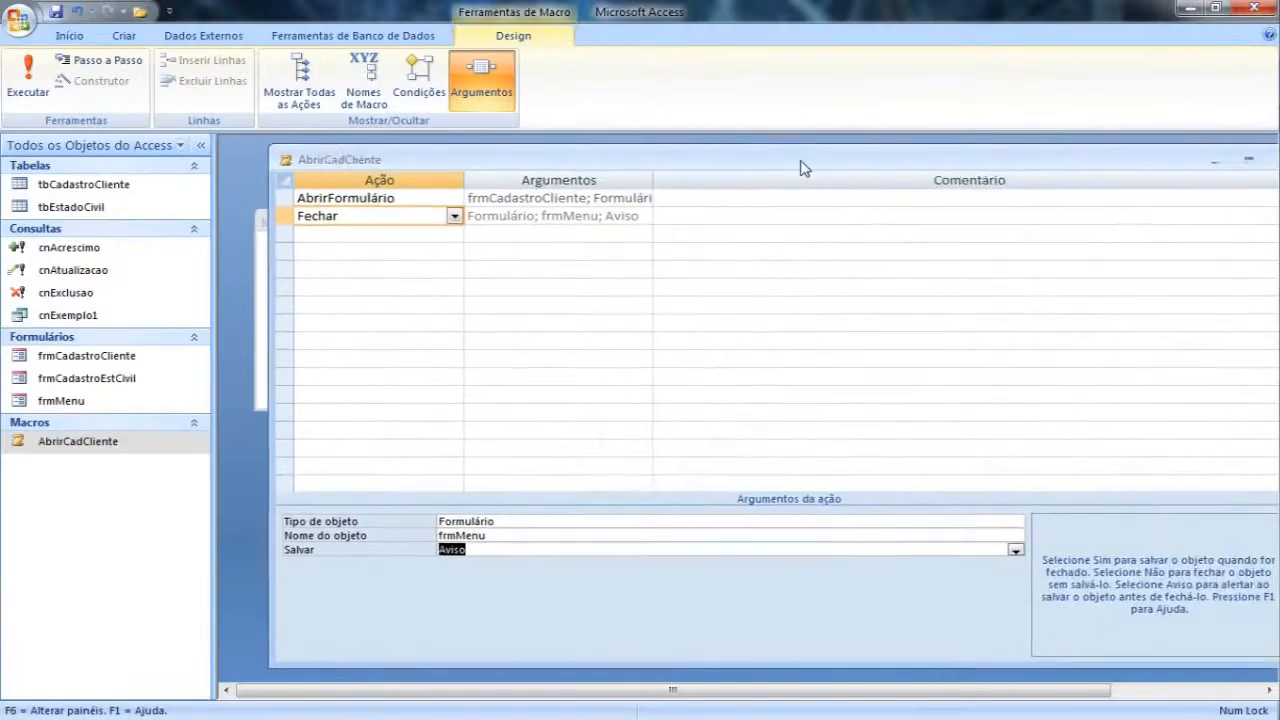
Step: Save and close the AbrirCadCliente macro and test the Cadastro Clientes button, accepting the save of frmMenu's design changes
left_click(1271, 161)
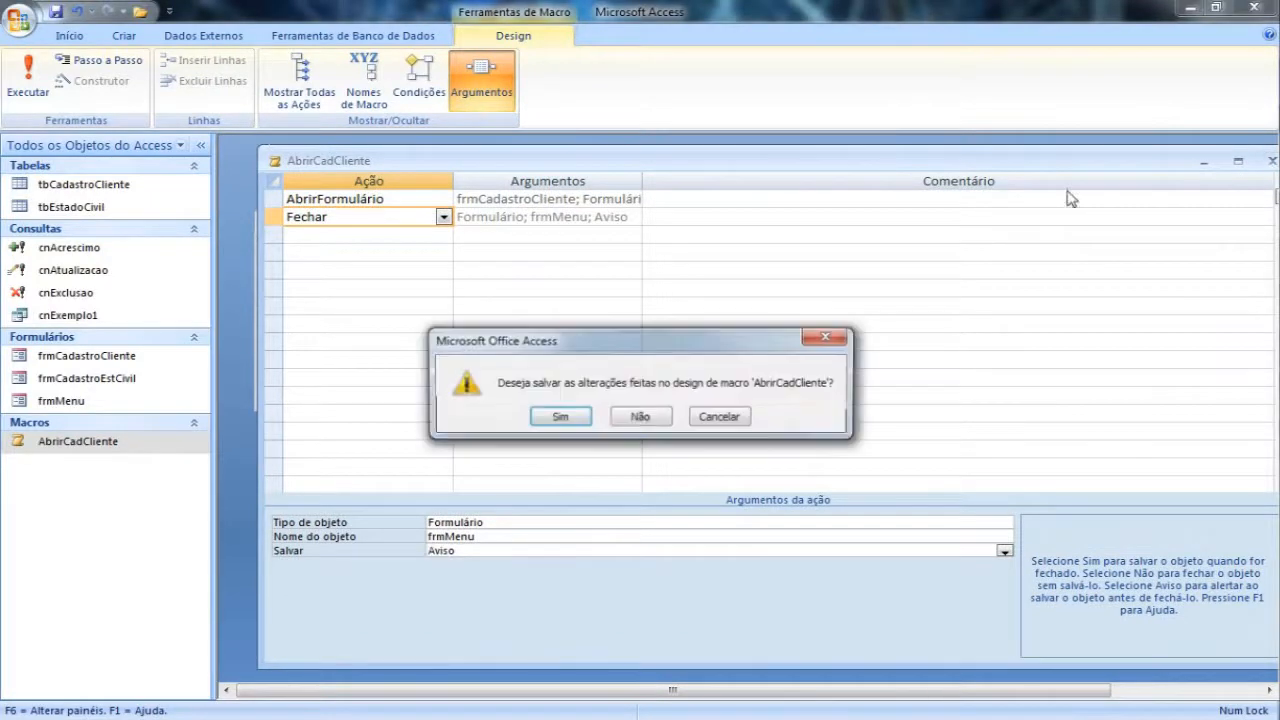
left_click(560, 417)
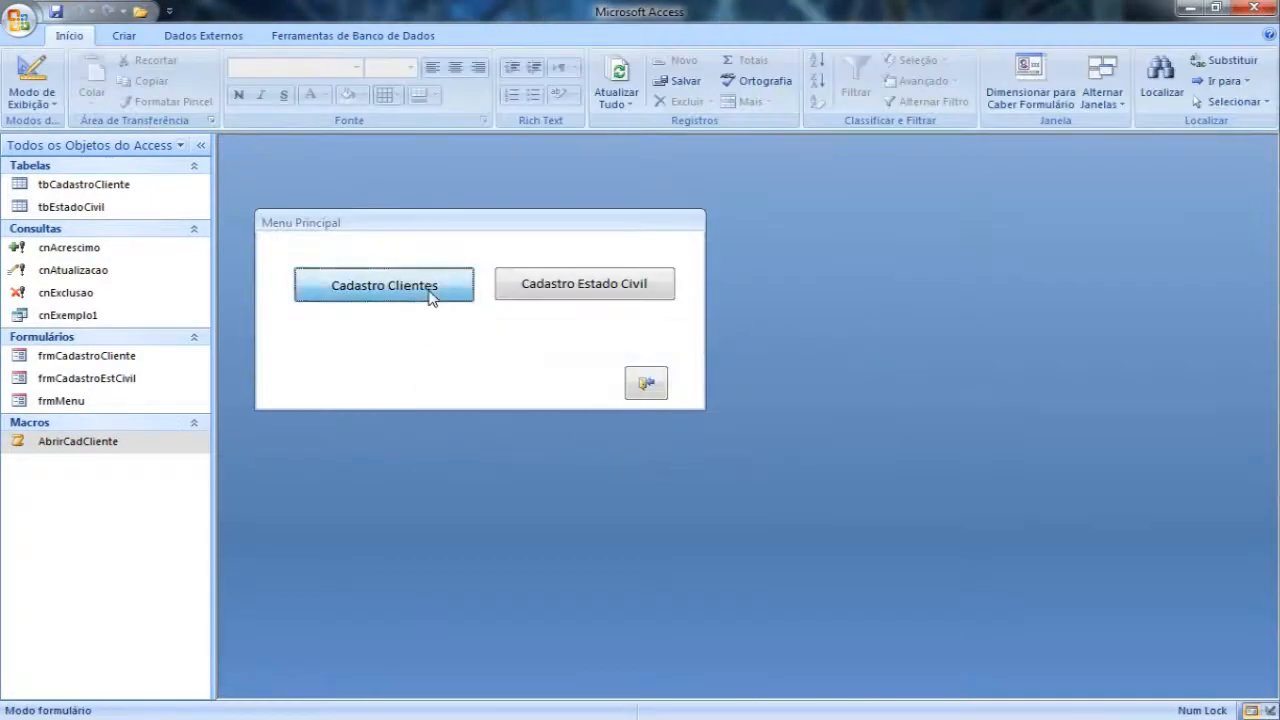
left_click(430, 294)
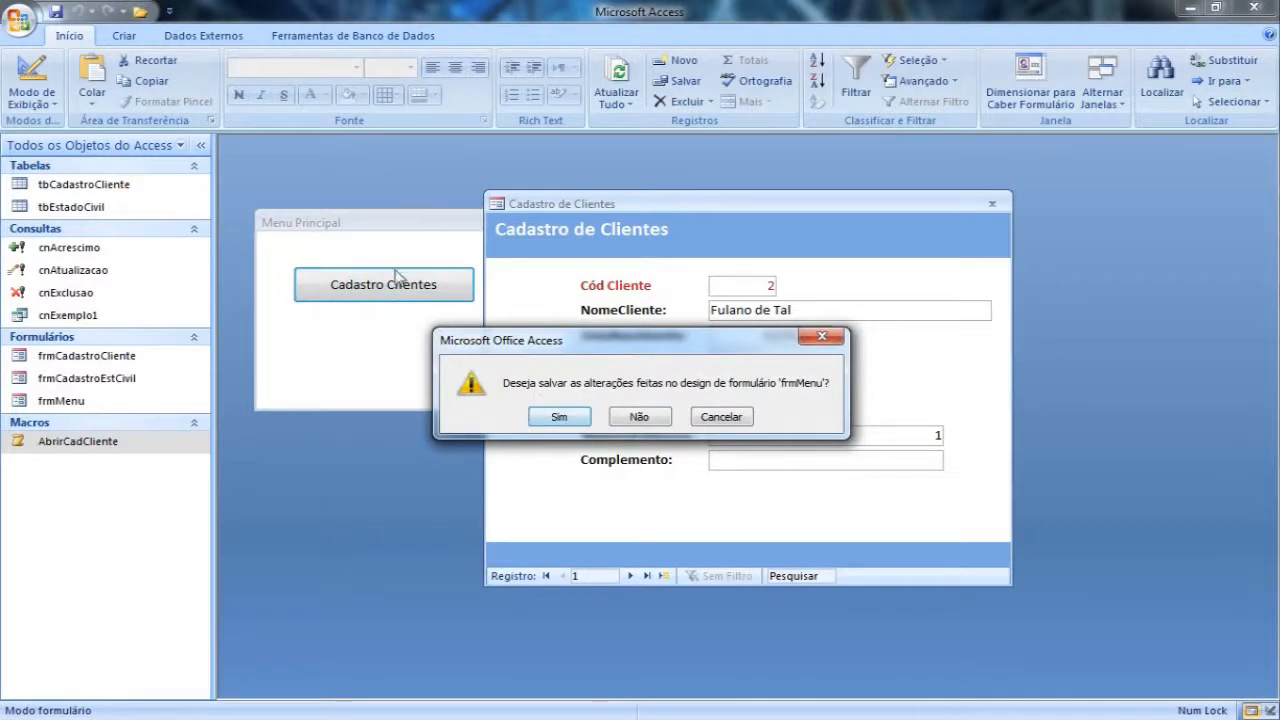
left_click(558, 418)
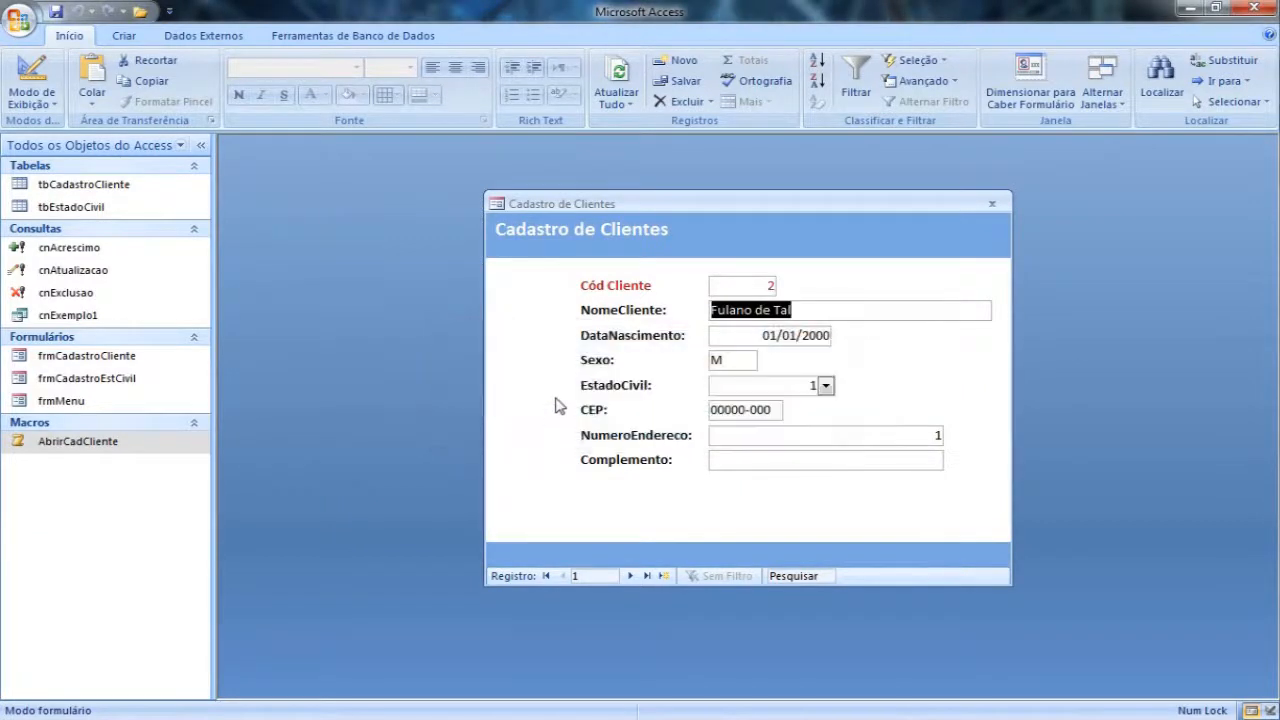
left_click(992, 204)
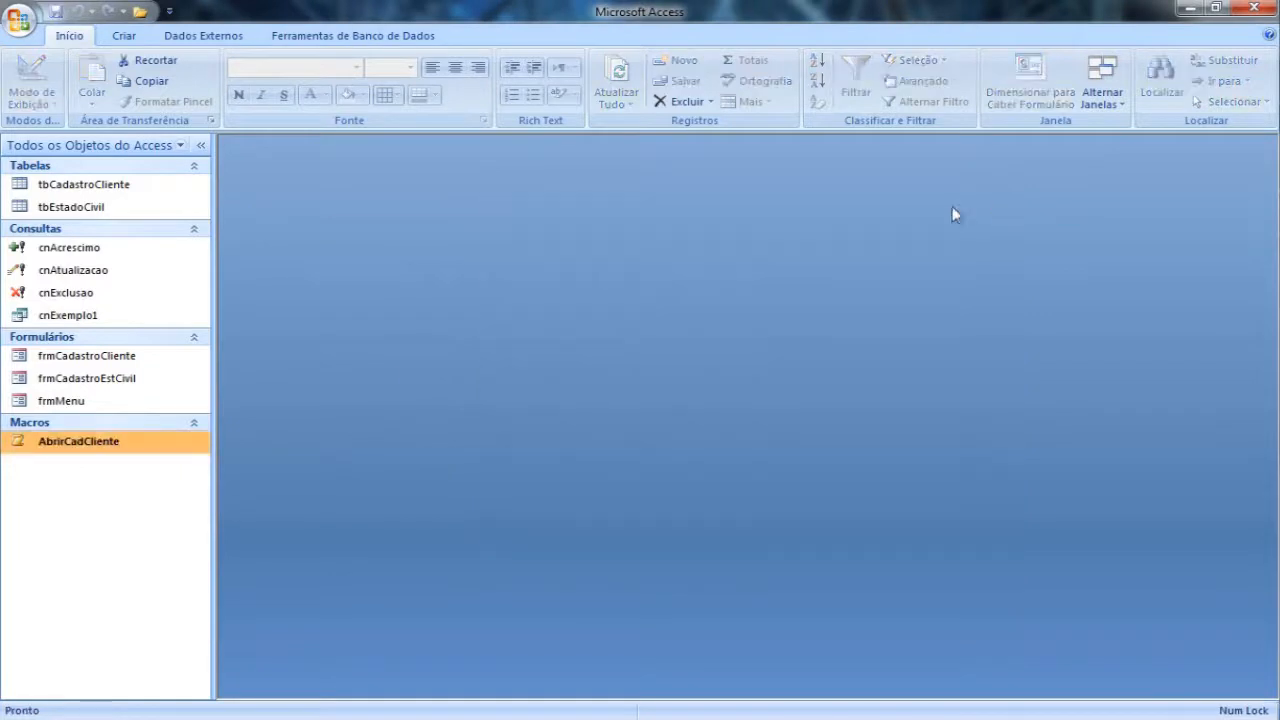
Step: Reopen frmMenu and test its Cadastro Clientes button twice, closing the client form each time
double_click(82, 402)
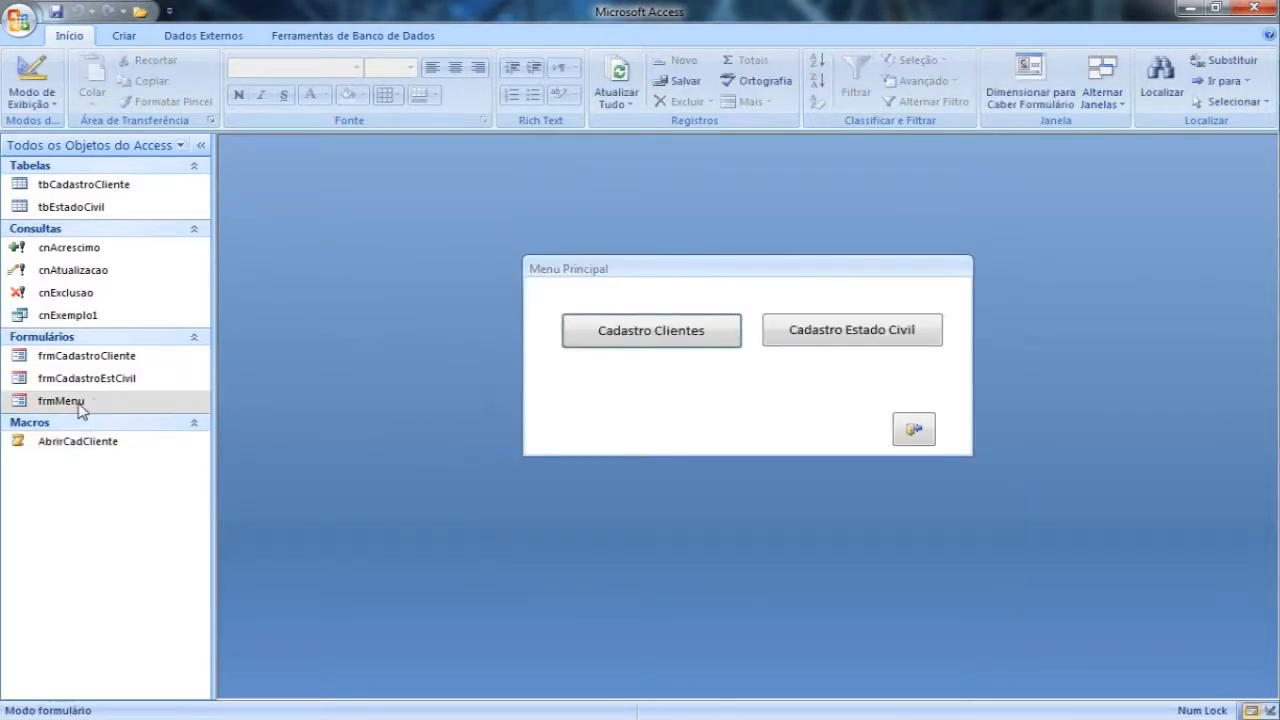
left_click(651, 333)
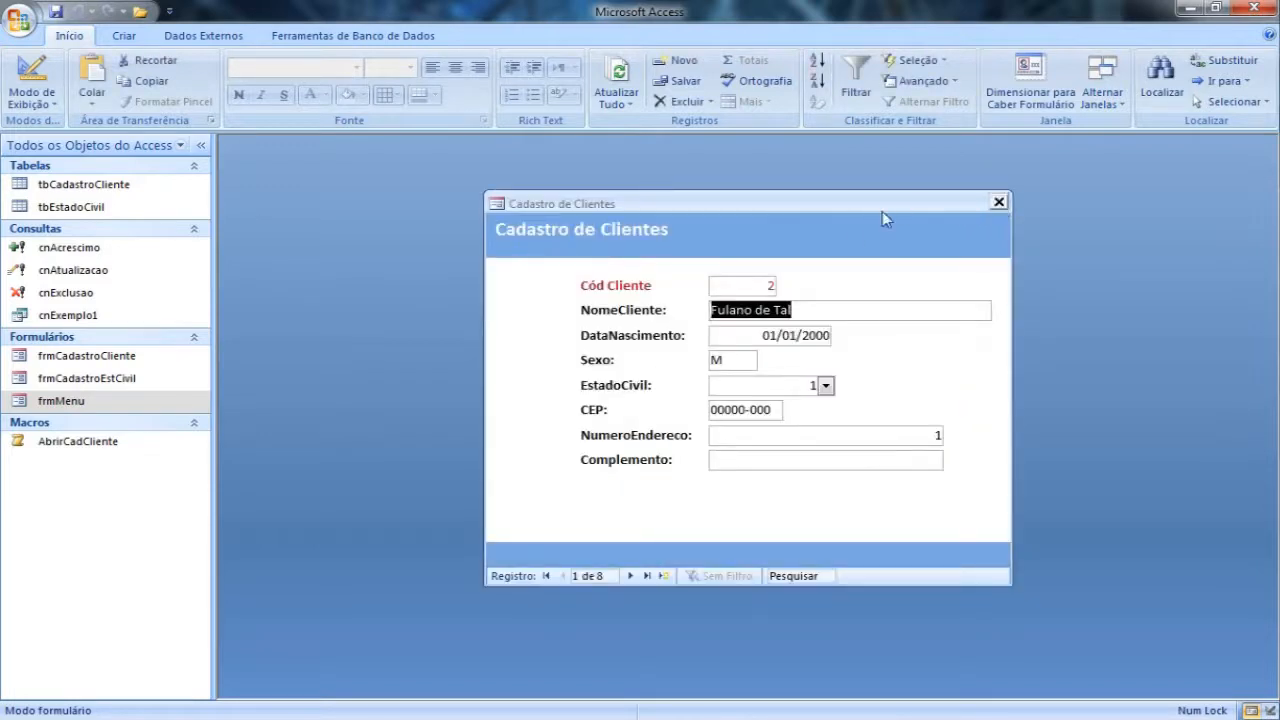
left_click(1007, 208)
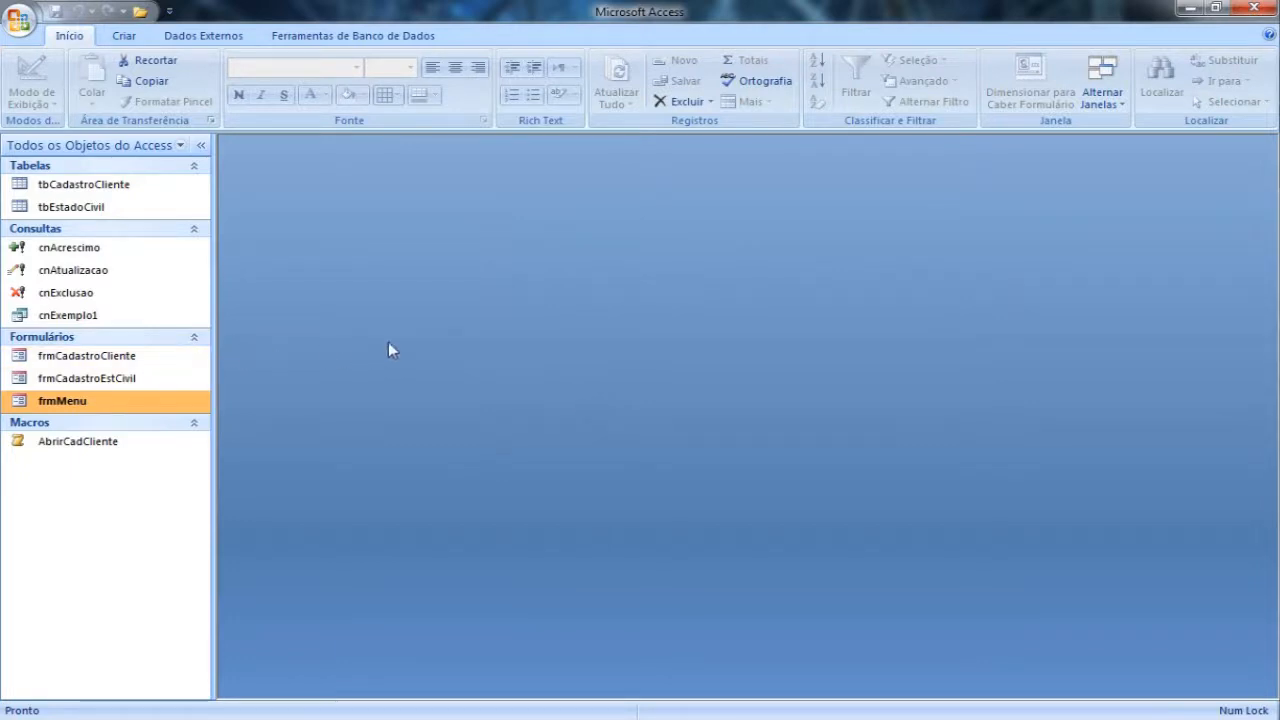
double_click(82, 401)
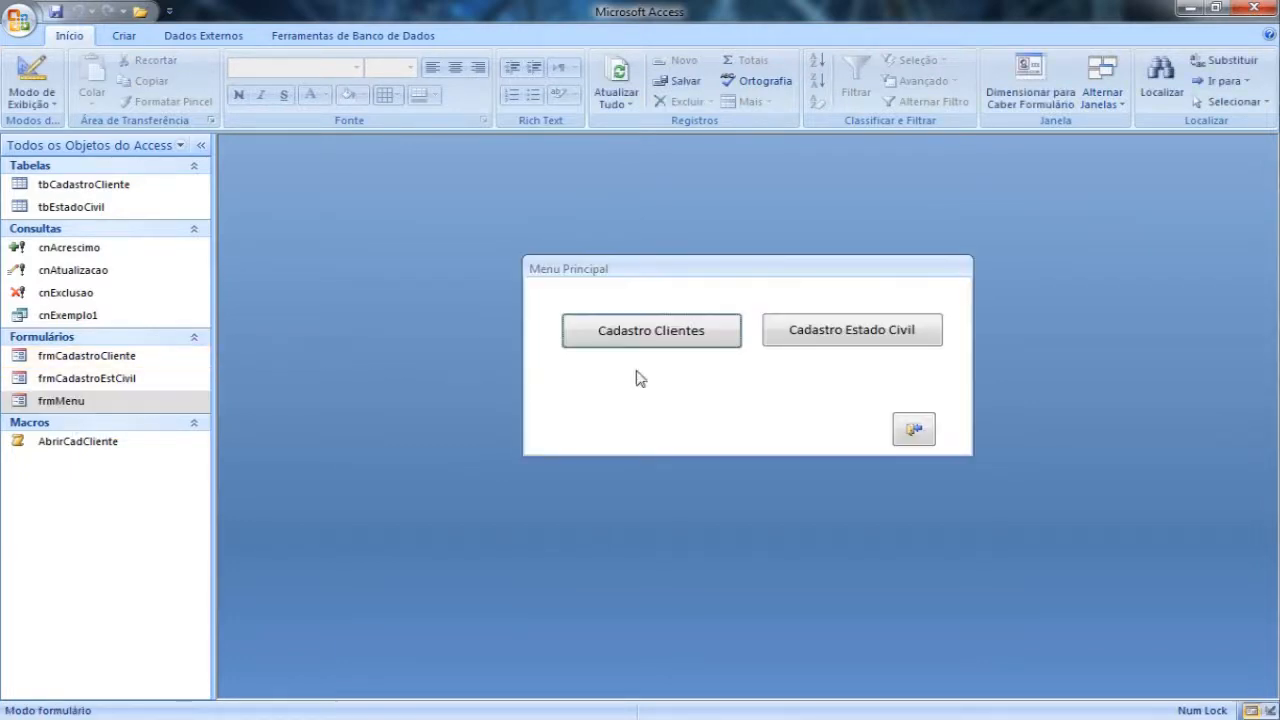
left_click(671, 340)
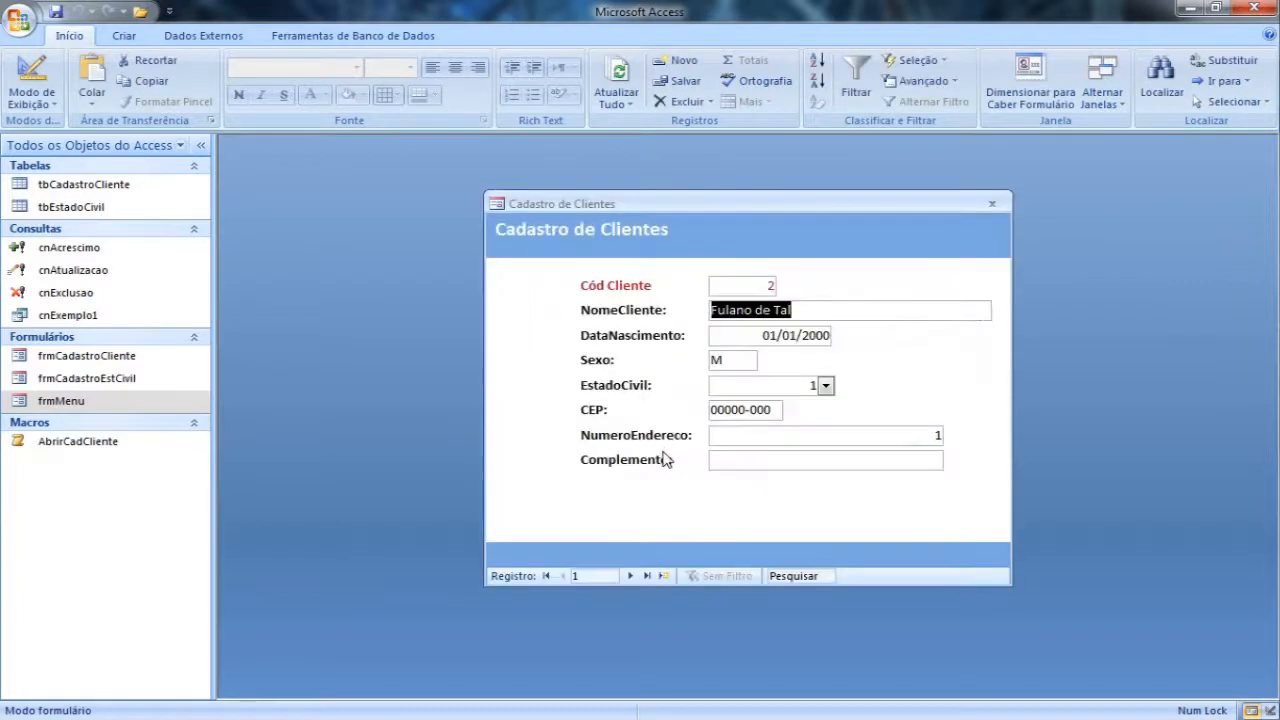
left_click(993, 205)
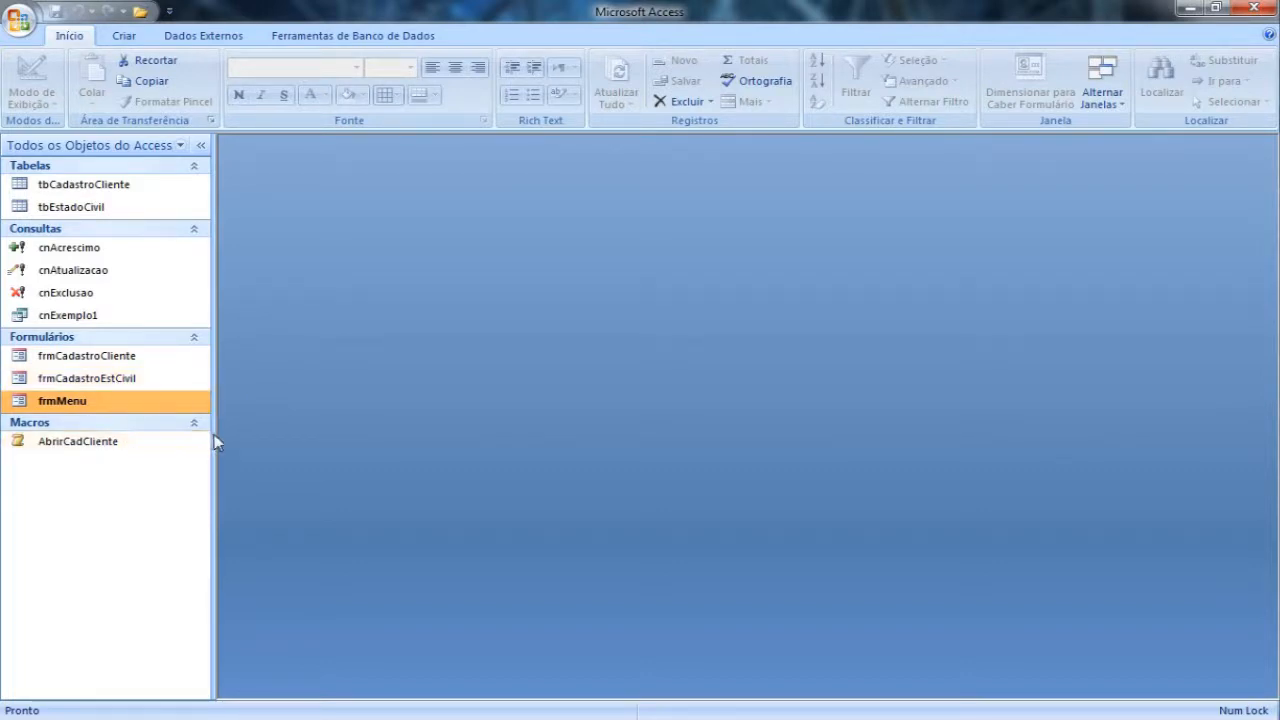
Step: Open frmMenu in Modo Design, enlarge its window to show the whole detail area, and reposition it
left_click(122, 37)
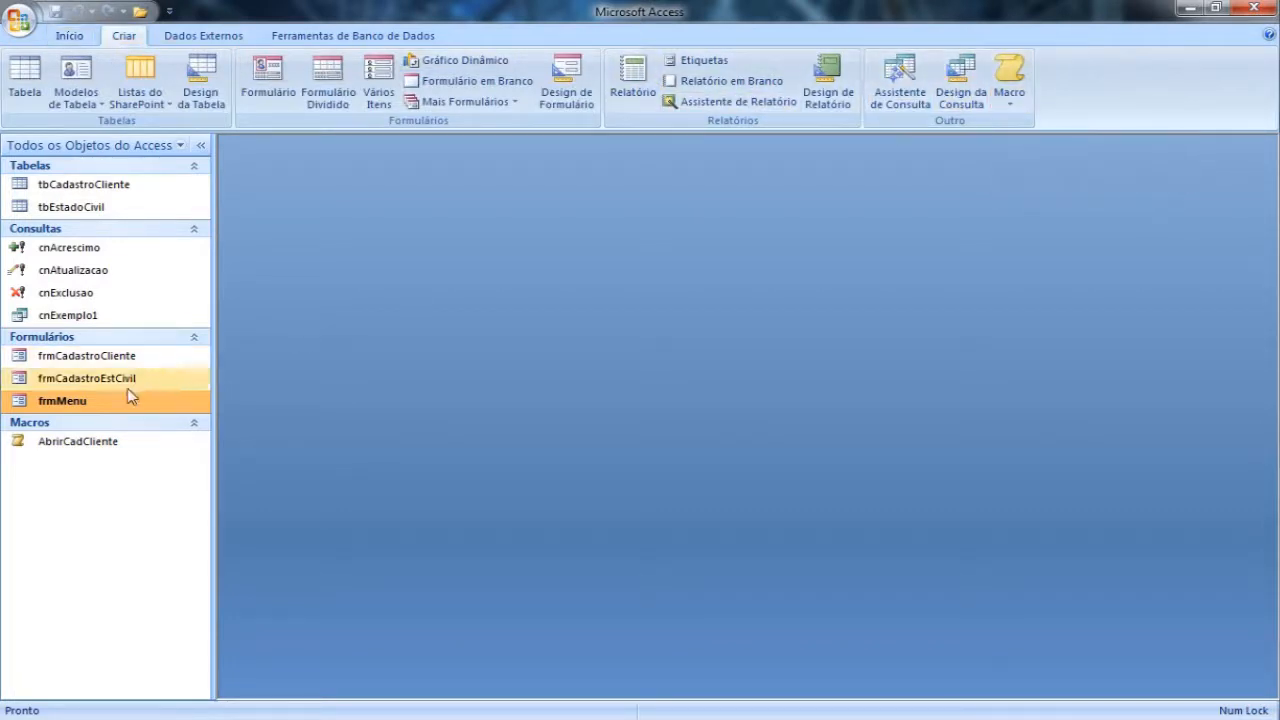
right_click(77, 410)
left_click(163, 457)
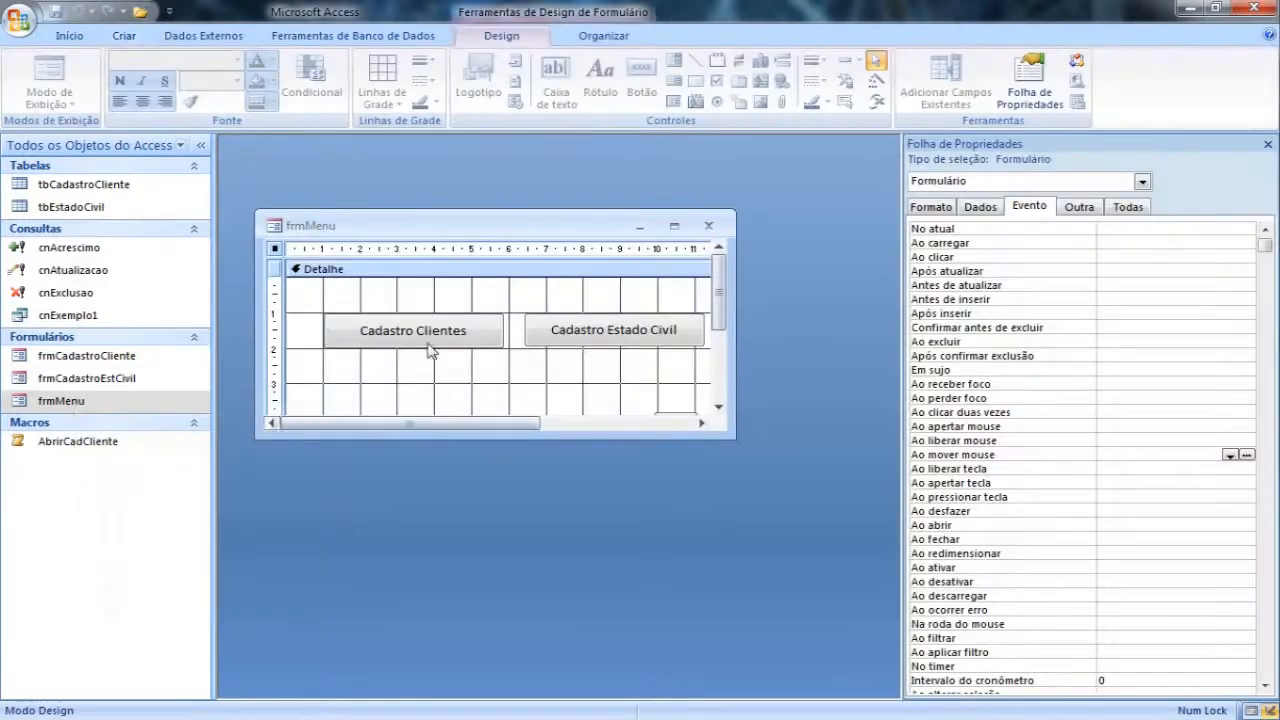
left_click_drag(735, 438, 866, 542)
left_click_drag(647, 226, 640, 173)
Step: Open the builder chooser for the Ao clicar event of the Cadastro Estado Civil button
left_click(452, 271)
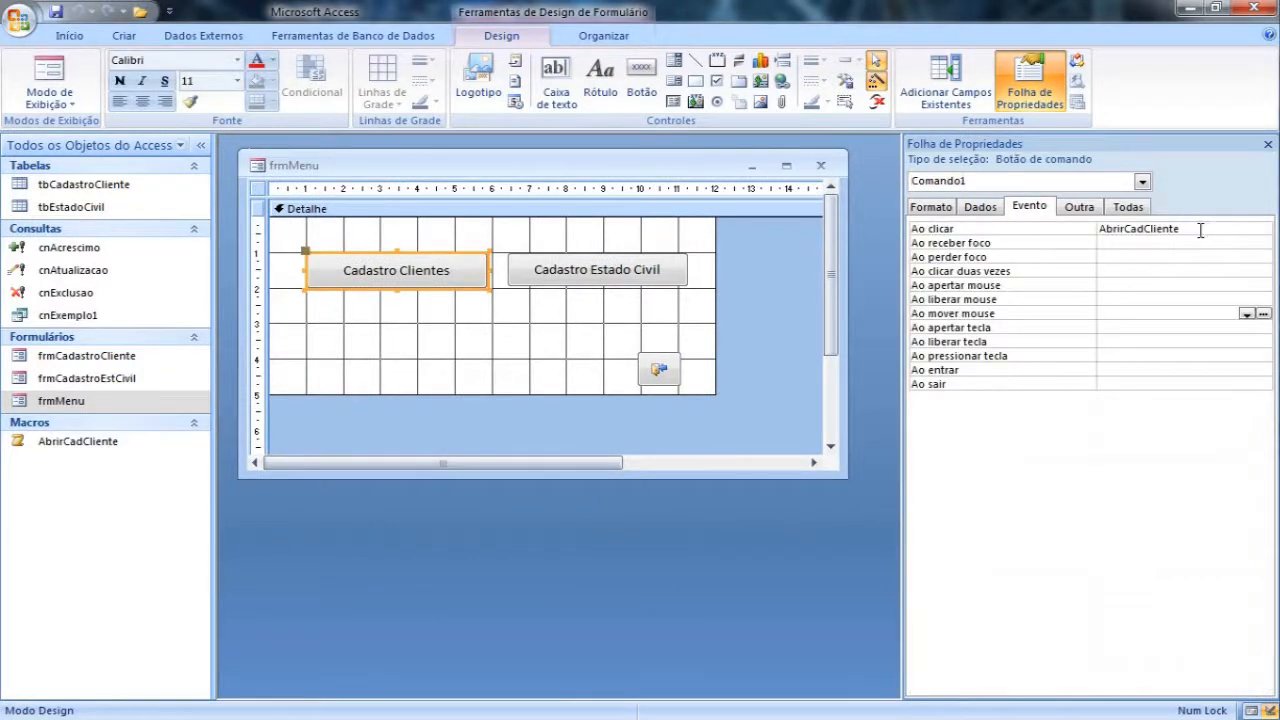
left_click(630, 281)
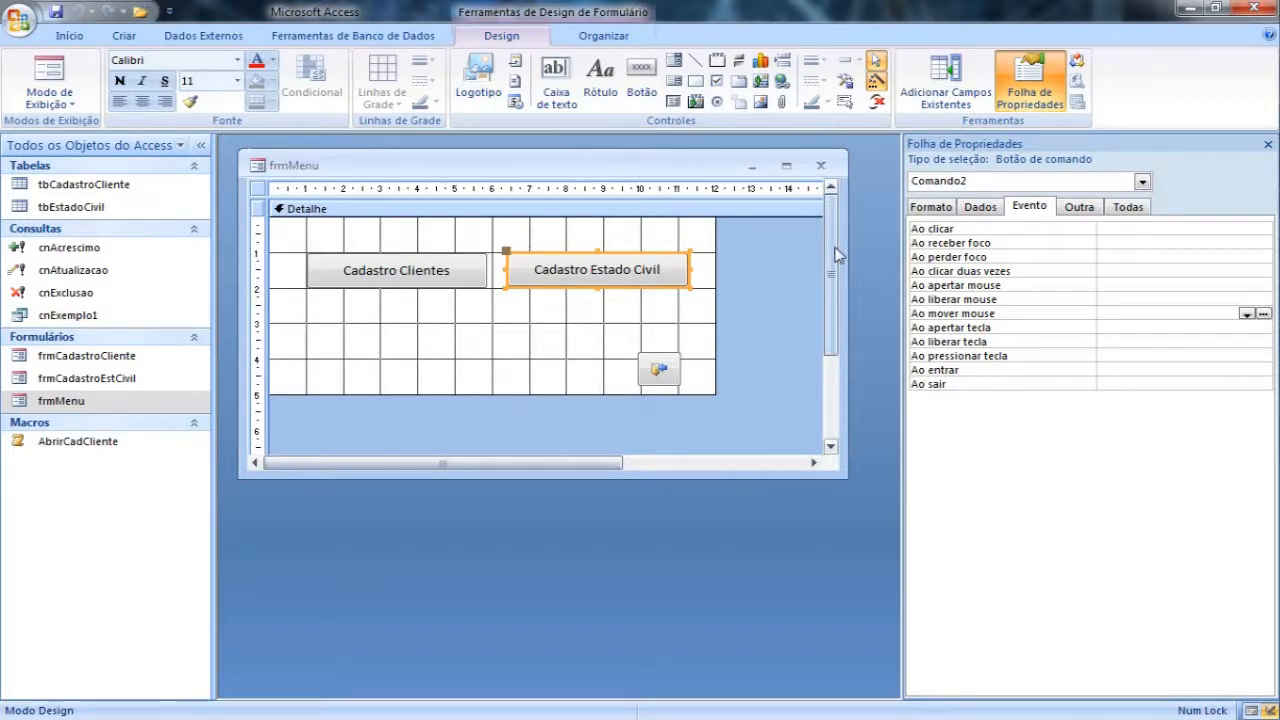
left_click(940, 233)
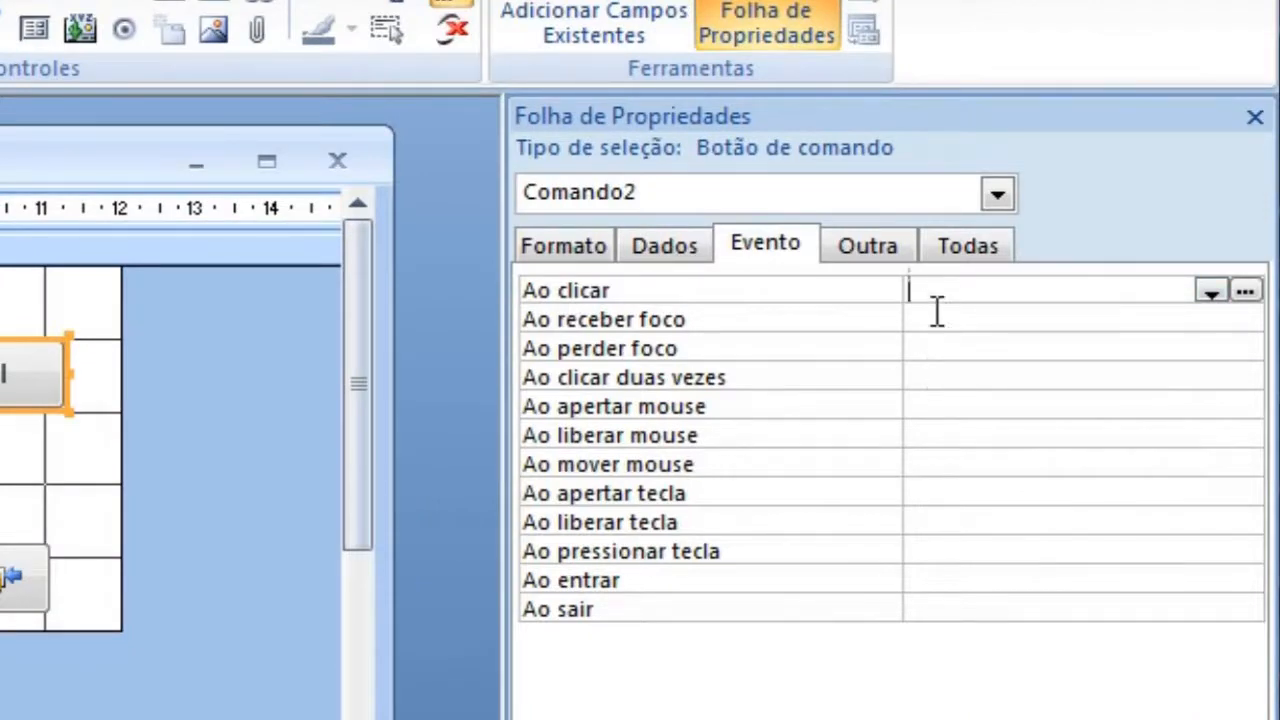
left_click(1211, 291)
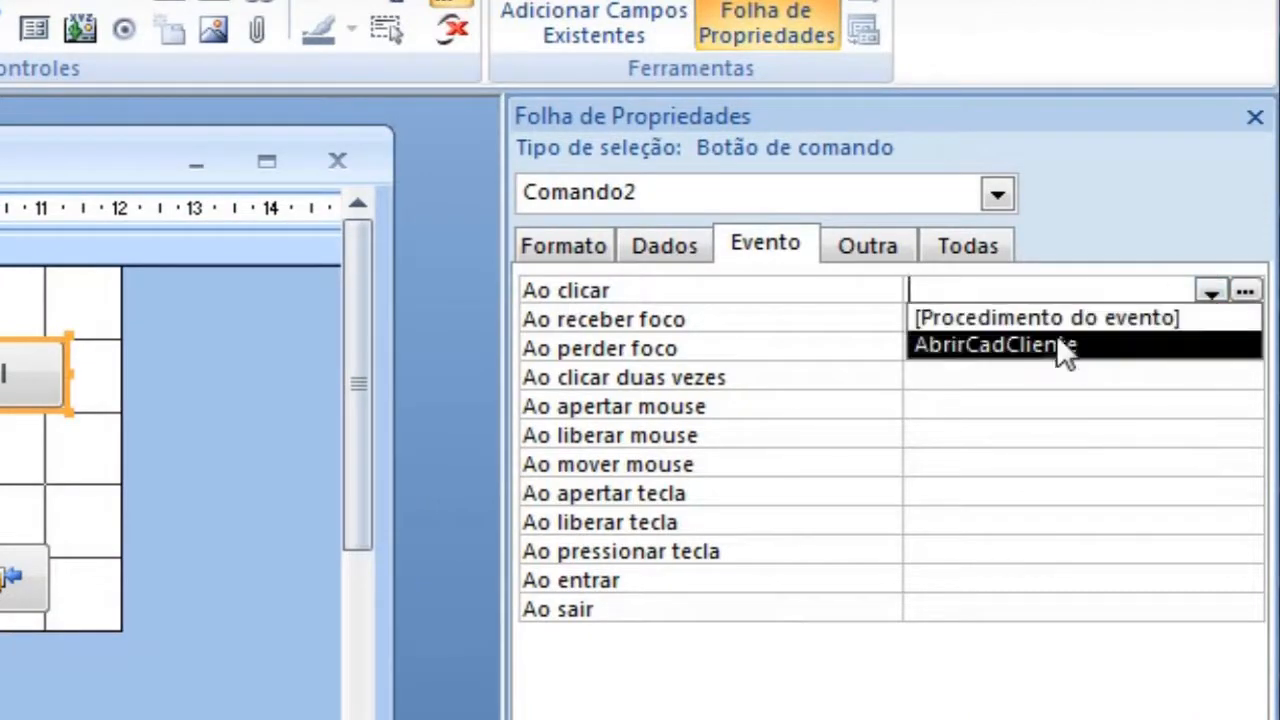
left_click(1244, 290)
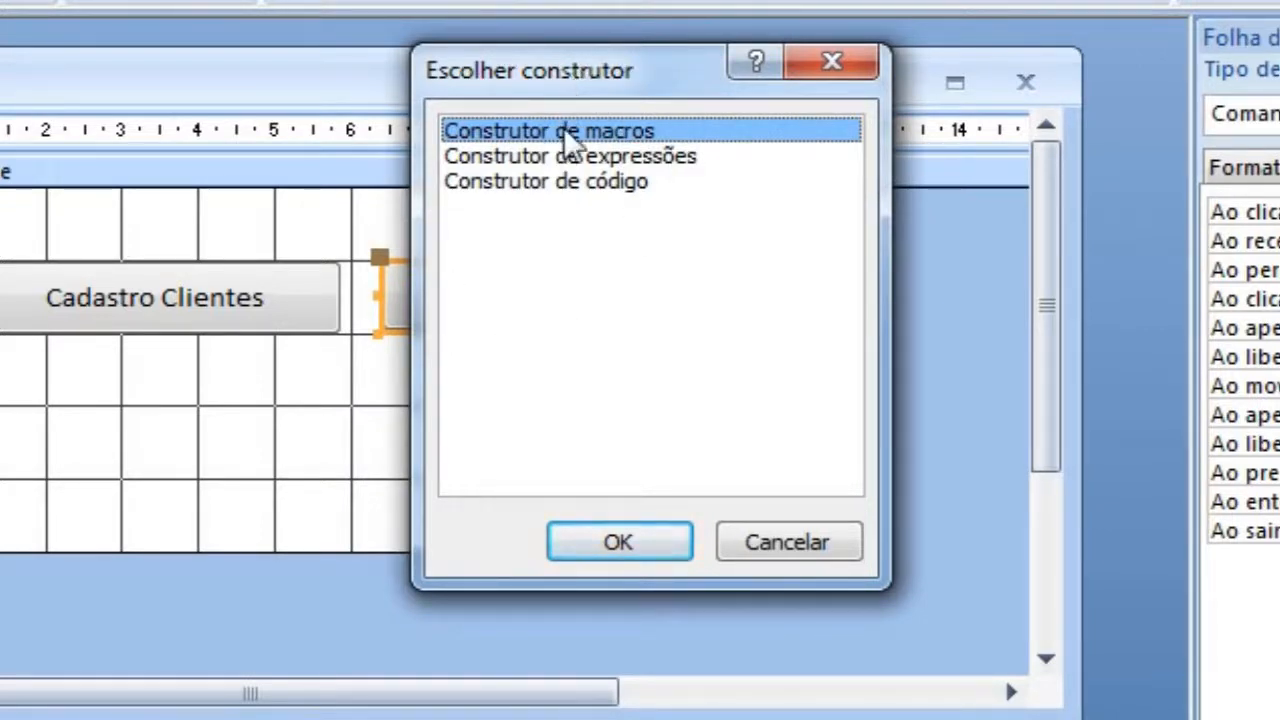
left_click(690, 158)
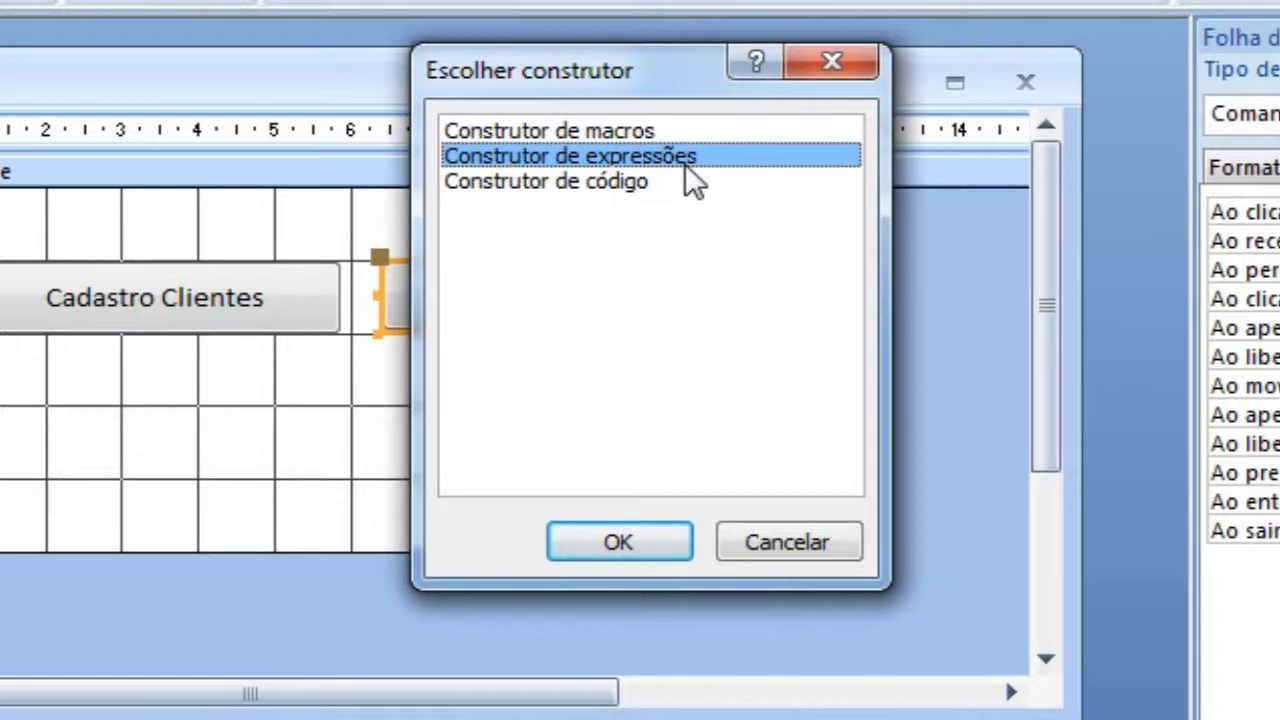
left_click(605, 181)
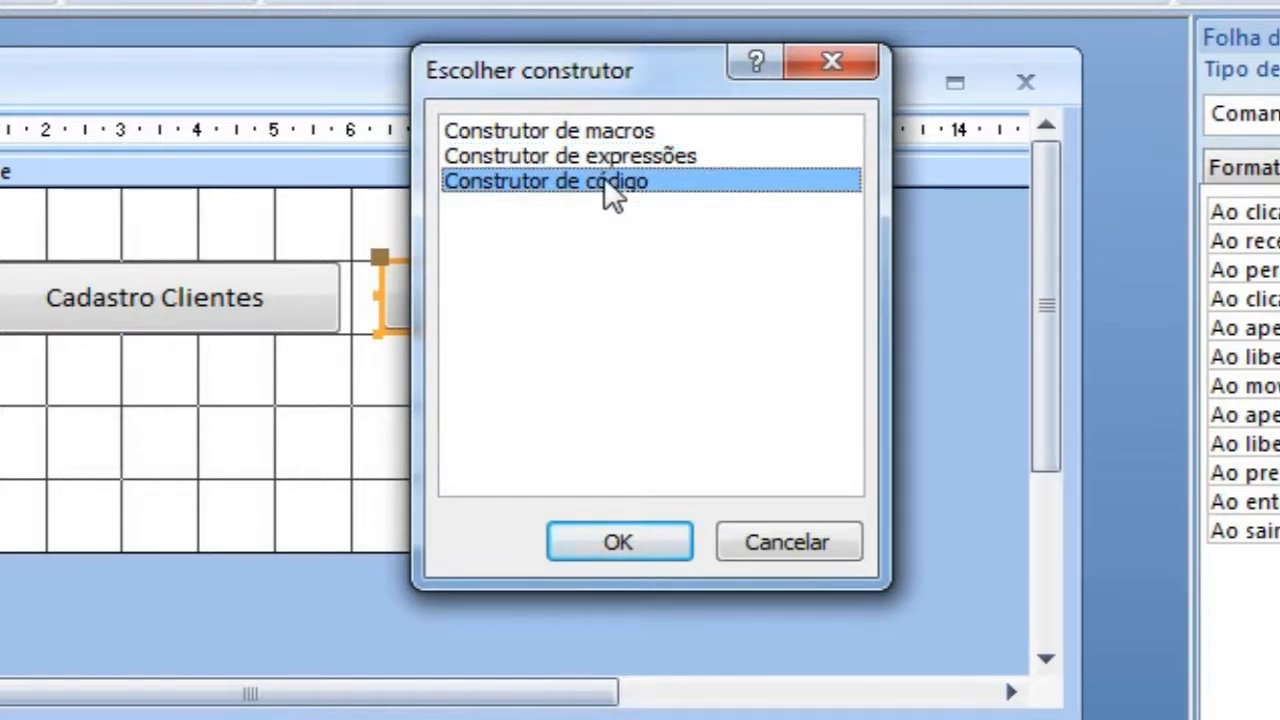
left_click(610, 156)
left_click(610, 181)
left_click(618, 158)
left_click(616, 181)
left_click(626, 160)
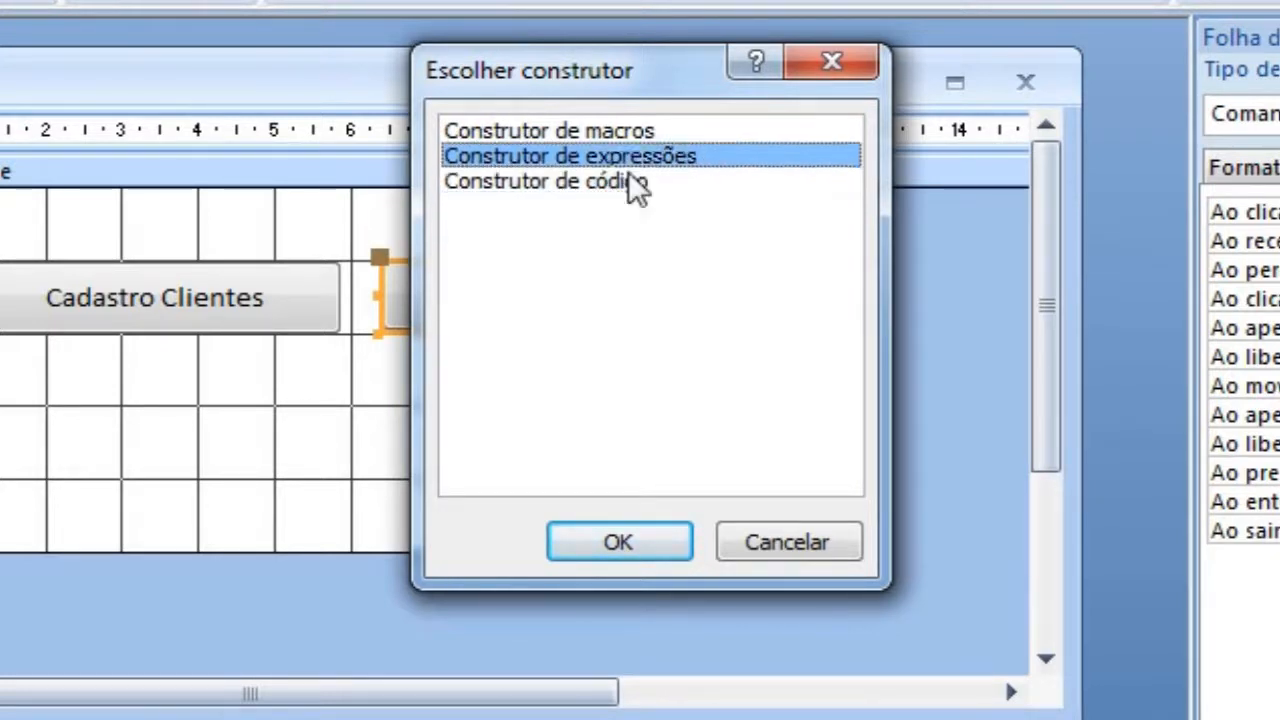
left_click(638, 181)
left_click(636, 160)
left_click(636, 181)
left_click(636, 158)
Step: Start an embedded macro with Construtor de macros and add an AbrirFormulário action that opens frmCadastroEstCivil
left_click(638, 132)
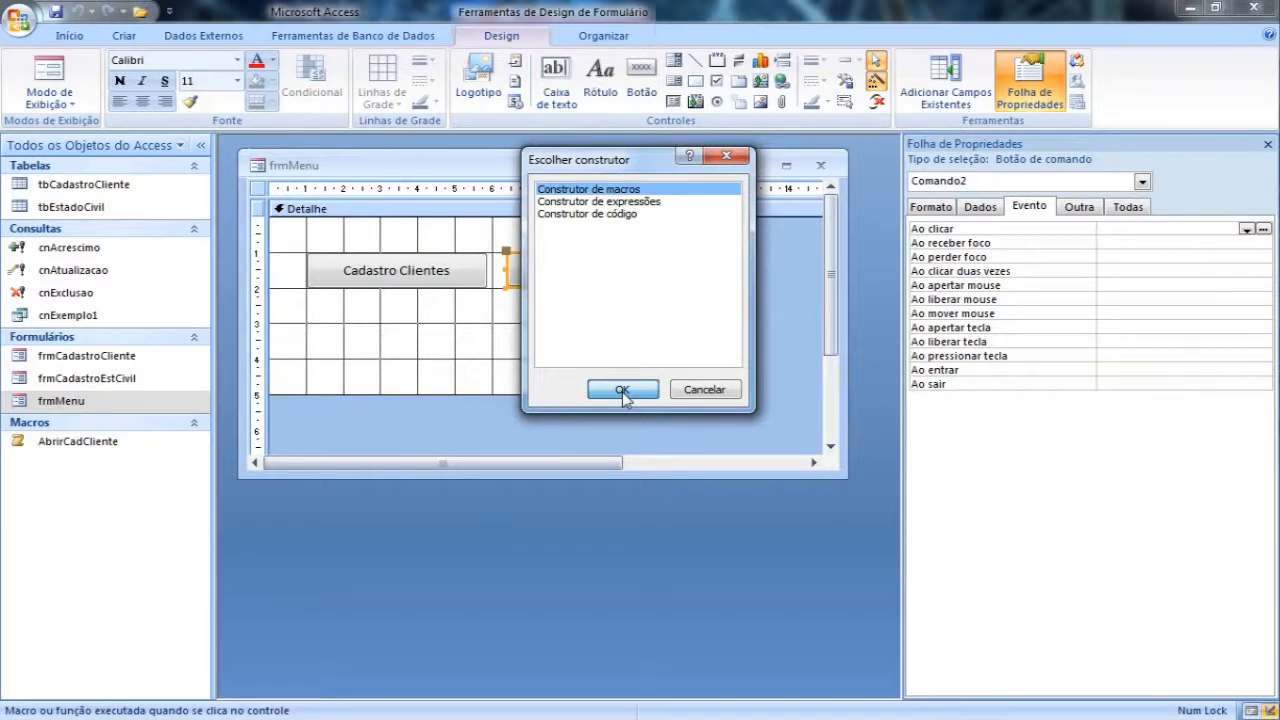
left_click(622, 390)
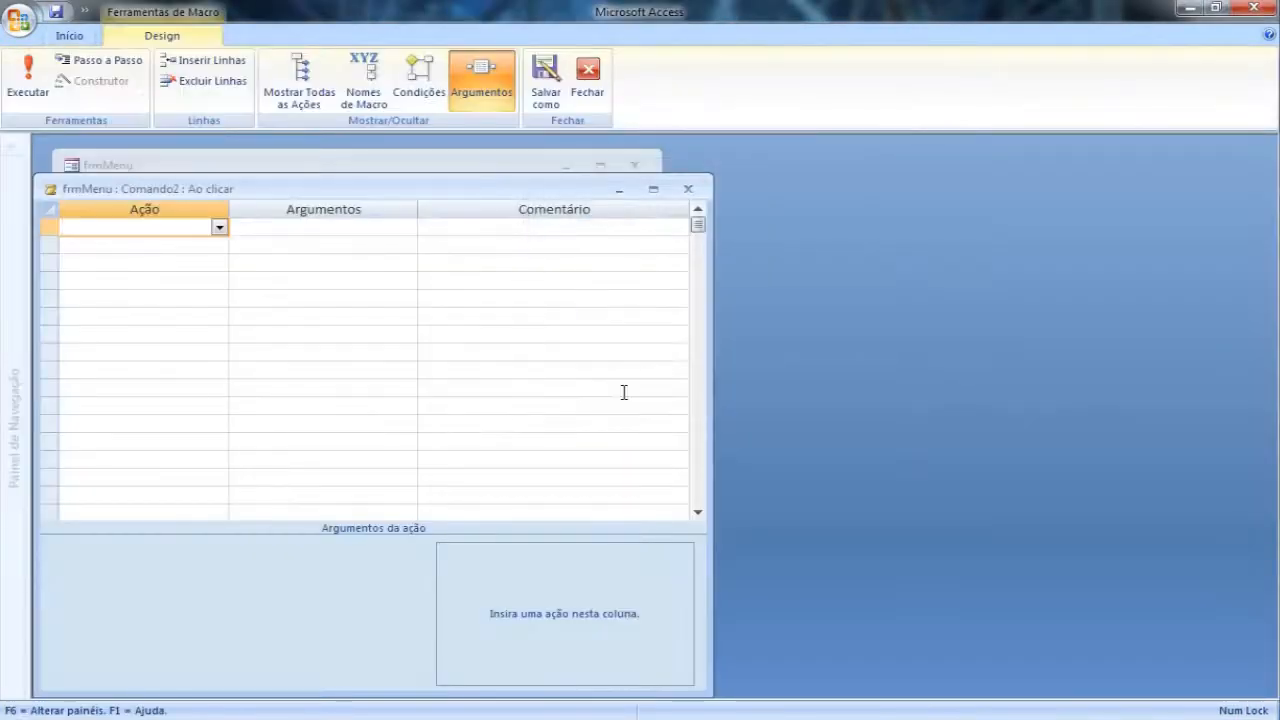
left_click_drag(485, 190, 848, 167)
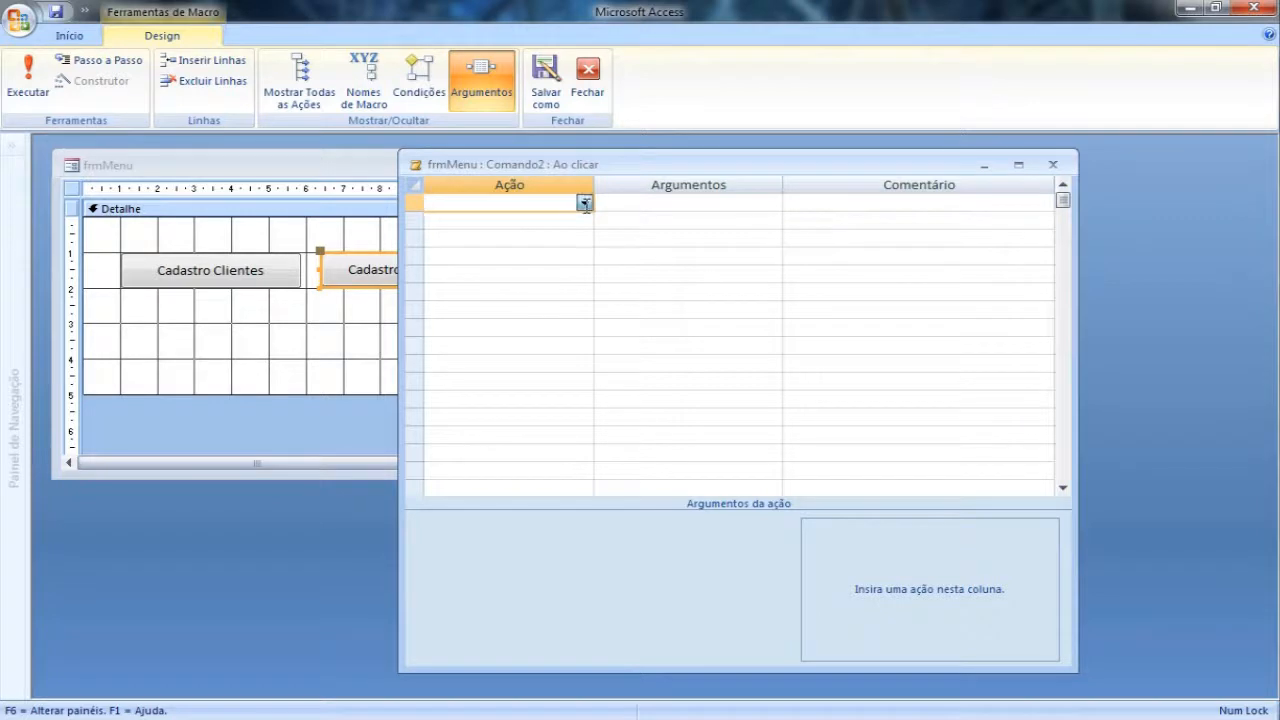
left_click(584, 202)
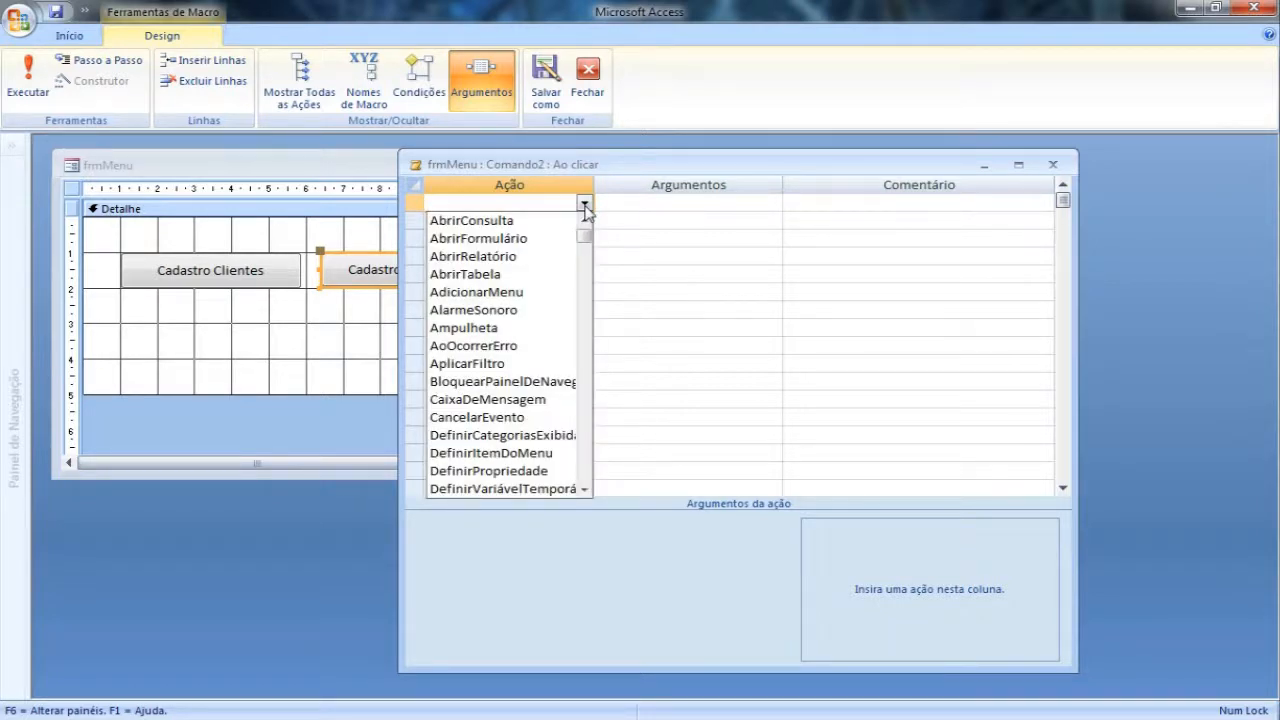
left_click(528, 240)
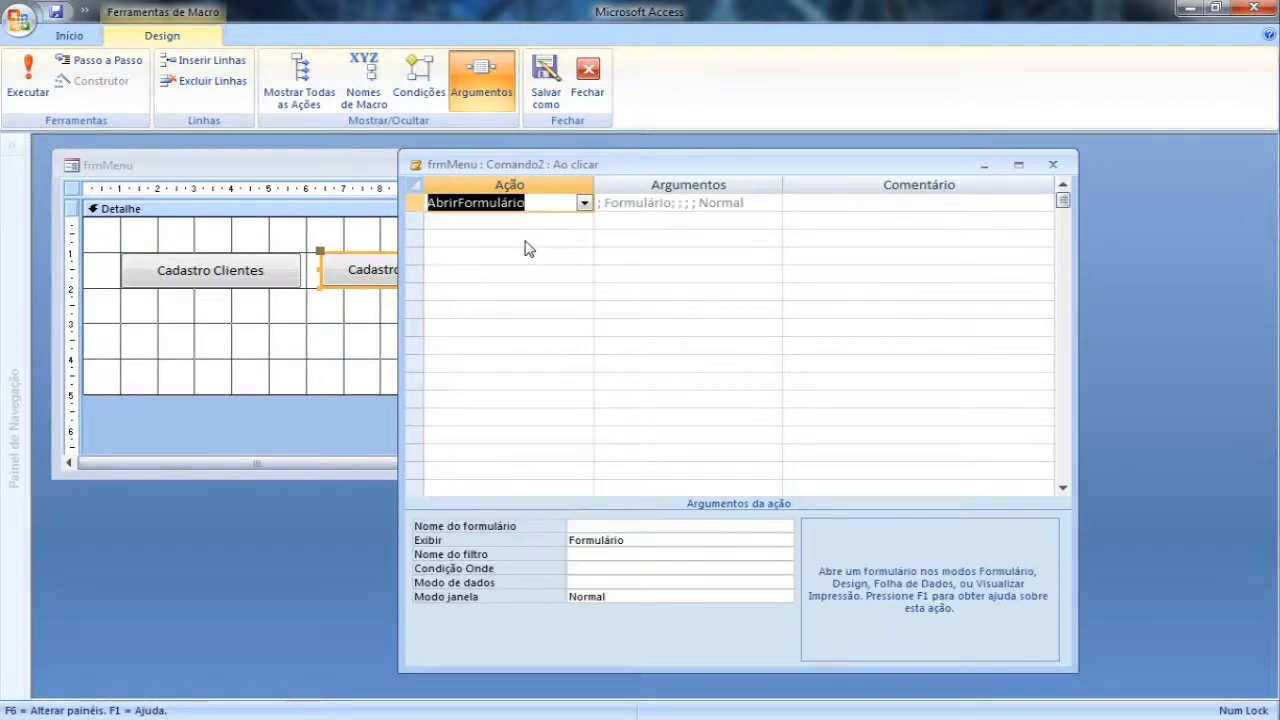
left_click(685, 527)
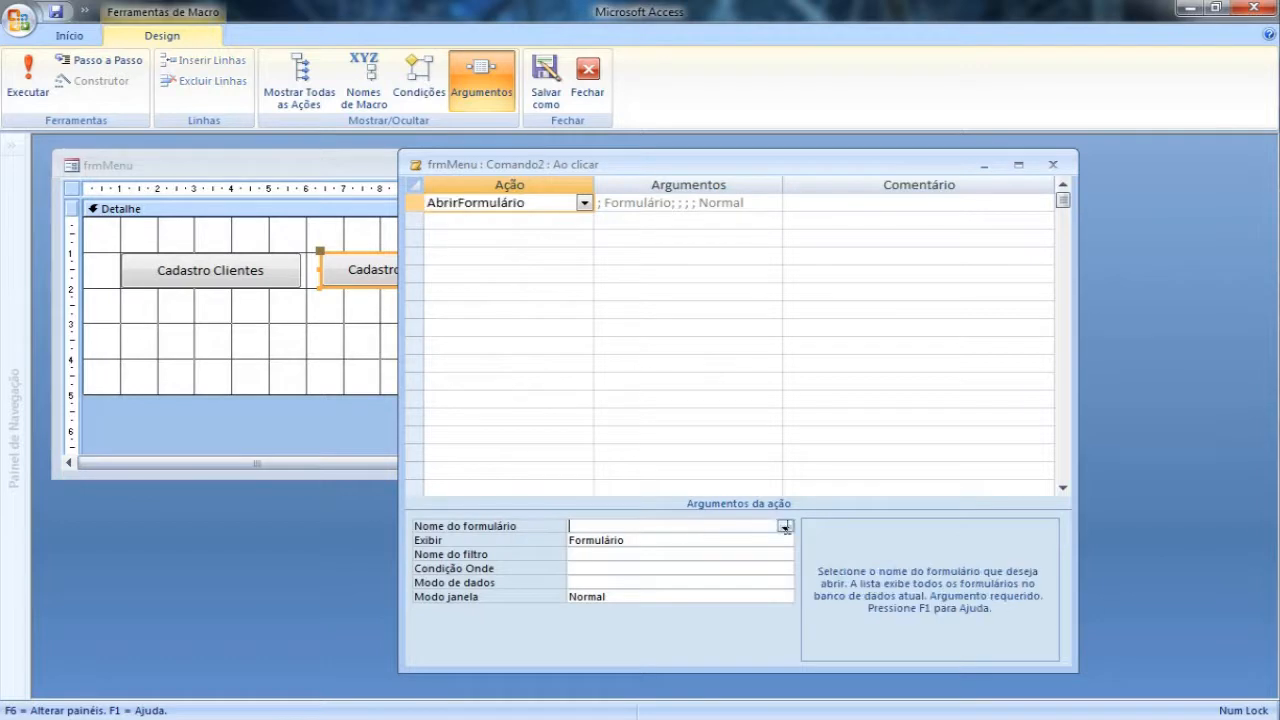
left_click(785, 527)
left_click(664, 553)
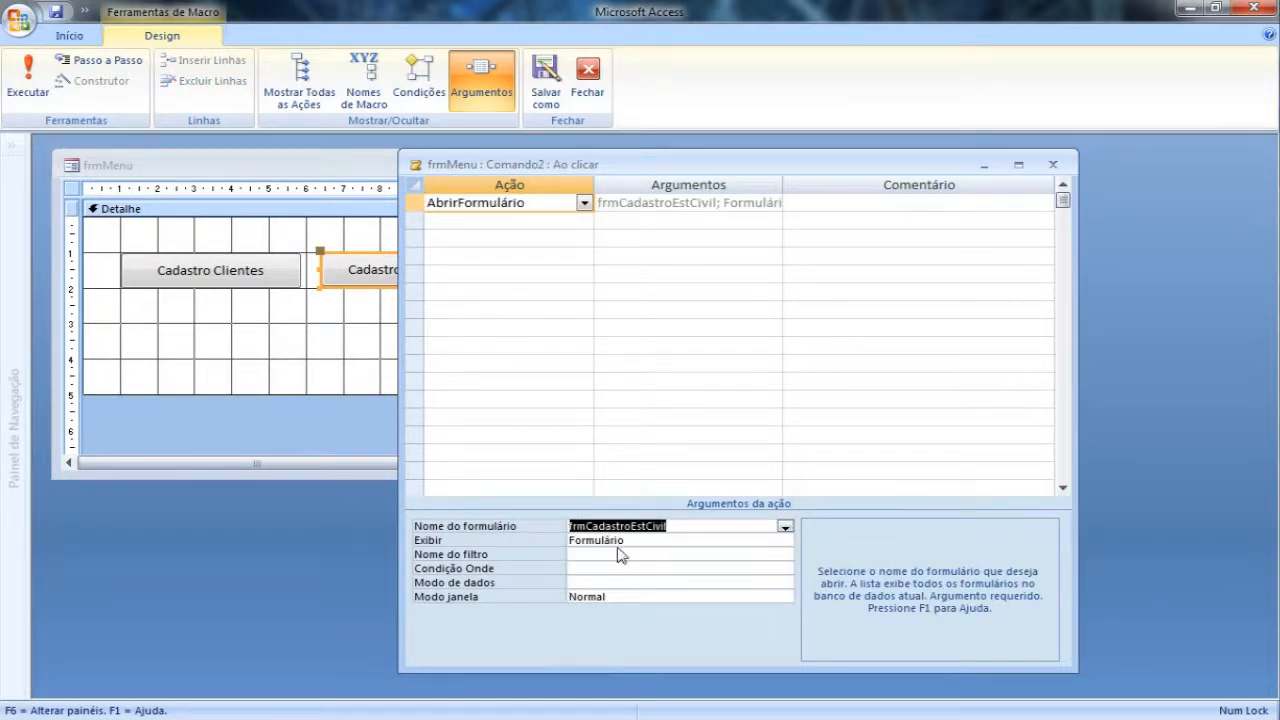
Step: Add a Fechar action as the macro's second row, with object type Formulário and object name frmMenu
left_click(504, 221)
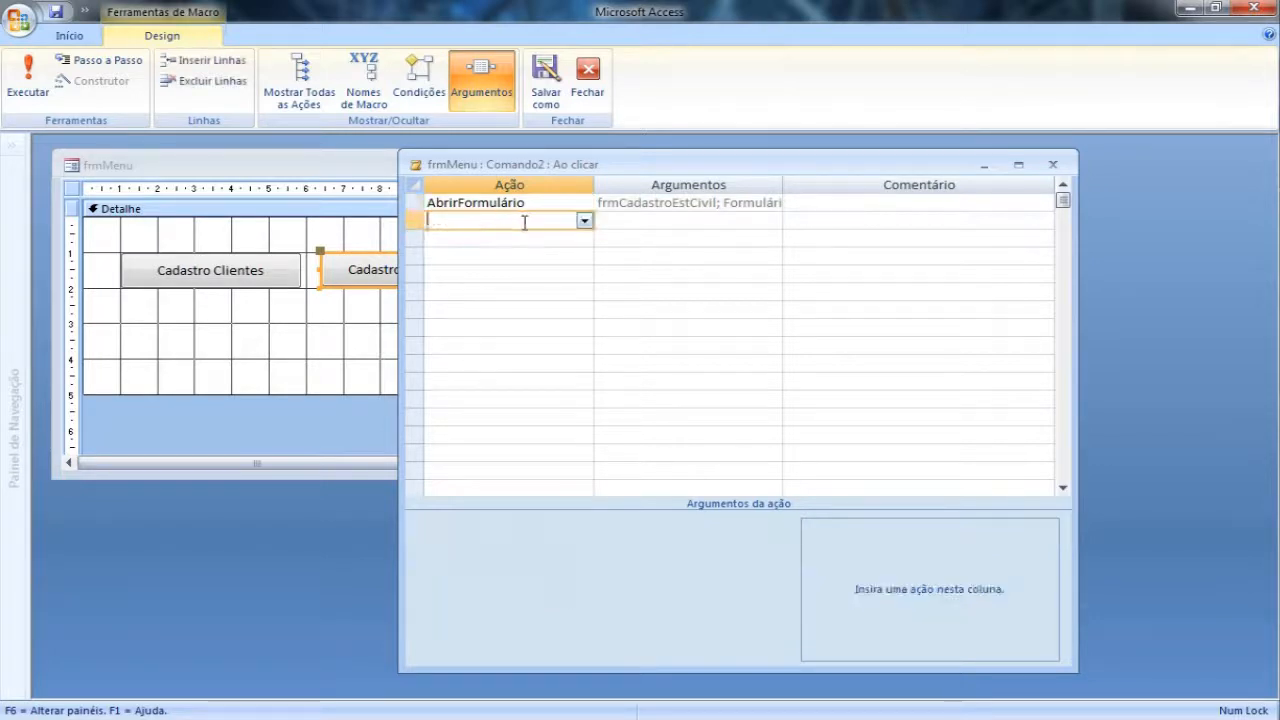
left_click(584, 220)
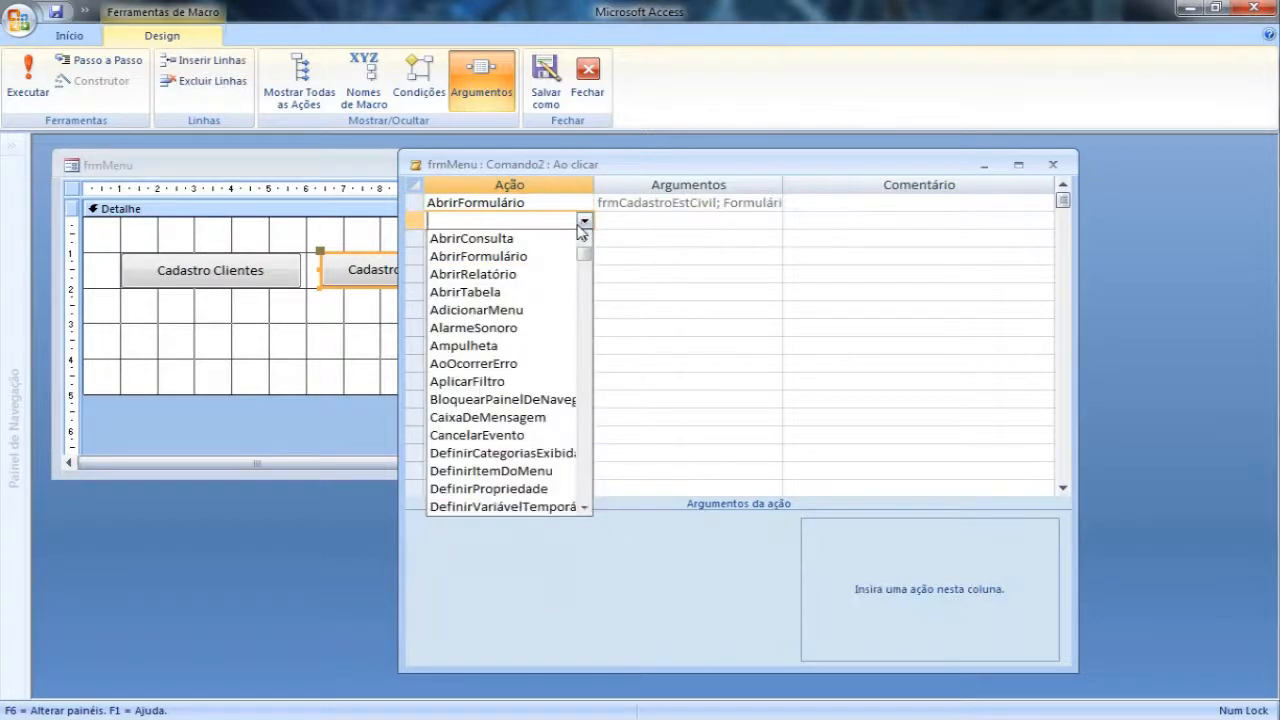
left_click(586, 323)
left_click(462, 347)
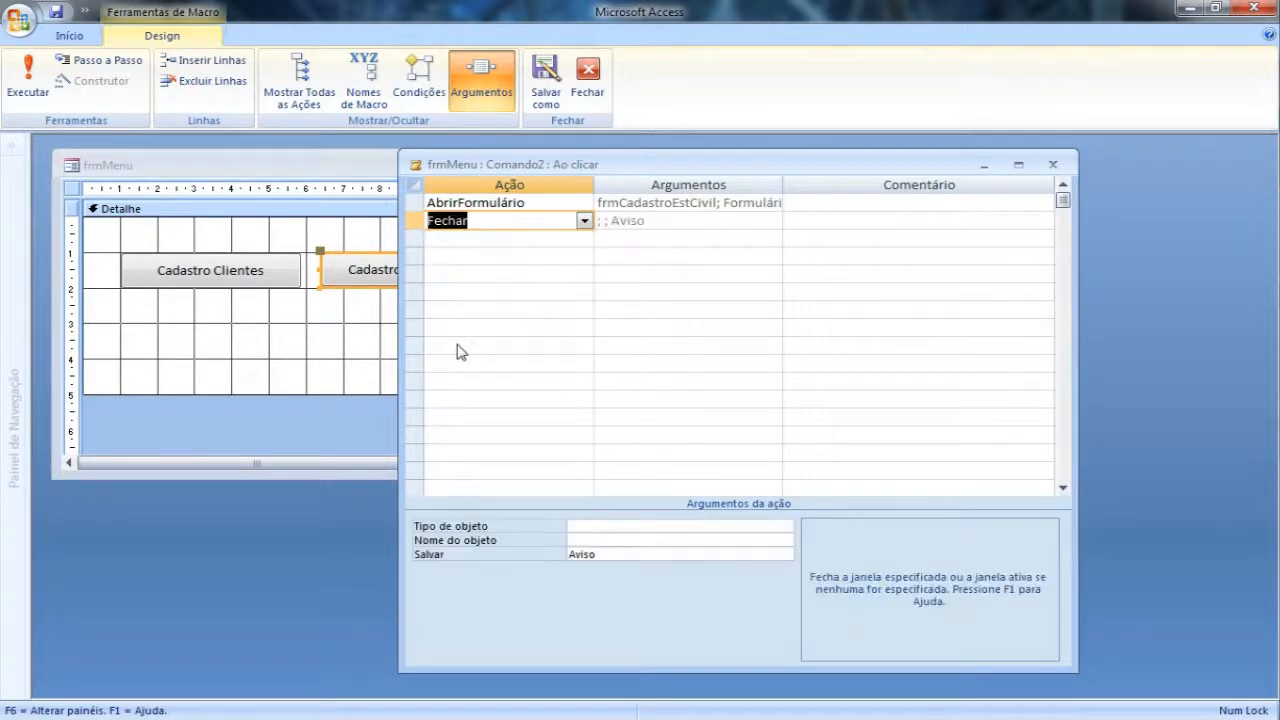
left_click(611, 530)
left_click(785, 527)
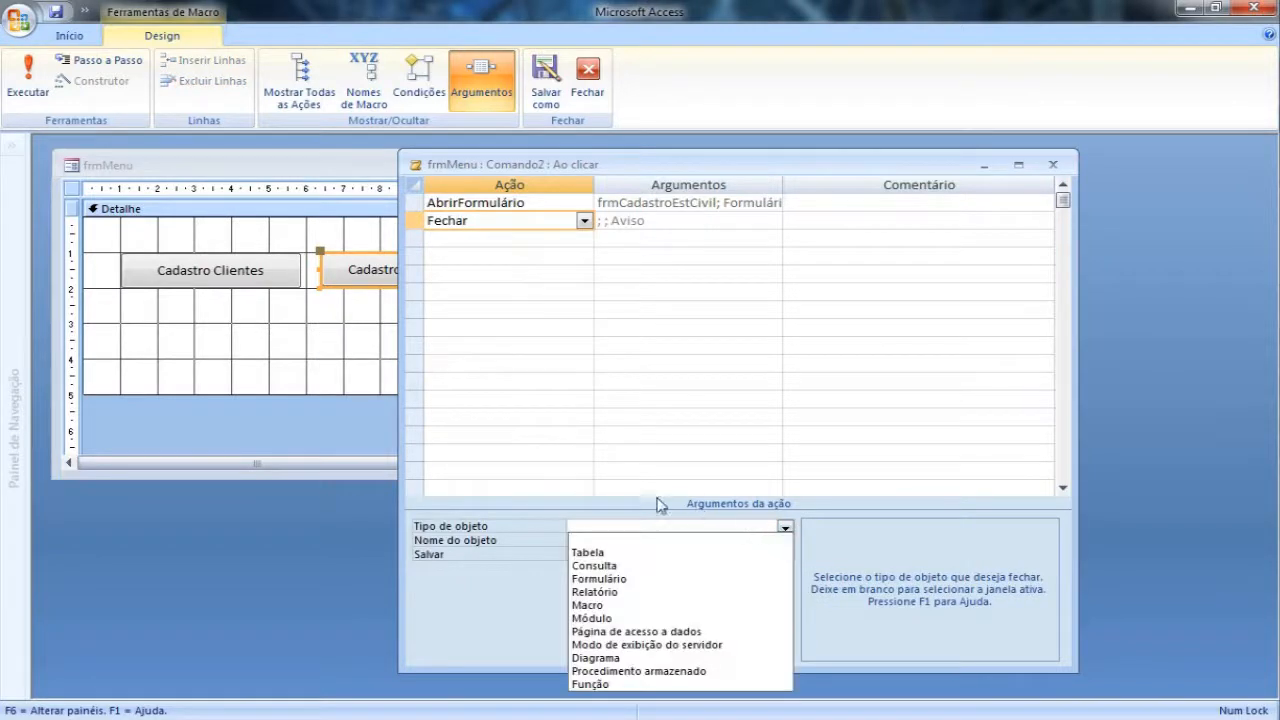
left_click(621, 578)
left_click(616, 540)
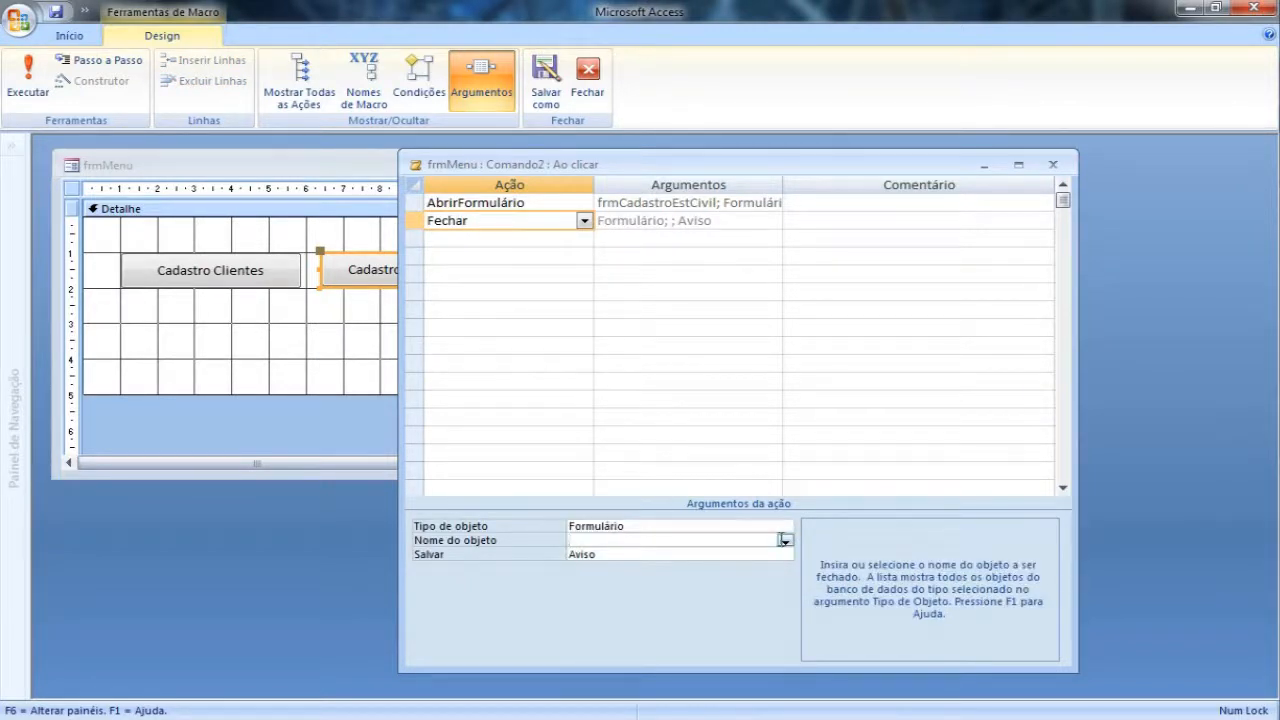
left_click(785, 540)
left_click(614, 581)
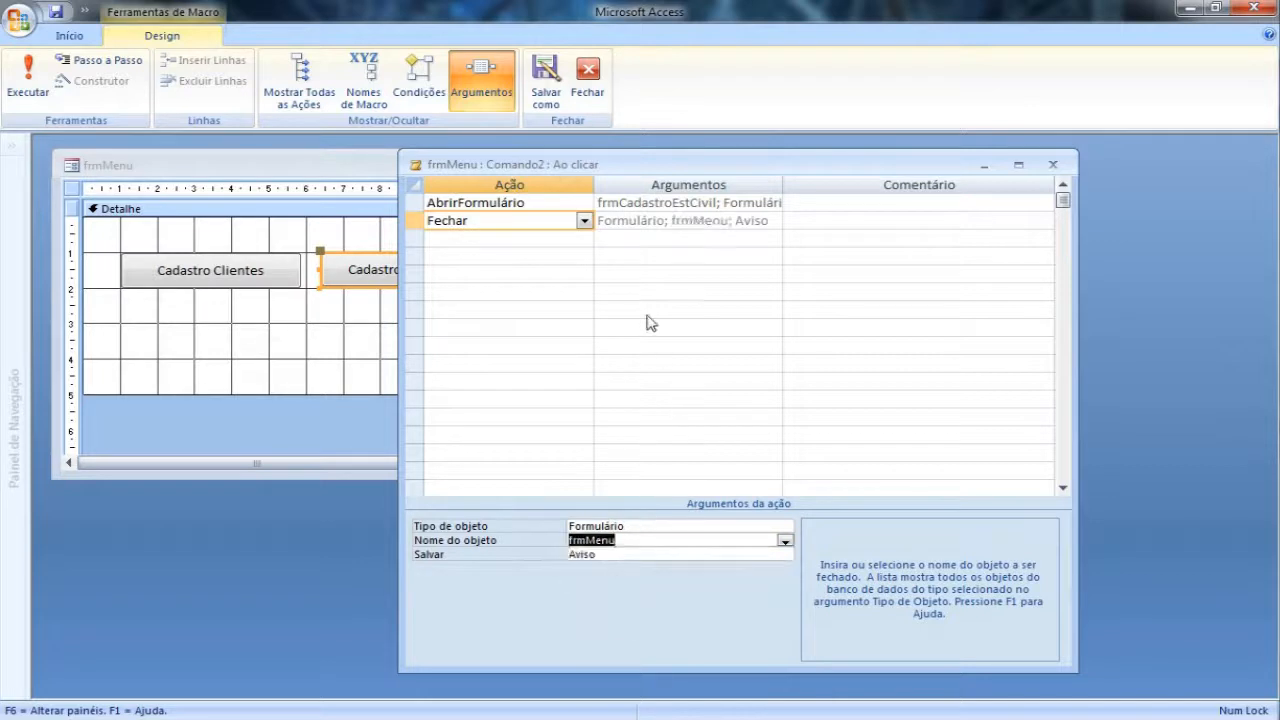
Step: Close the embedded macro of the Cadastro Estado Civil button and save its changes
left_click(637, 258)
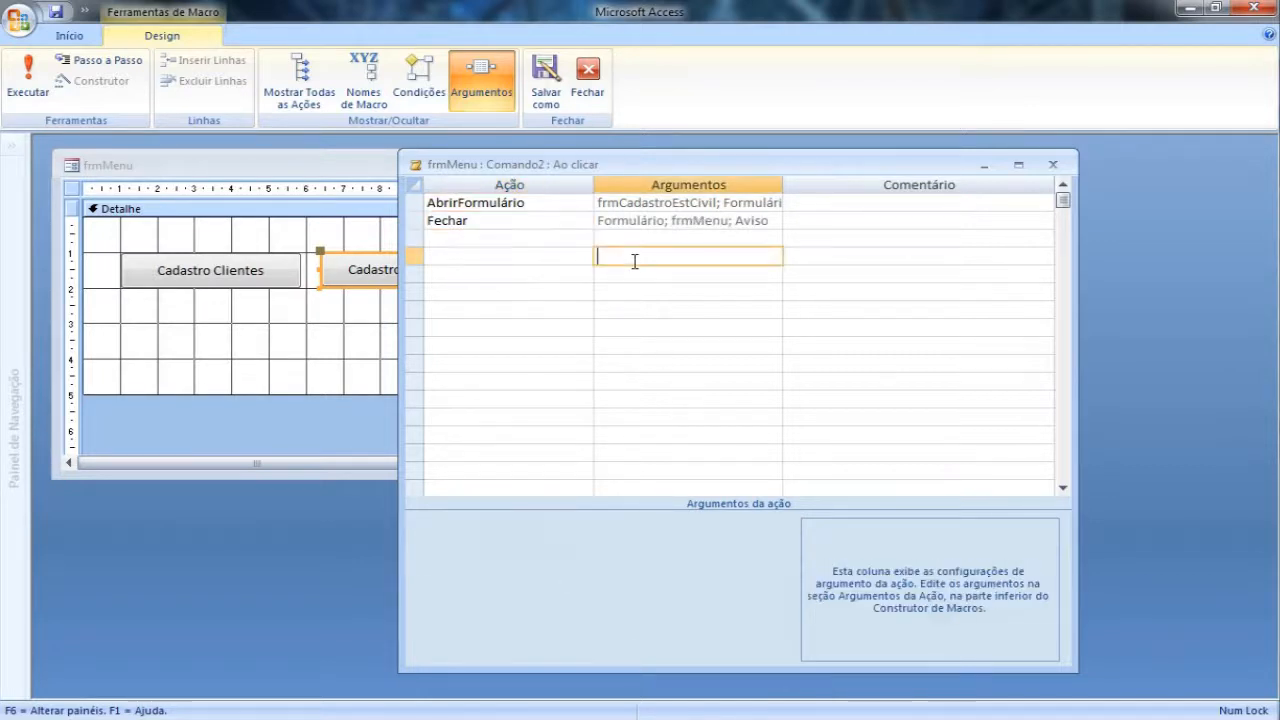
left_click(1052, 166)
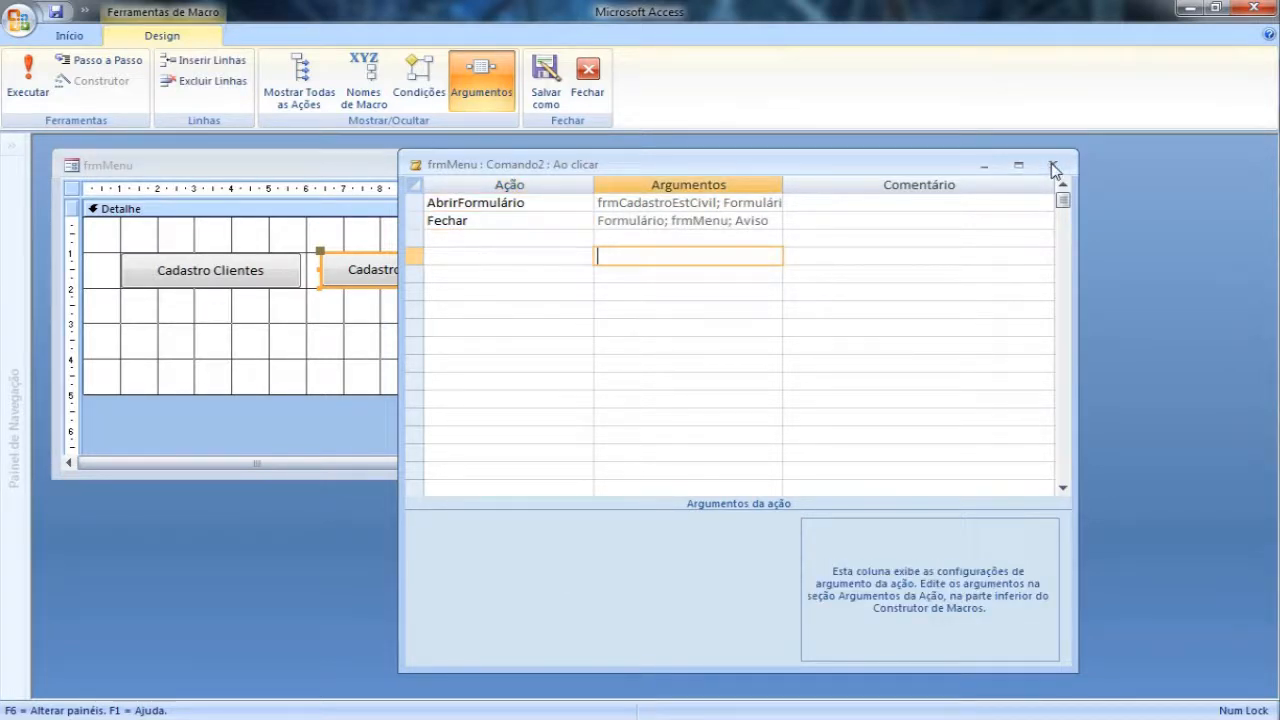
left_click(561, 417)
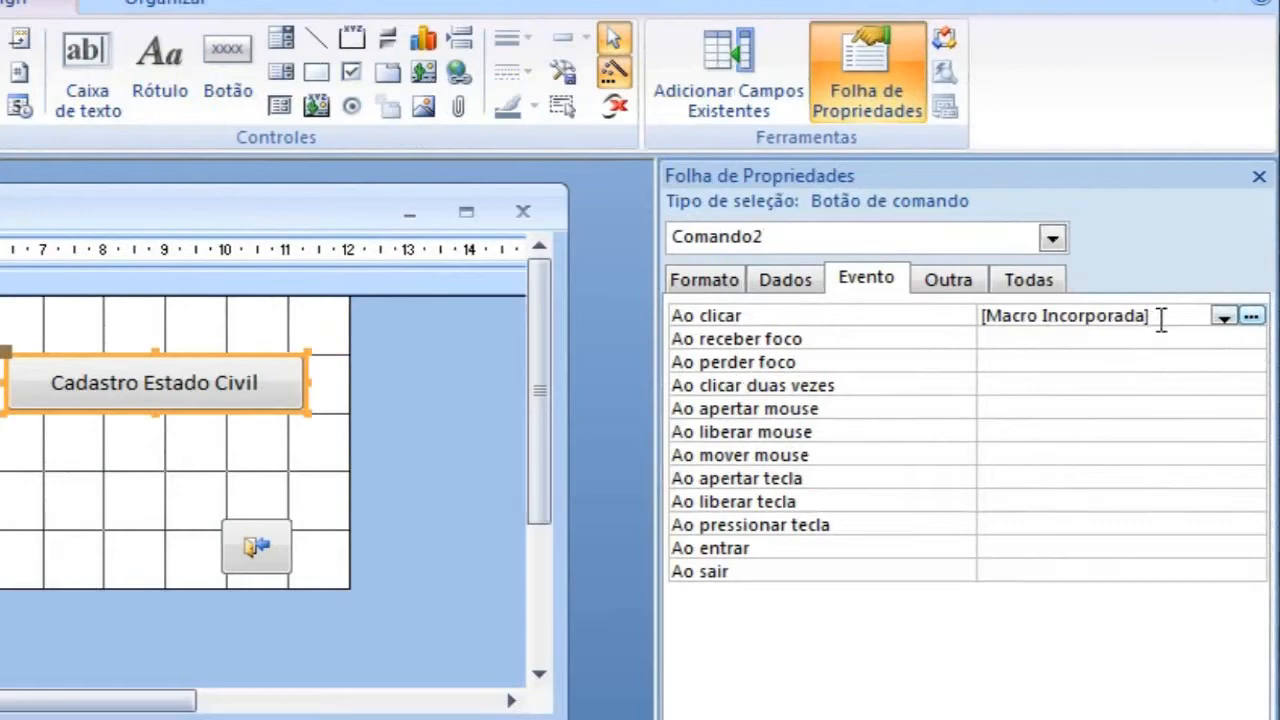
Step: Reopen the embedded macro behind the button's Ao clicar event to review its actions, and close it again
left_click(1006, 338)
left_click(1040, 315)
left_click(1251, 316)
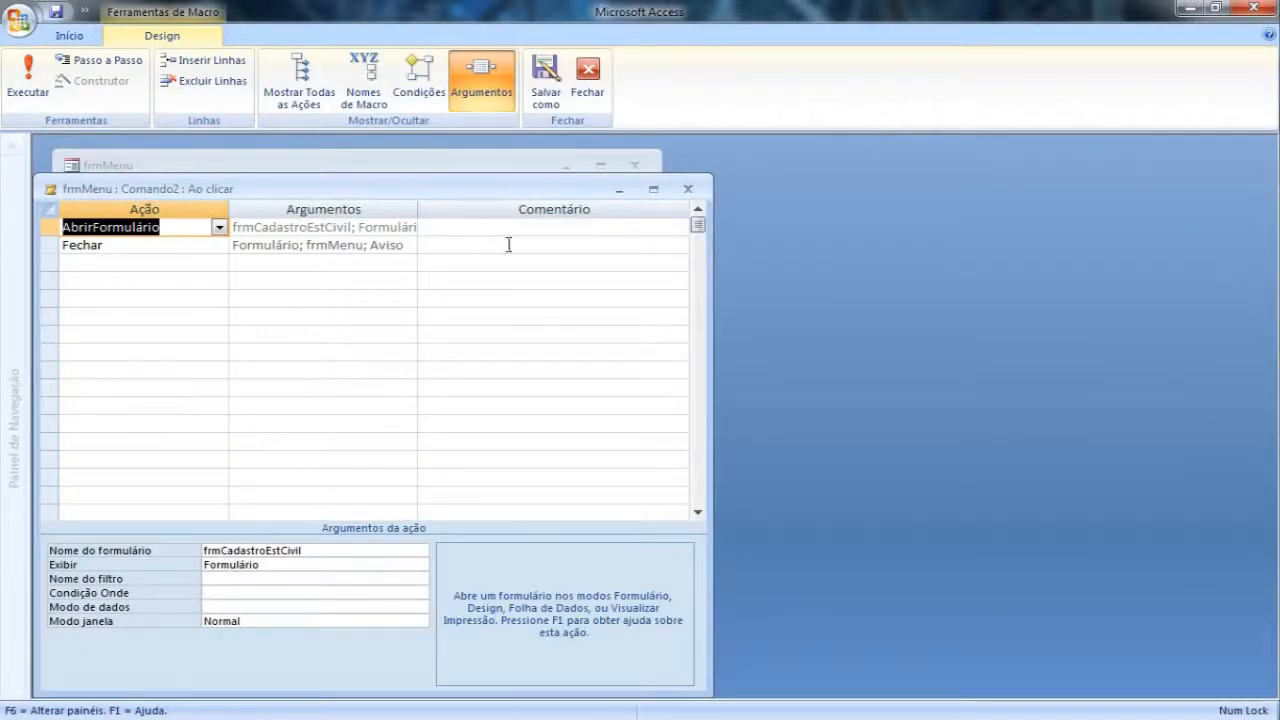
left_click(687, 188)
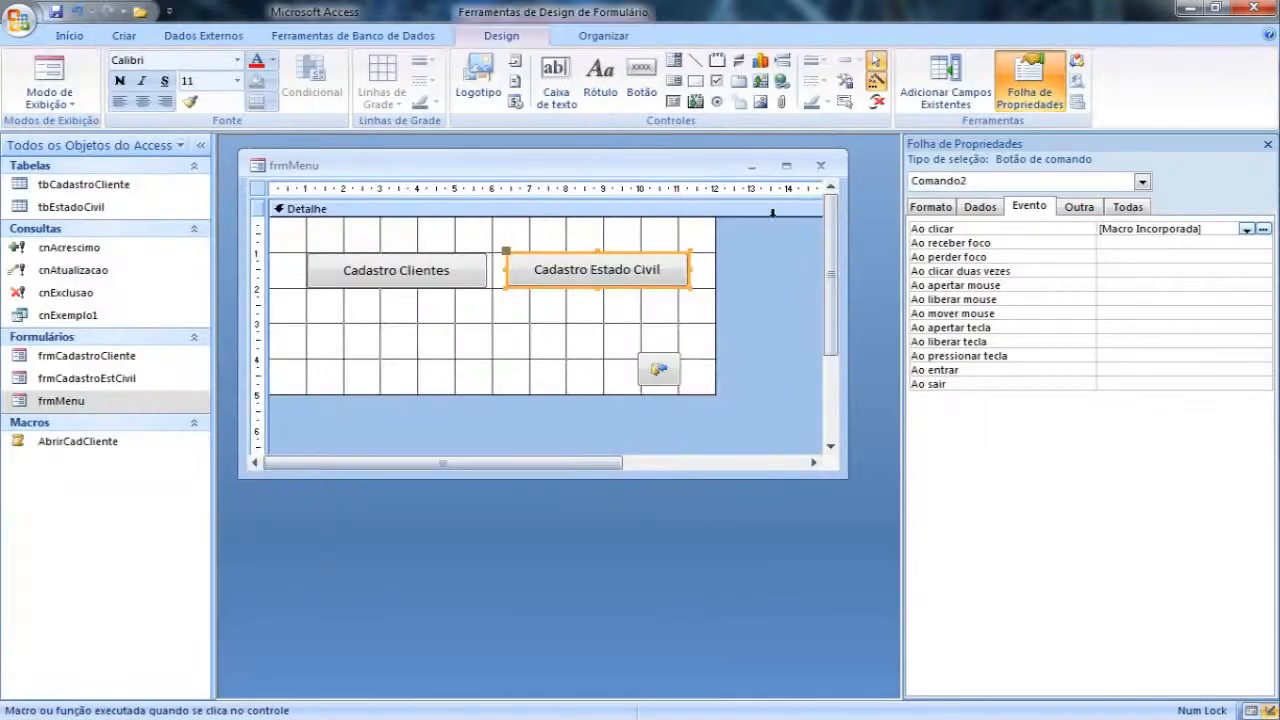
left_click(1108, 242)
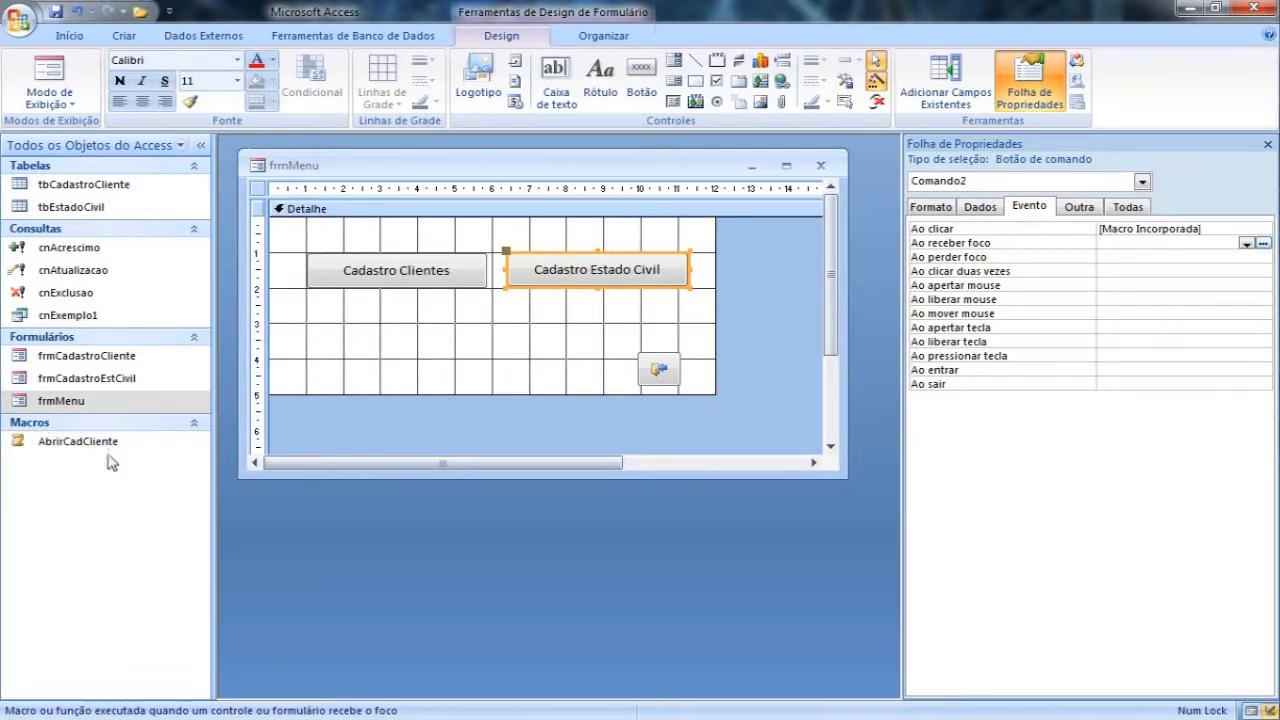
Step: Show frmMenu in form view, test its Cadastro Estado Civil button while saving the design changes, and close the opened form
left_click(48, 78)
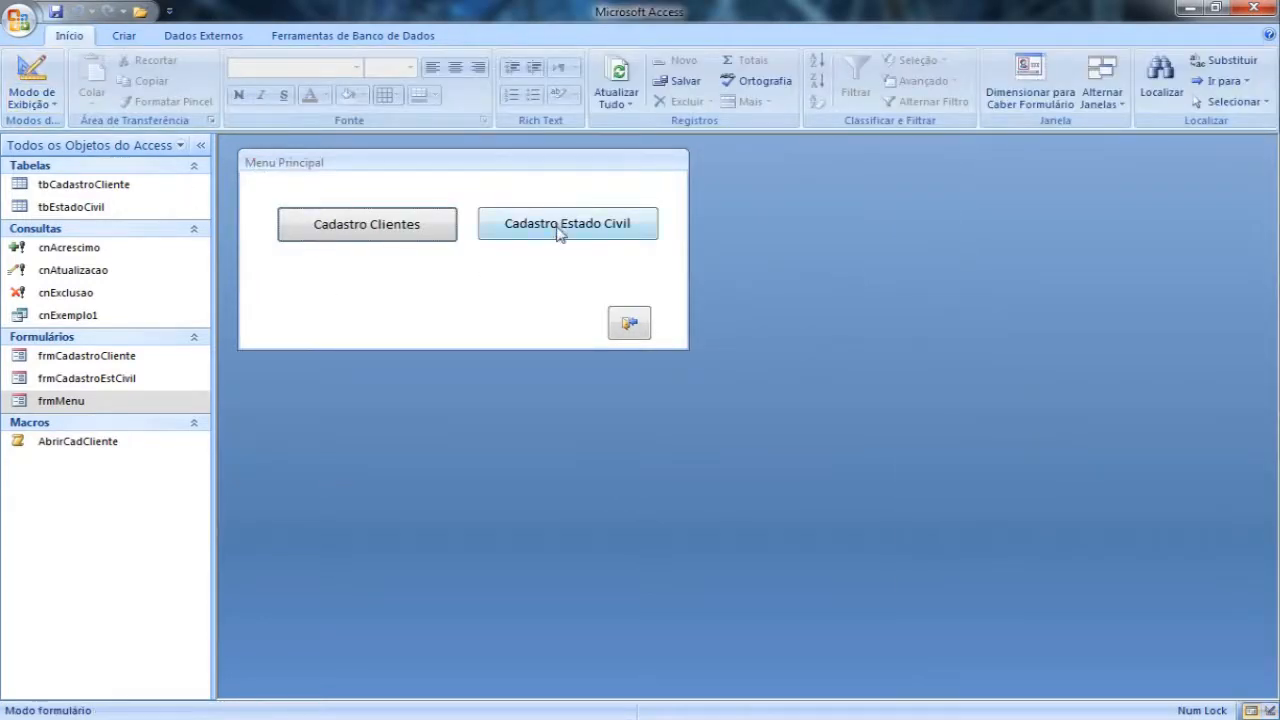
left_click(559, 230)
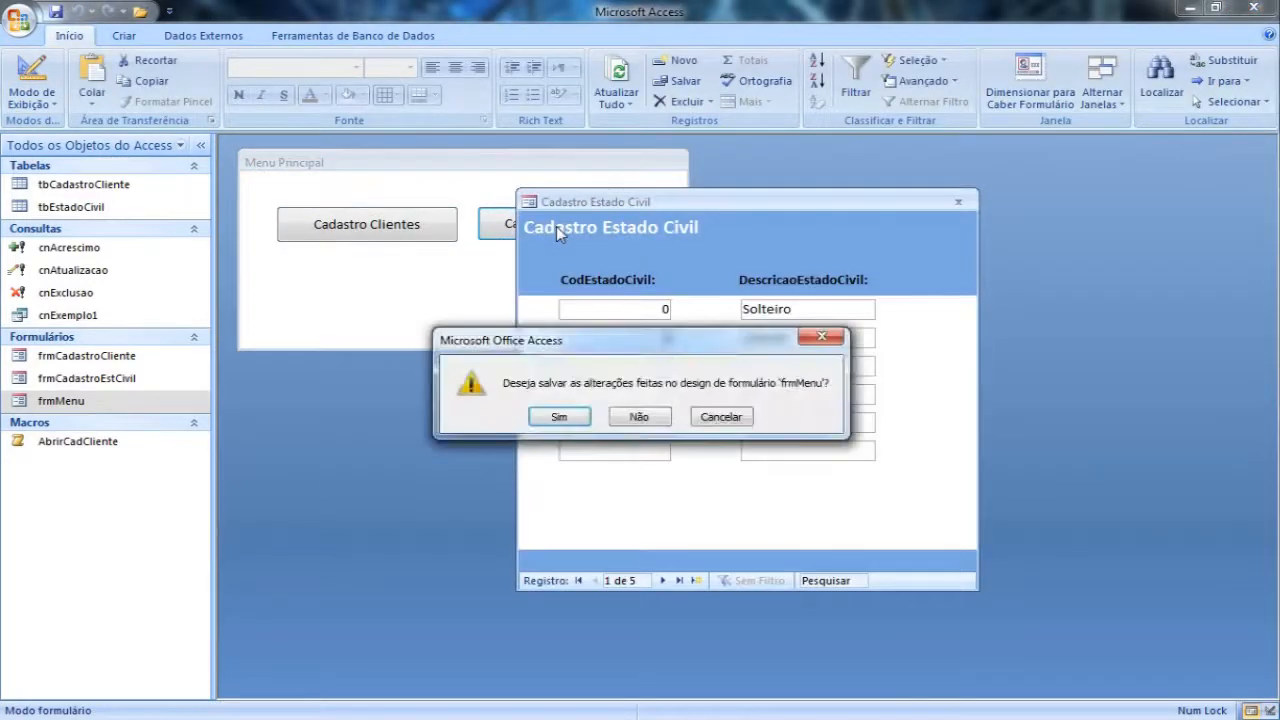
left_click(560, 418)
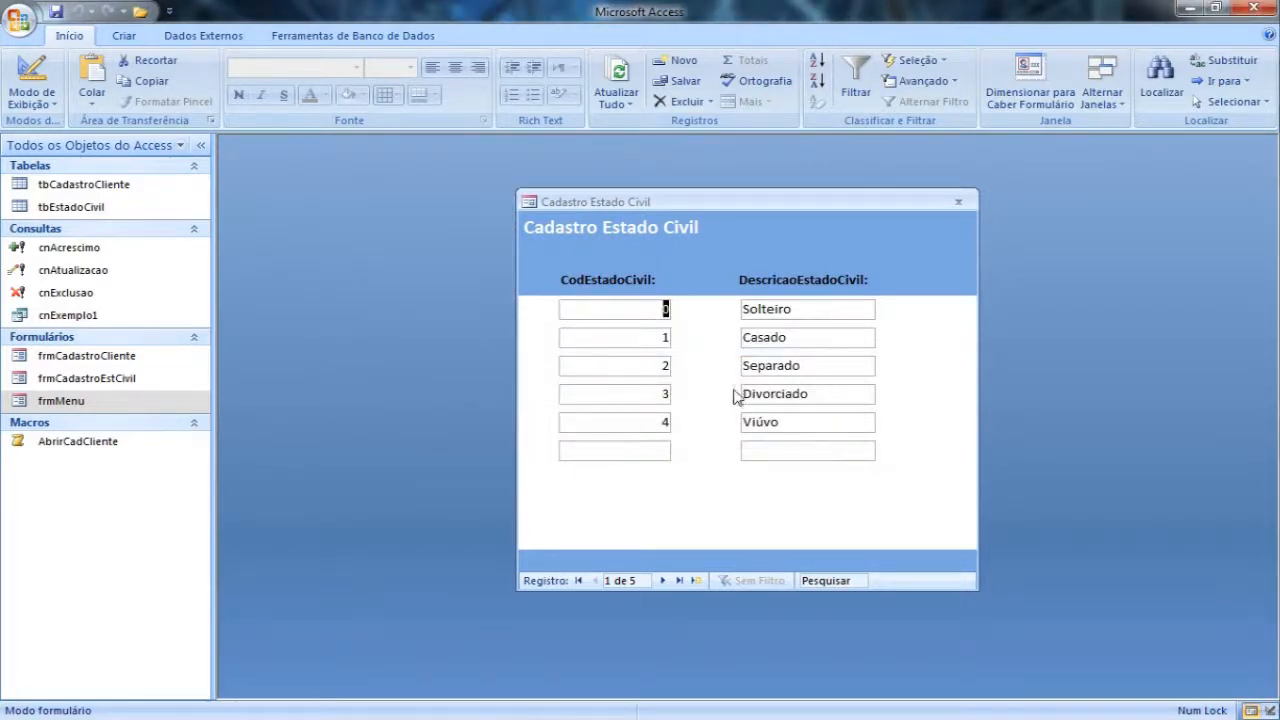
left_click(958, 201)
Step: Reopen frmMenu, test the Cadastro Estado Civil button once more, and close the marital status form
double_click(126, 401)
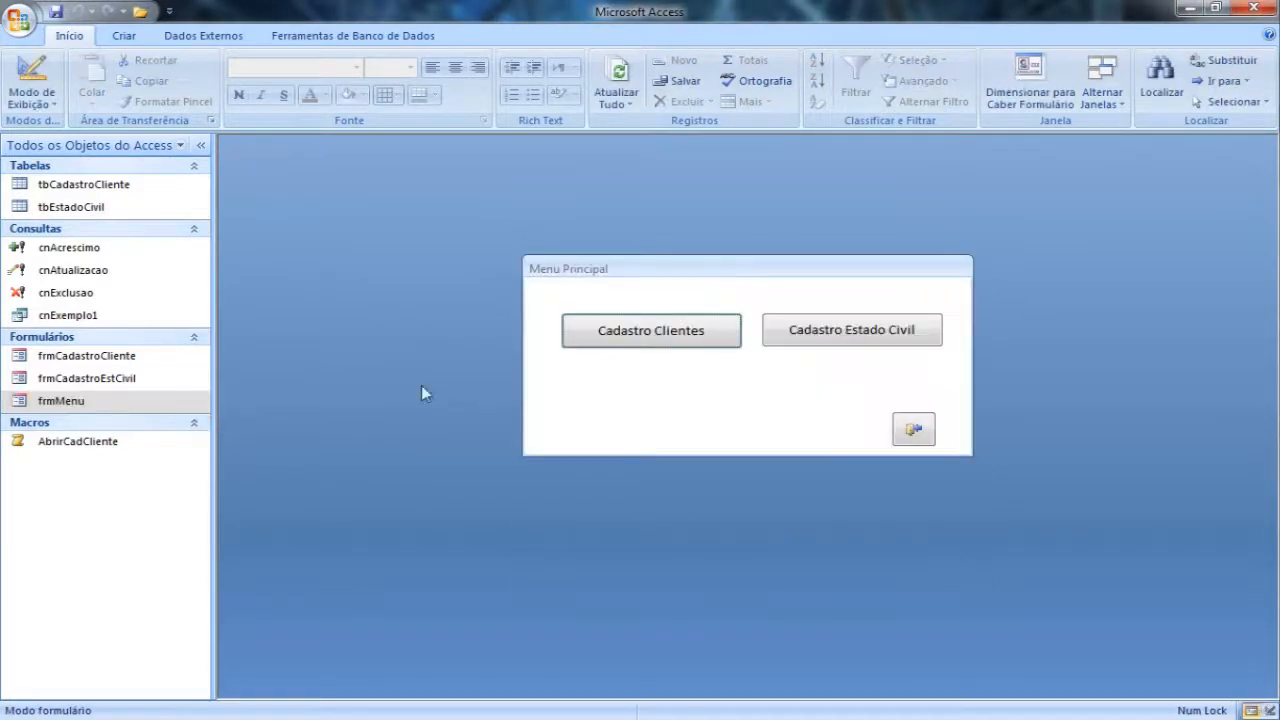
left_click(840, 344)
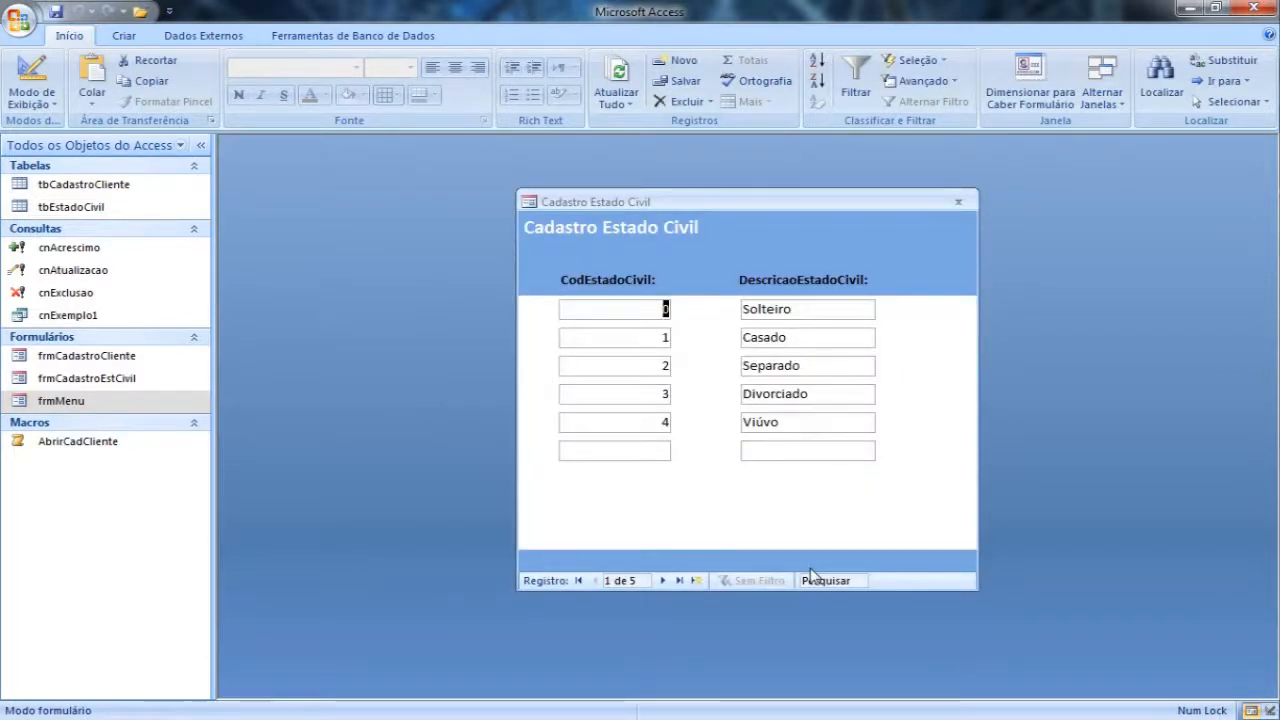
left_click(959, 203)
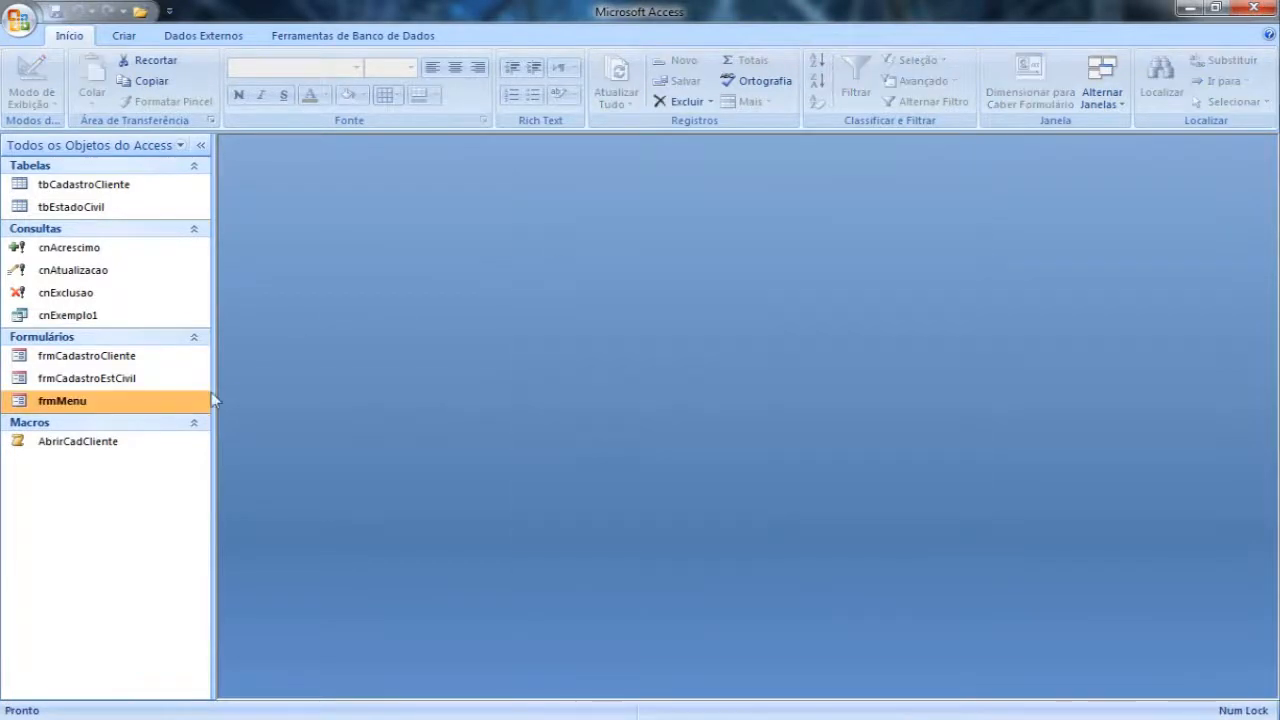
Step: Open frmCadastroCliente in Modo Design, reposition its window, and enlarge it to show more of the detail area
right_click(126, 368)
left_click(258, 410)
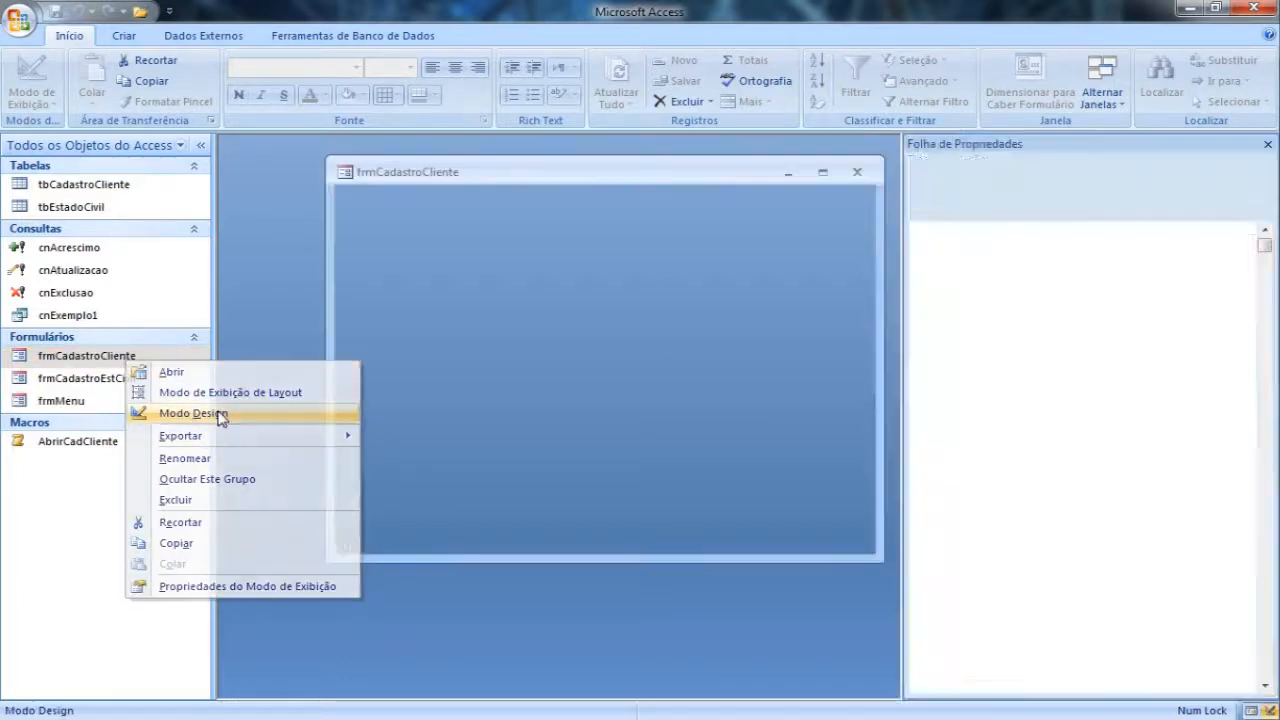
left_click_drag(499, 170, 427, 154)
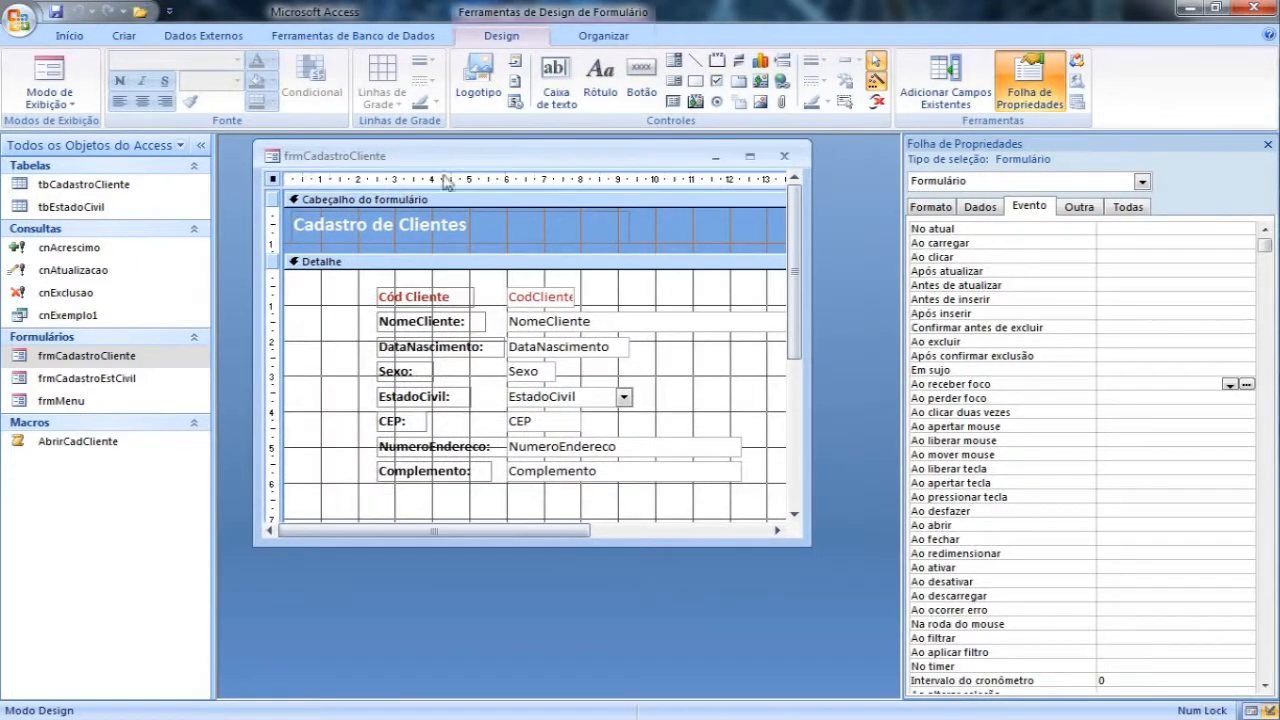
left_click_drag(808, 546, 870, 651)
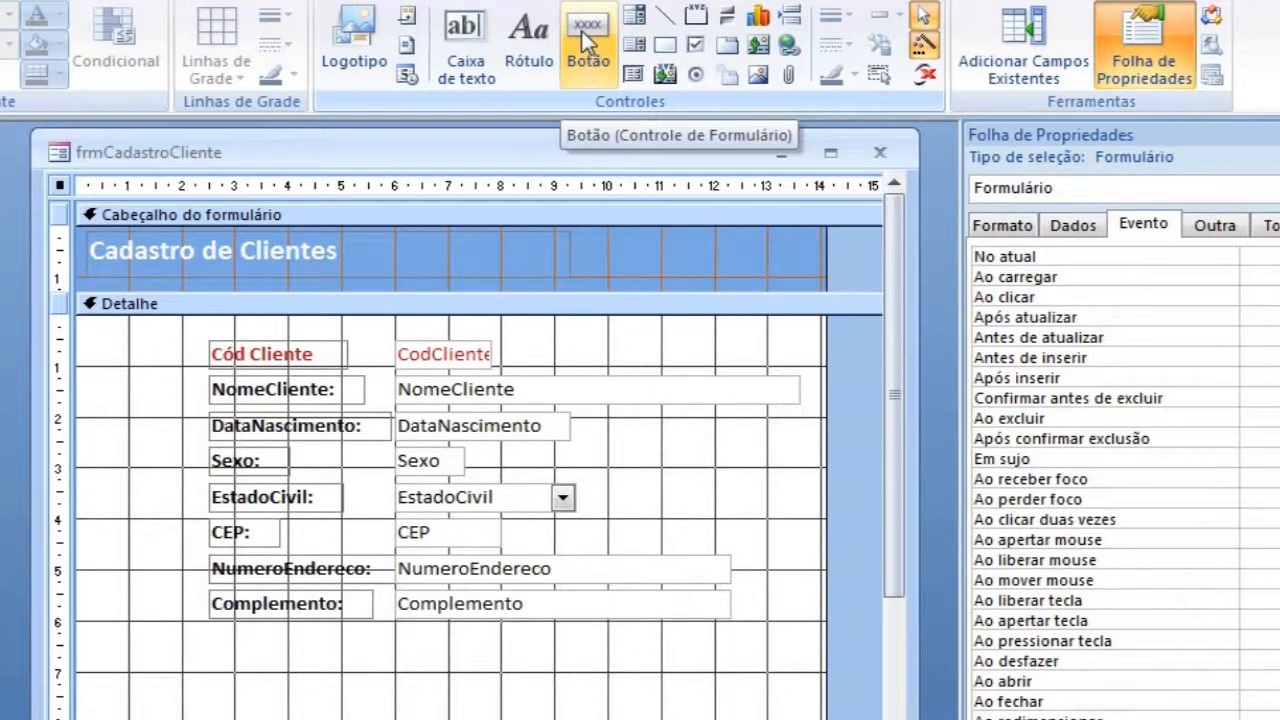
Step: Place a command button below the Complemento label with the action Ir para primeiro registro and the image Ir para Primeira
left_click(588, 42)
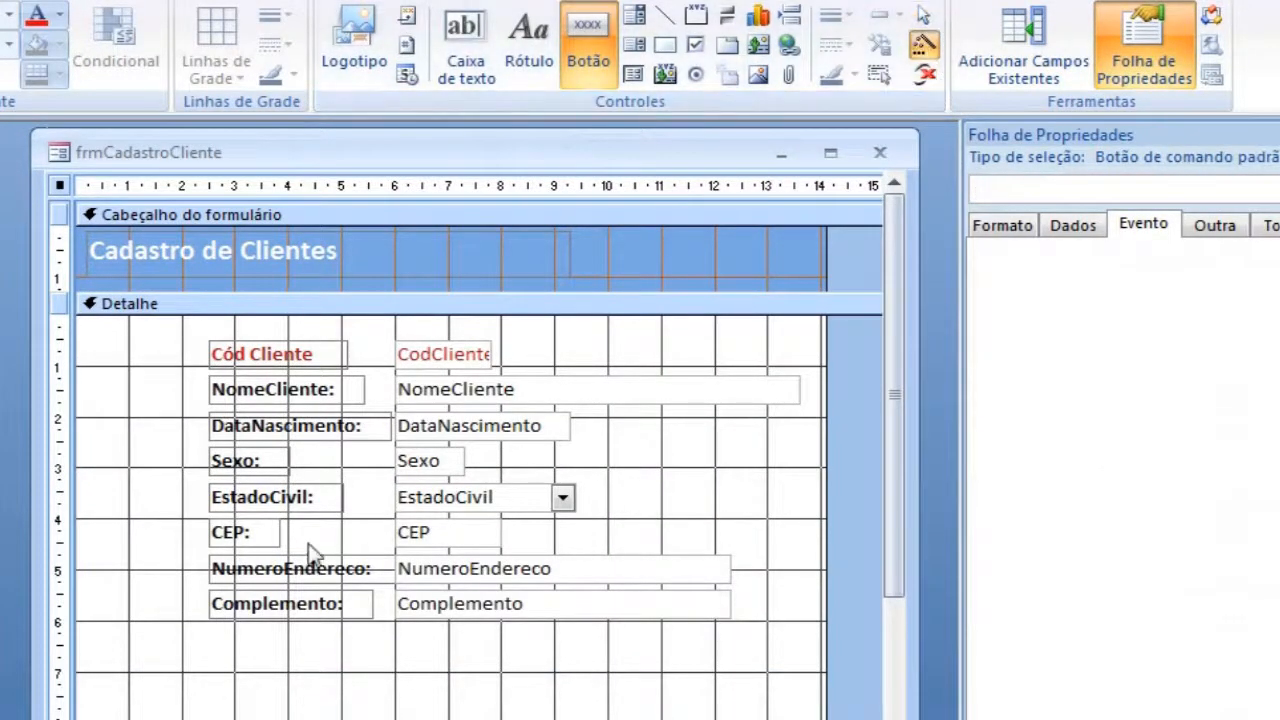
left_click(197, 650)
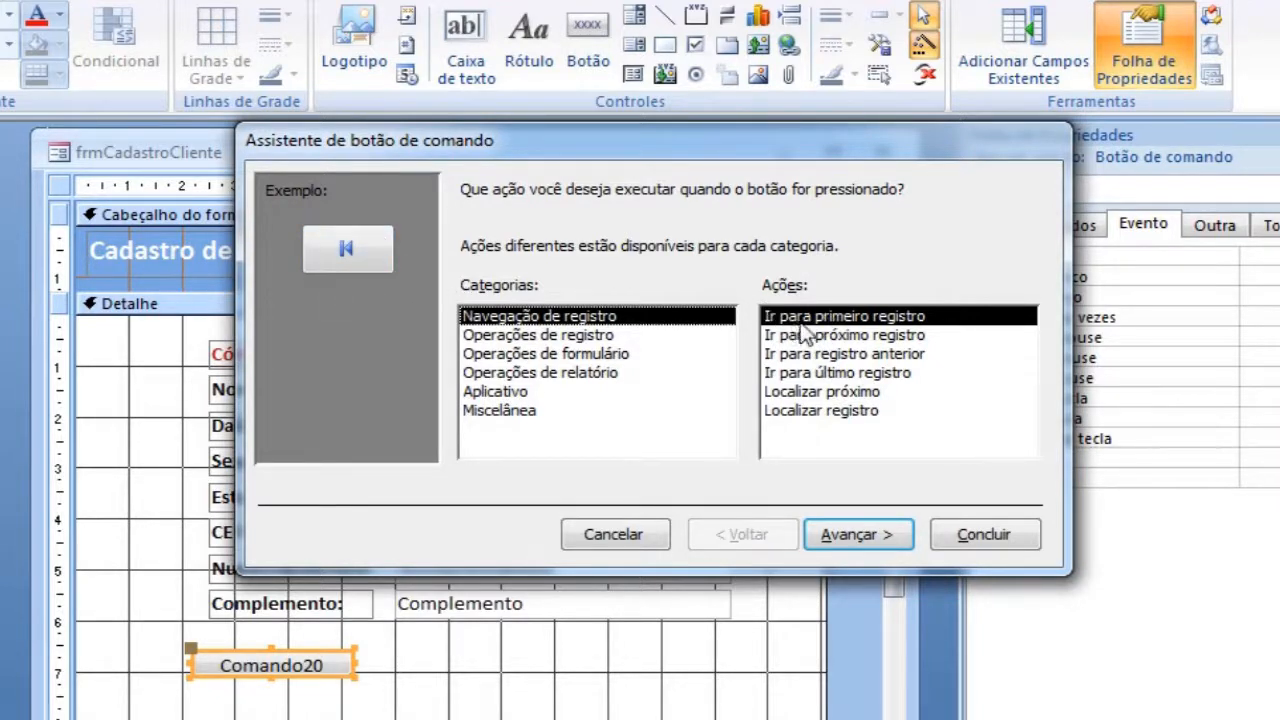
left_click(858, 535)
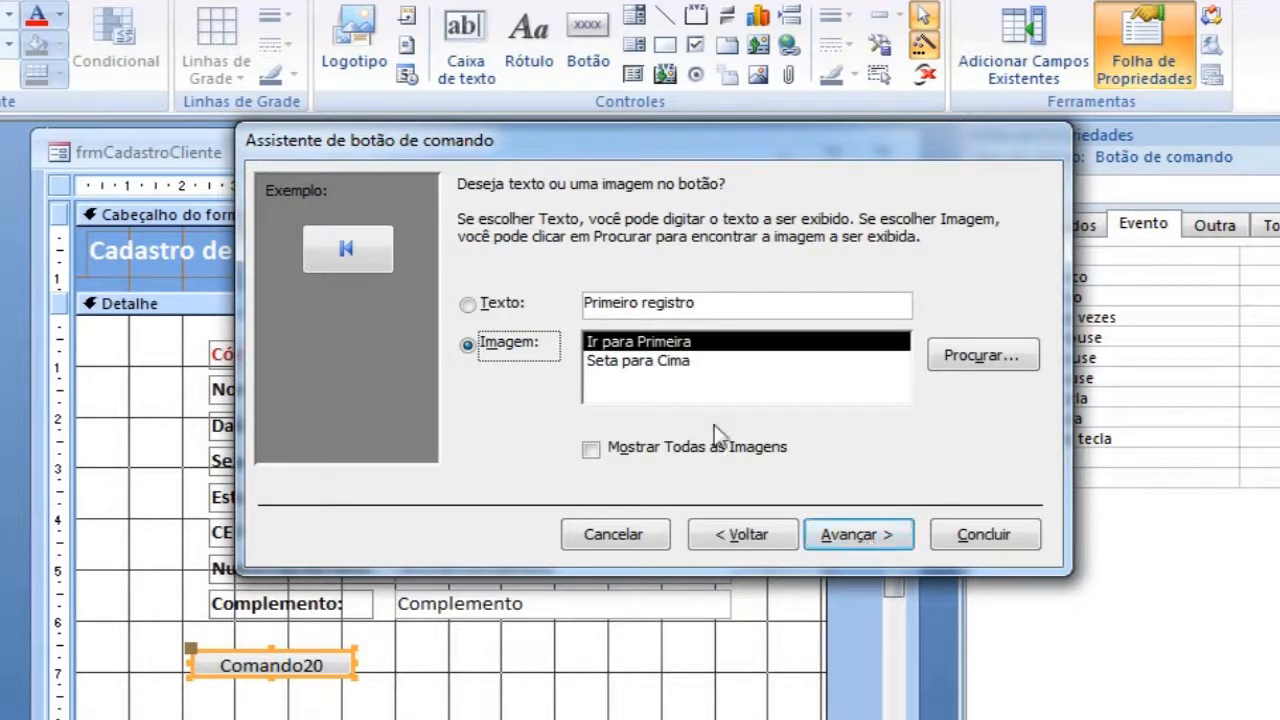
left_click(640, 362)
left_click(645, 342)
left_click(645, 361)
left_click(650, 342)
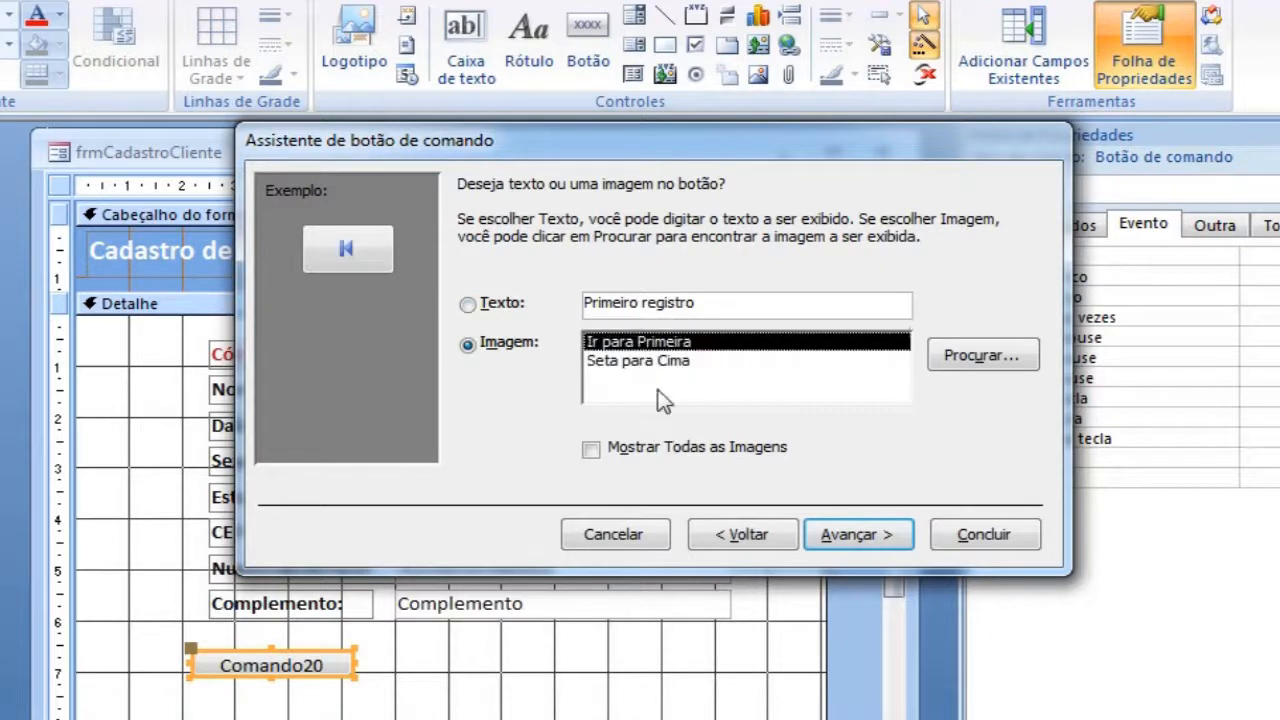
left_click(851, 540)
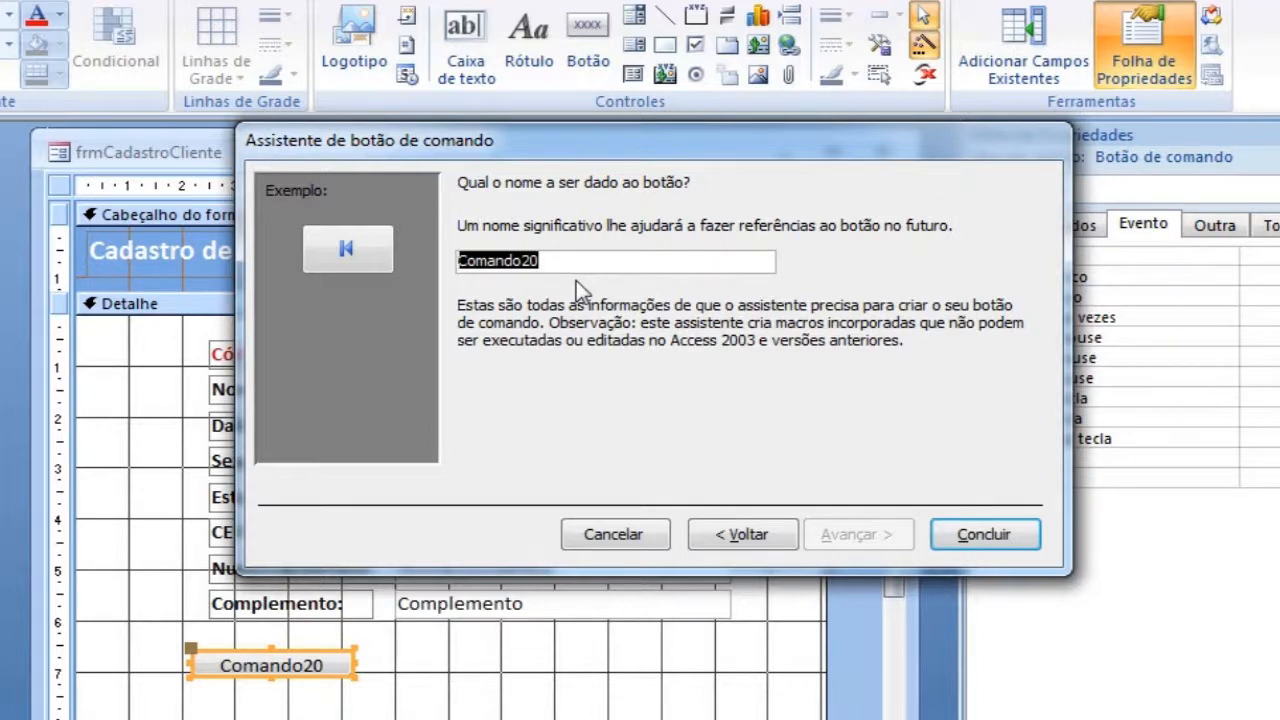
Step: Name the first-record button btnPrimeiroReg, finish the wizard, and move the button slightly up below the Complemento label
type("btn")
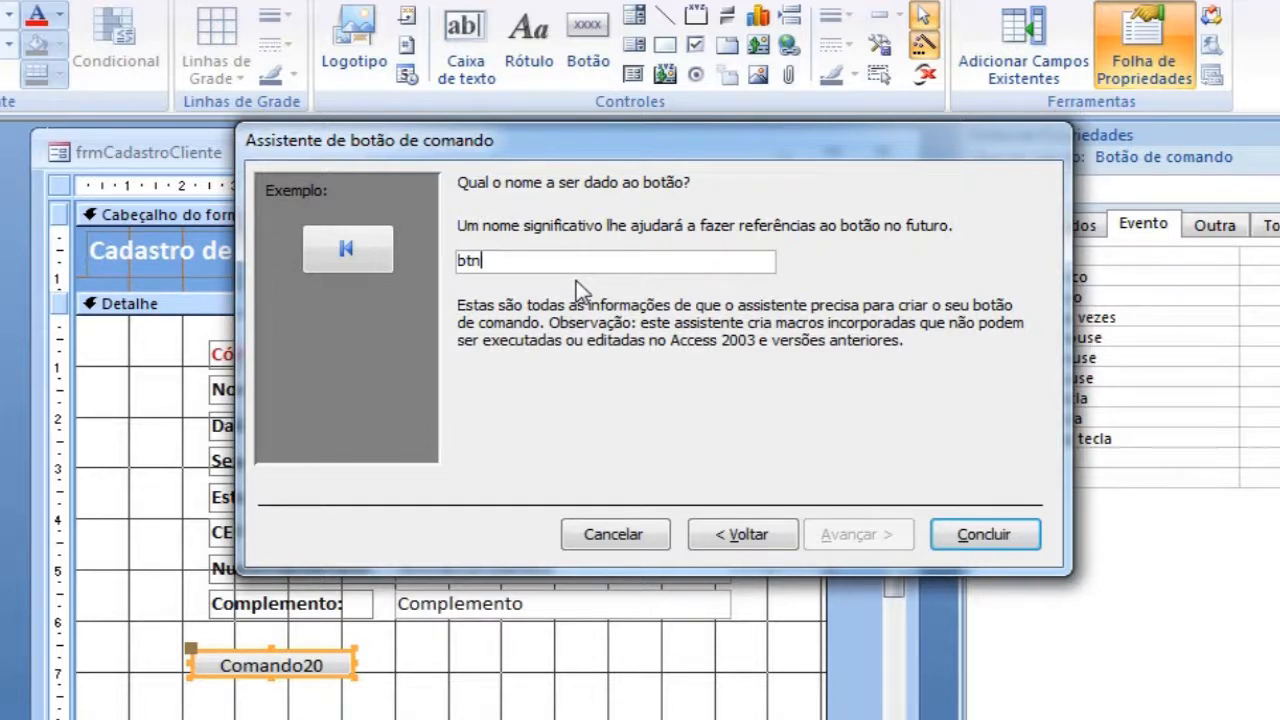
type("PrimeiroReg")
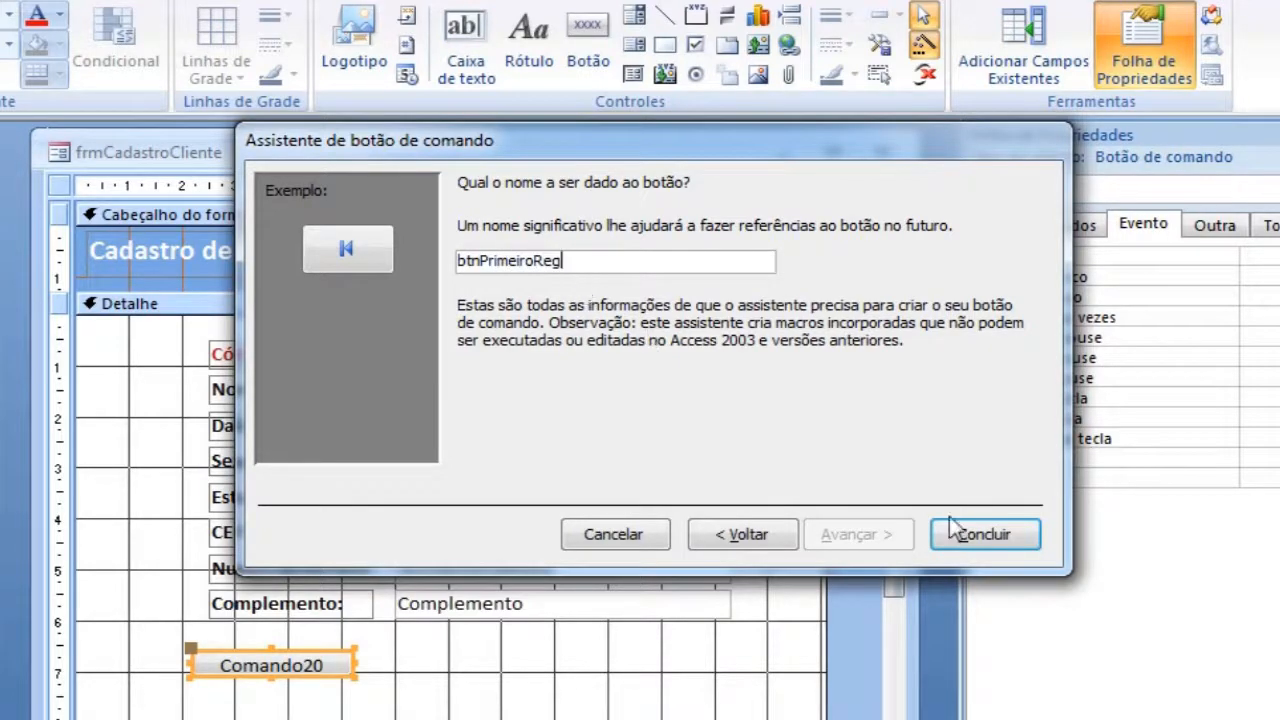
left_click(996, 543)
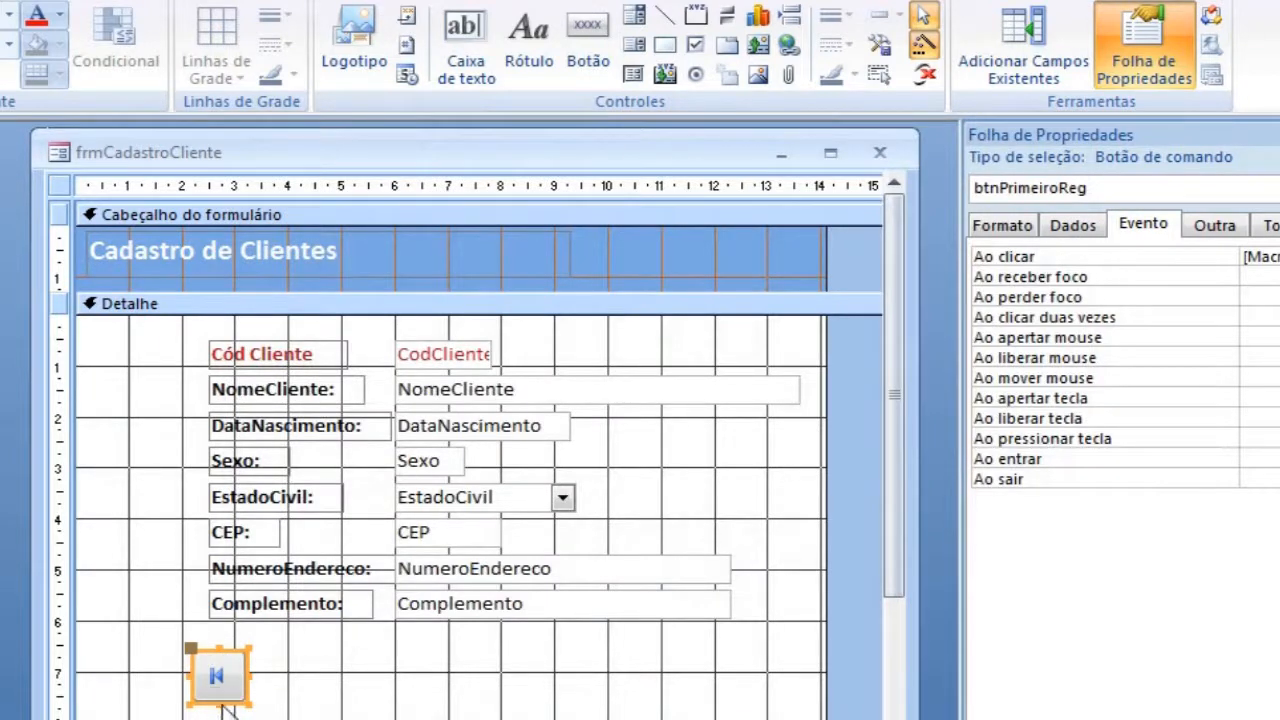
left_click_drag(226, 702, 222, 670)
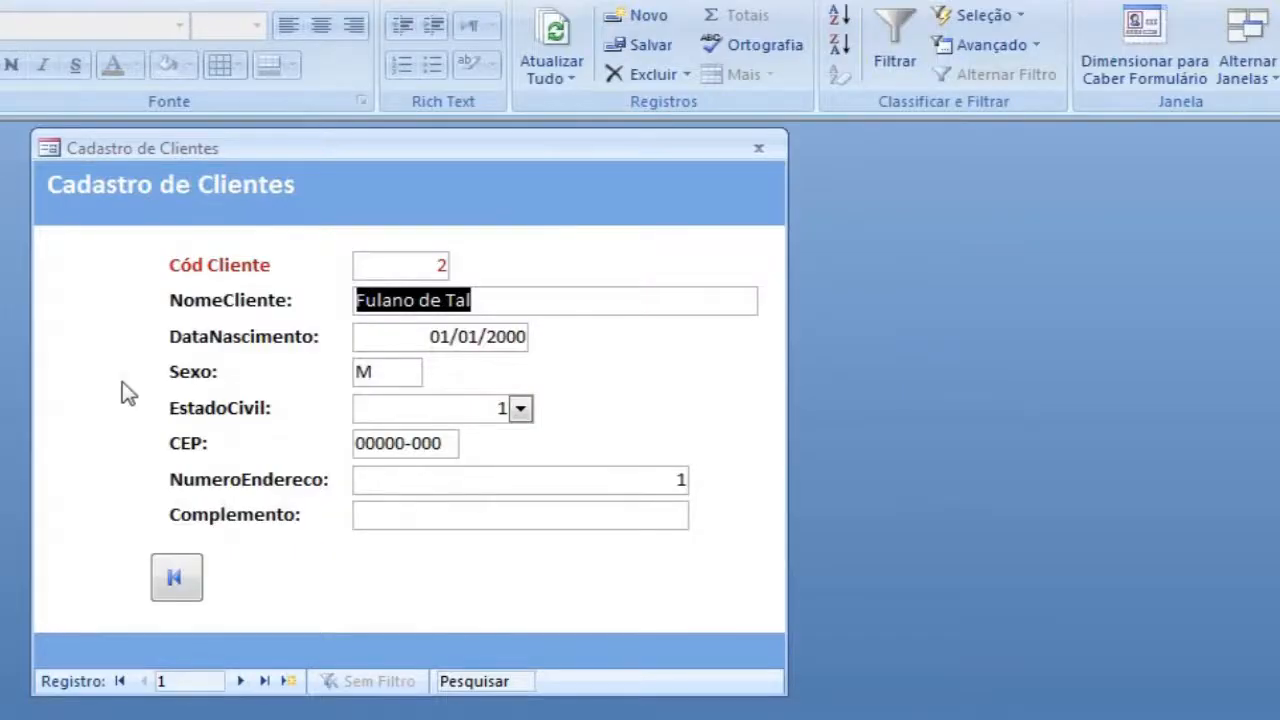
Step: Test the first-record button in form view from later records and from the last record, and return to Modo Design
left_click(247, 680)
left_click(247, 680)
left_click(247, 680)
left_click(247, 680)
left_click(247, 680)
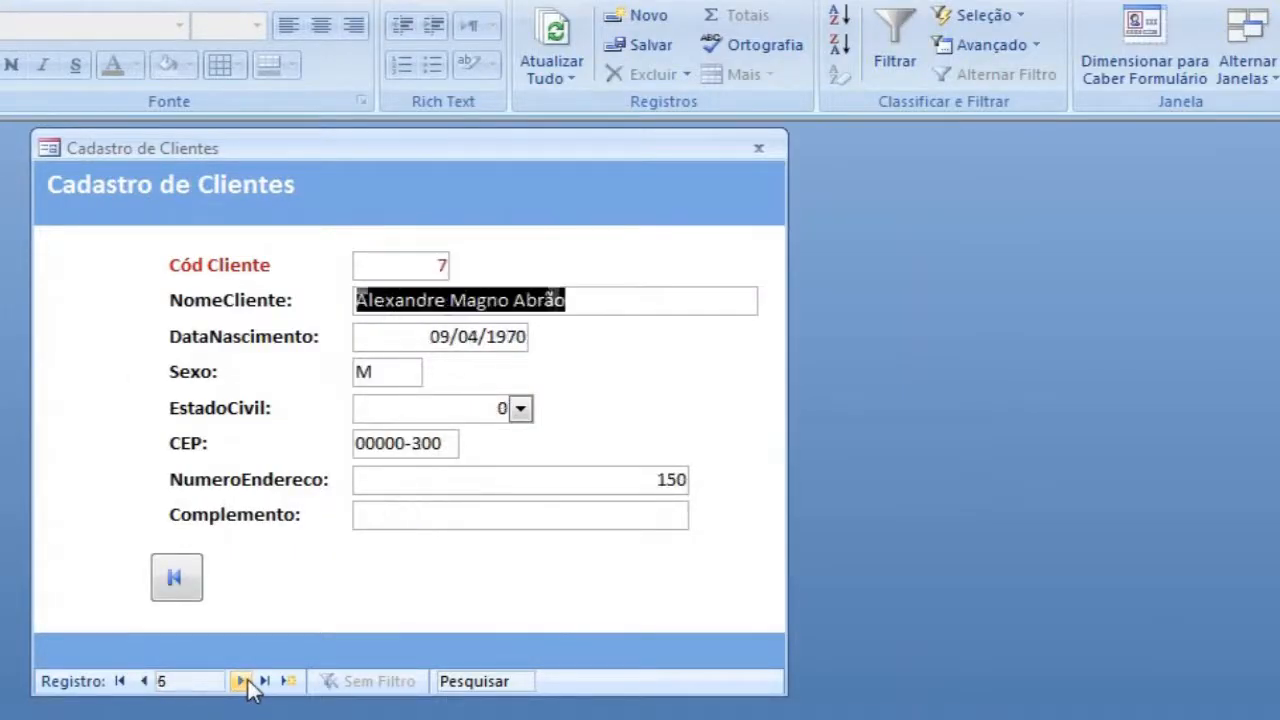
left_click(247, 680)
left_click(176, 578)
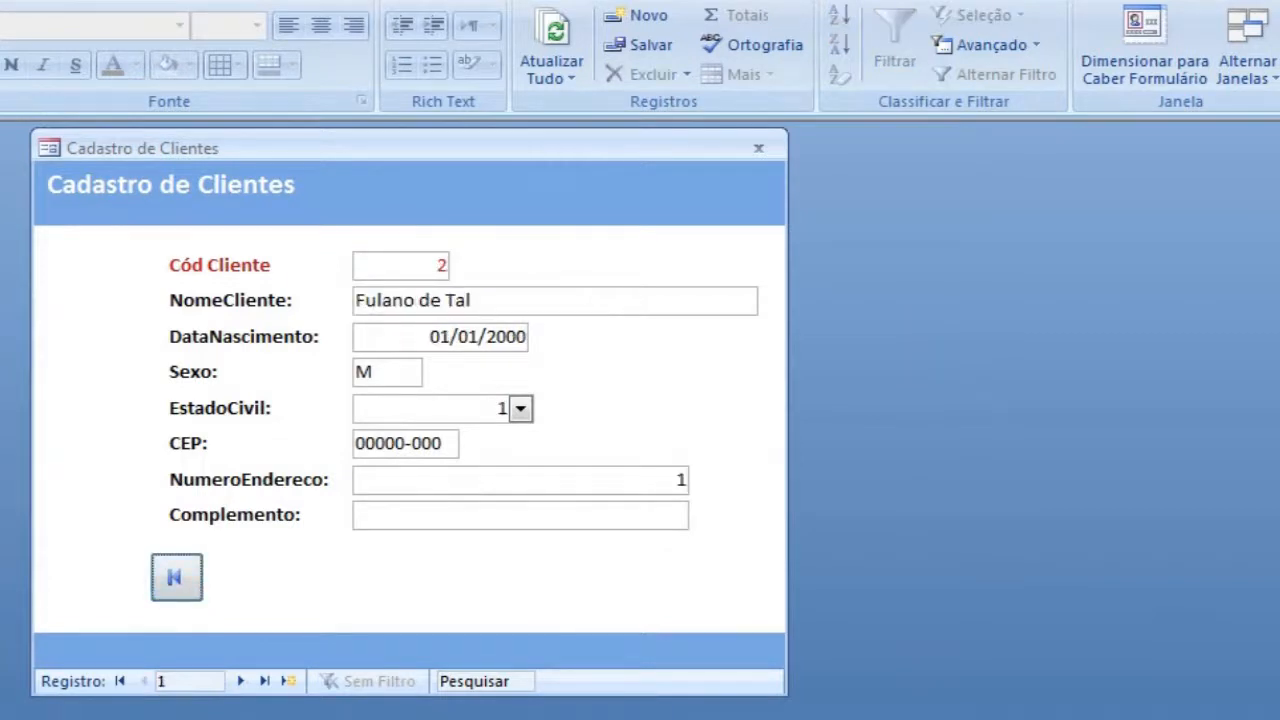
left_click(264, 680)
left_click(188, 592)
right_click(86, 294)
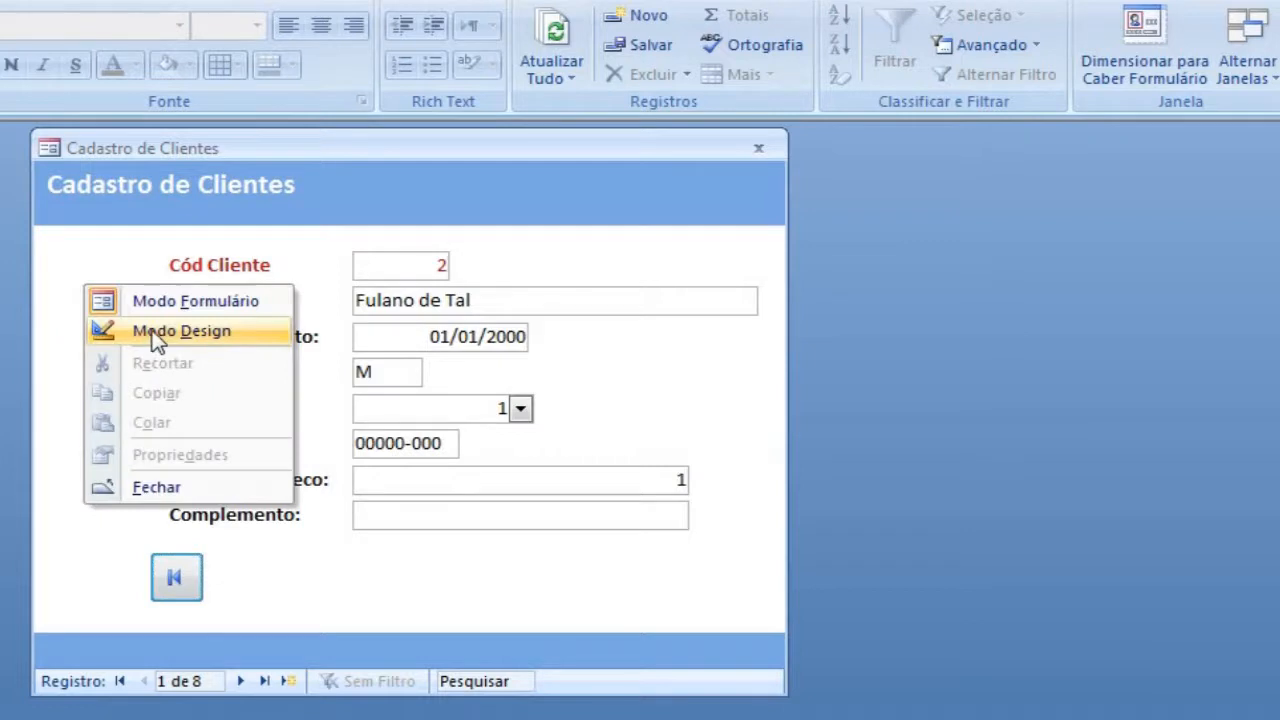
left_click(111, 334)
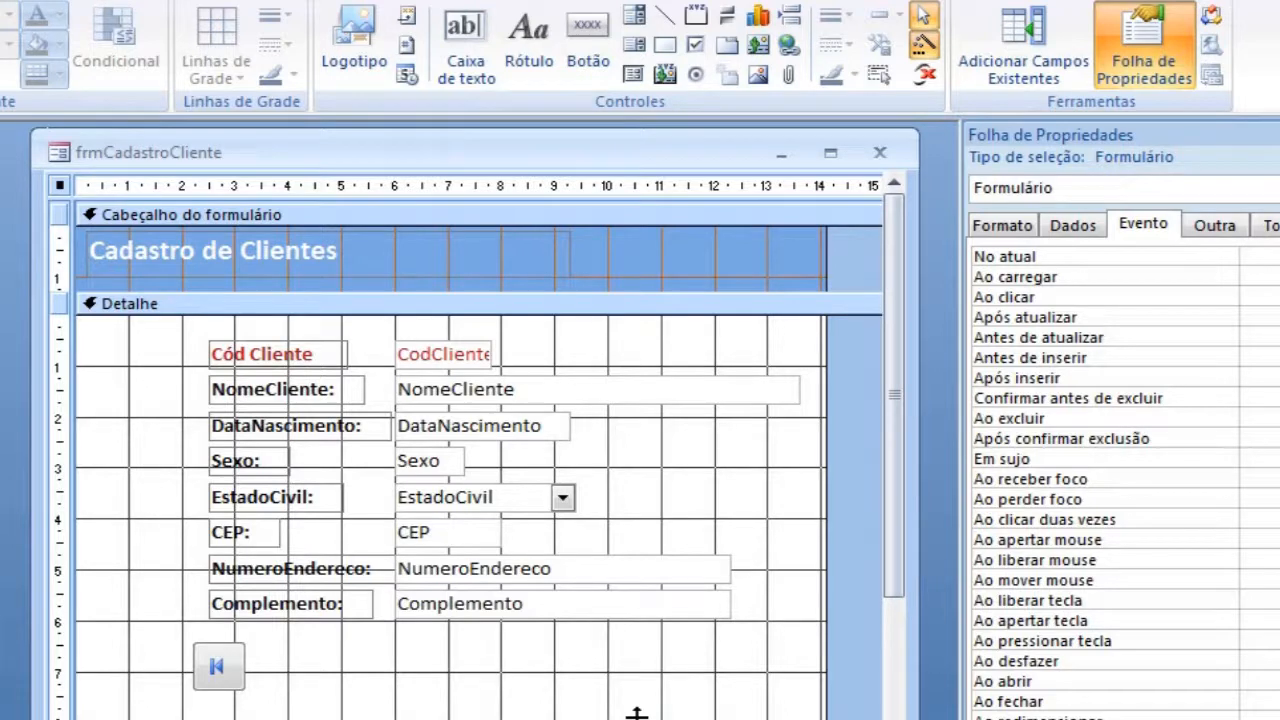
Step: Draw a second command button to the right of the first-record button with the action Ir para registro anterior and its default image
left_click(588, 45)
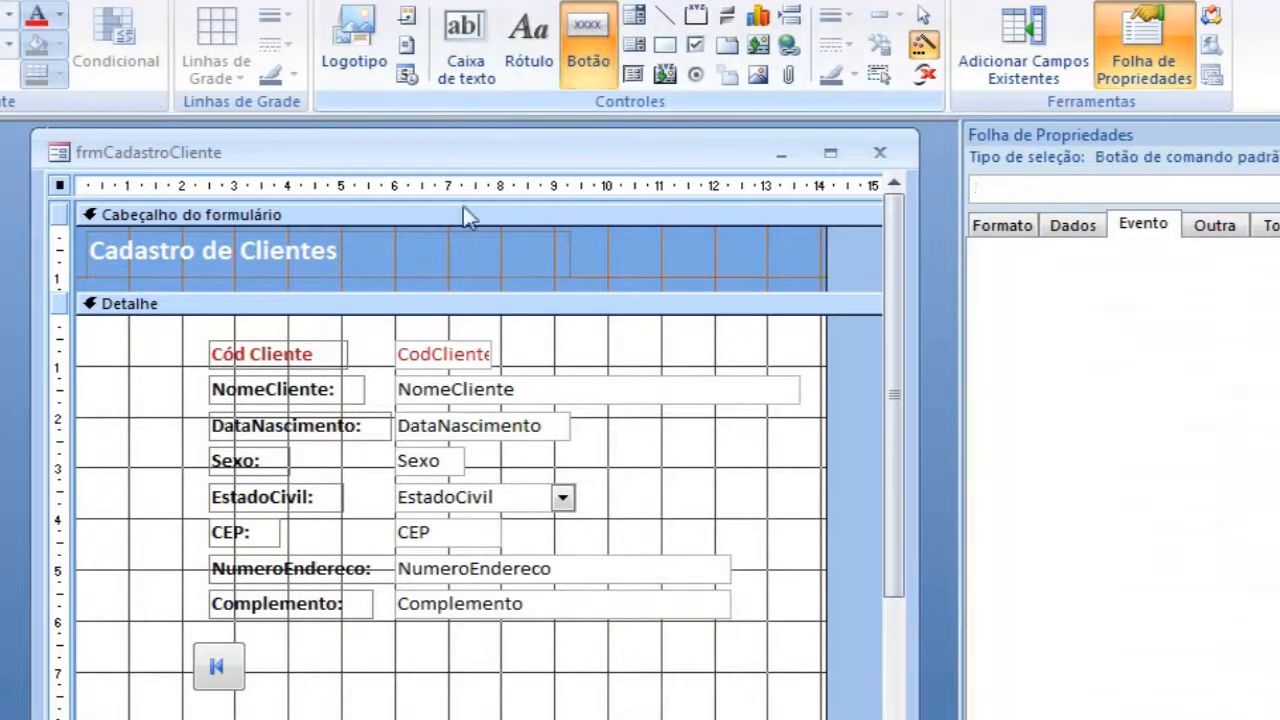
left_click_drag(334, 655, 500, 686)
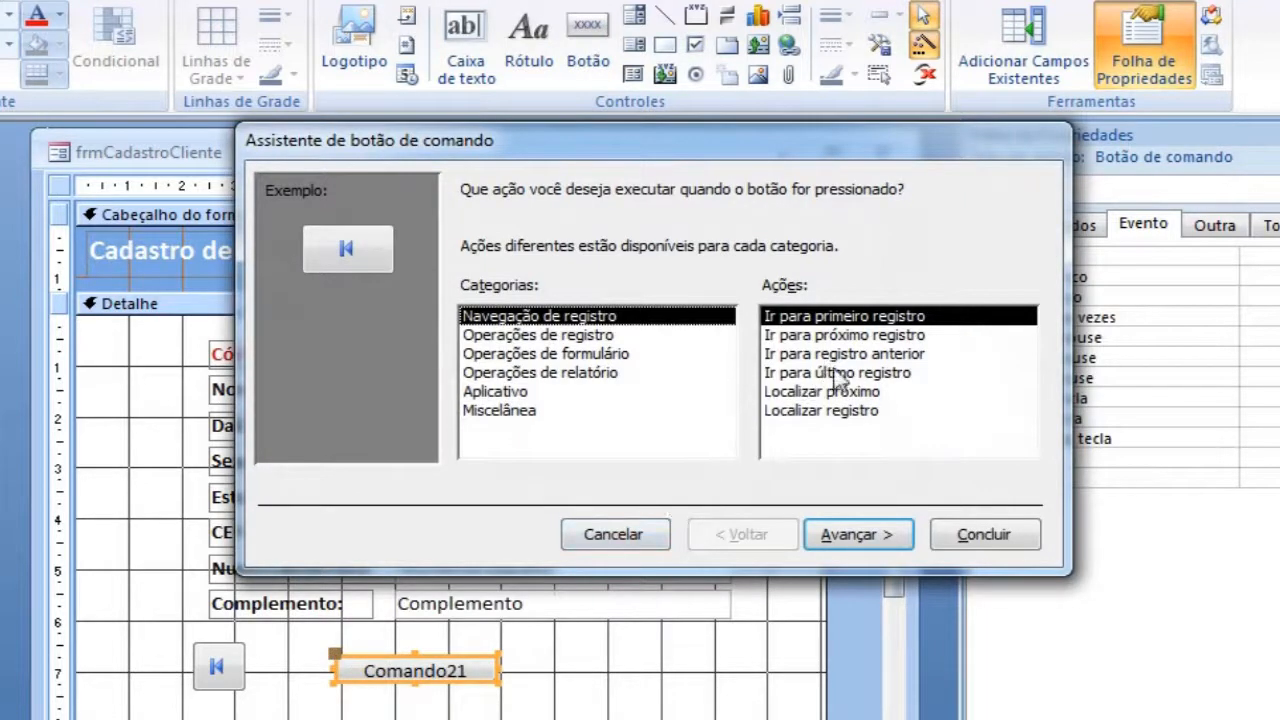
left_click(866, 356)
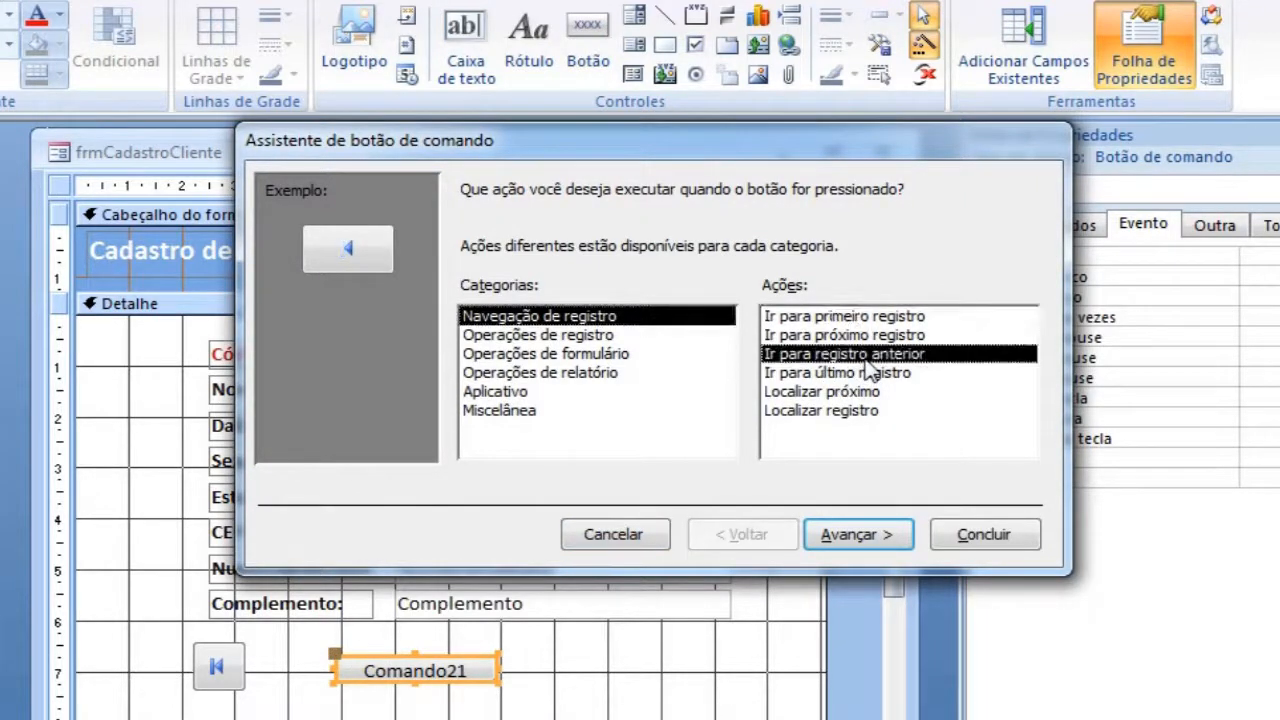
left_click(877, 542)
left_click(877, 542)
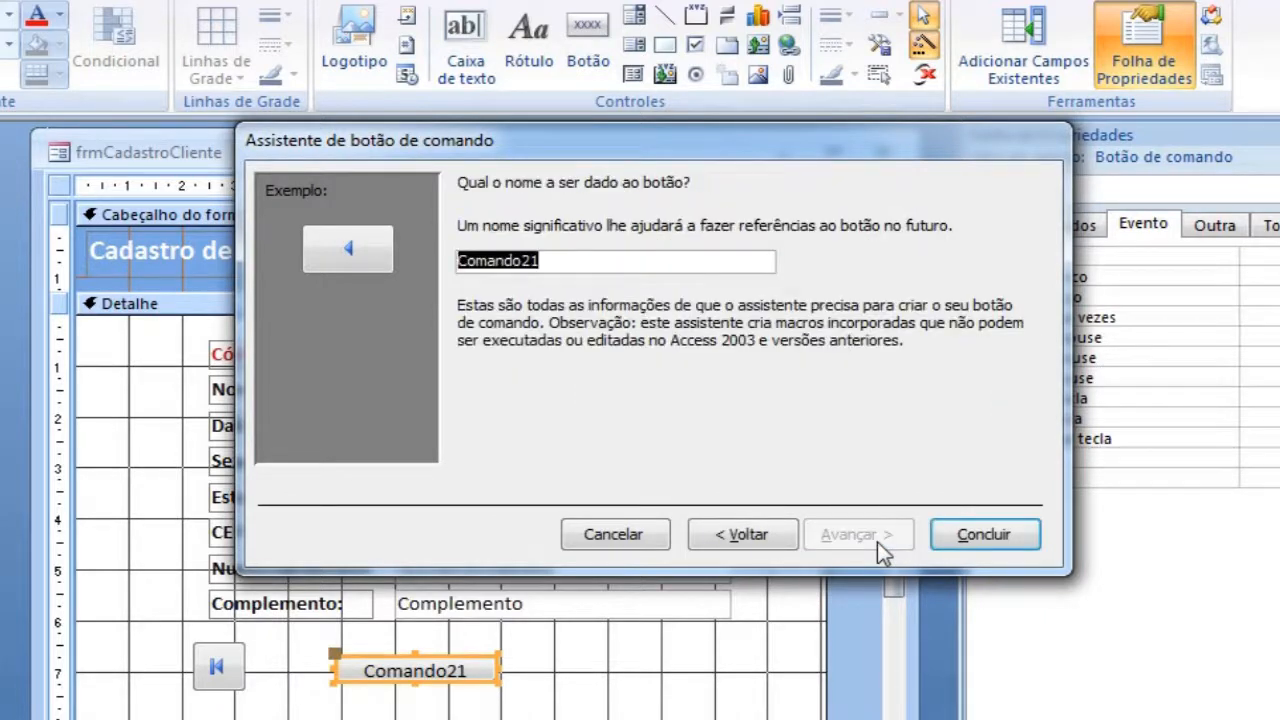
Step: Name the previous-record button btnRegAnterior and place it directly beside the first-record button
type("btn")
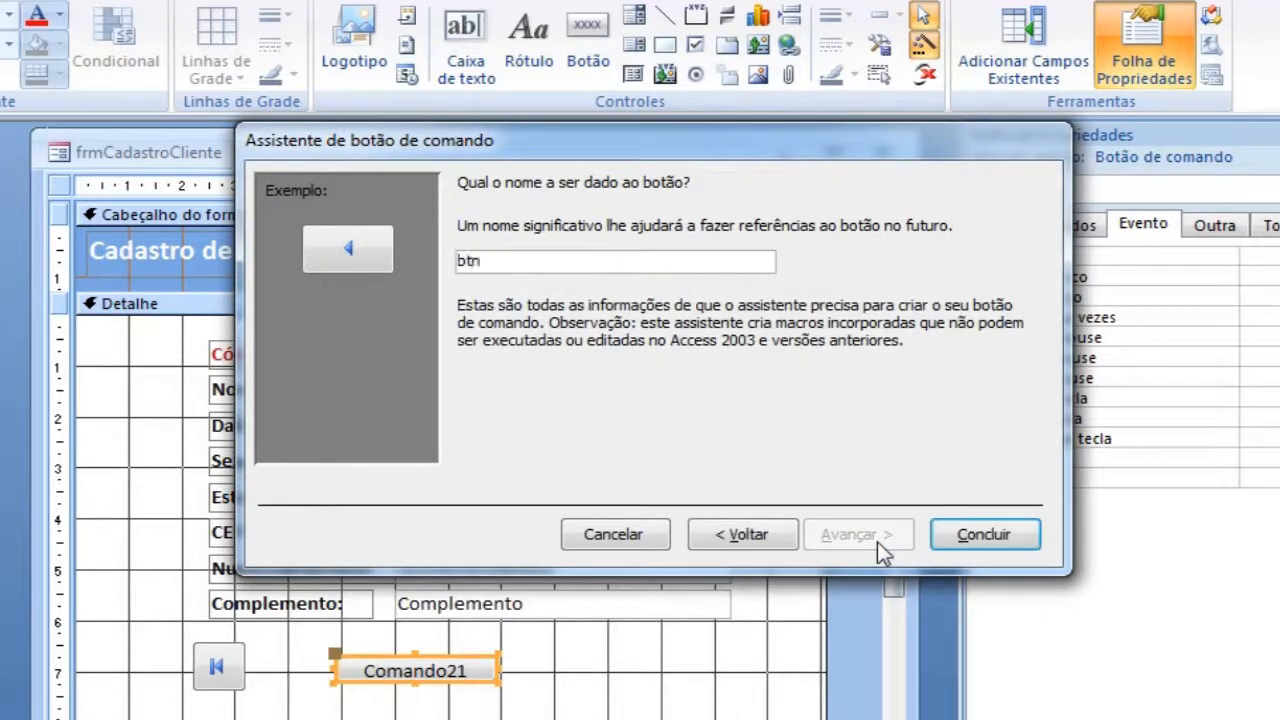
type("RegAnterior")
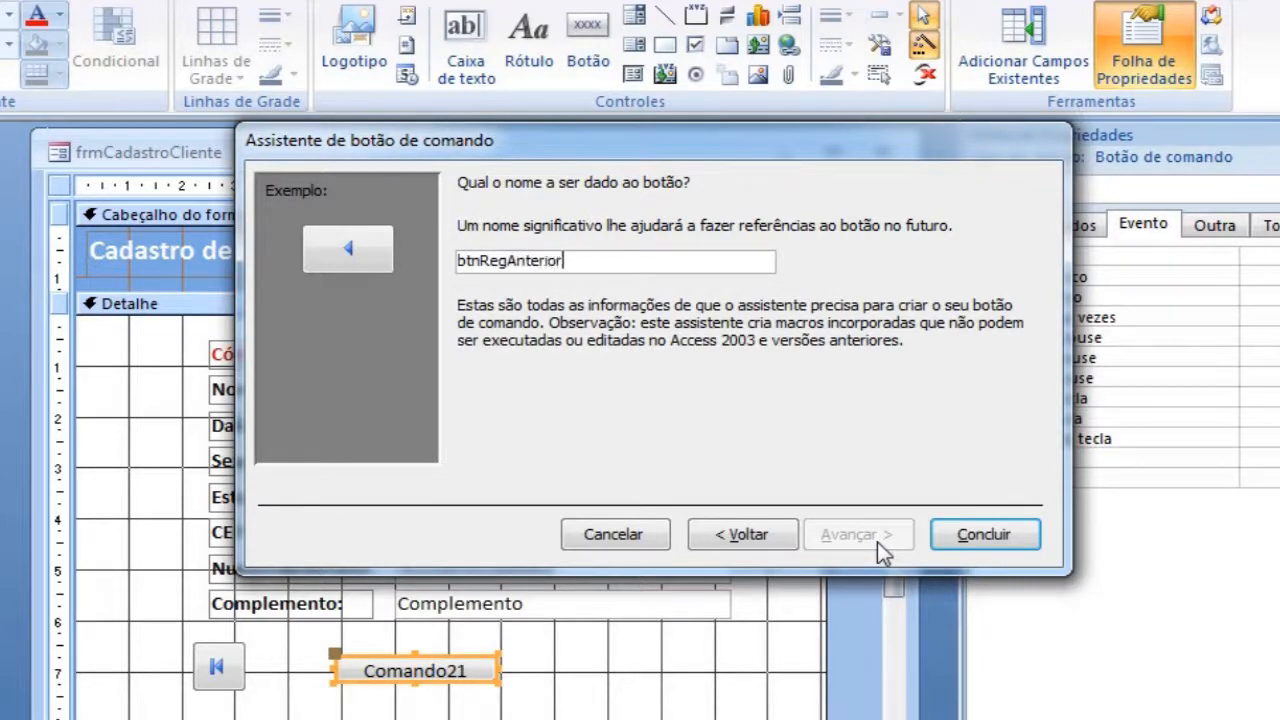
left_click(975, 536)
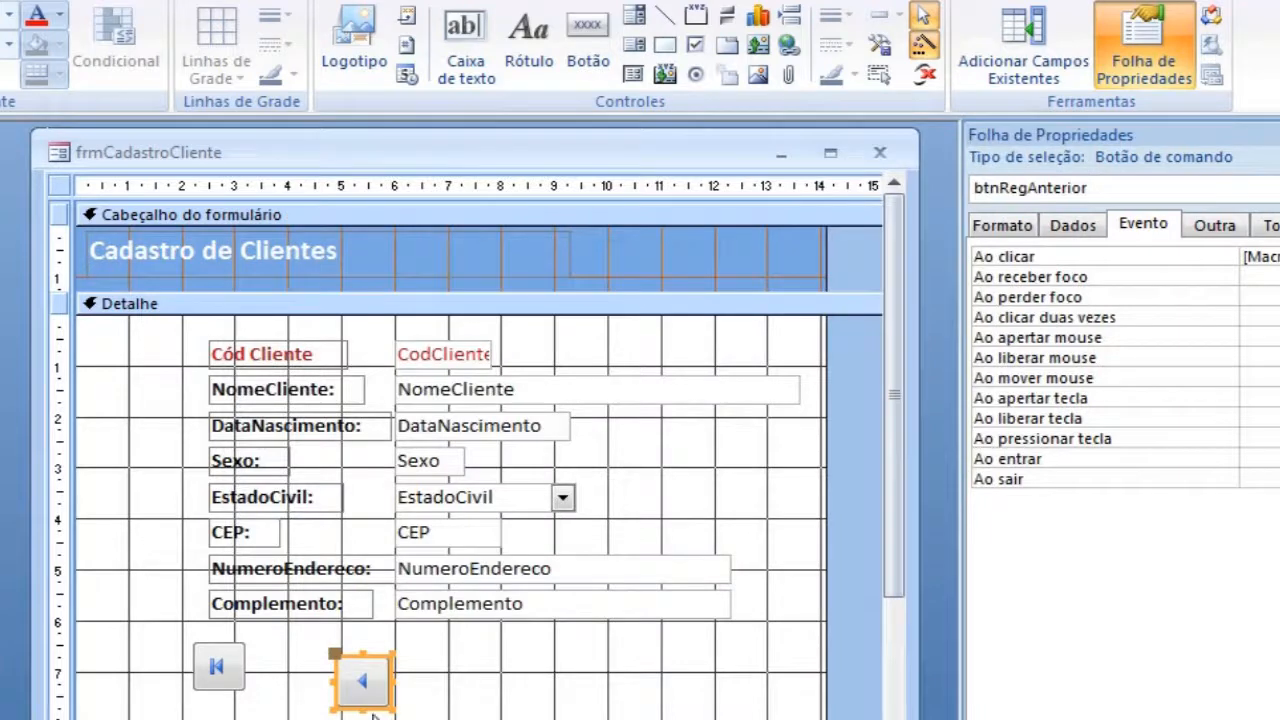
left_click_drag(366, 676, 288, 690)
left_click_drag(286, 697, 287, 697)
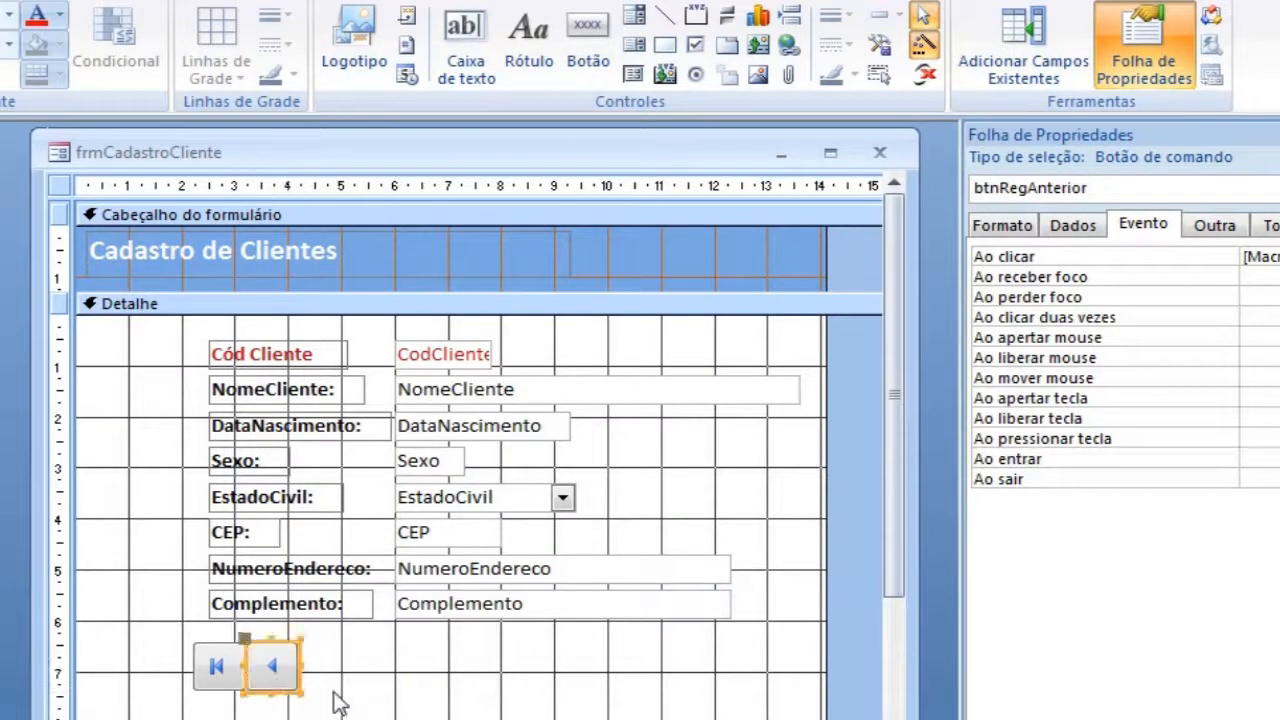
Step: Place a third command button in the same row with the action Ir para próximo registro and its default image
left_click(580, 45)
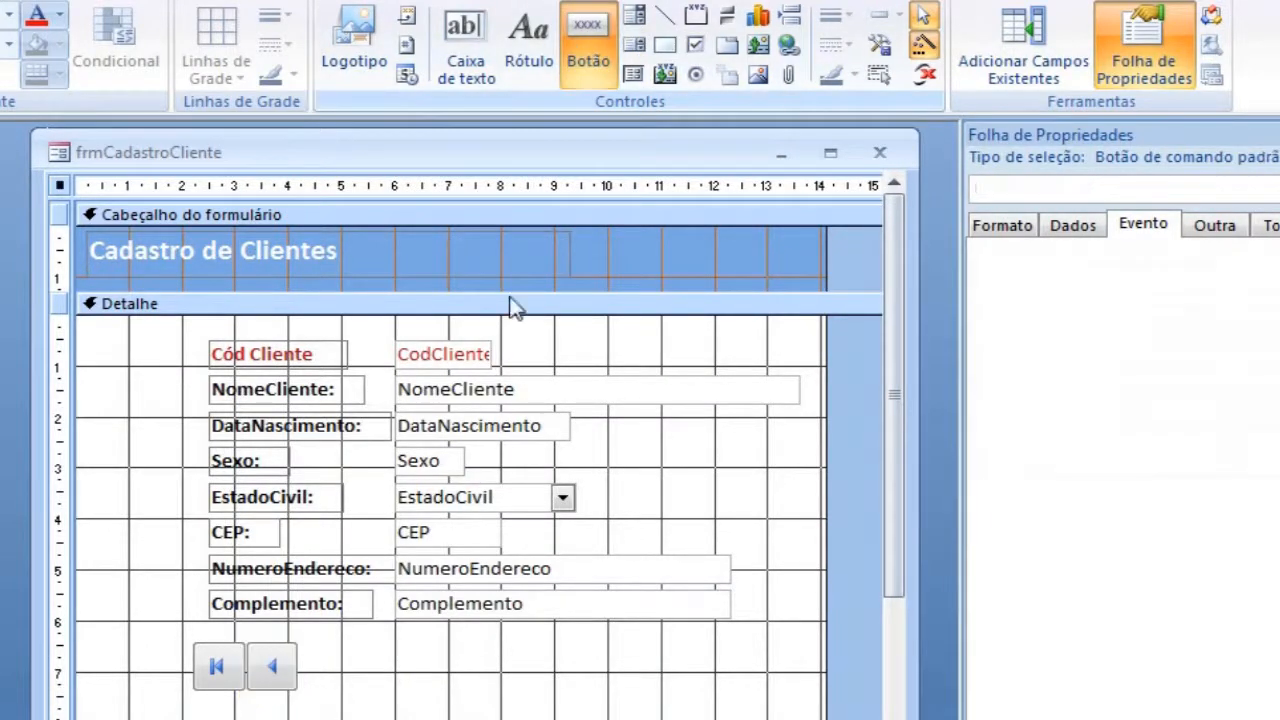
left_click(409, 666)
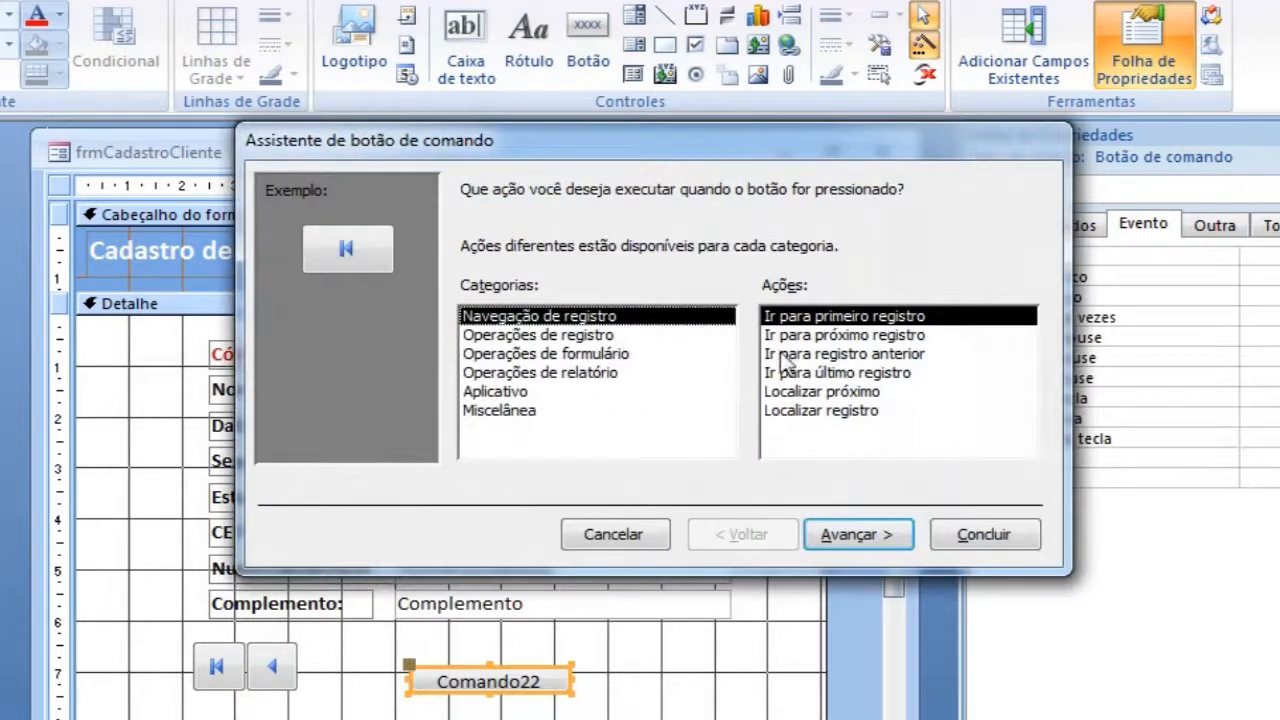
left_click(887, 337)
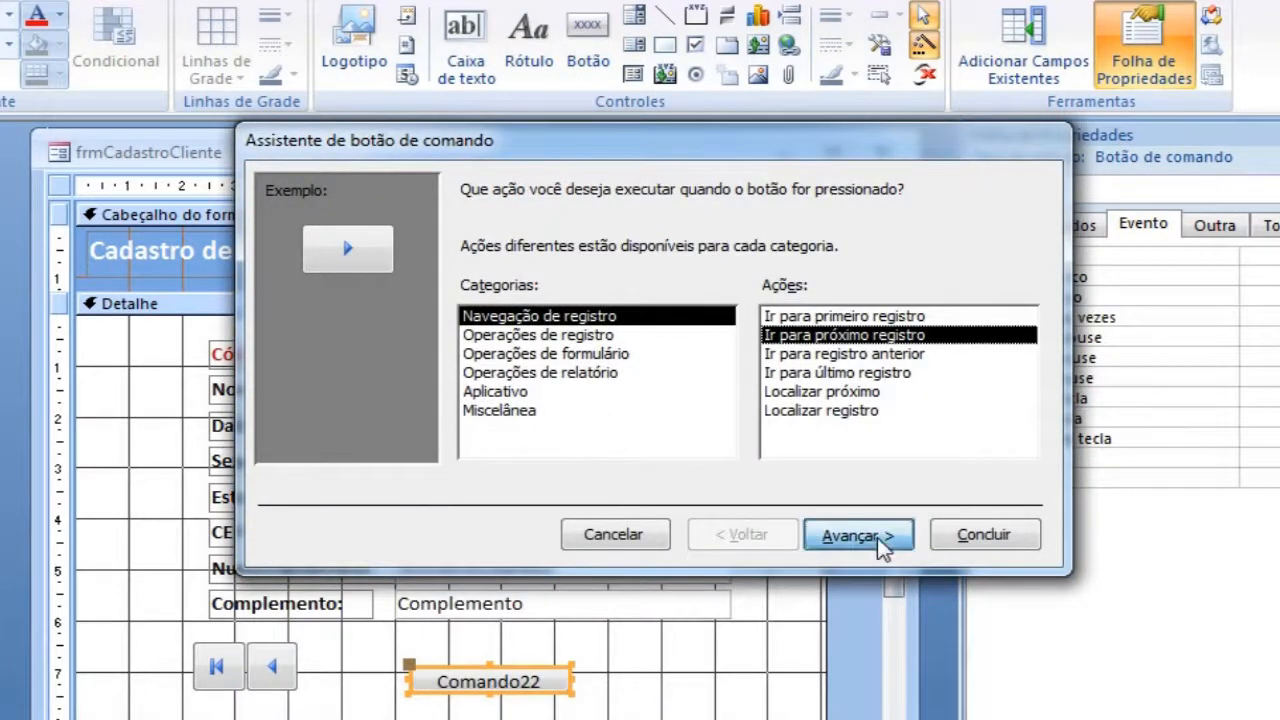
left_click(885, 532)
left_click(862, 535)
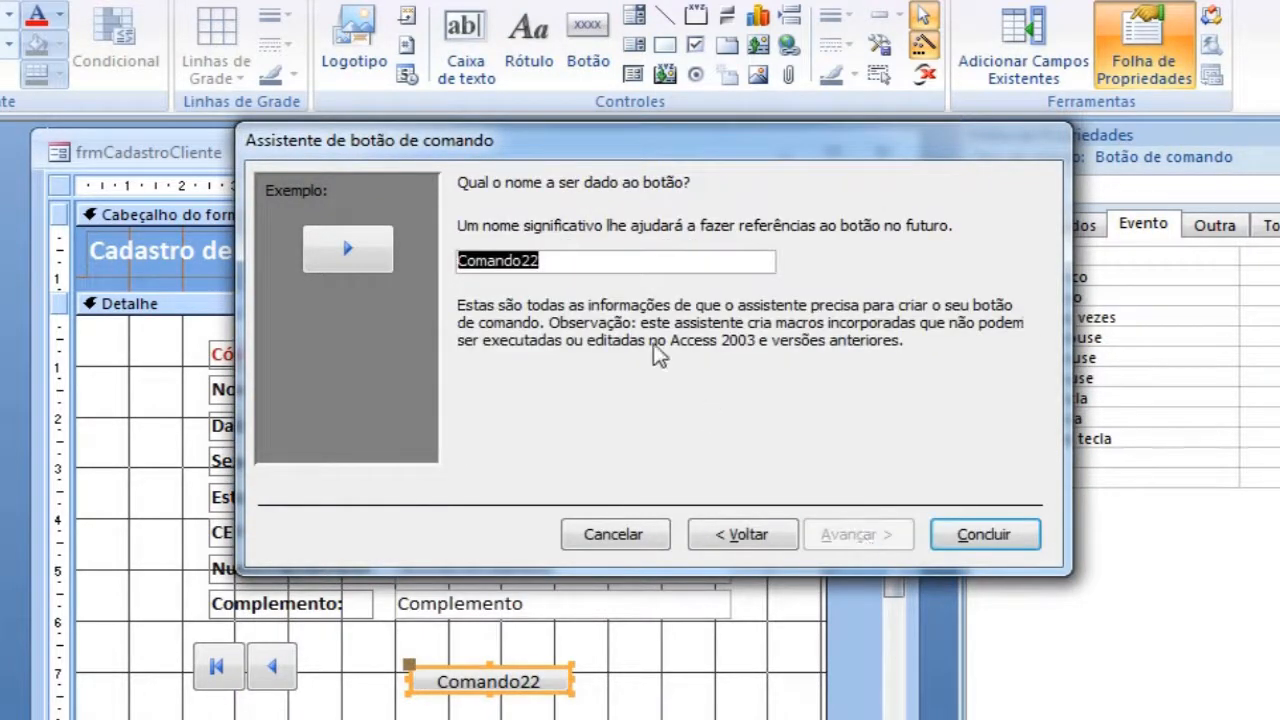
Step: Name the next-record button btnProximoReg and align it directly beside the previous-record button
type("btn")
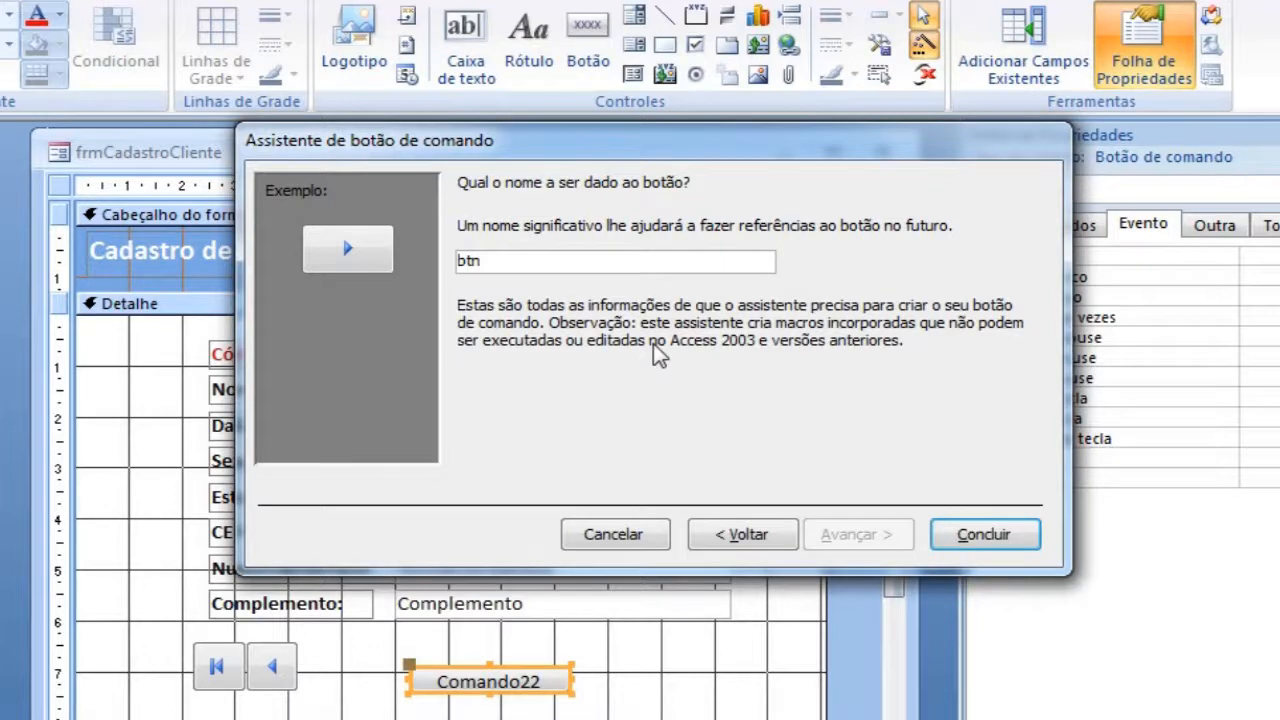
type("ProximoReg")
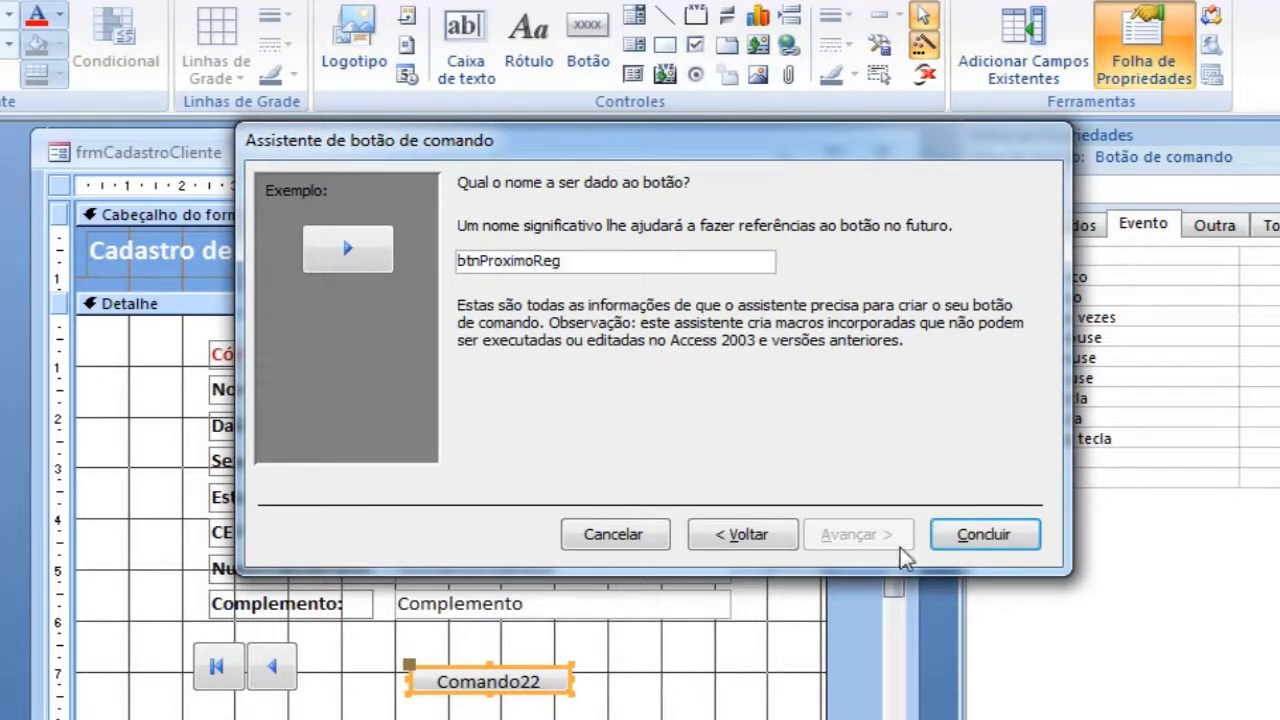
left_click(974, 545)
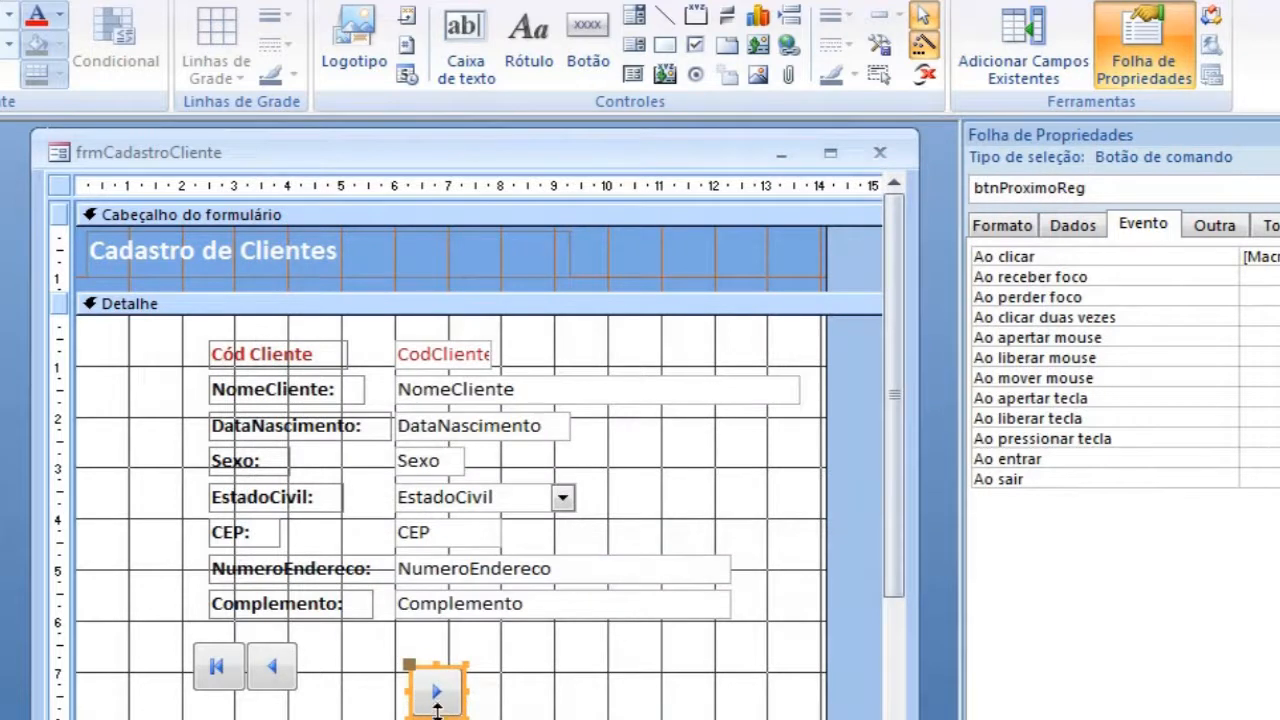
left_click_drag(425, 665, 314, 646)
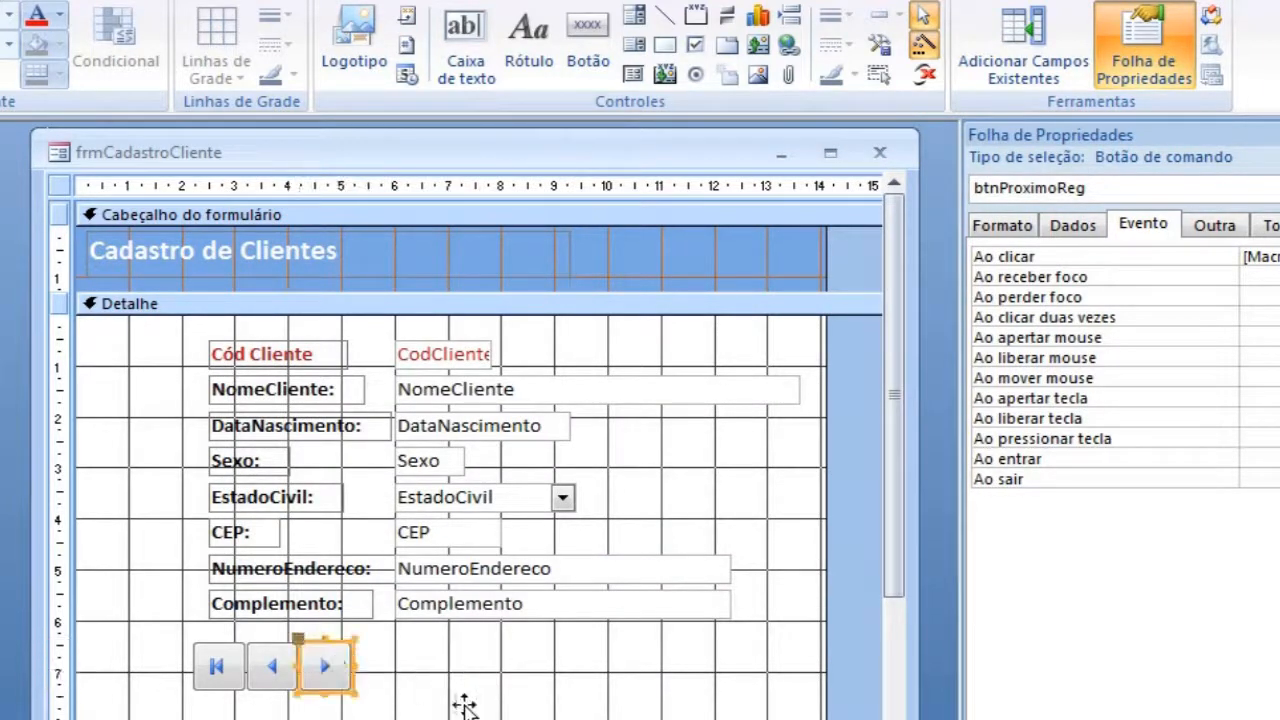
Step: Place a fourth command button in the same row with the action Ir para último registro and its default image
left_click(590, 32)
left_click(470, 665)
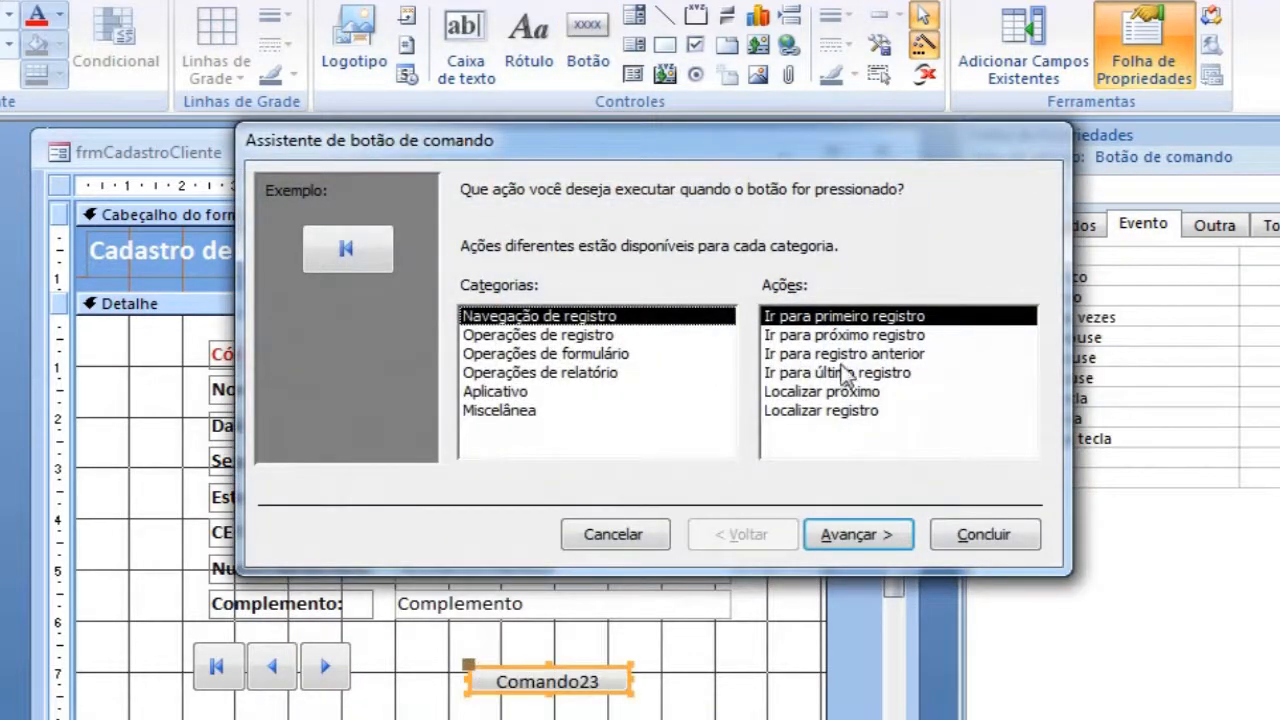
left_click(860, 374)
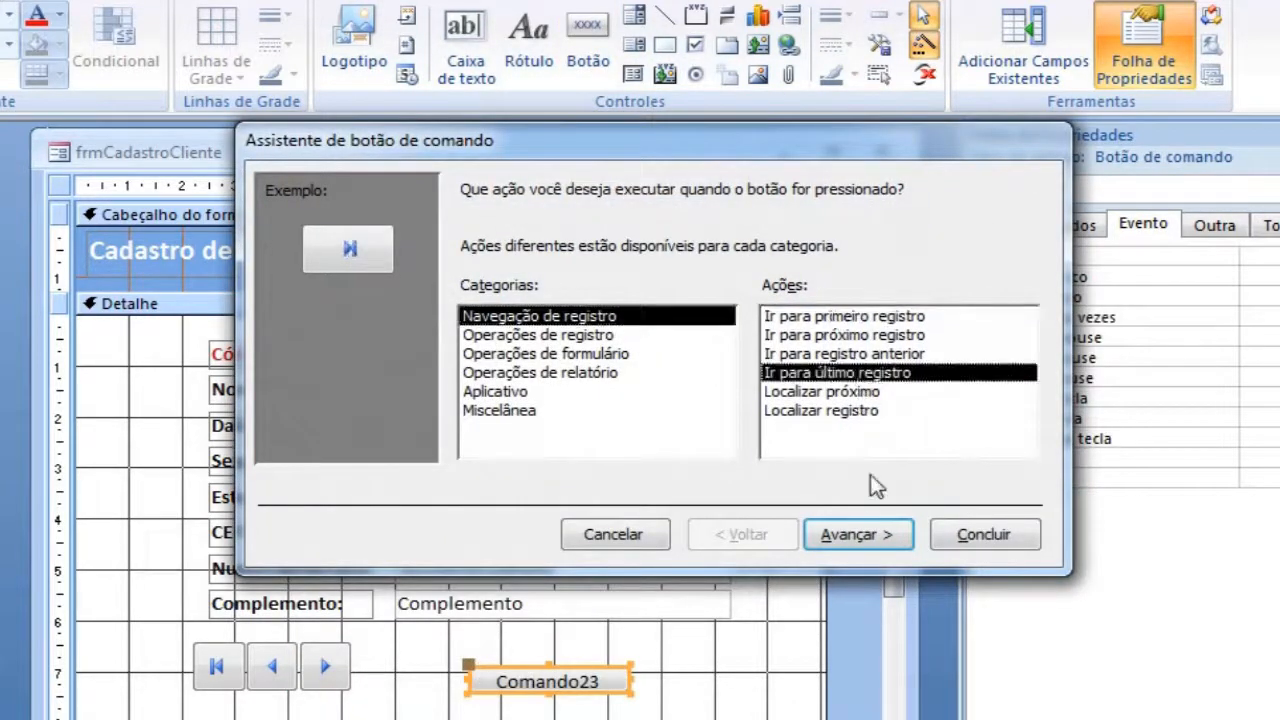
left_click(870, 538)
left_click(870, 538)
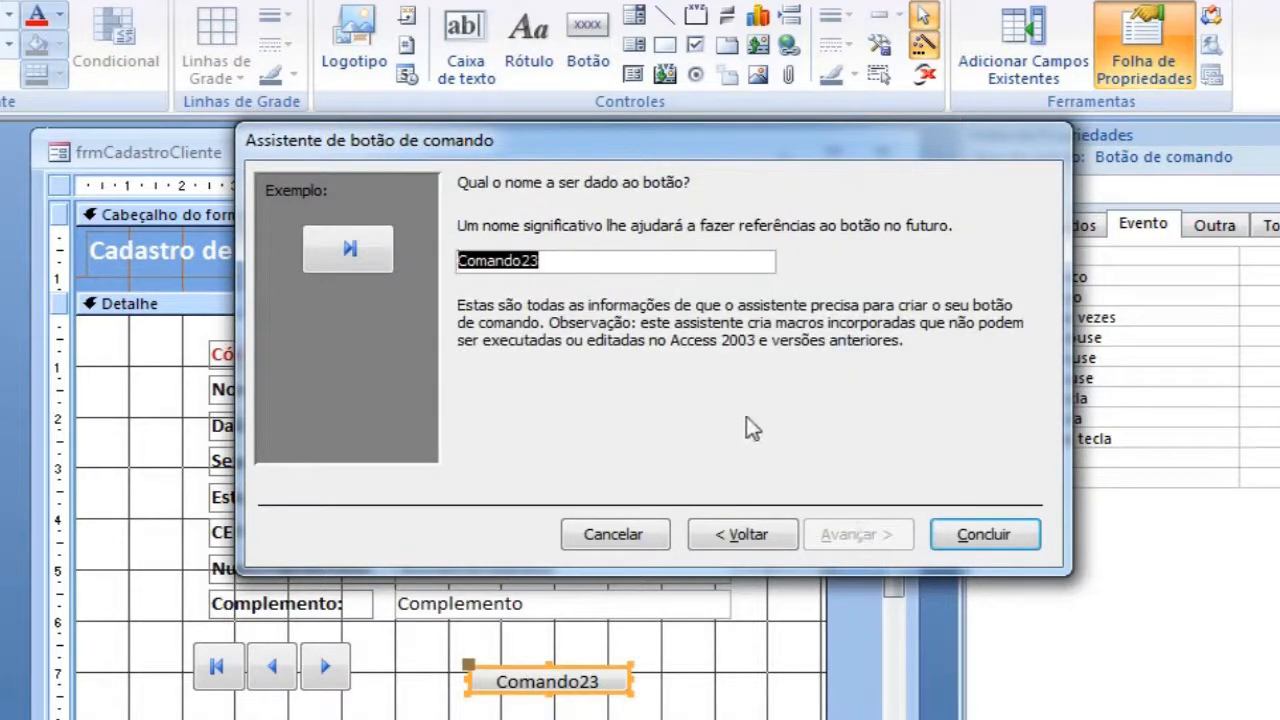
Step: Name the last-record button btnUltimoReg and align it directly beside the next-record button
type("btnUltimoReg")
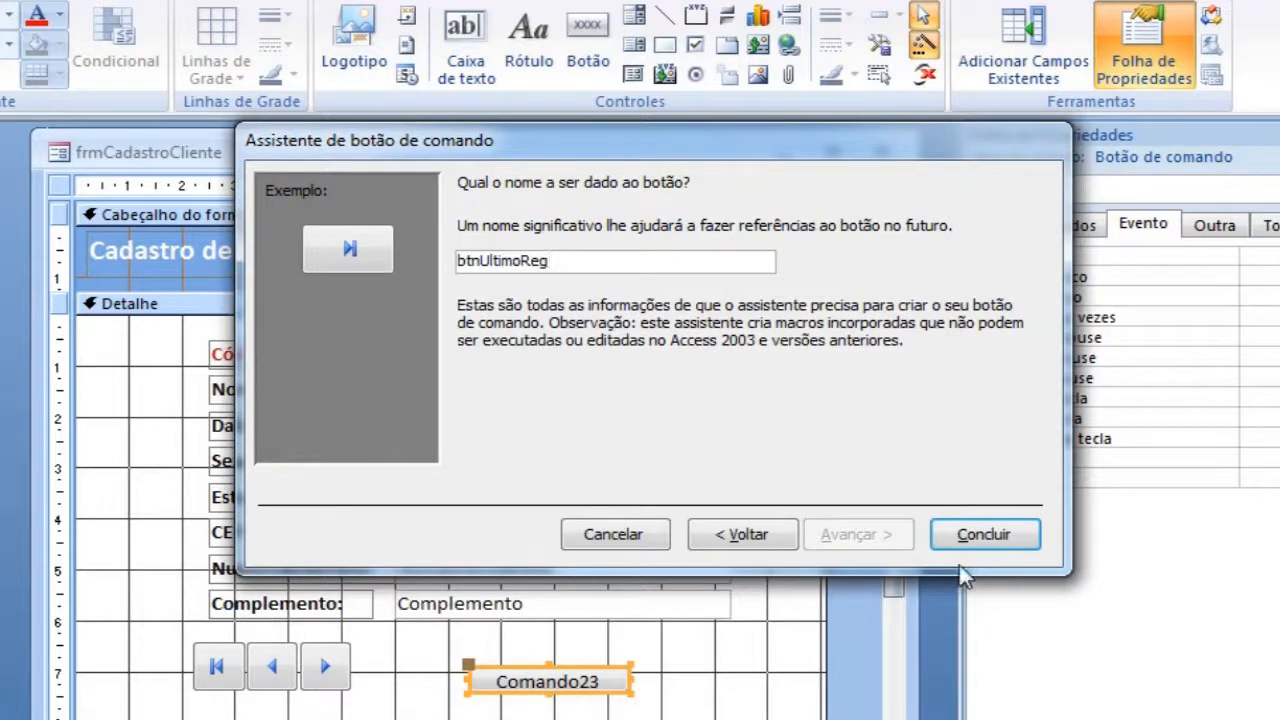
left_click(984, 545)
left_click_drag(506, 667, 386, 642)
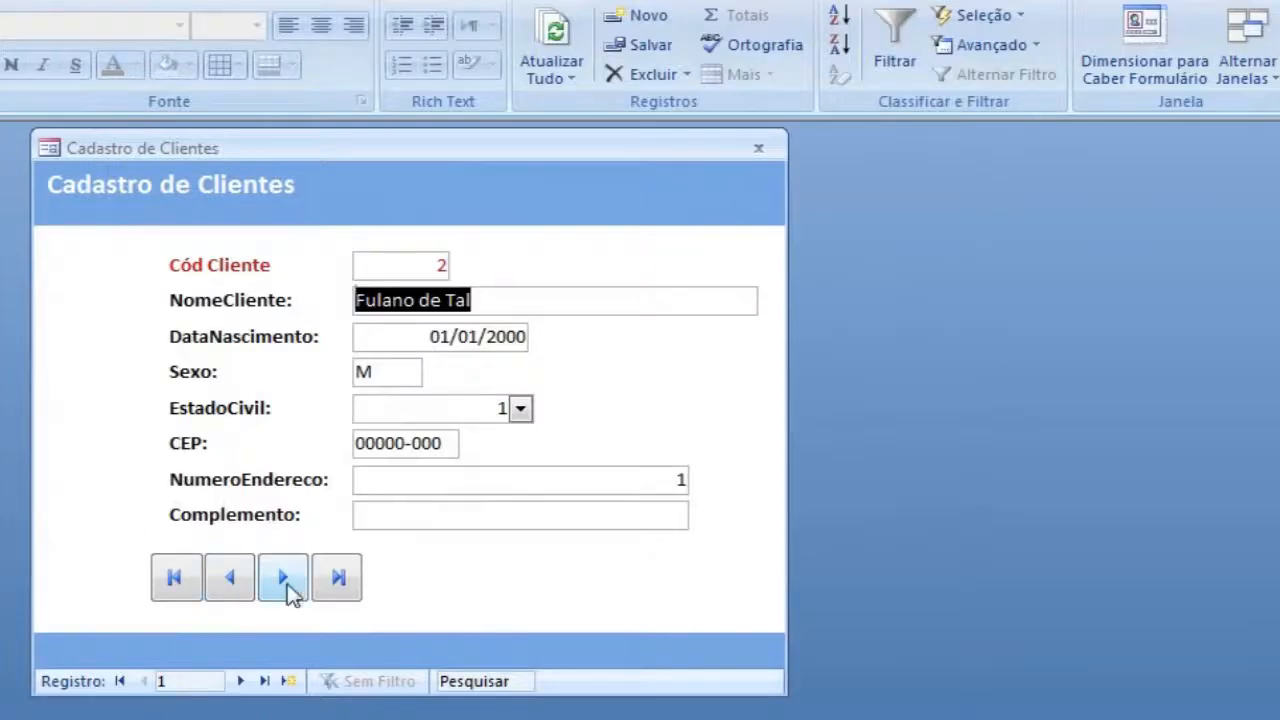
Step: Test the next, previous, last and first record buttons in form view, ending on the last record
left_click(288, 584)
left_click(290, 585)
left_click(290, 585)
left_click(285, 578)
left_click(285, 578)
left_click(228, 580)
left_click(232, 580)
left_click(232, 580)
left_click(232, 580)
left_click(232, 580)
left_click(330, 585)
left_click(192, 587)
left_click(342, 586)
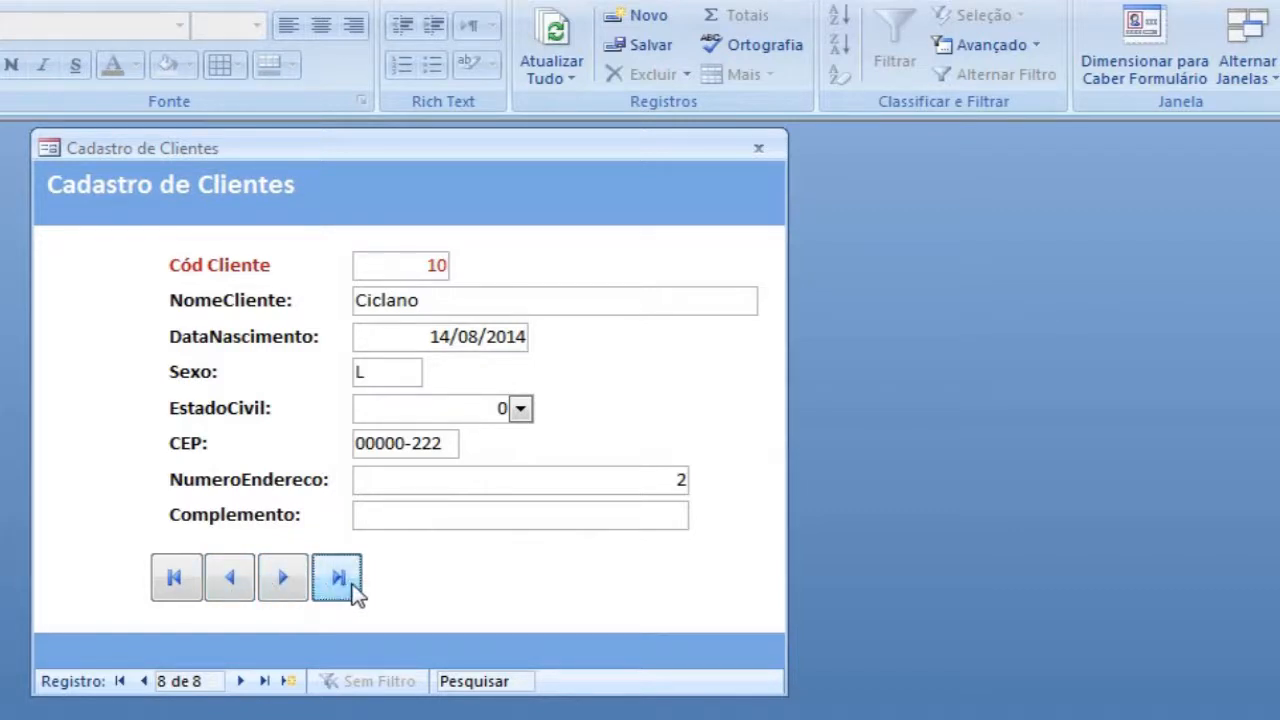
Step: Test the record navigation buttons at both limits: go back from the first record and forward past the last, dismissing each alert
left_click(176, 580)
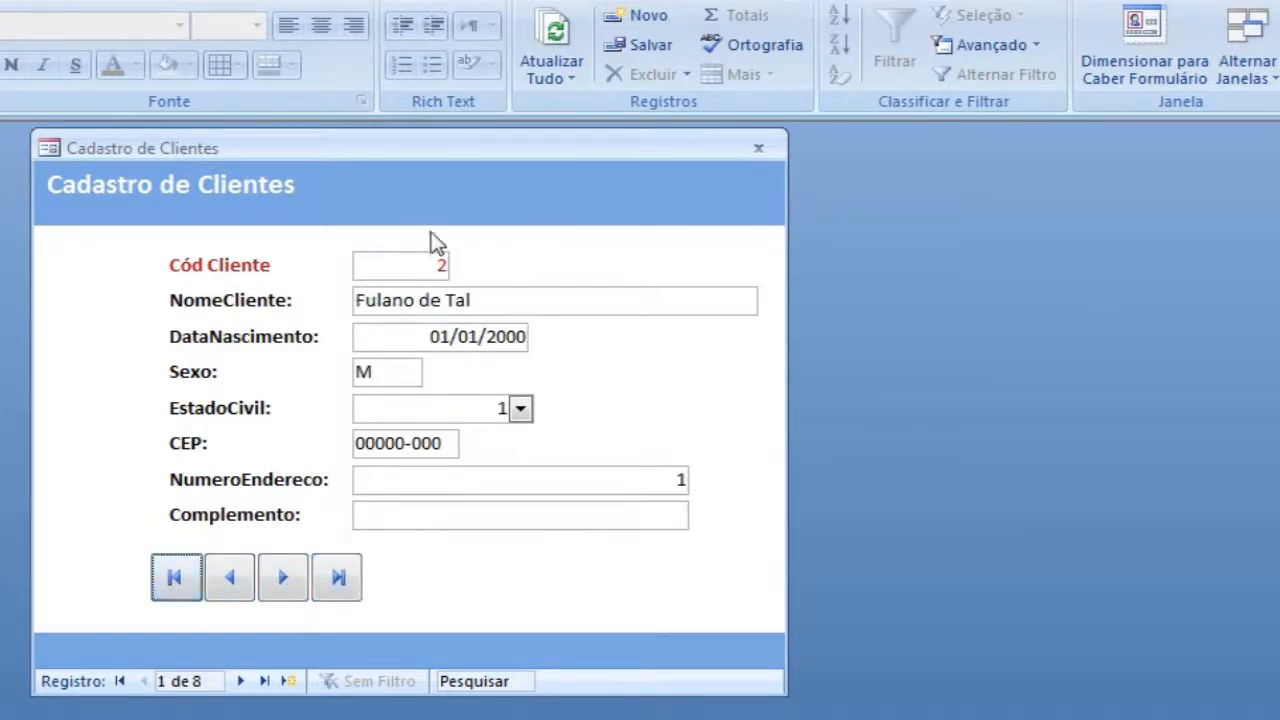
left_click(228, 582)
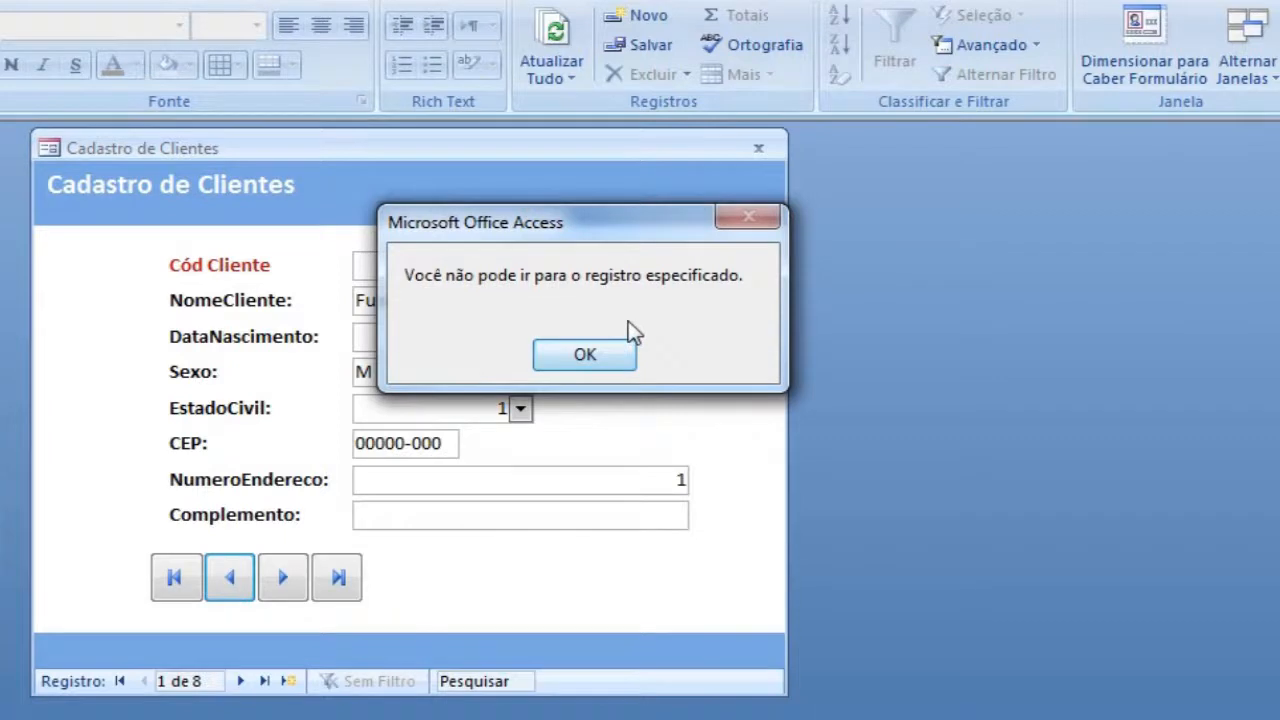
left_click(606, 360)
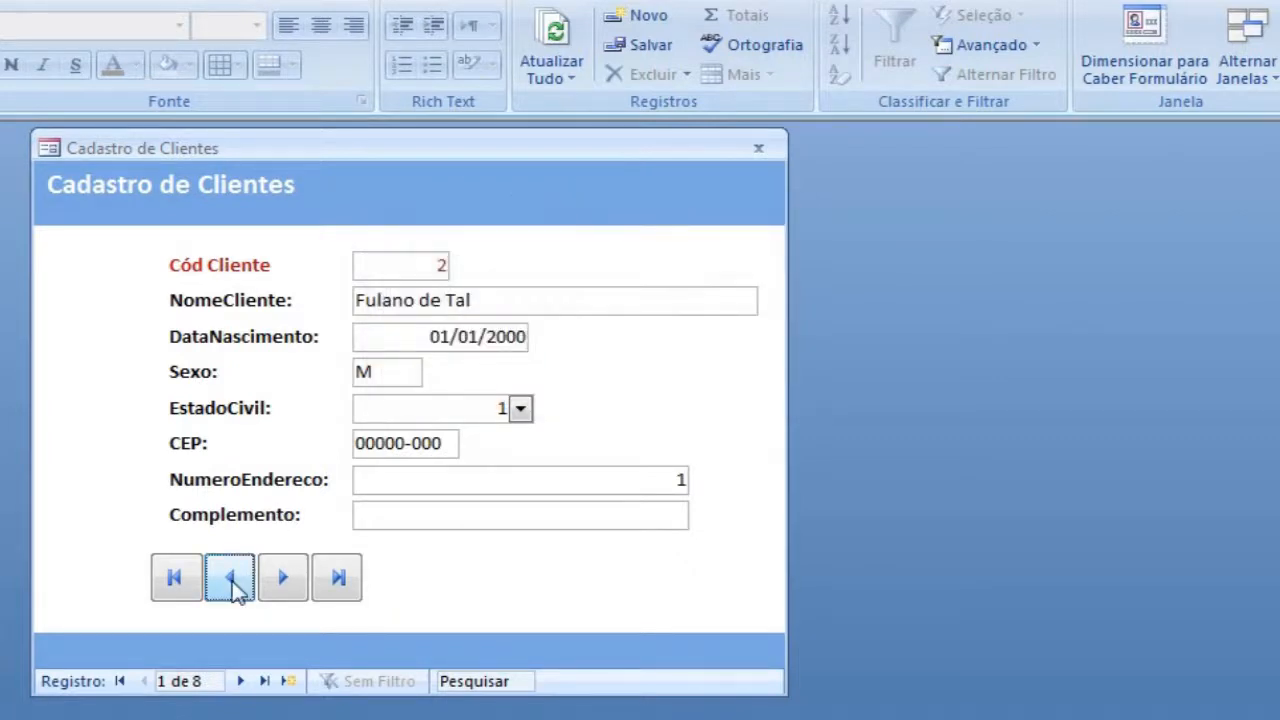
left_click(231, 588)
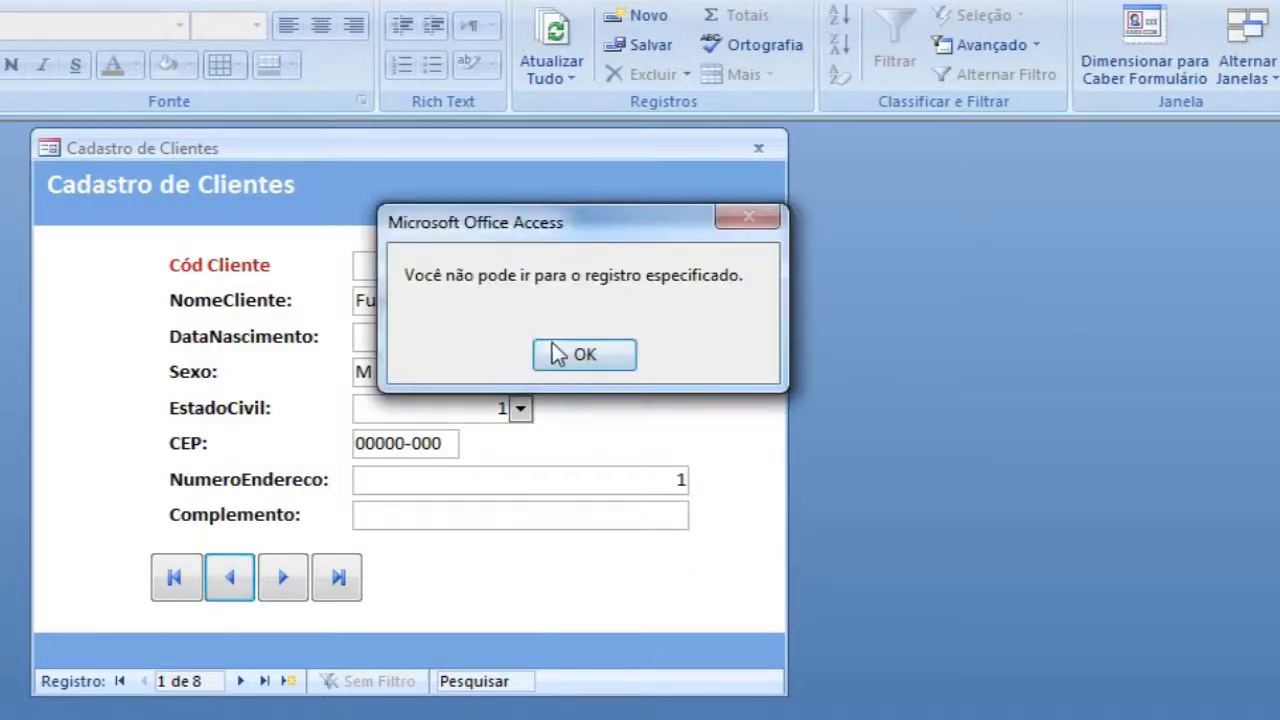
left_click(556, 354)
left_click(337, 589)
left_click(297, 590)
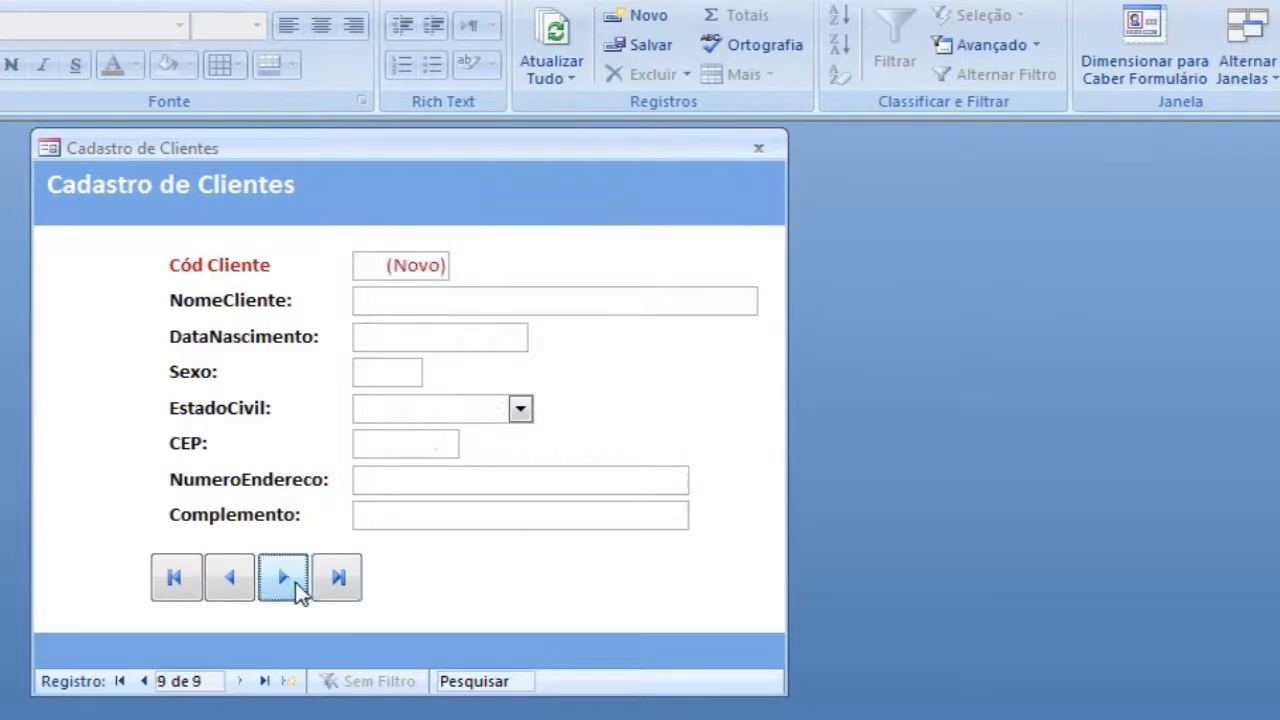
left_click(291, 598)
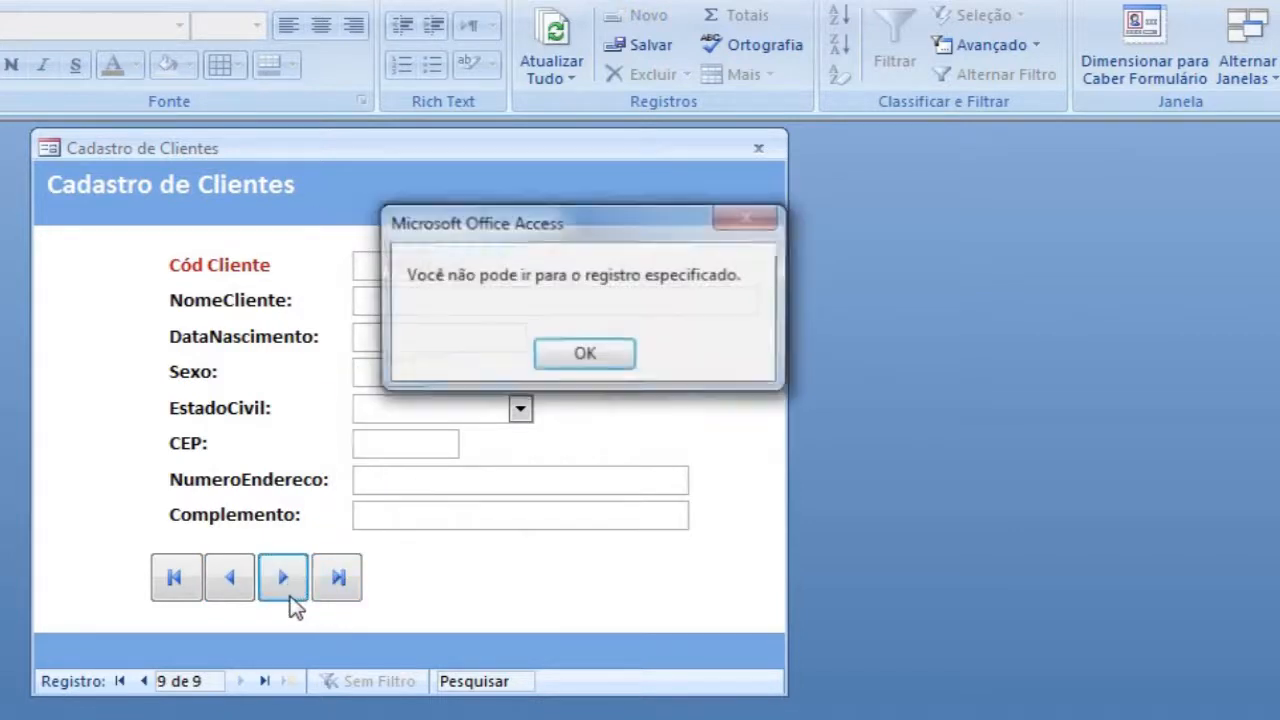
left_click(575, 356)
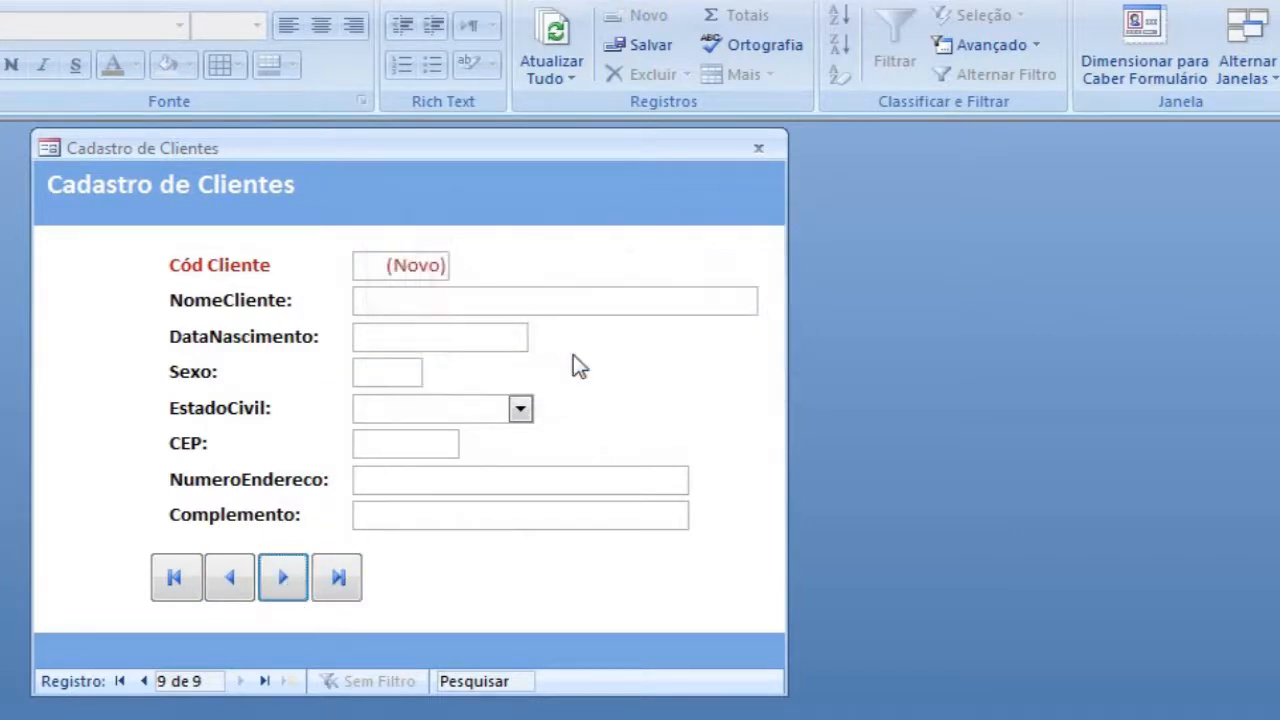
Step: In design view, place a command button in the navigation row with the action Adicionar novo registro and the image Ir para Nova
right_click(621, 329)
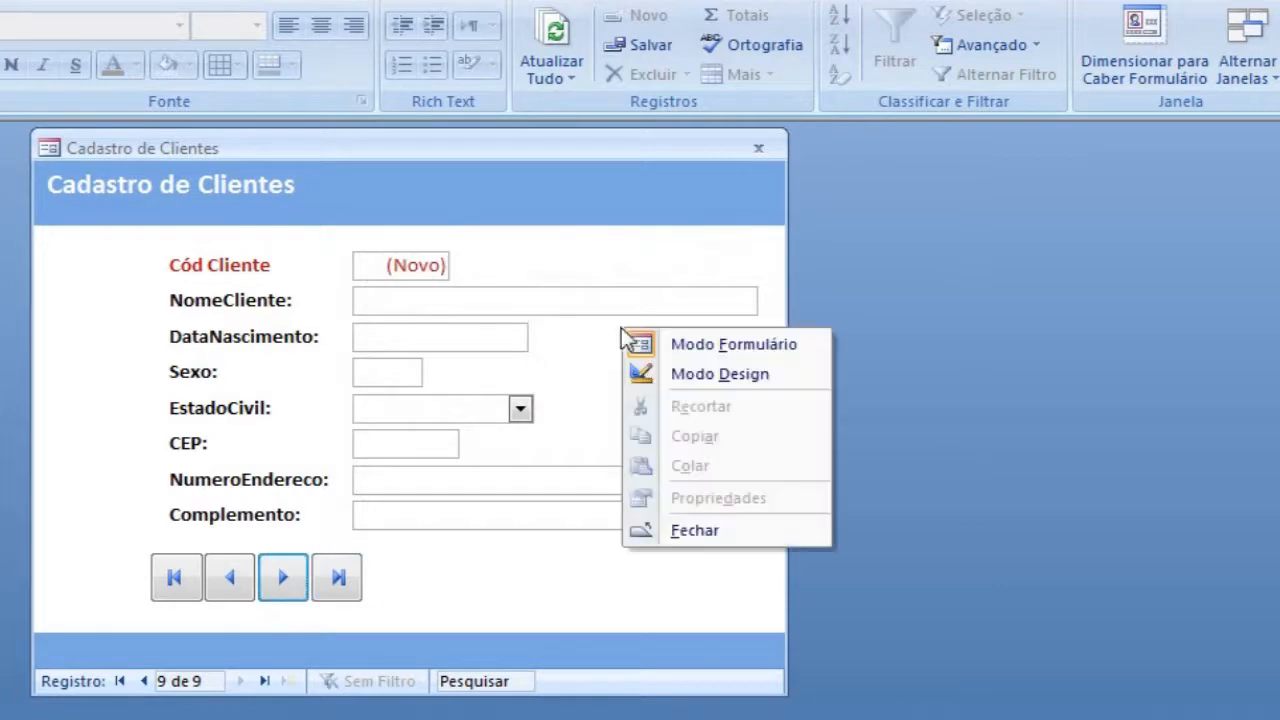
left_click(748, 388)
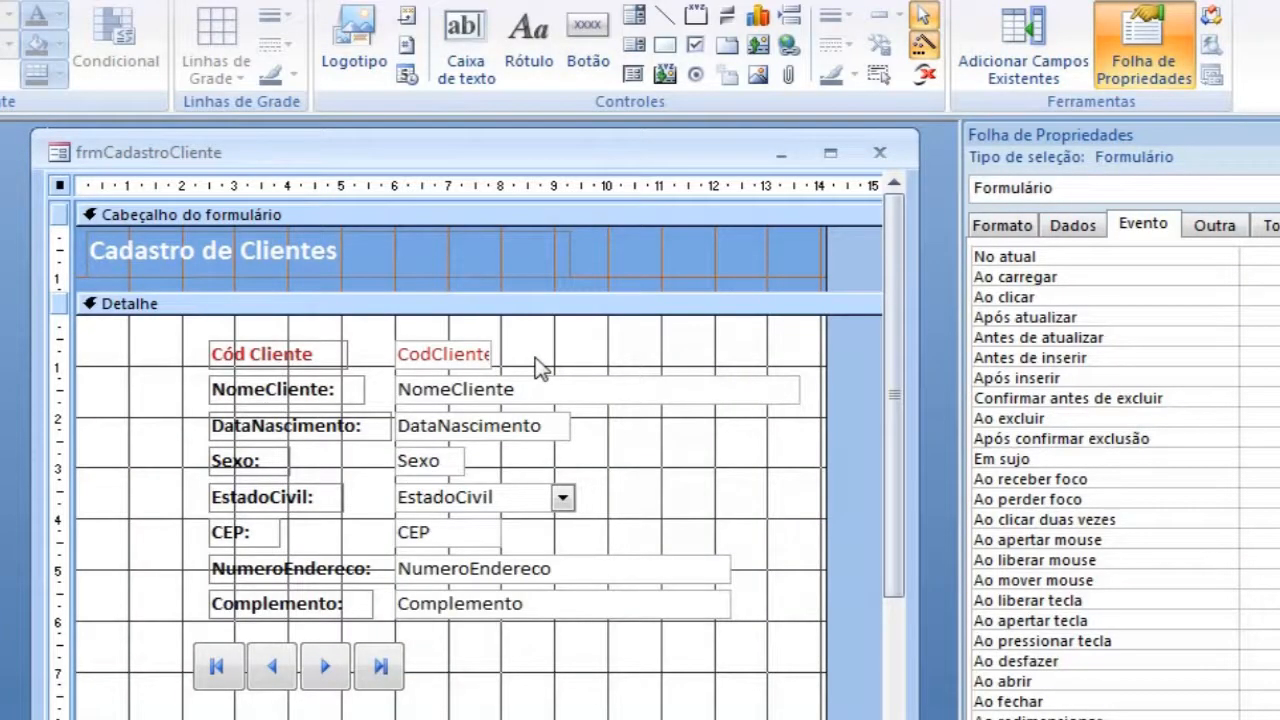
left_click_drag(590, 152, 555, 150)
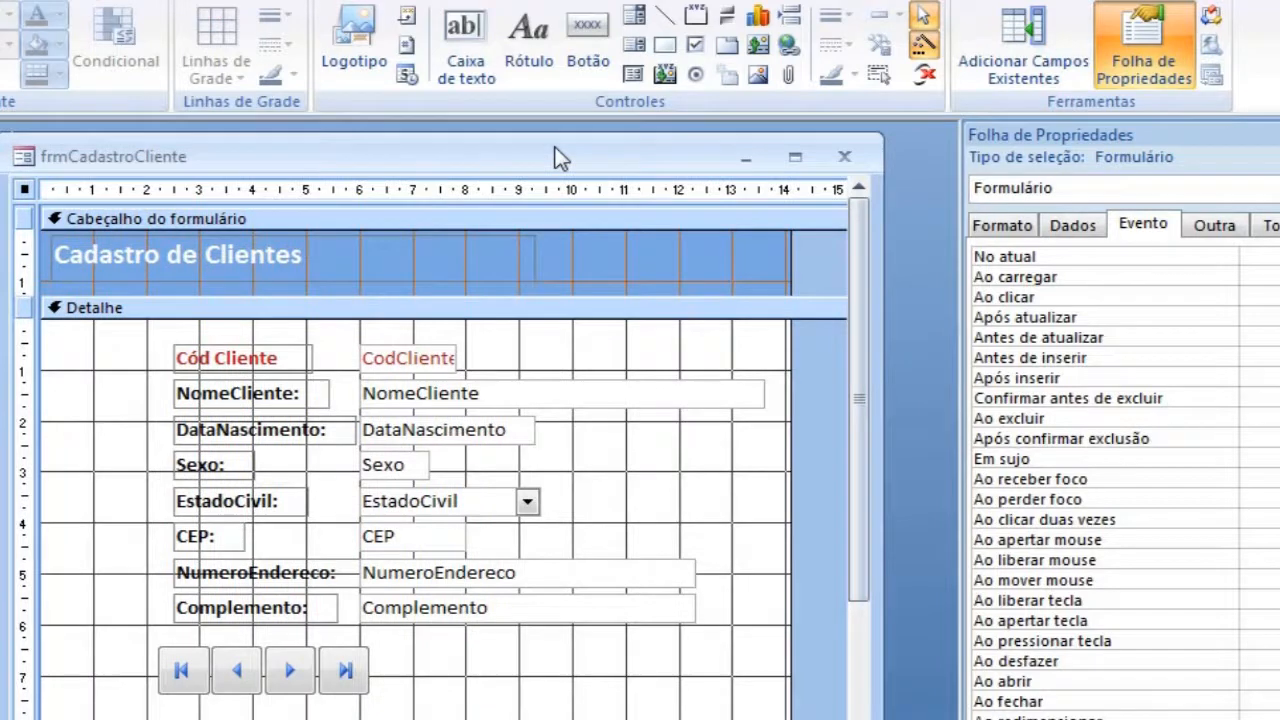
left_click(588, 40)
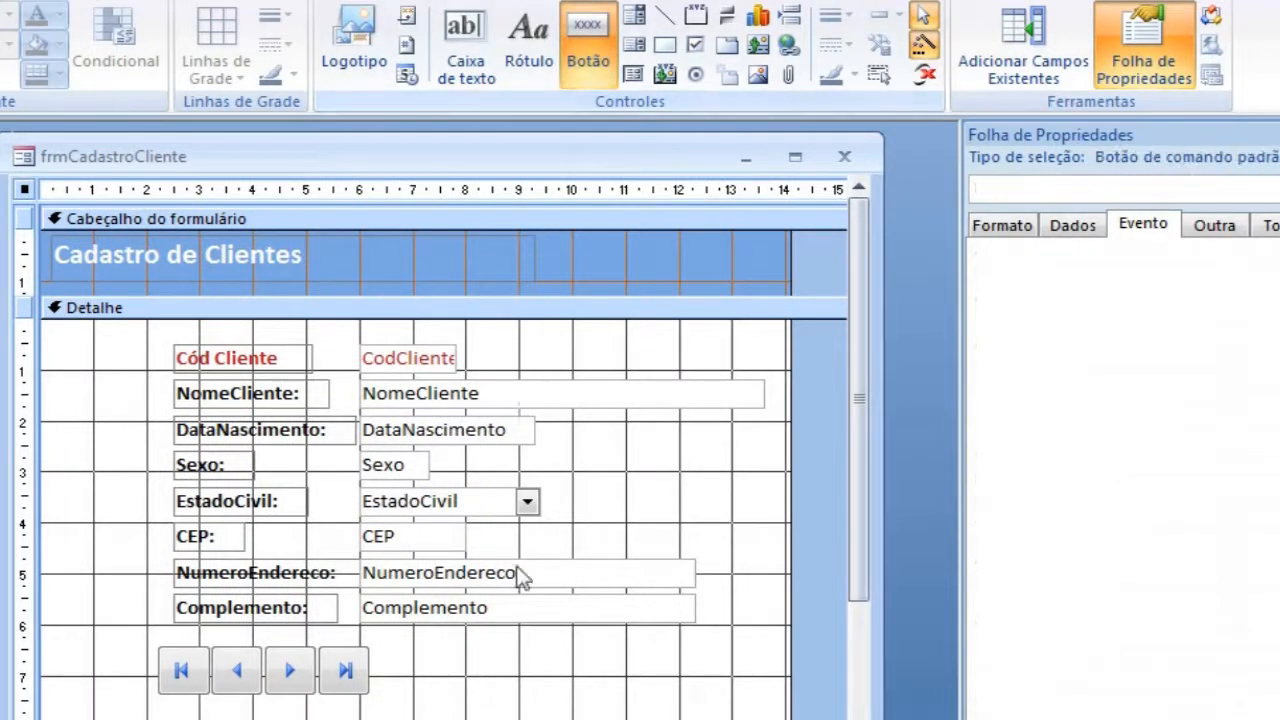
left_click(470, 648)
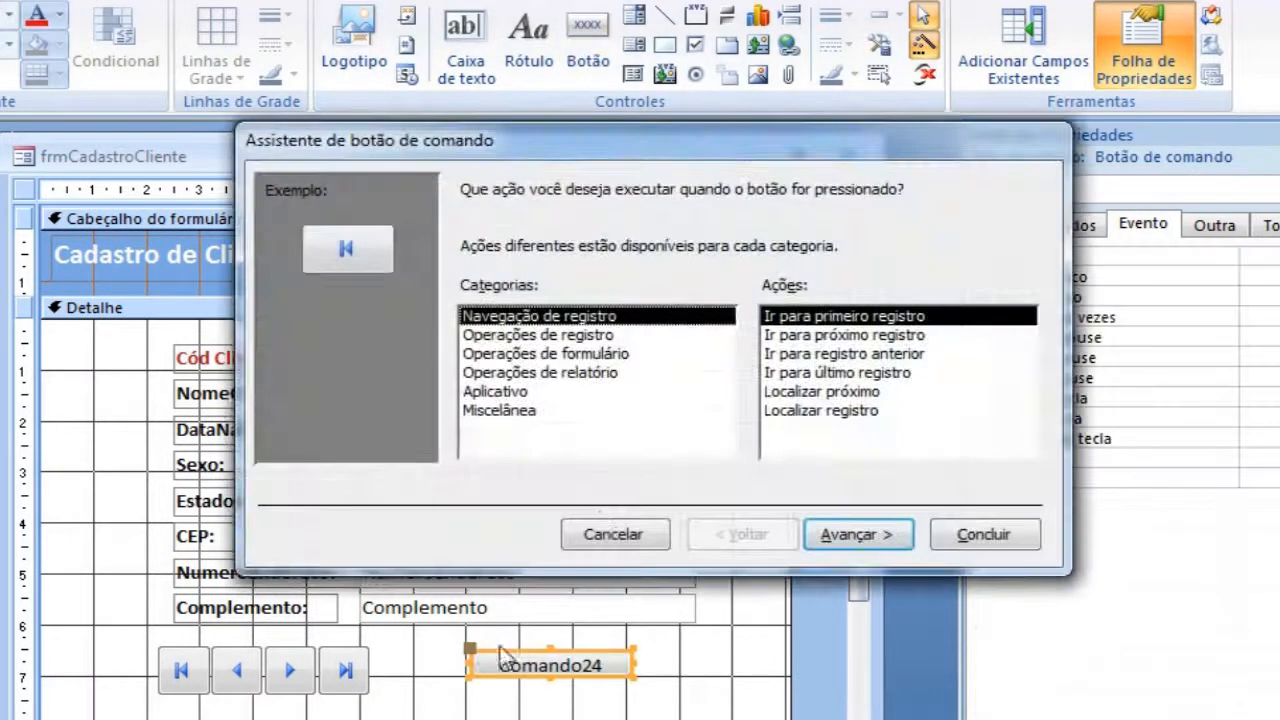
left_click(577, 337)
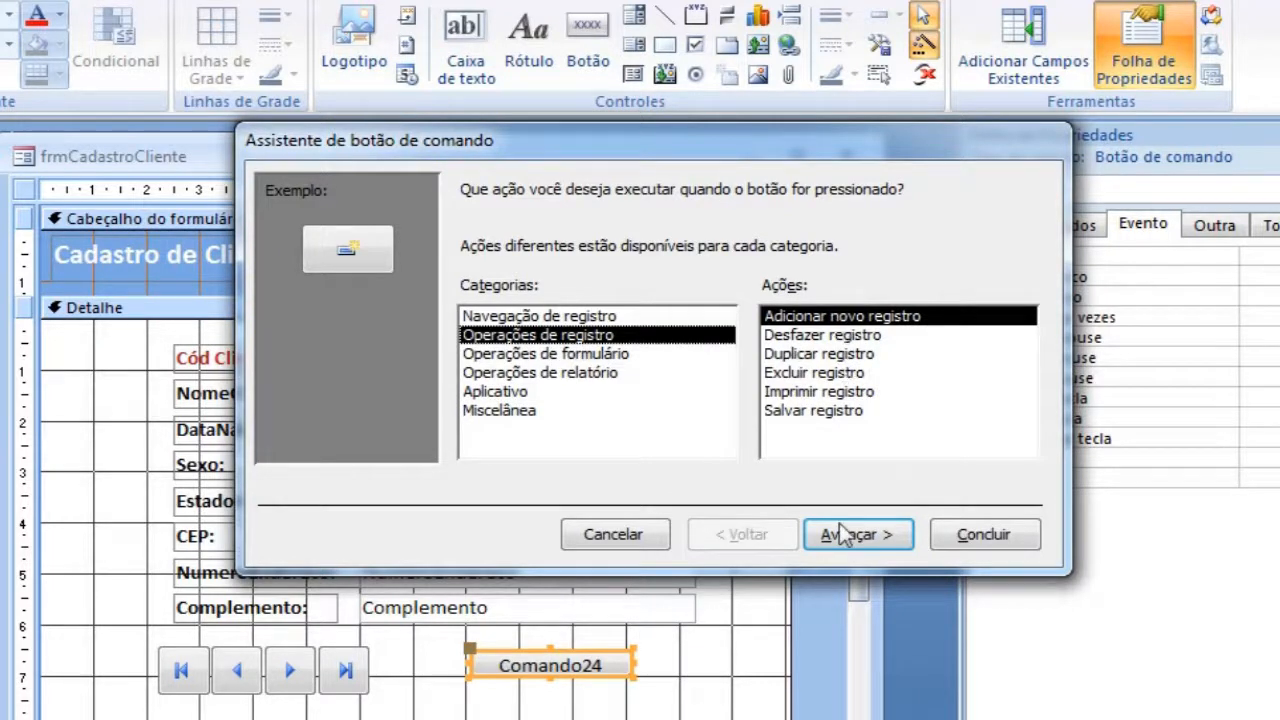
left_click(845, 540)
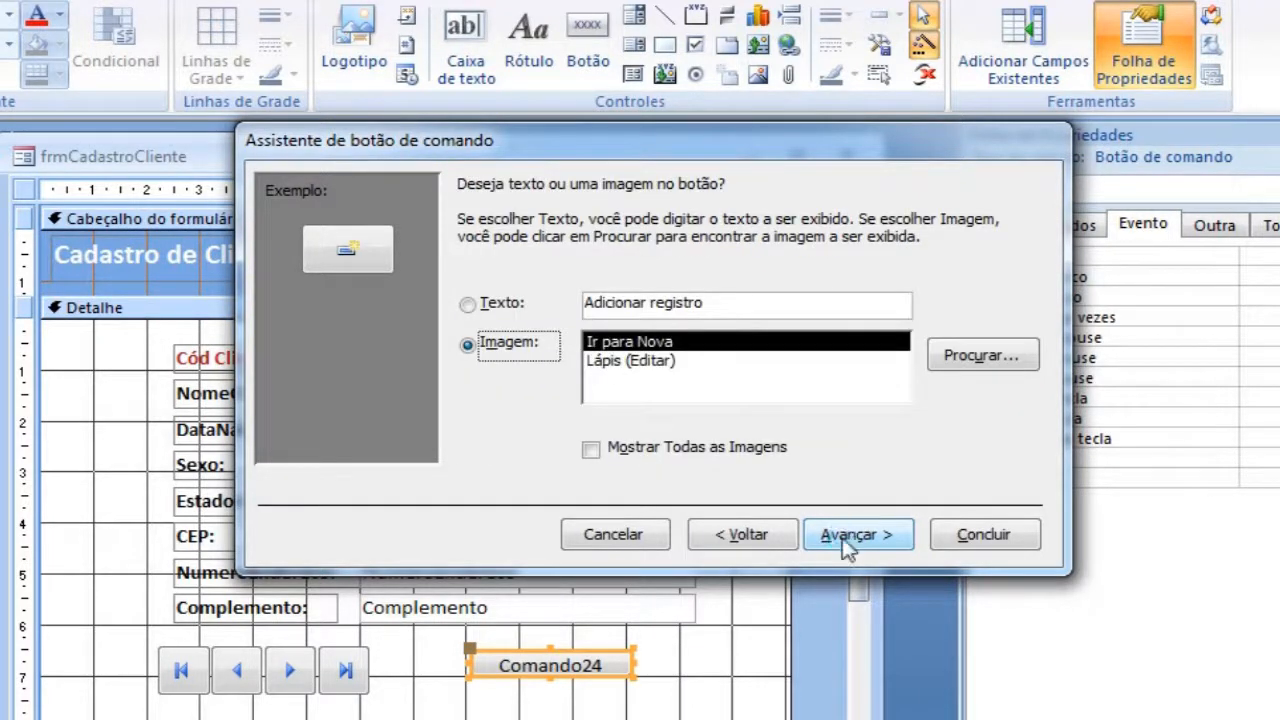
left_click(845, 540)
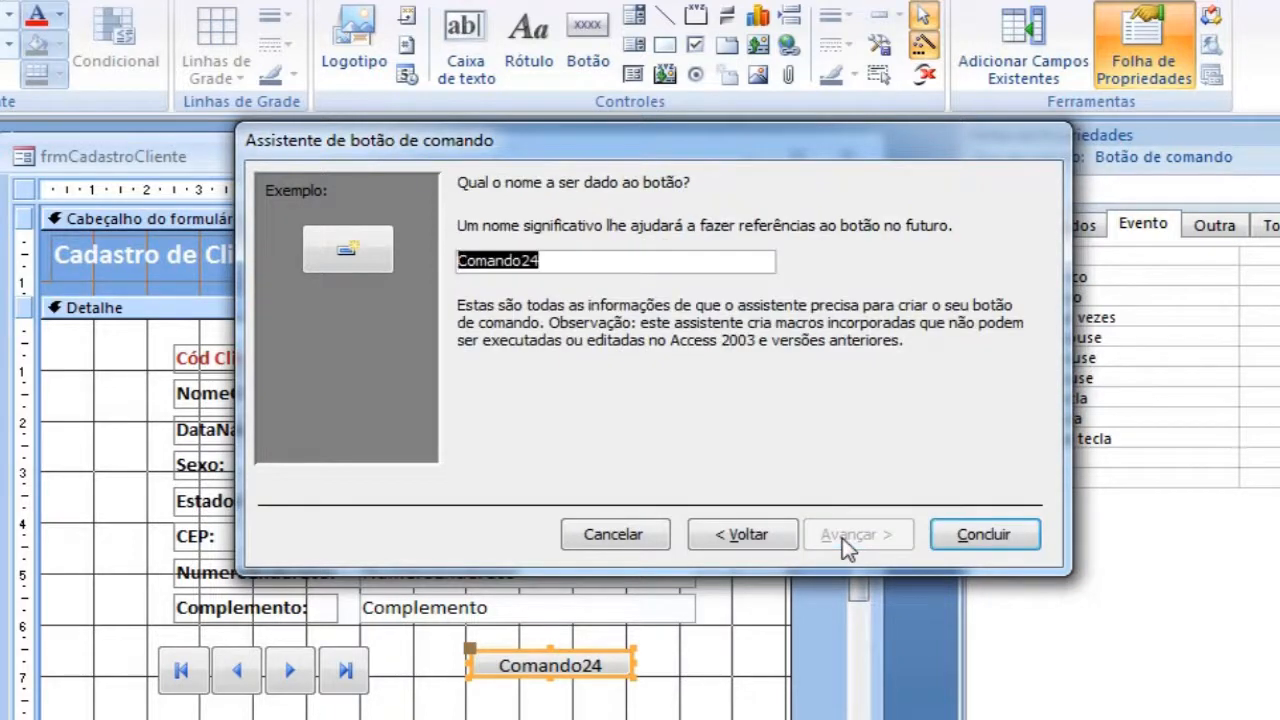
Step: Name the new-record button btnSalvar and align it in the navigation row with a small gap after the last-record button
type("btnSalvar")
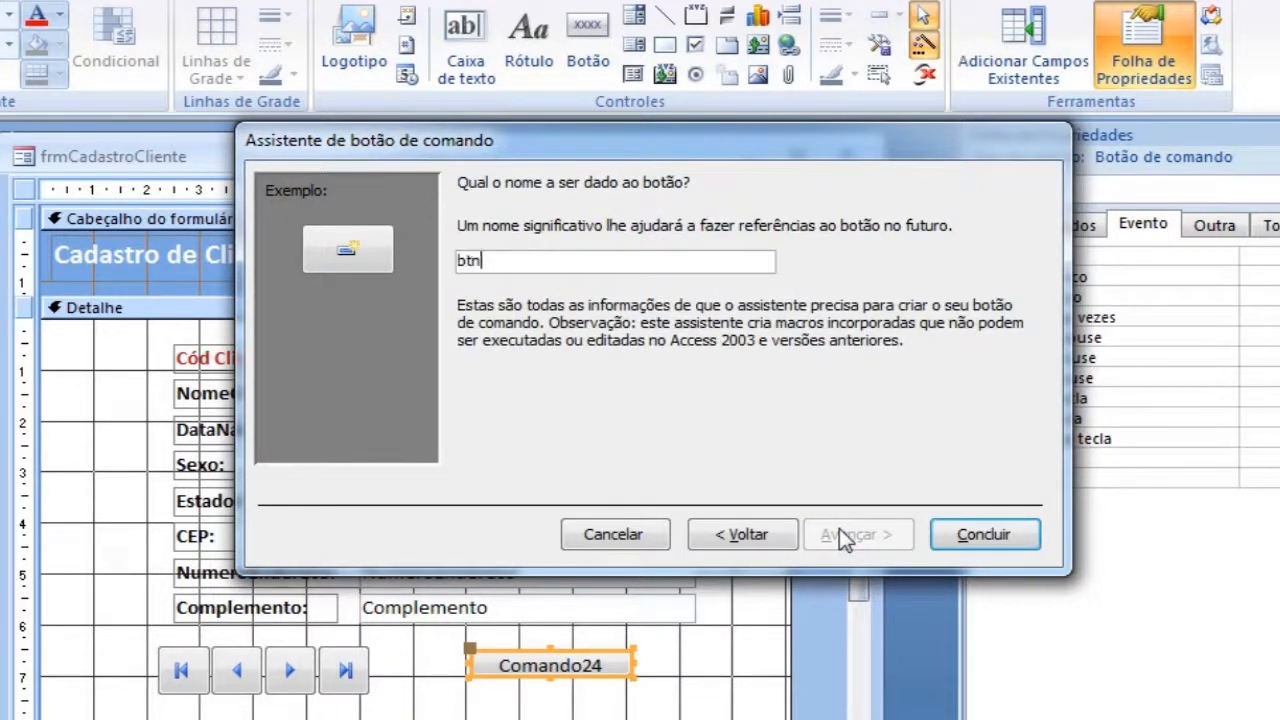
left_click(984, 535)
left_click_drag(512, 652, 444, 648)
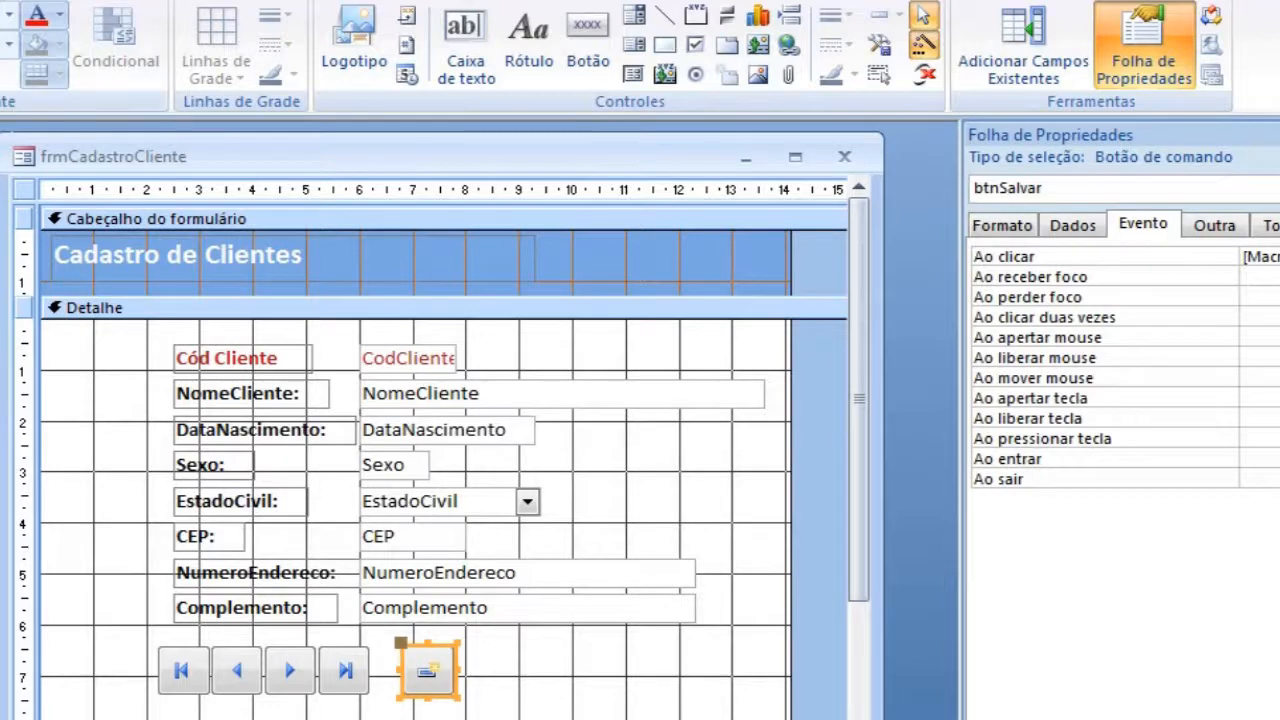
Step: Test automatic saving in form view: append an s to the first record's customer name, switch records and back, and remove the s
key("F5")
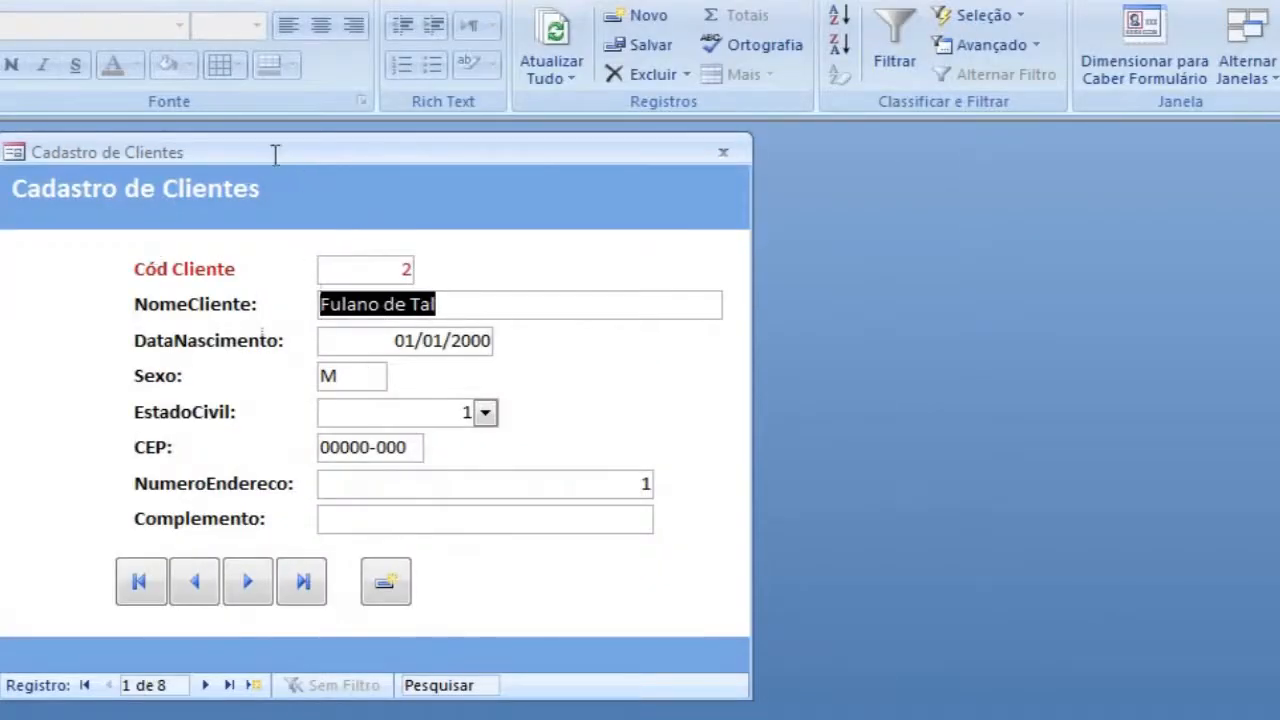
left_click(449, 303)
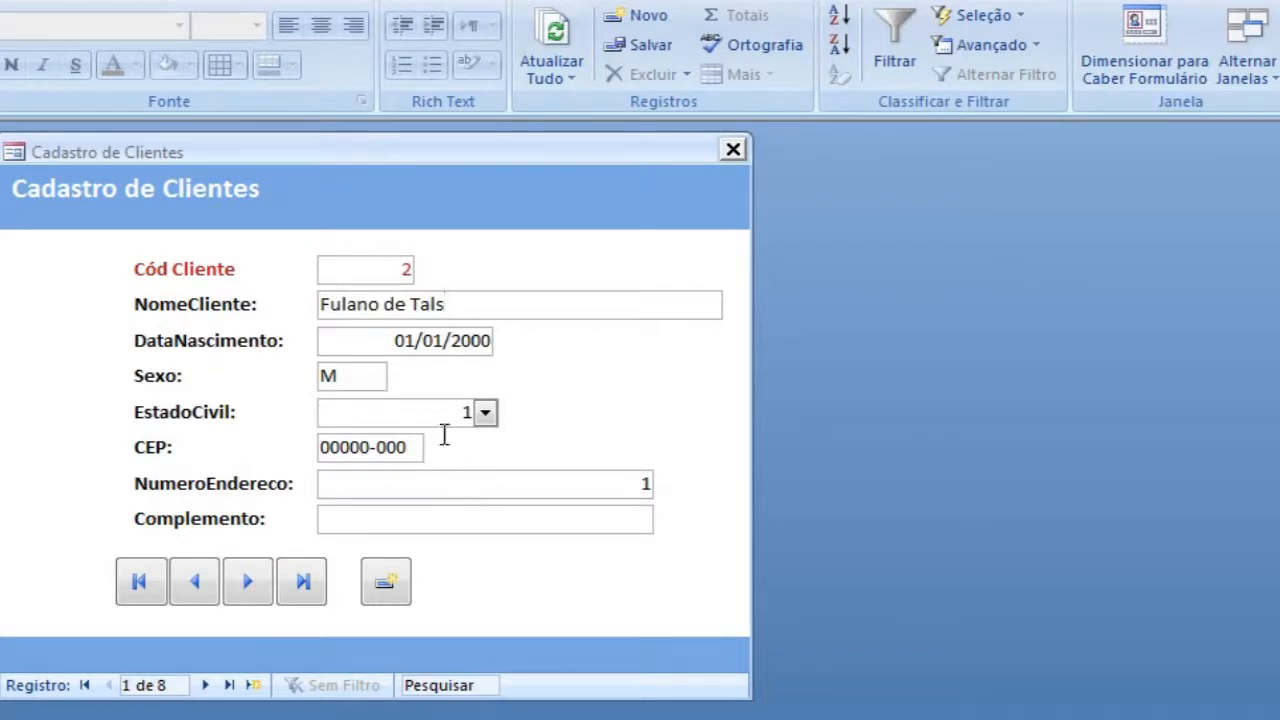
left_click(372, 375)
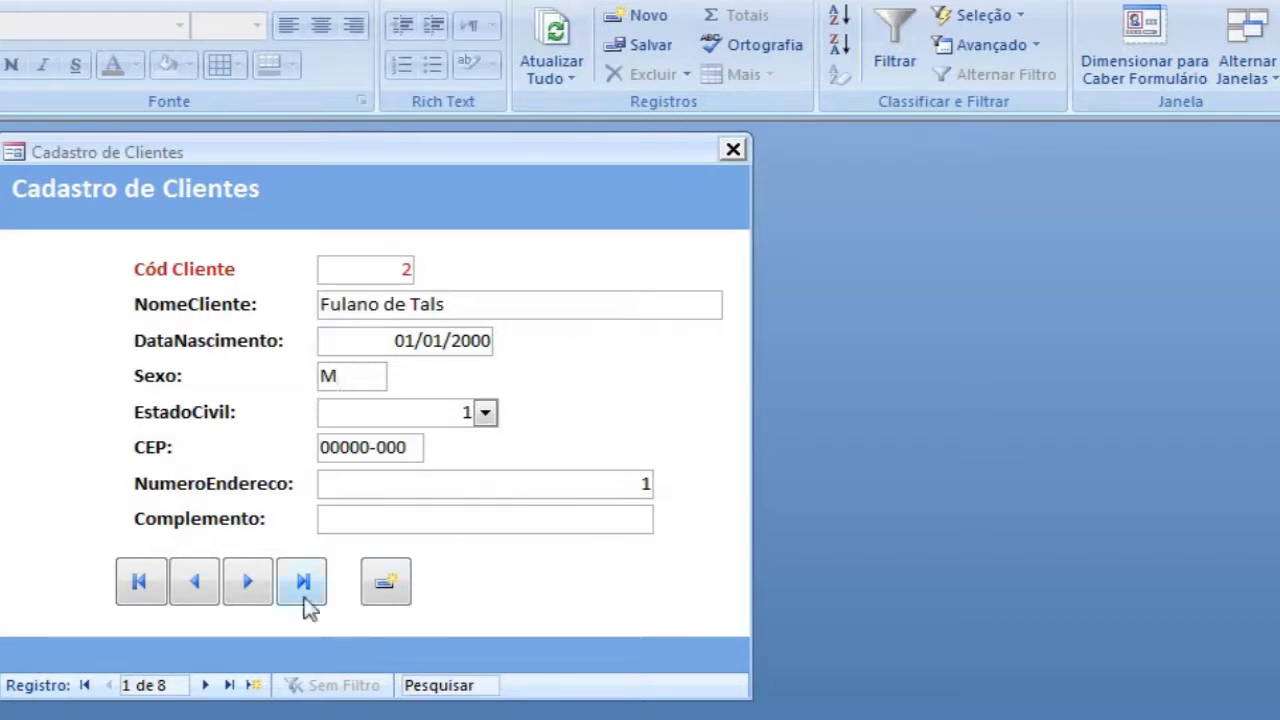
left_click(249, 583)
left_click(197, 588)
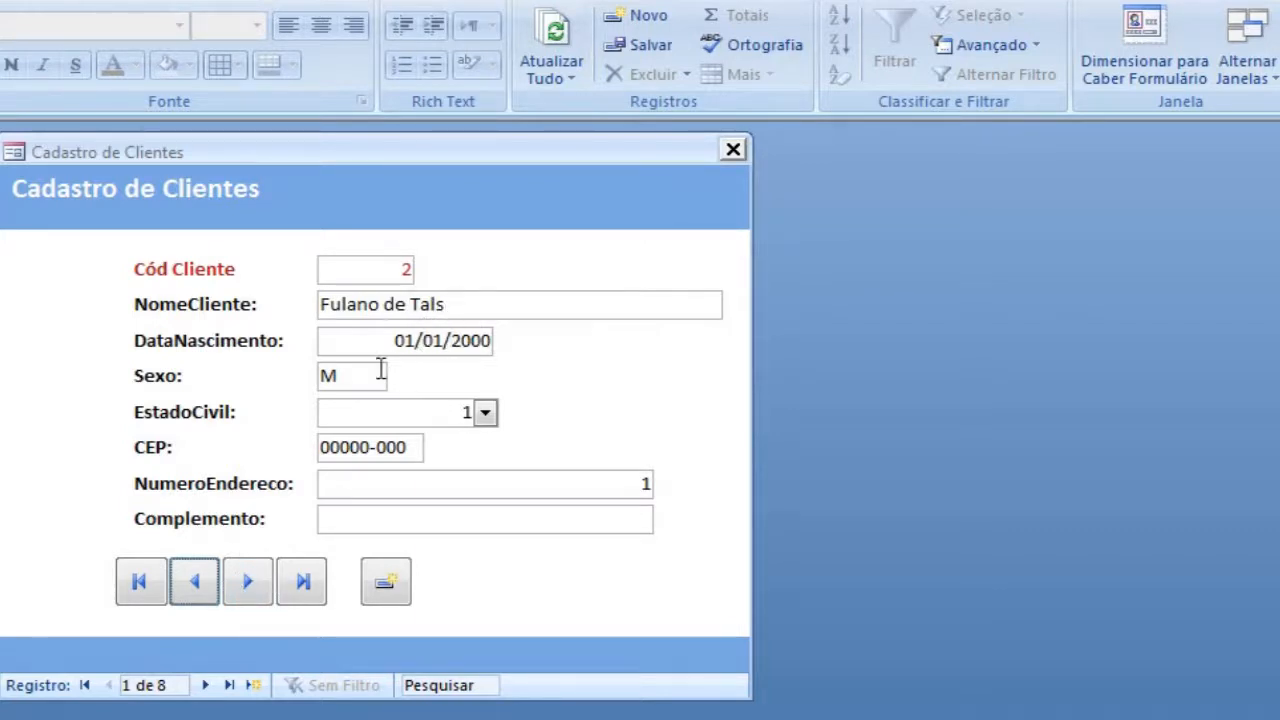
left_click(465, 305)
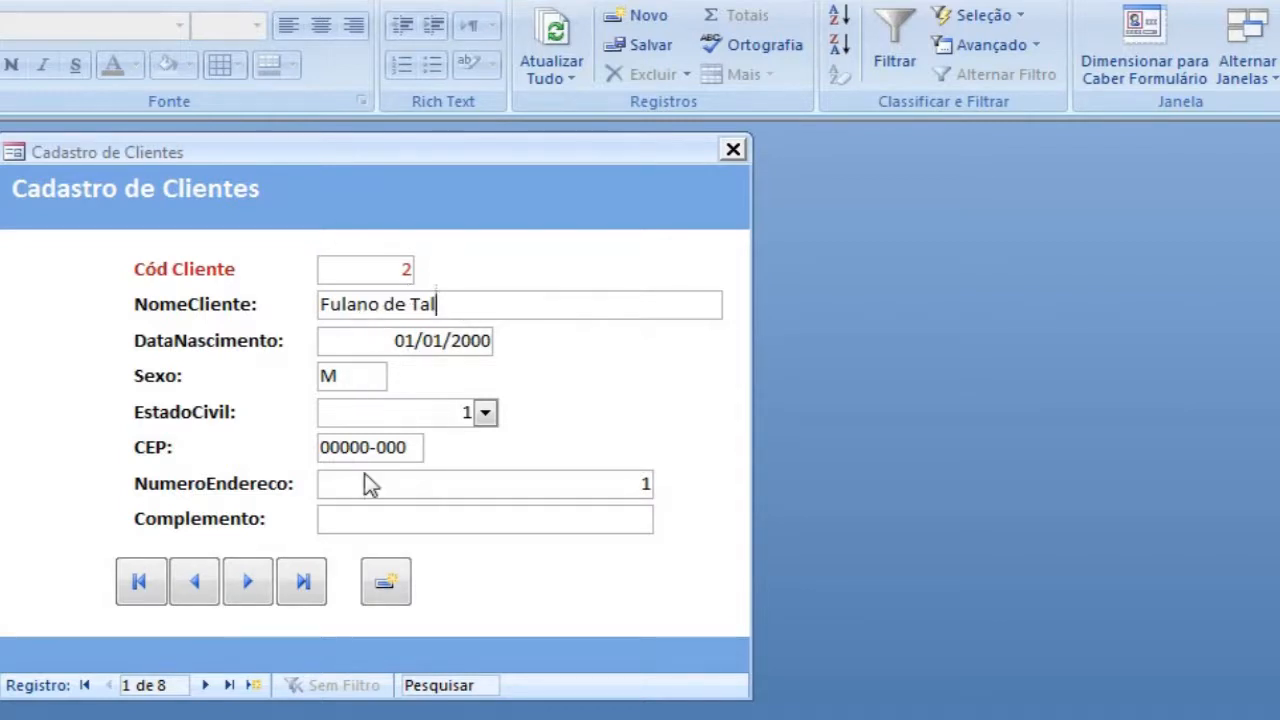
Step: Test the new-record button from the first record, returning to the first record once and opening a blank record again
left_click(386, 583)
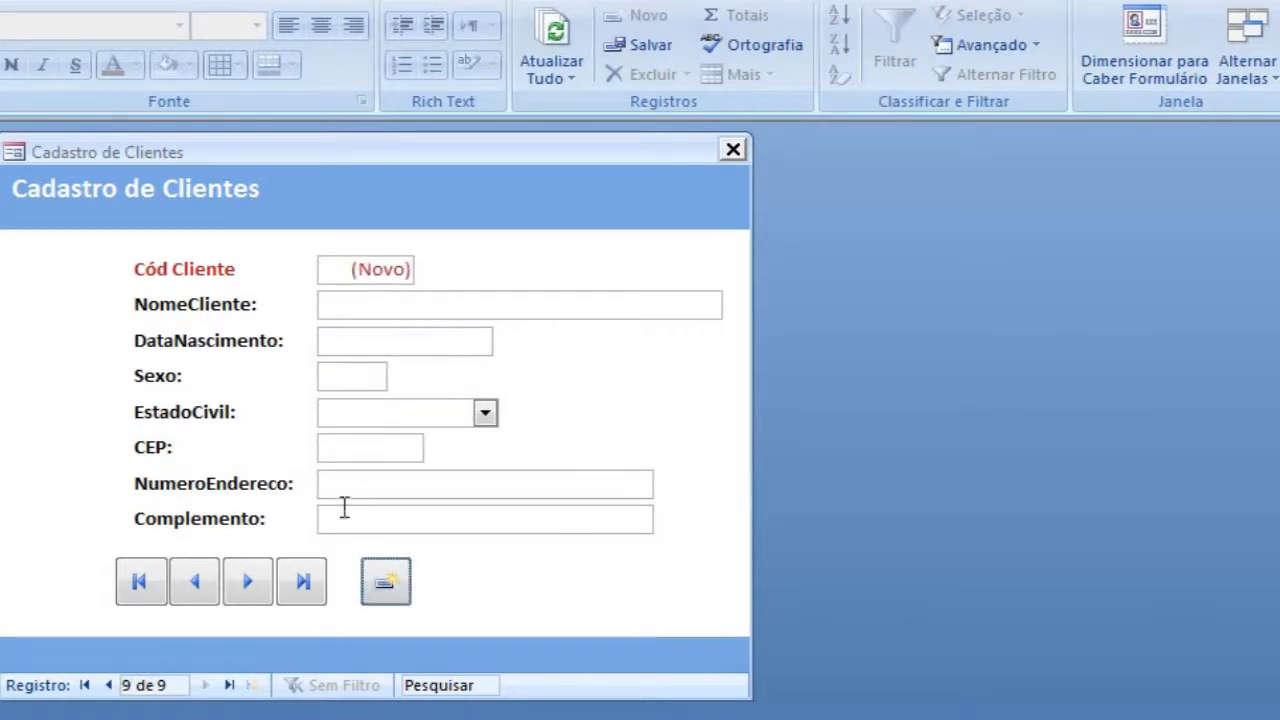
left_click(135, 580)
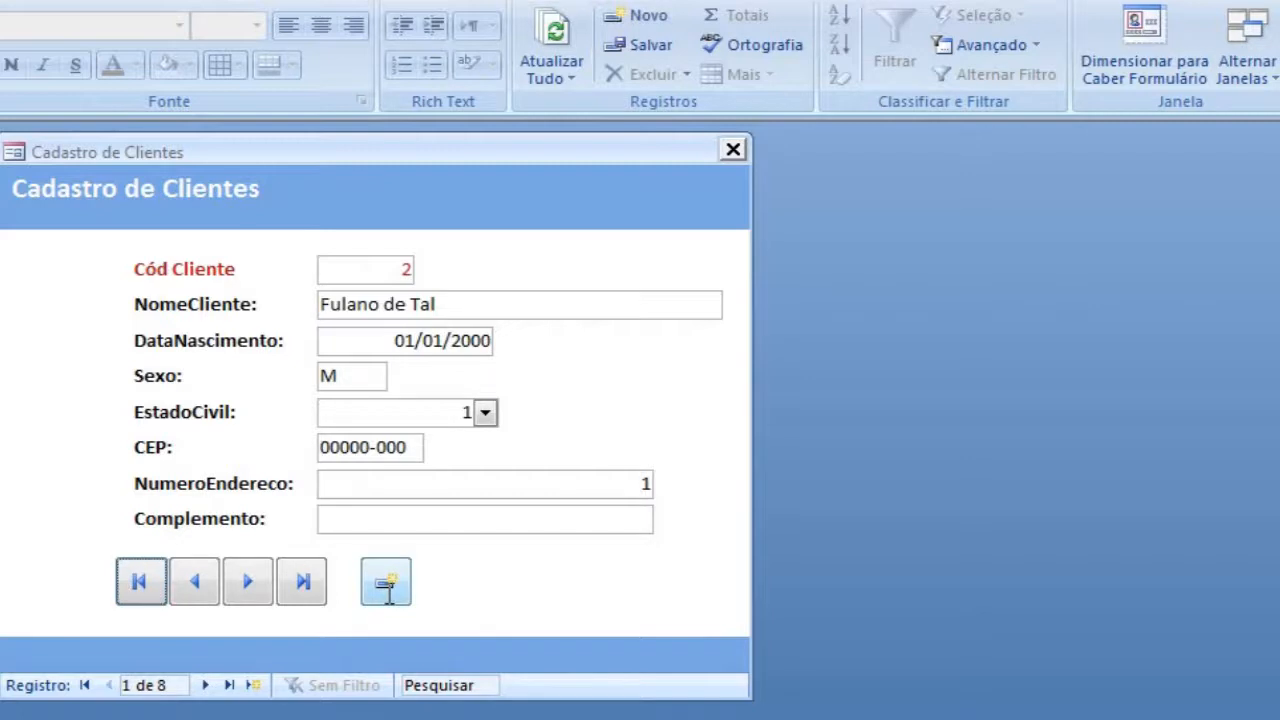
left_click(387, 593)
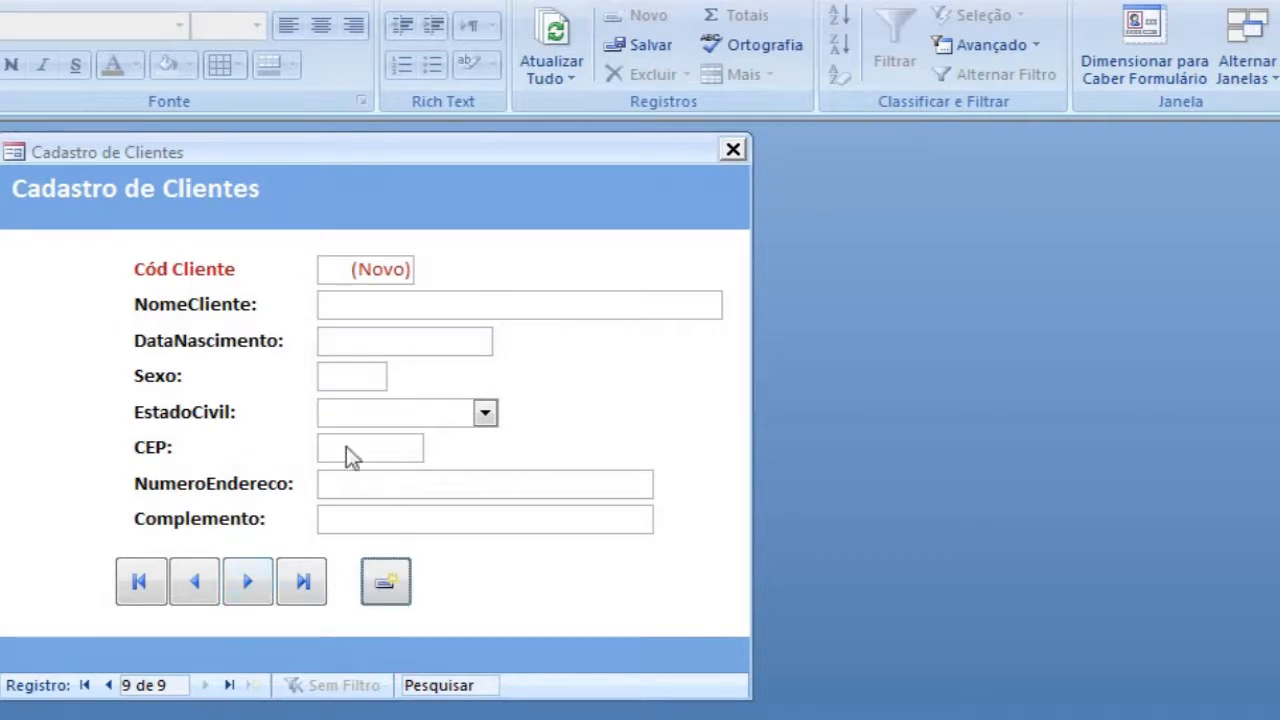
Step: In design view, place a command button after the new-record button with the action Excluir registro and the image Lixeira
right_click(340, 208)
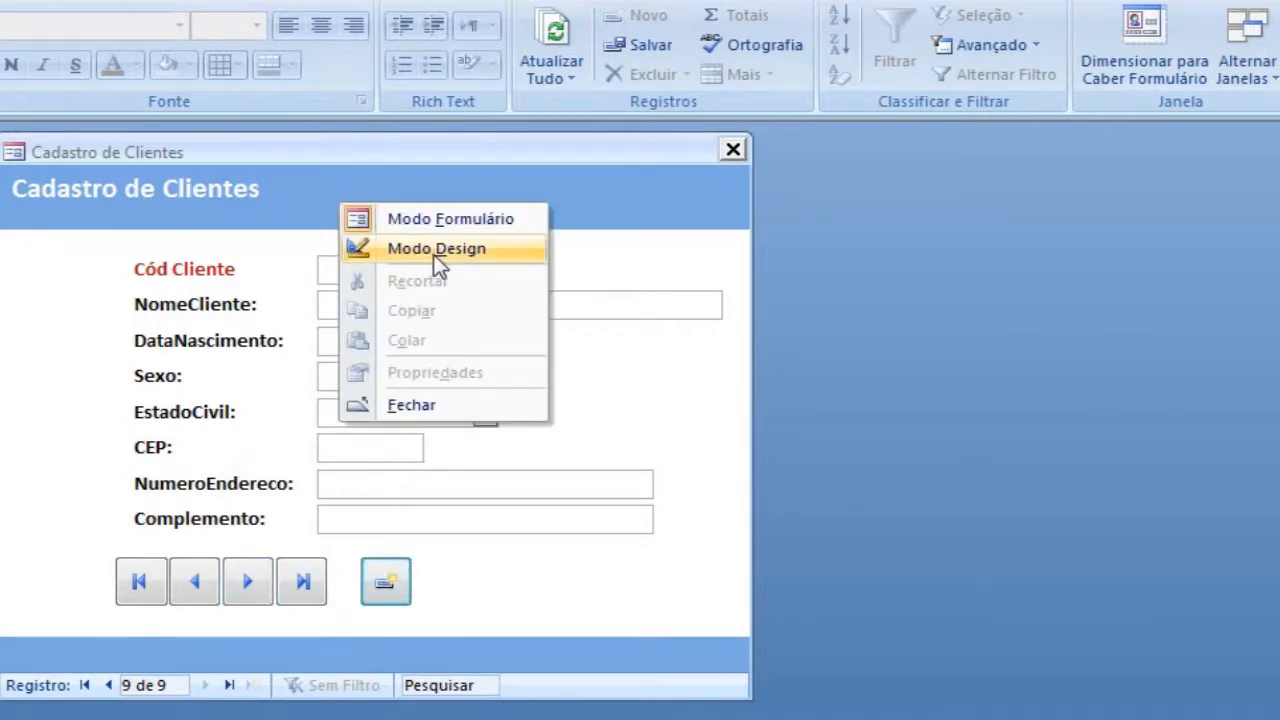
left_click(436, 250)
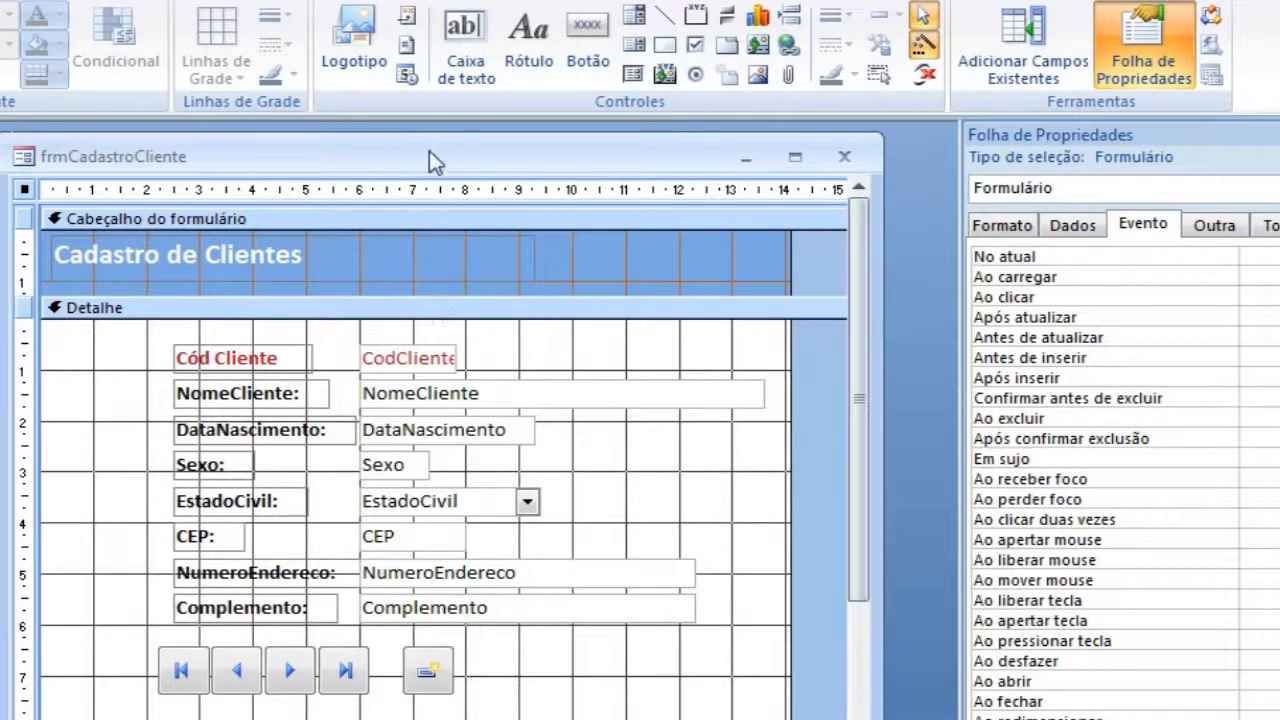
left_click(578, 28)
left_click(527, 662)
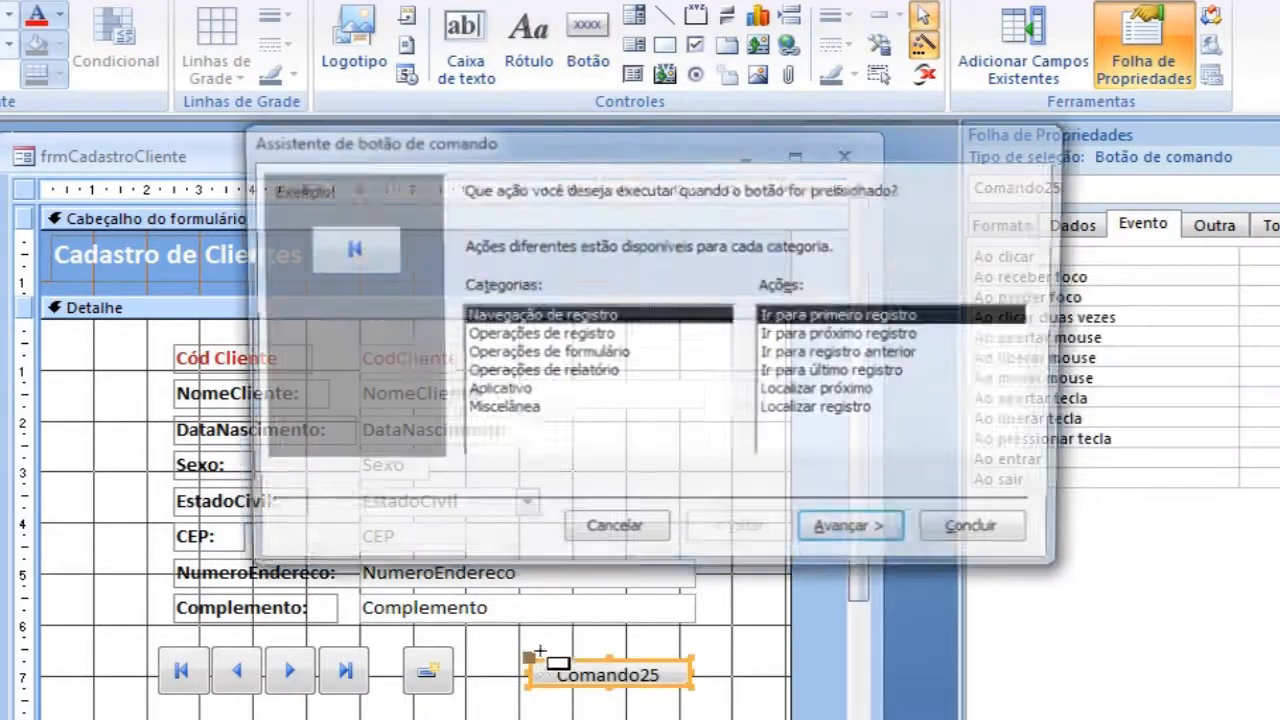
left_click(578, 336)
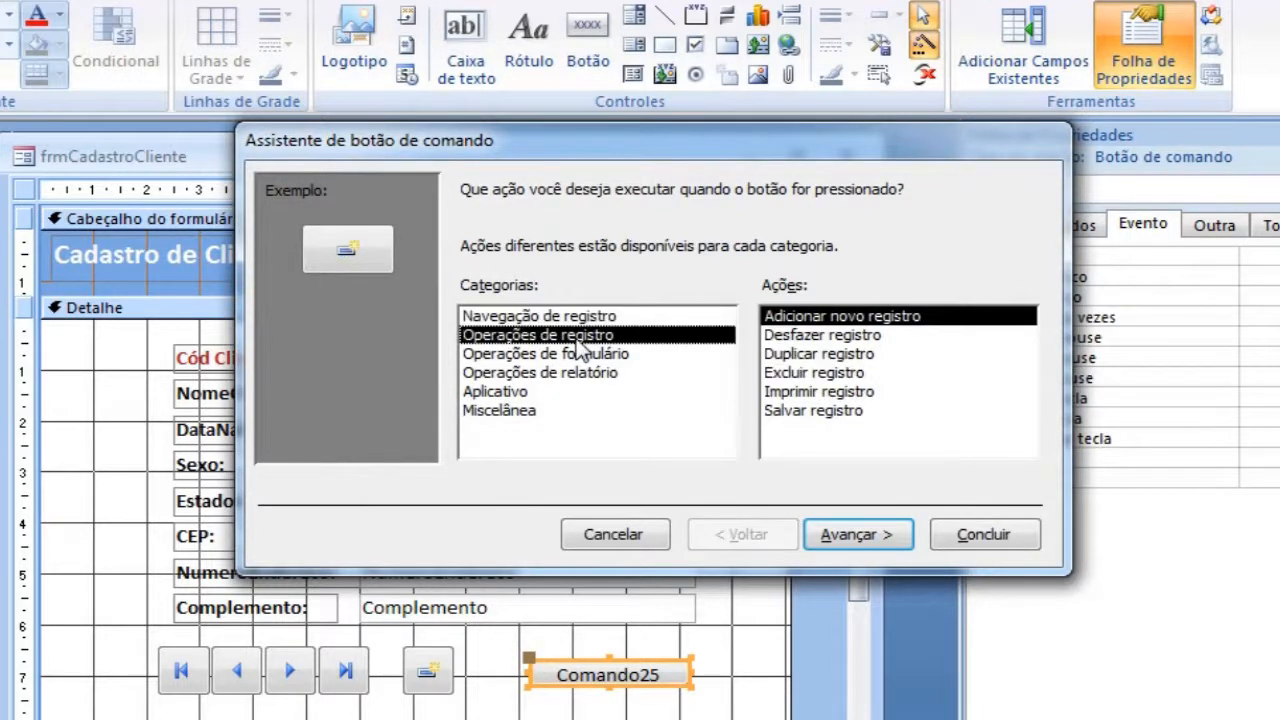
left_click(830, 373)
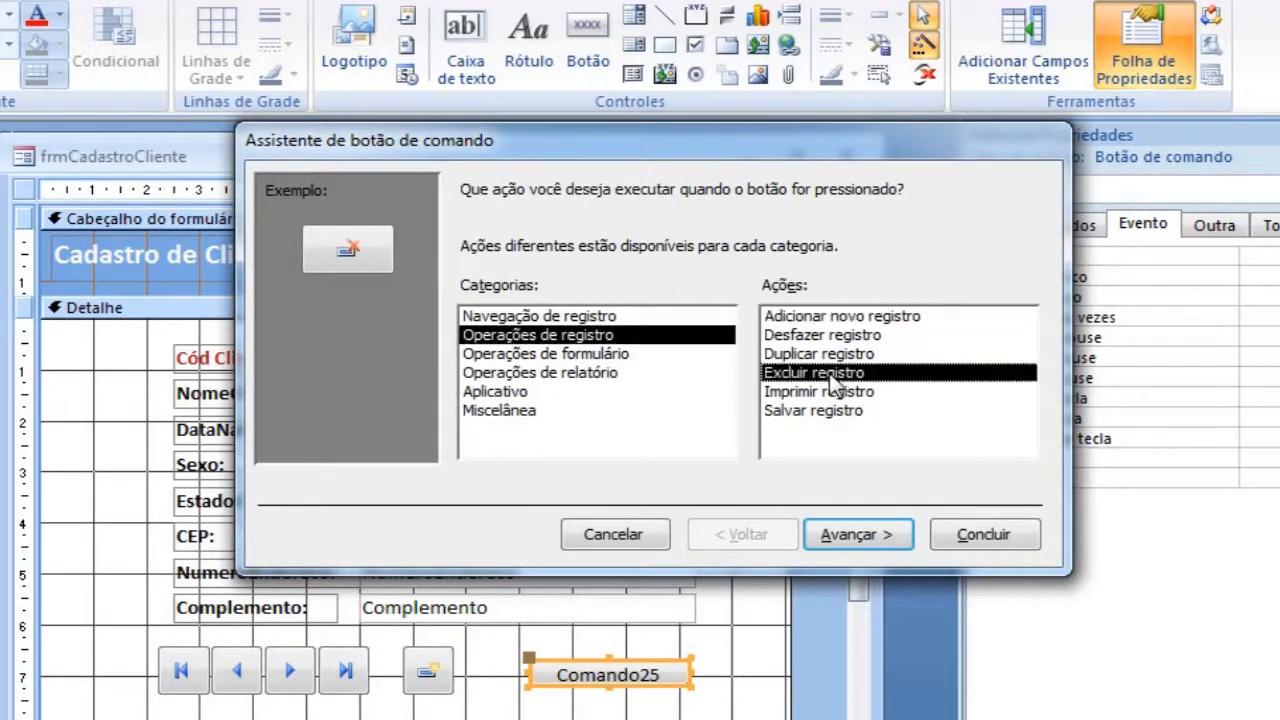
left_click(853, 536)
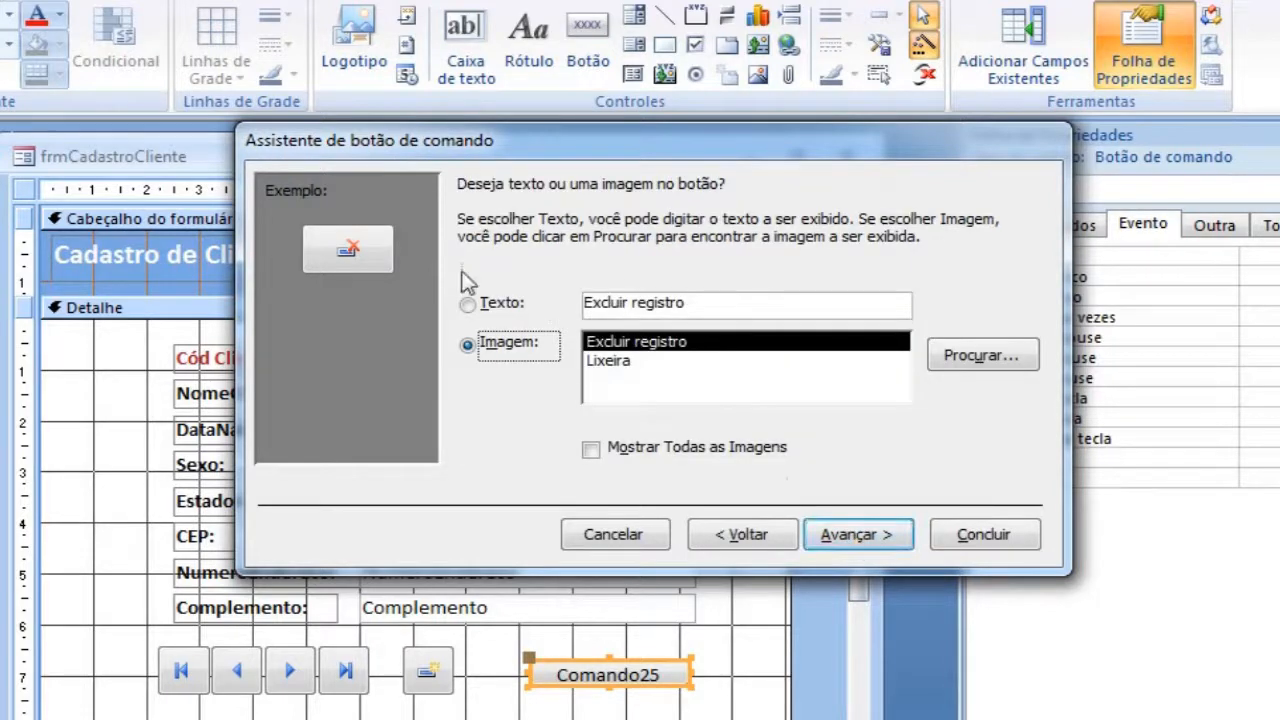
left_click(630, 362)
left_click(858, 536)
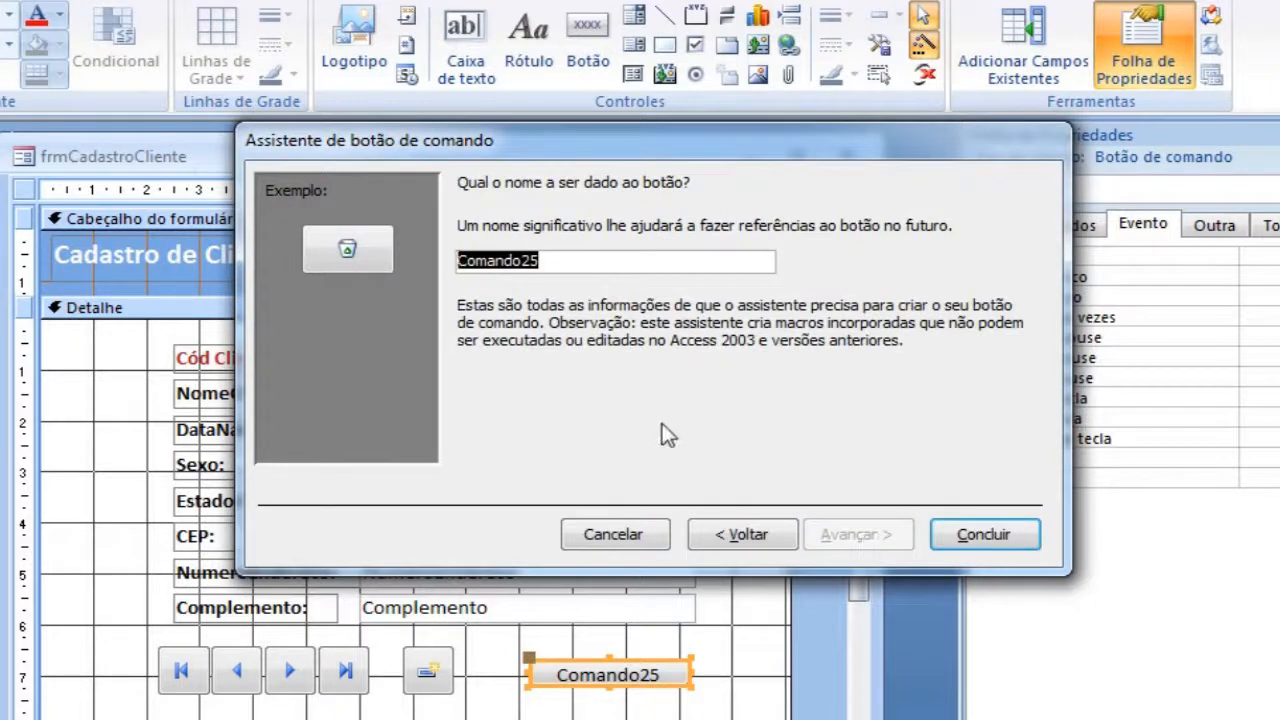
Step: Name the delete button btnExcluir, align it in the row with a wide gap after the new-record button, and show the form view
type("btnExcluir")
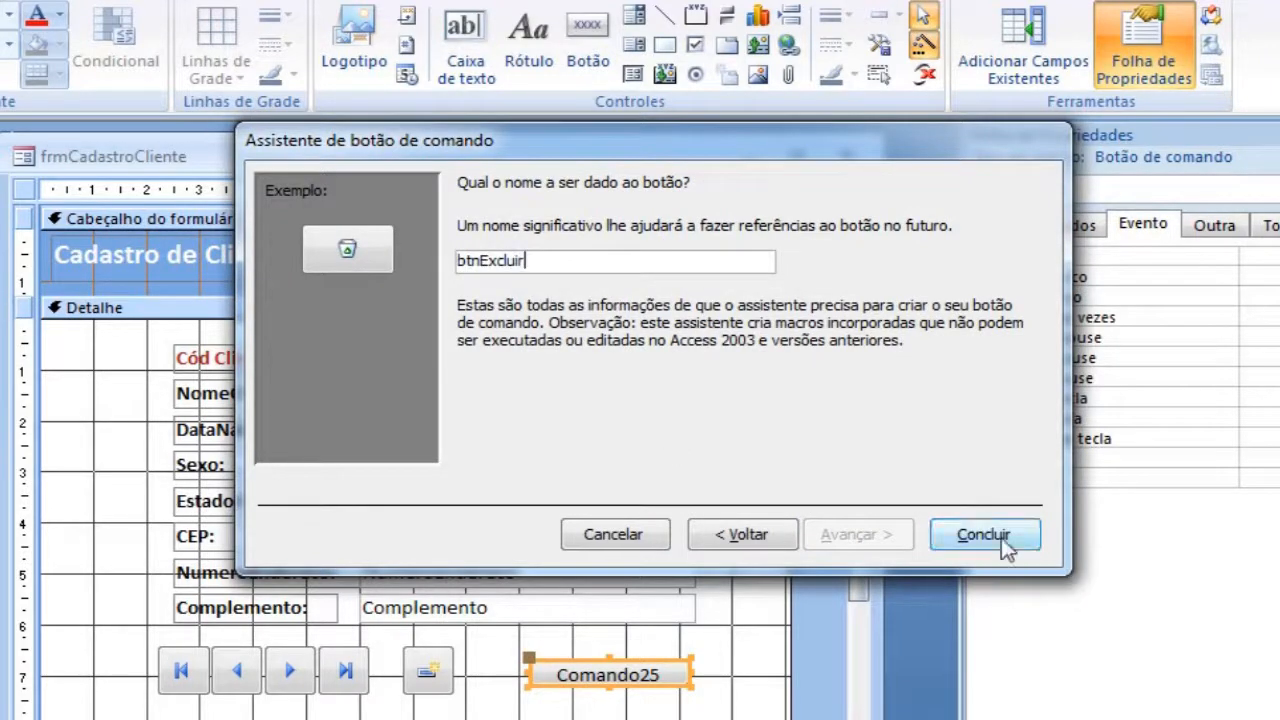
left_click(1005, 543)
left_click_drag(575, 708, 630, 700)
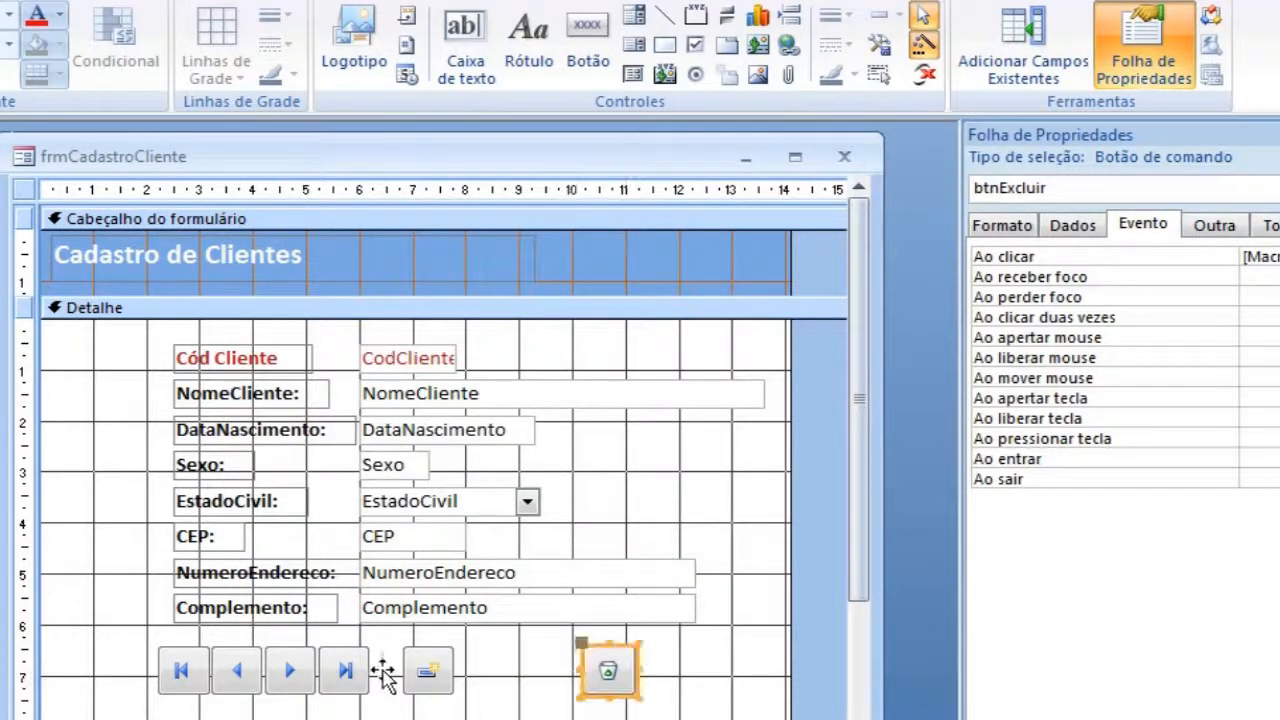
left_click(545, 678)
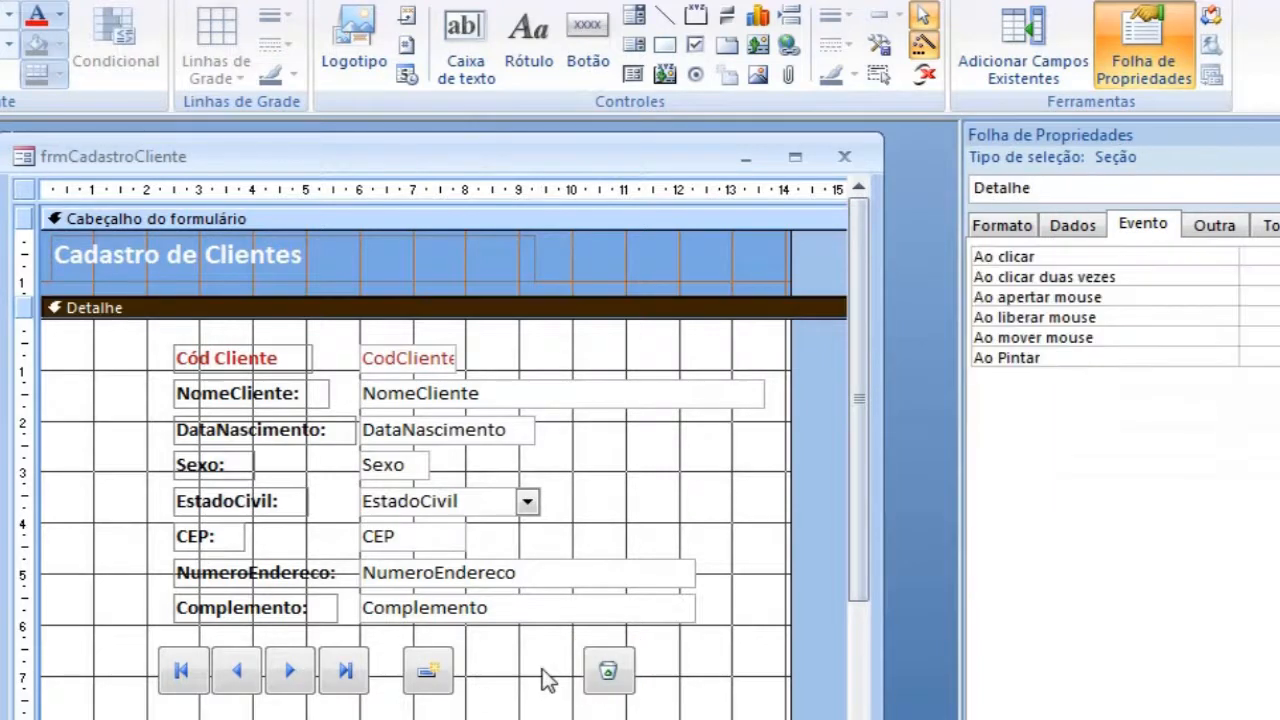
key("F5")
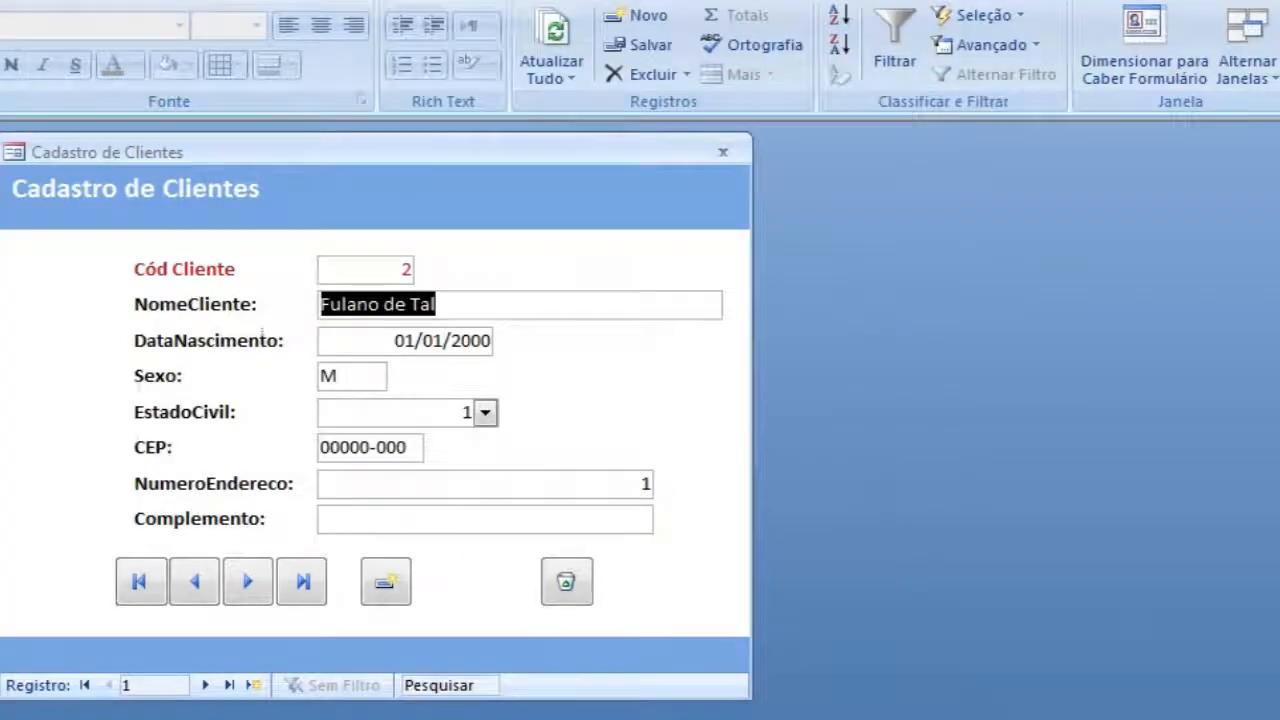
Step: Test the delete button on the last record, declining the first deletion request and confirming the second
left_click(305, 590)
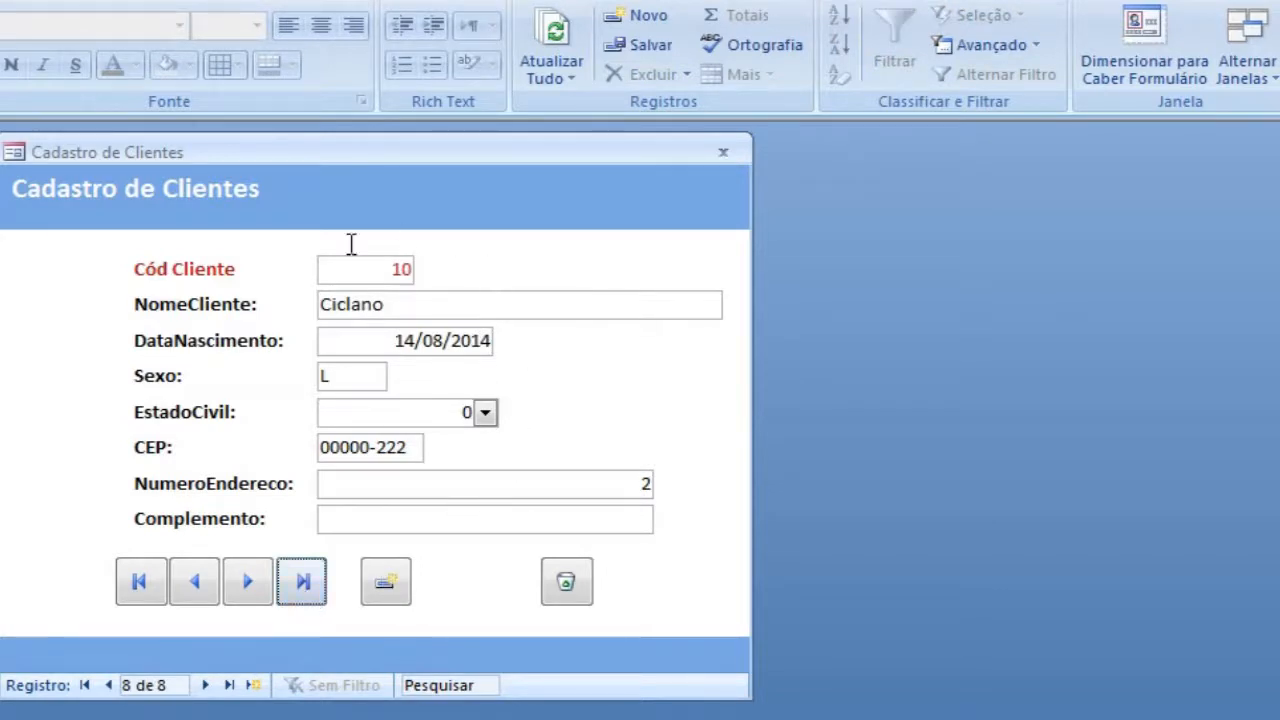
left_click(573, 592)
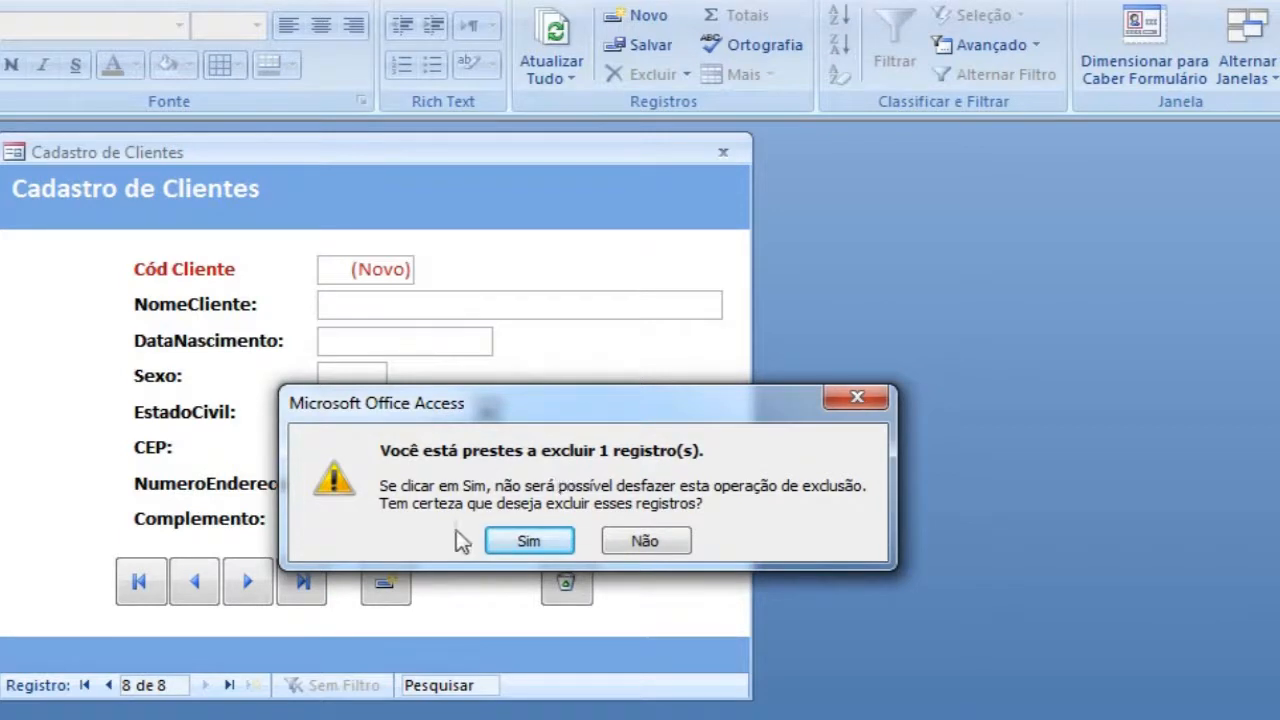
left_click(643, 540)
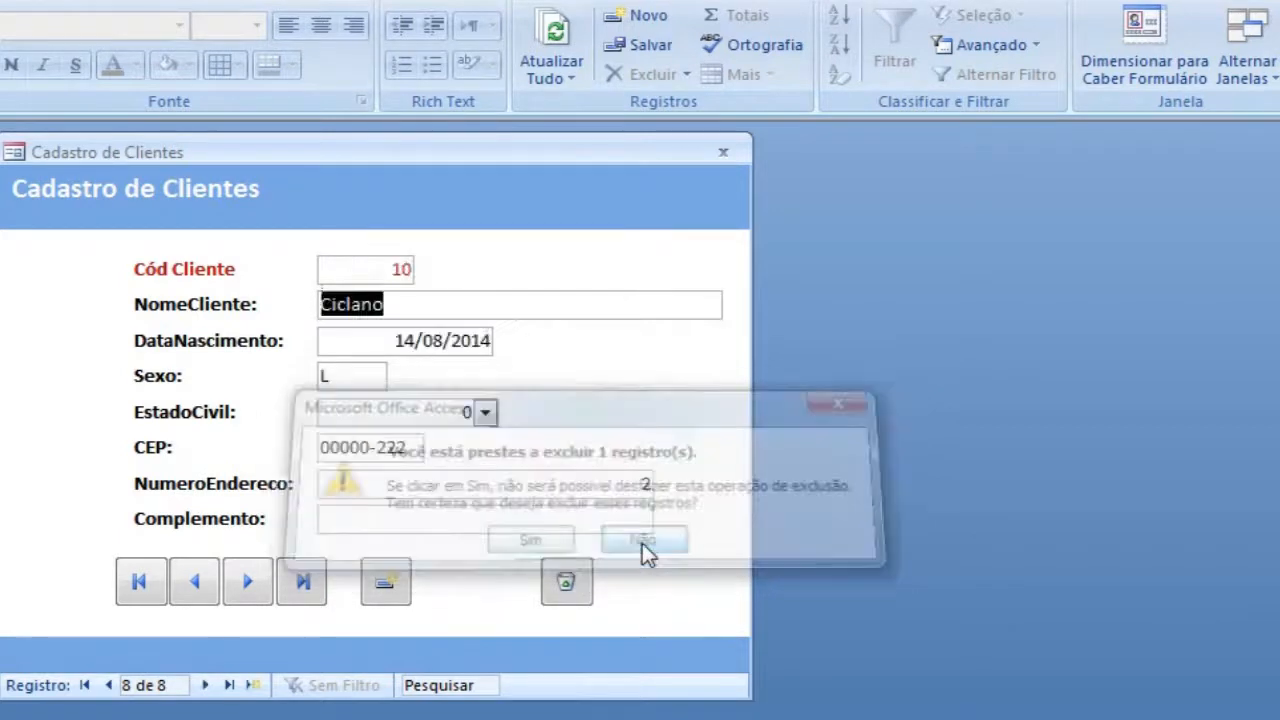
left_click(571, 590)
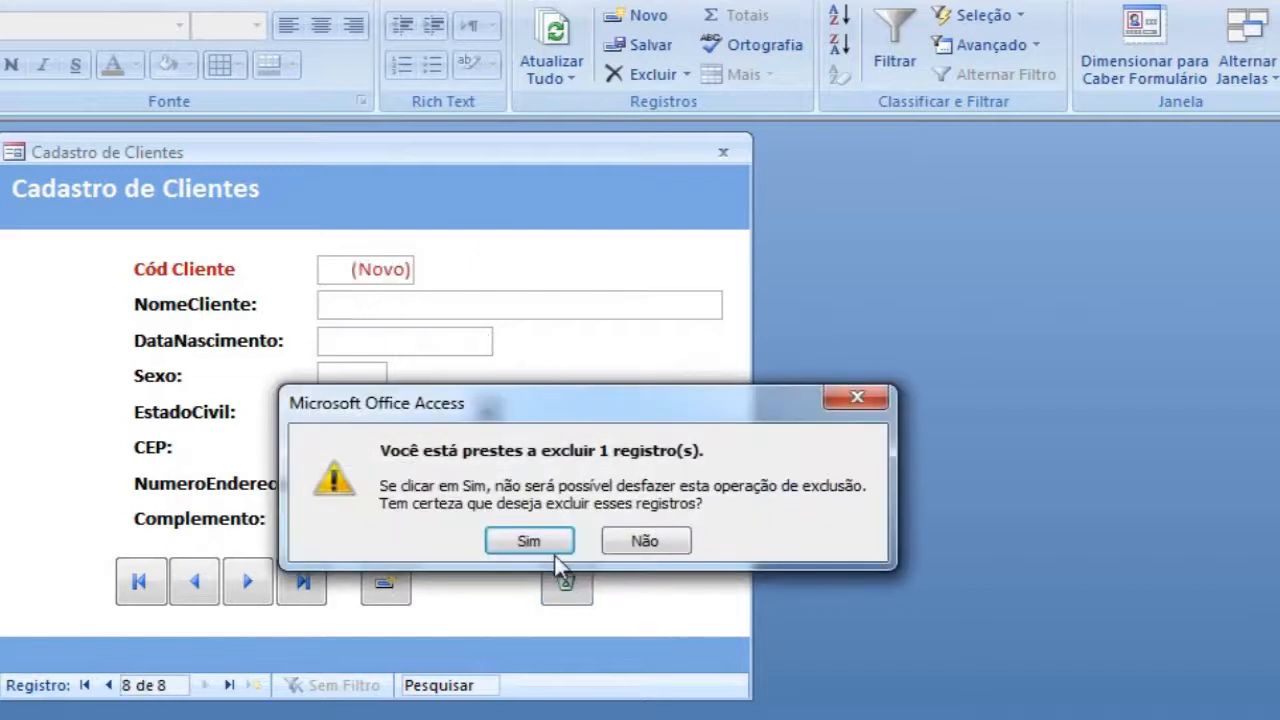
key("Return")
Step: Check the end of the record list by moving back and forth between the last client and the blank record
left_click(203, 584)
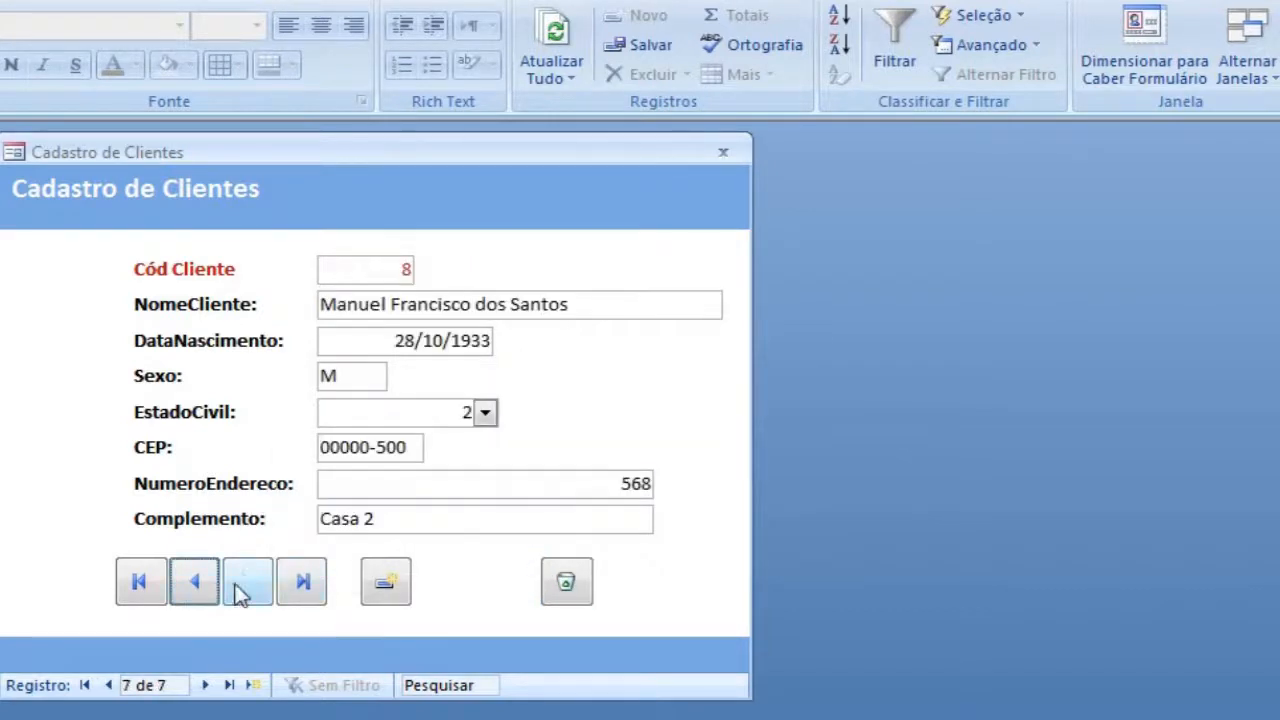
left_click(247, 589)
left_click(193, 592)
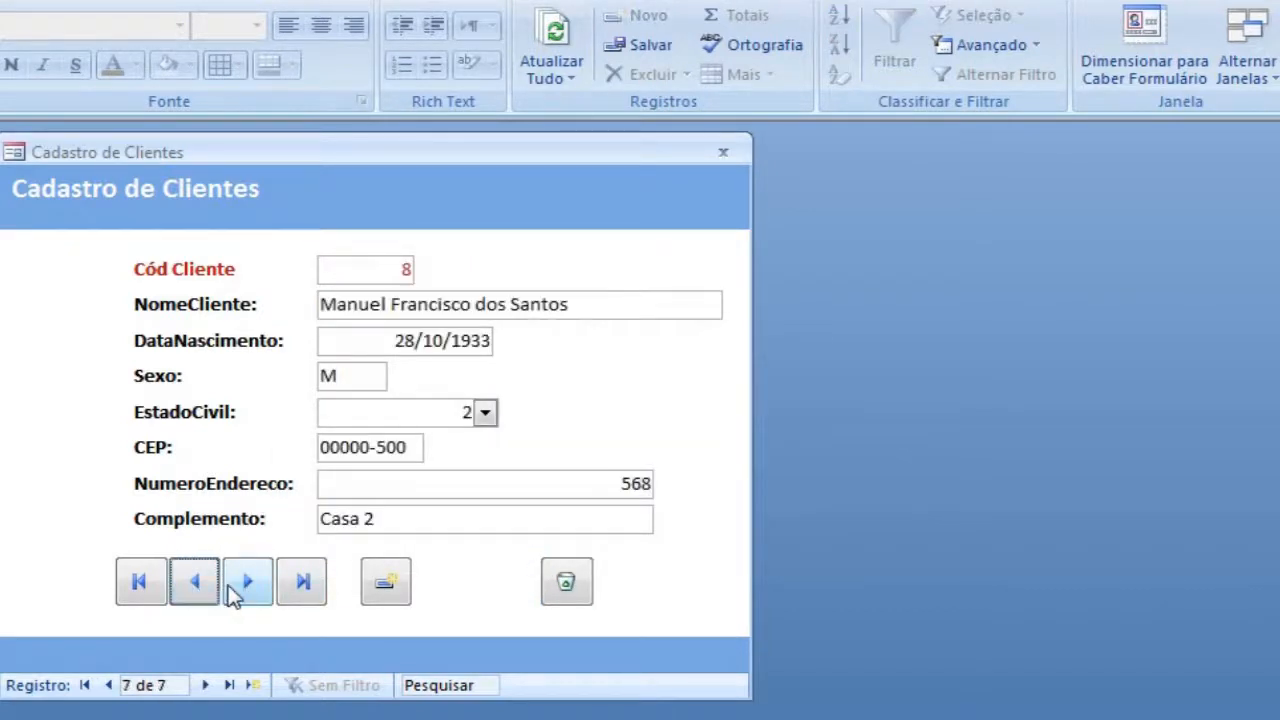
left_click(236, 593)
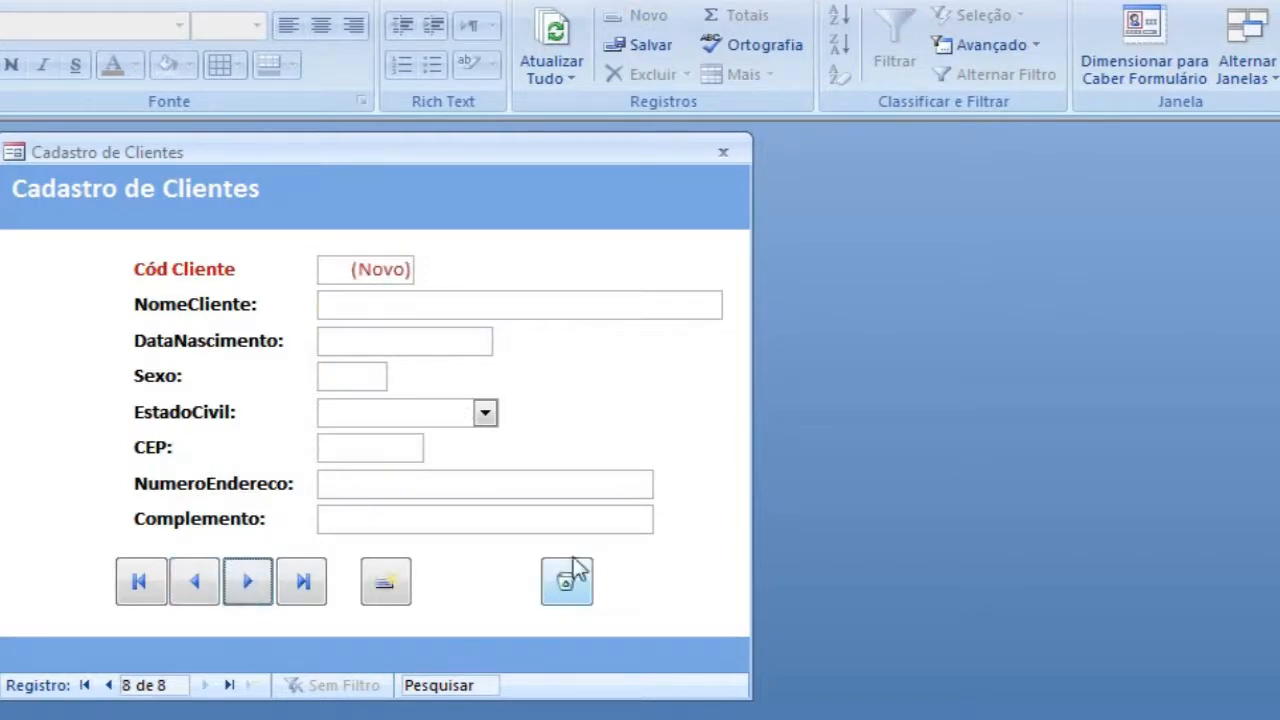
Step: In design view, widen the form window and place a command button without the wizard at the right of the form header
right_click(256, 252)
left_click(337, 293)
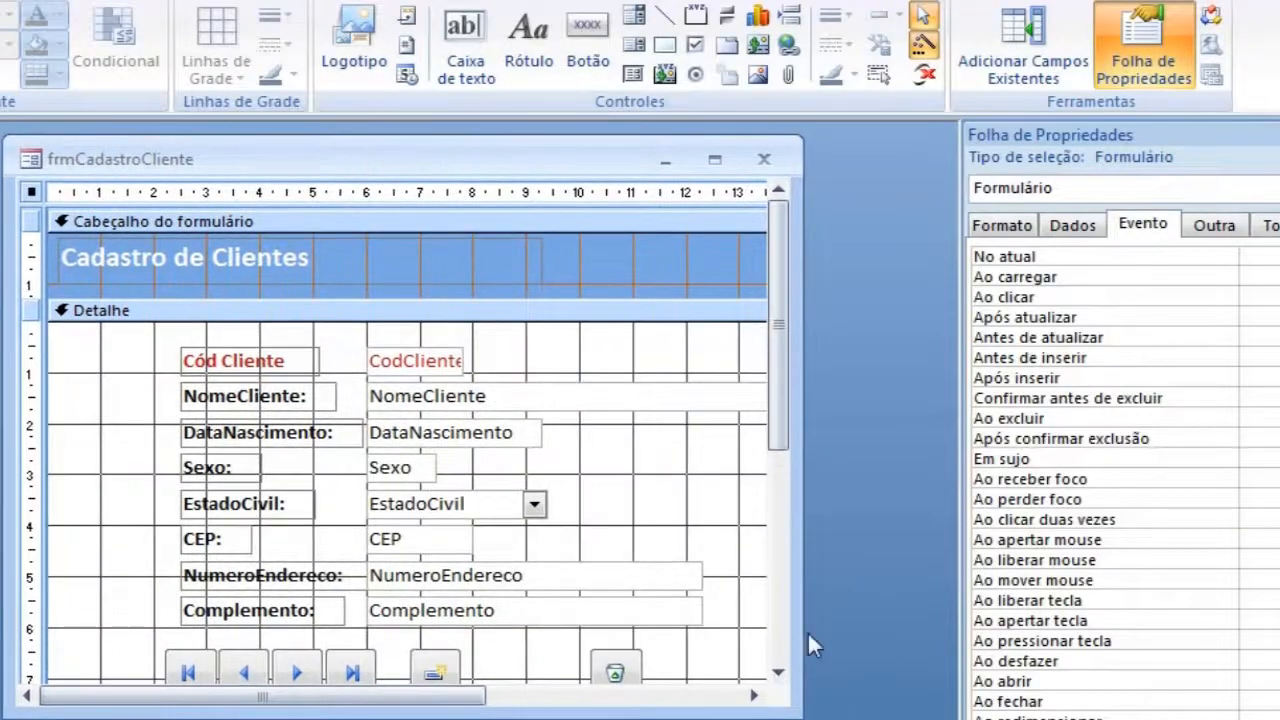
left_click_drag(792, 711, 921, 719)
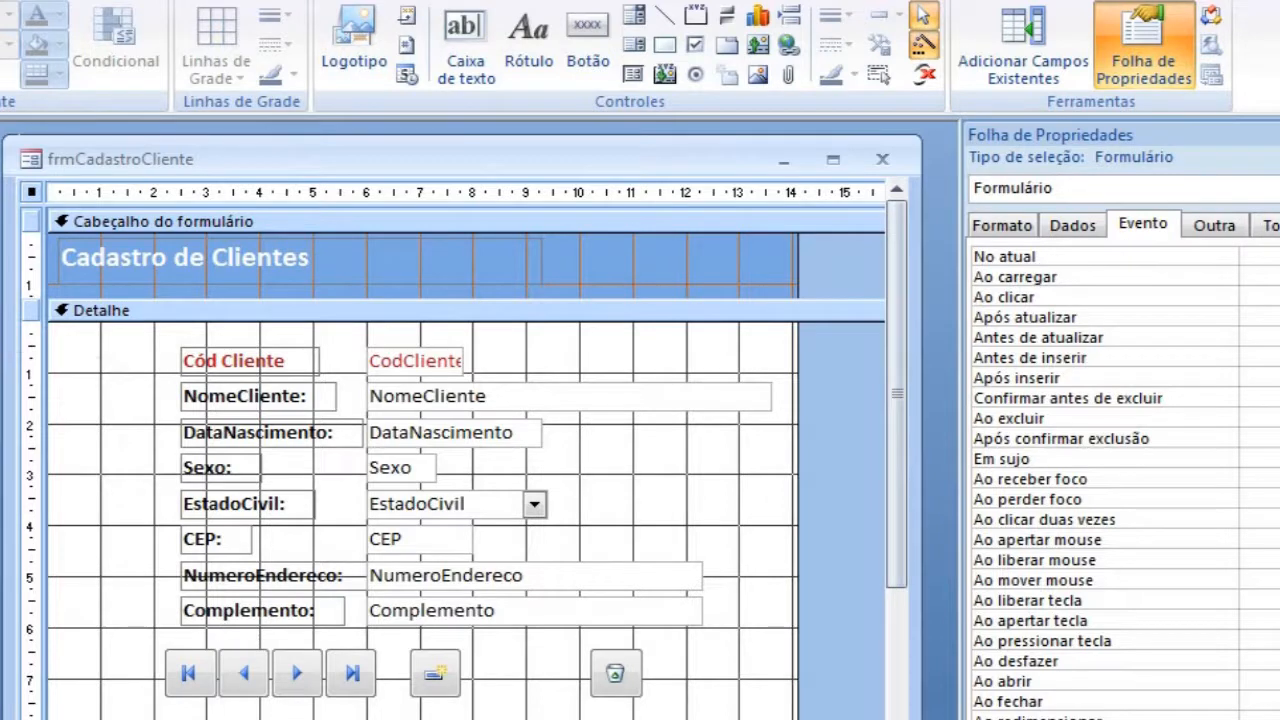
left_click(588, 35)
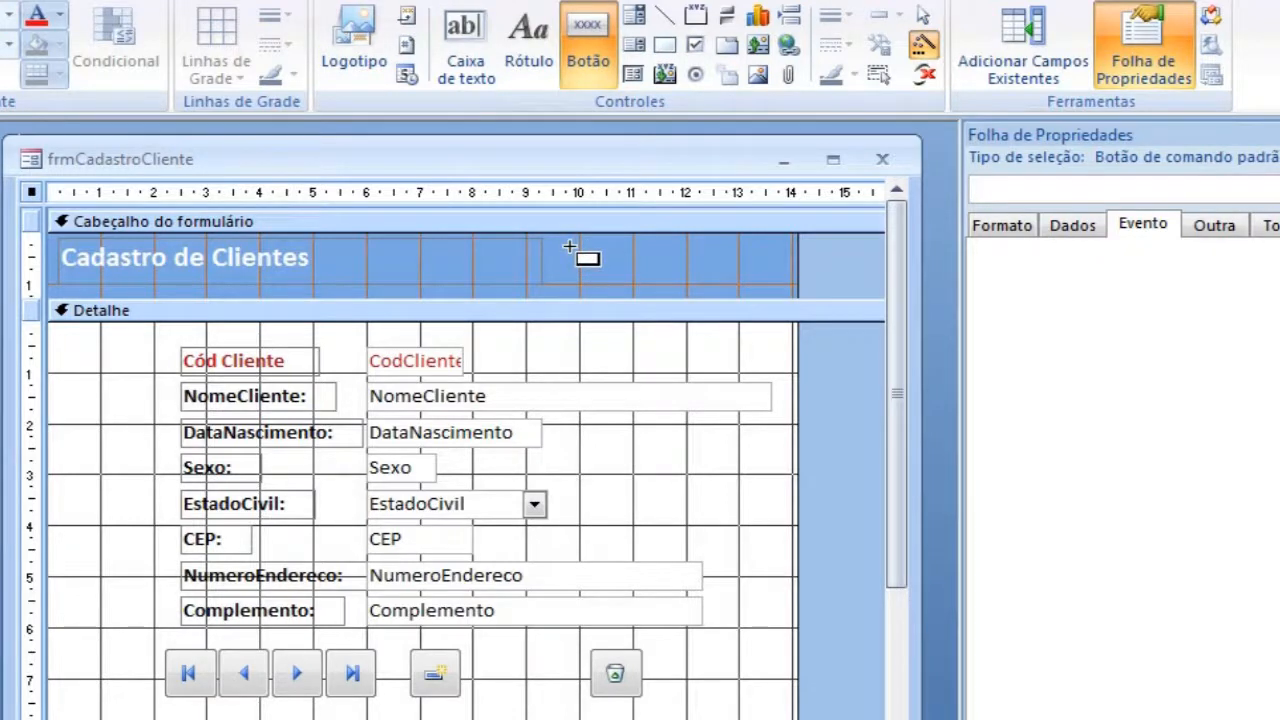
left_click(922, 45)
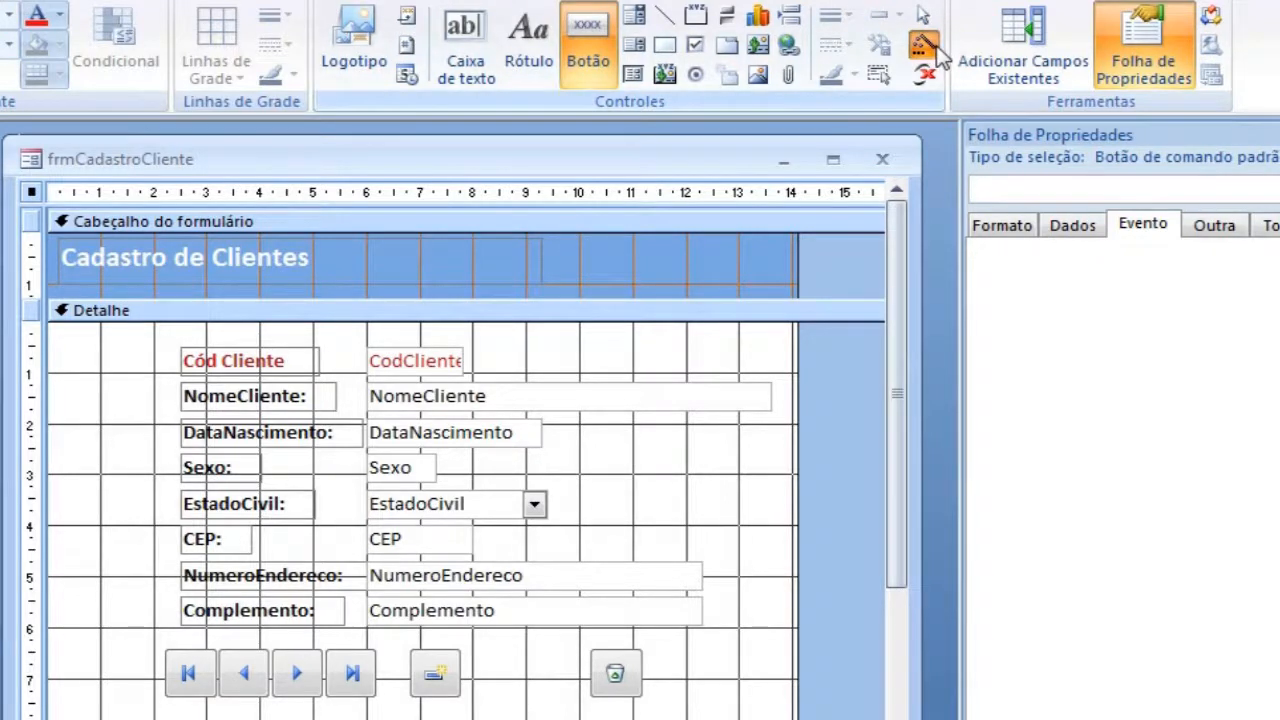
left_click(592, 247)
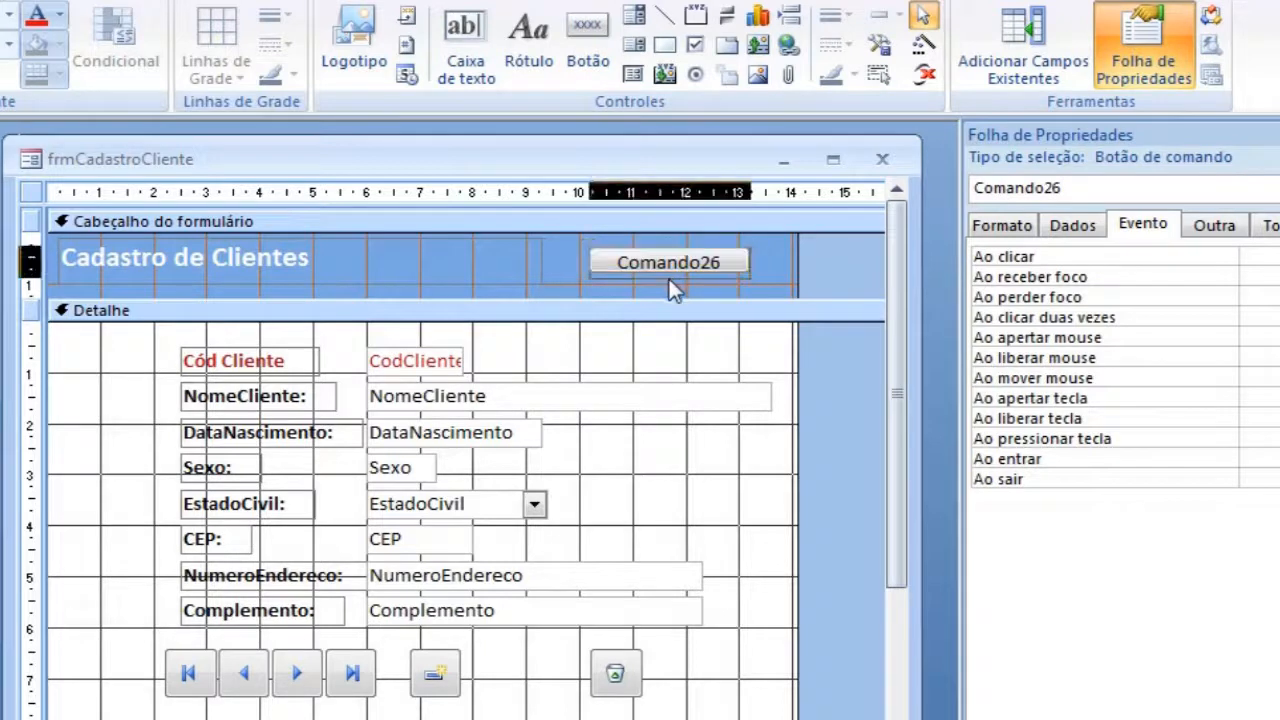
left_click_drag(691, 252, 691, 242)
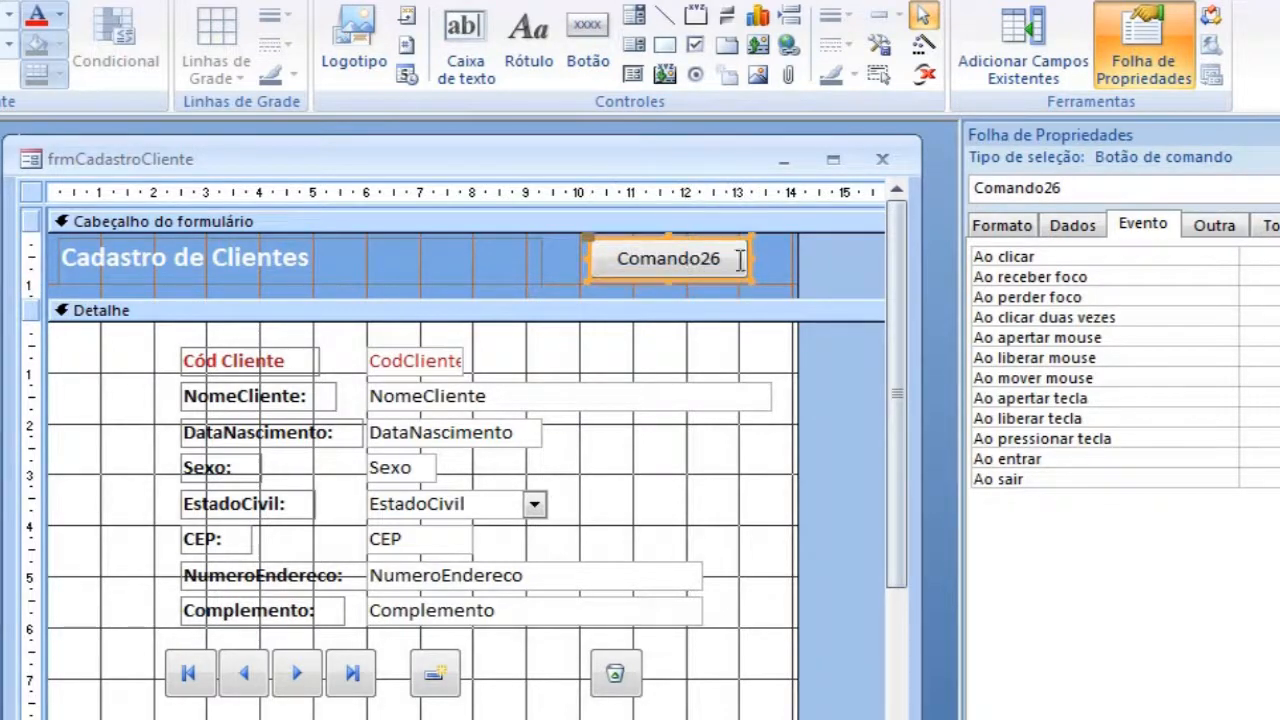
Step: Give the header button the image Sair do Portal and shrink it to about 0.96 cm wide near the header's right edge
left_click(980, 226)
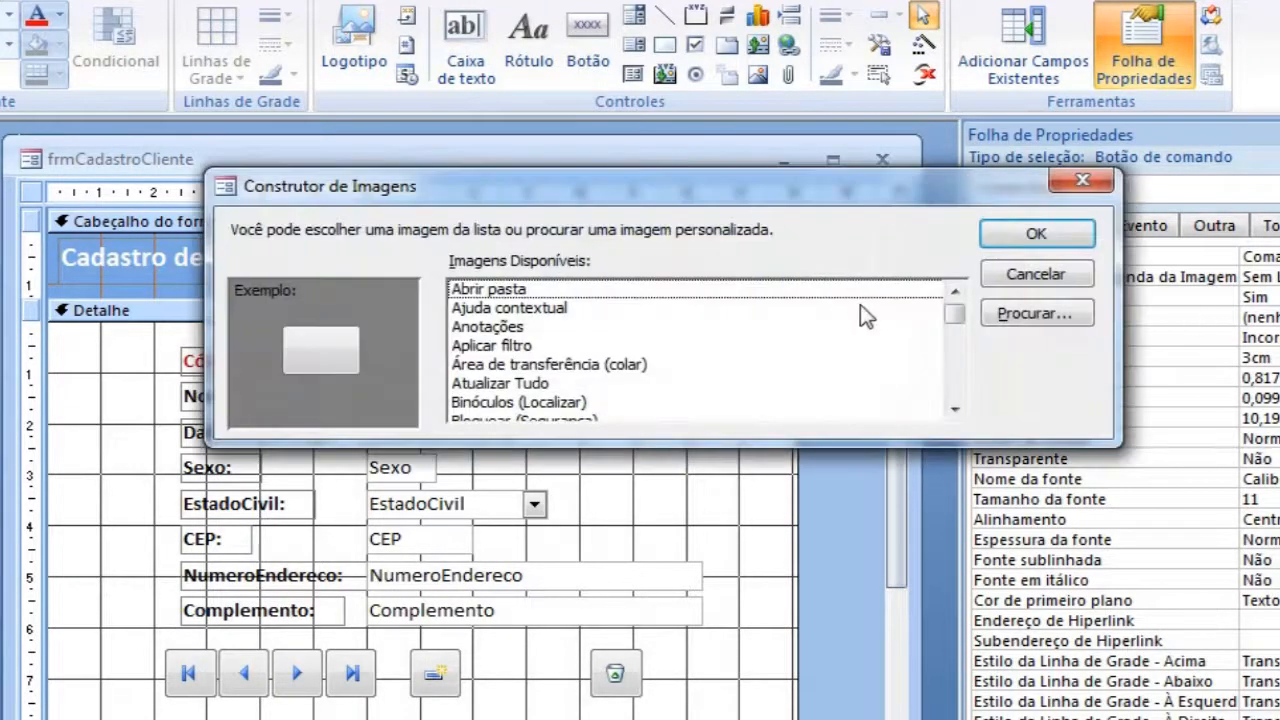
left_click_drag(955, 313, 957, 390)
scroll(963, 338, "up", 5)
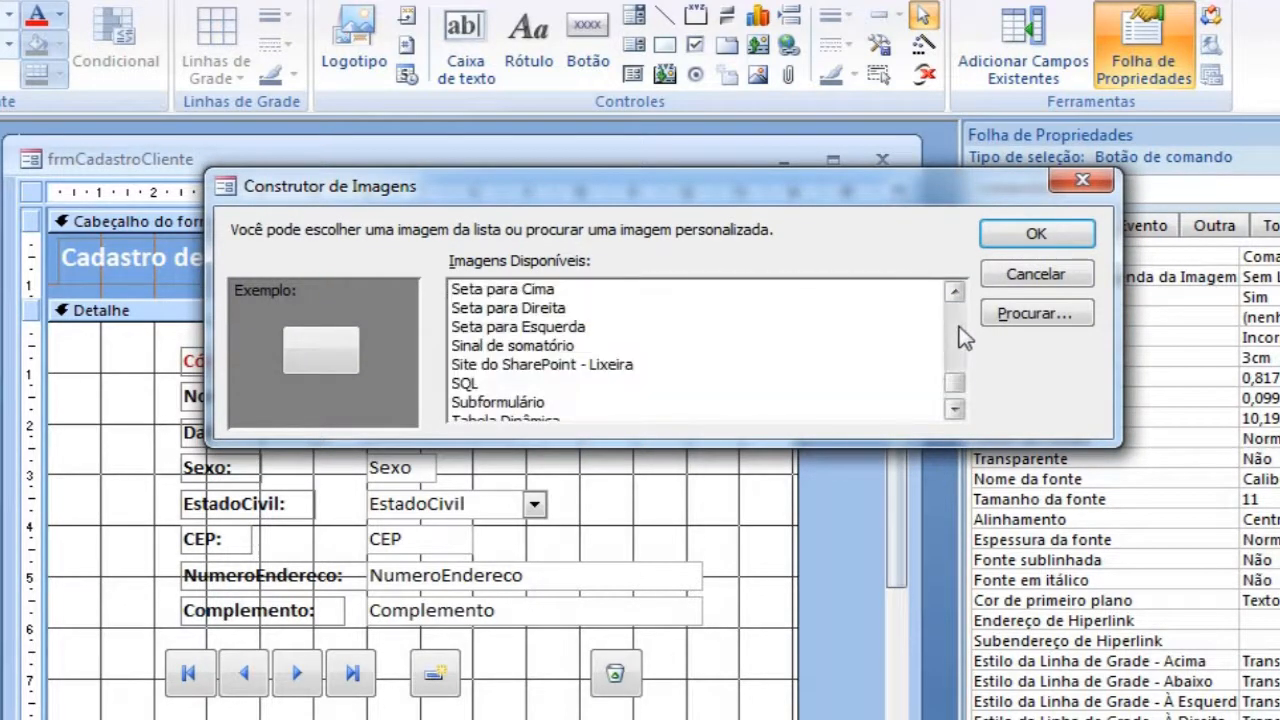
left_click(517, 347)
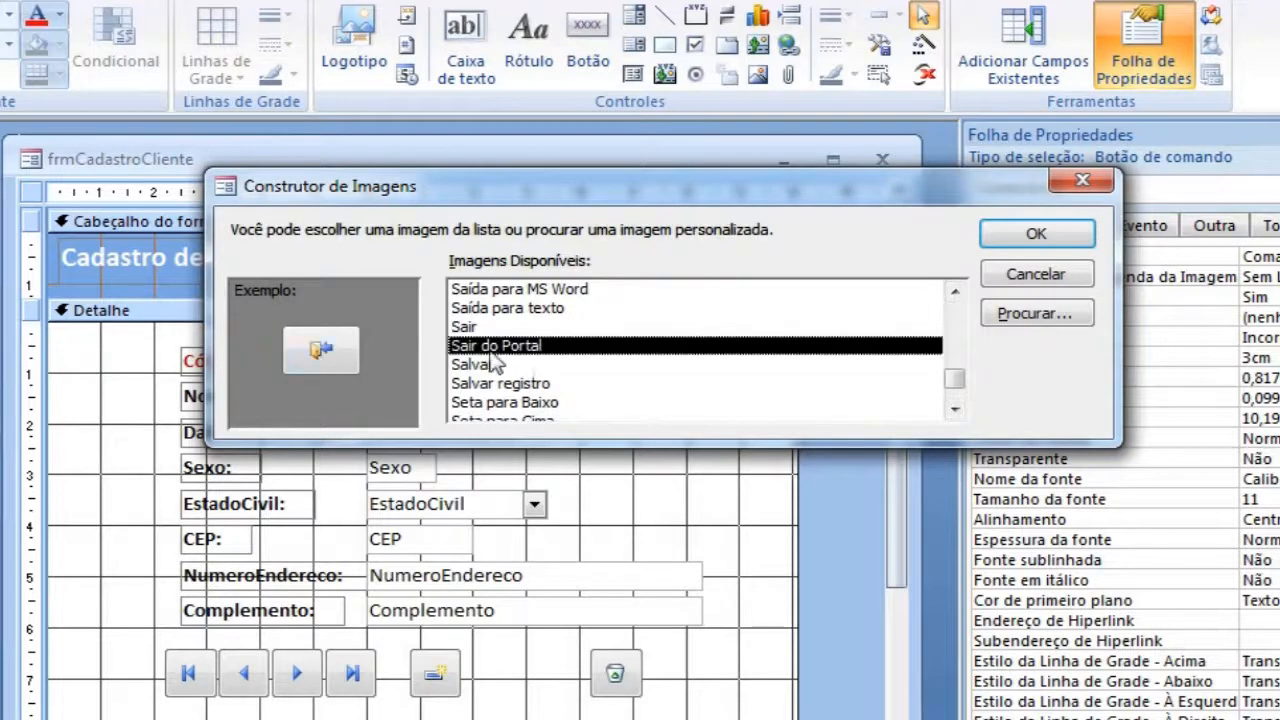
left_click(1046, 242)
left_click_drag(591, 256, 766, 286)
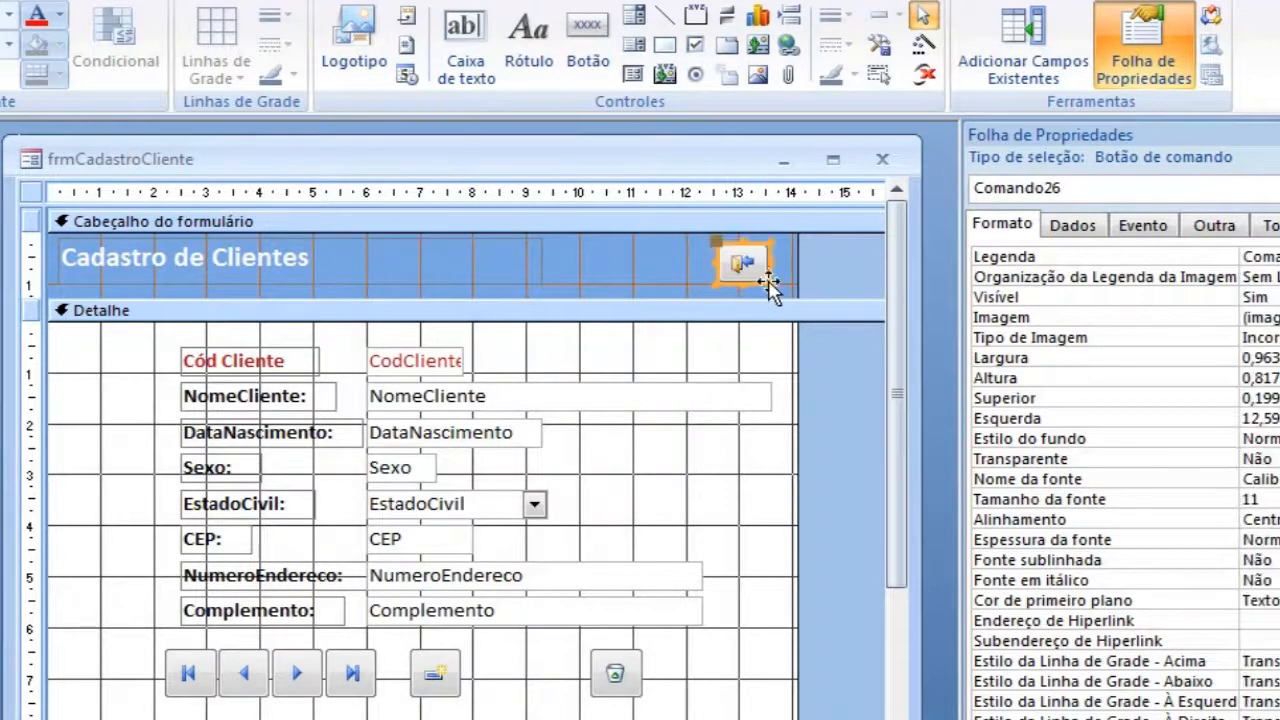
Step: Compare the Ao clicar event of the header exit button with those of the navigation, new-record and delete buttons
left_click(836, 268)
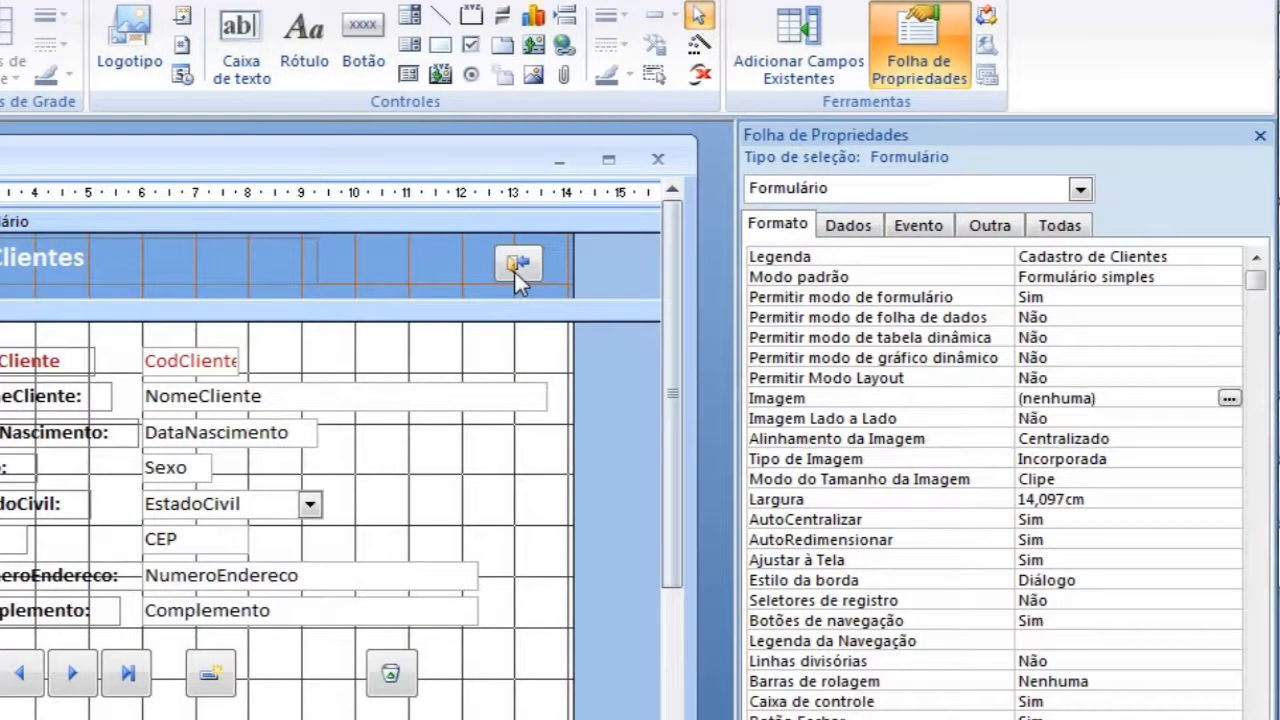
left_click(516, 274)
left_click(920, 226)
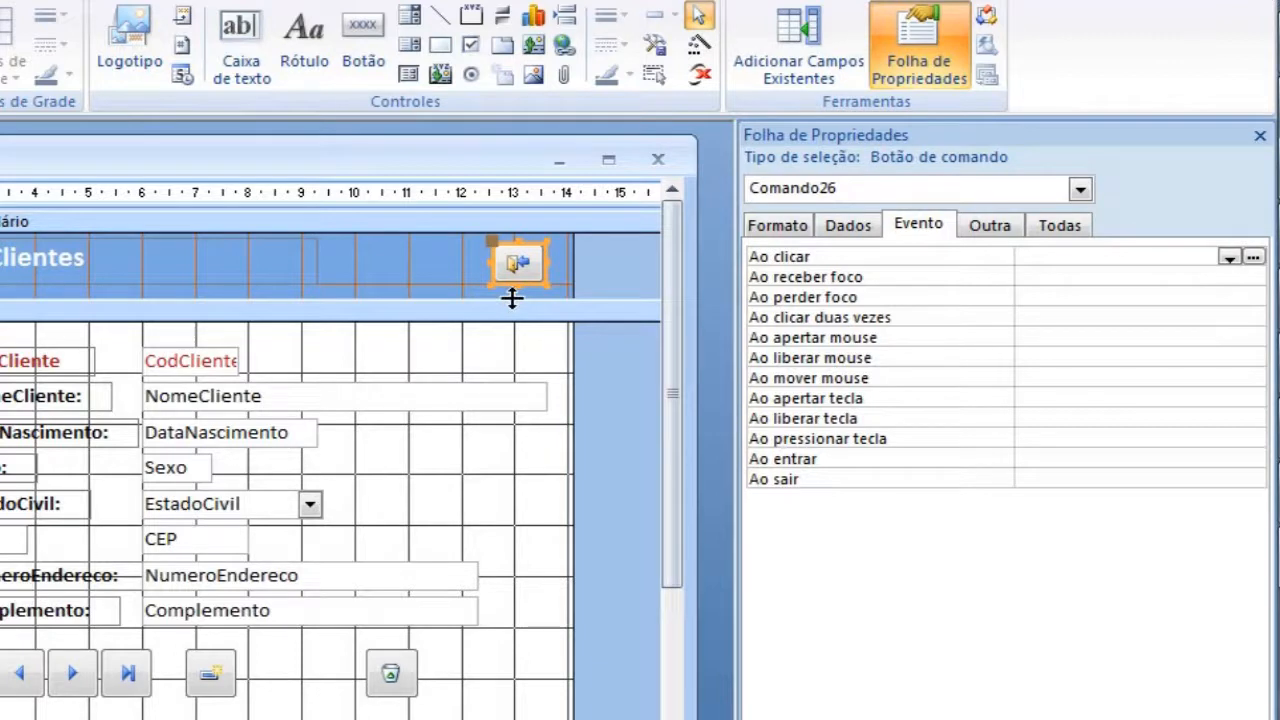
left_click(20, 680)
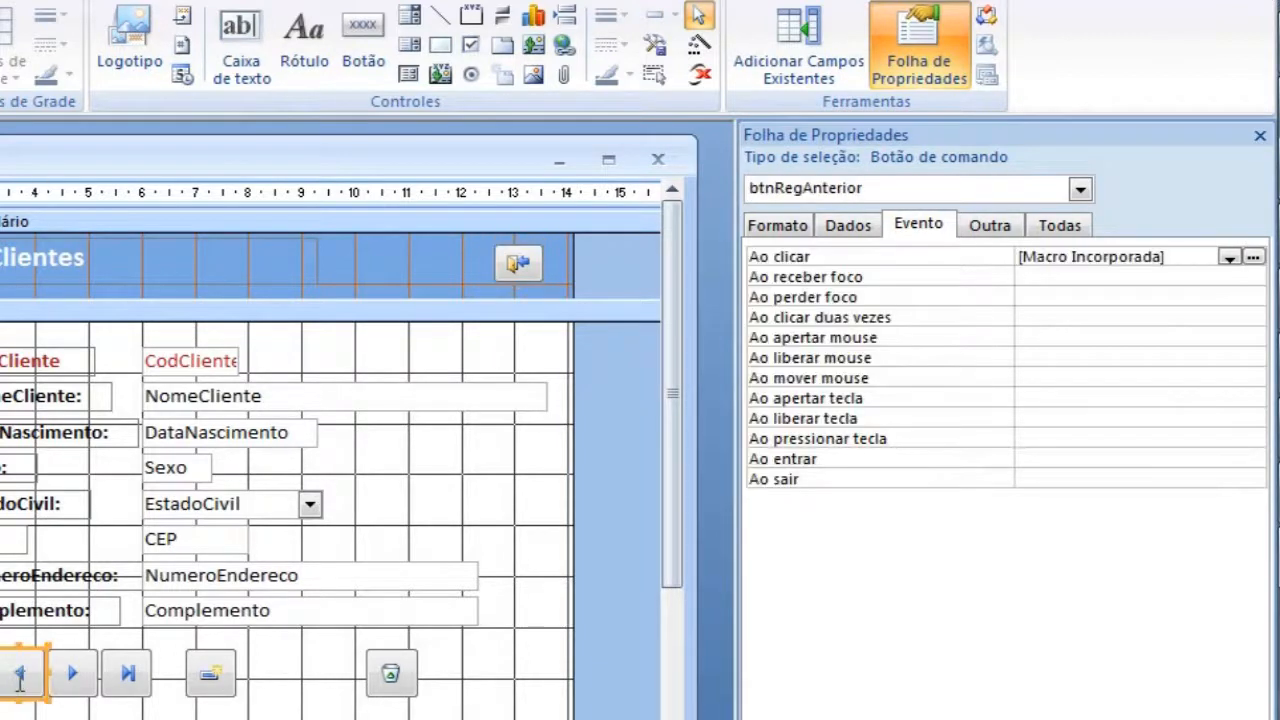
left_click(80, 684)
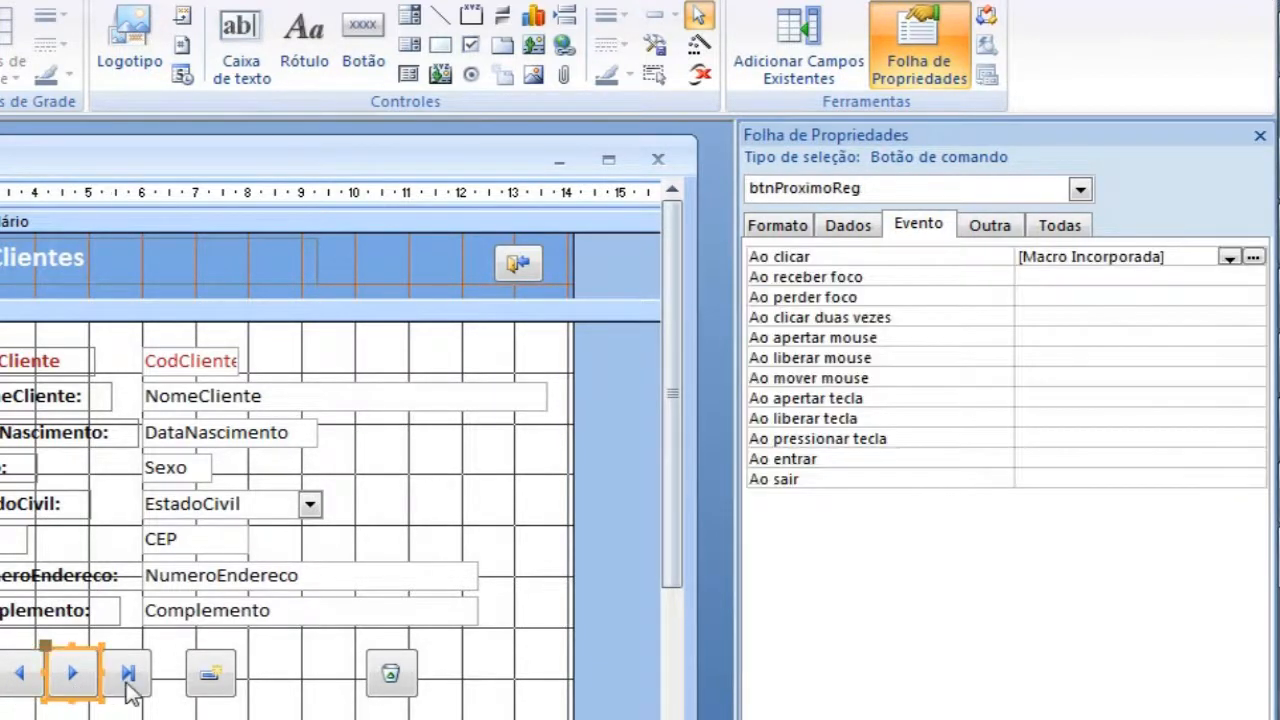
left_click(129, 686)
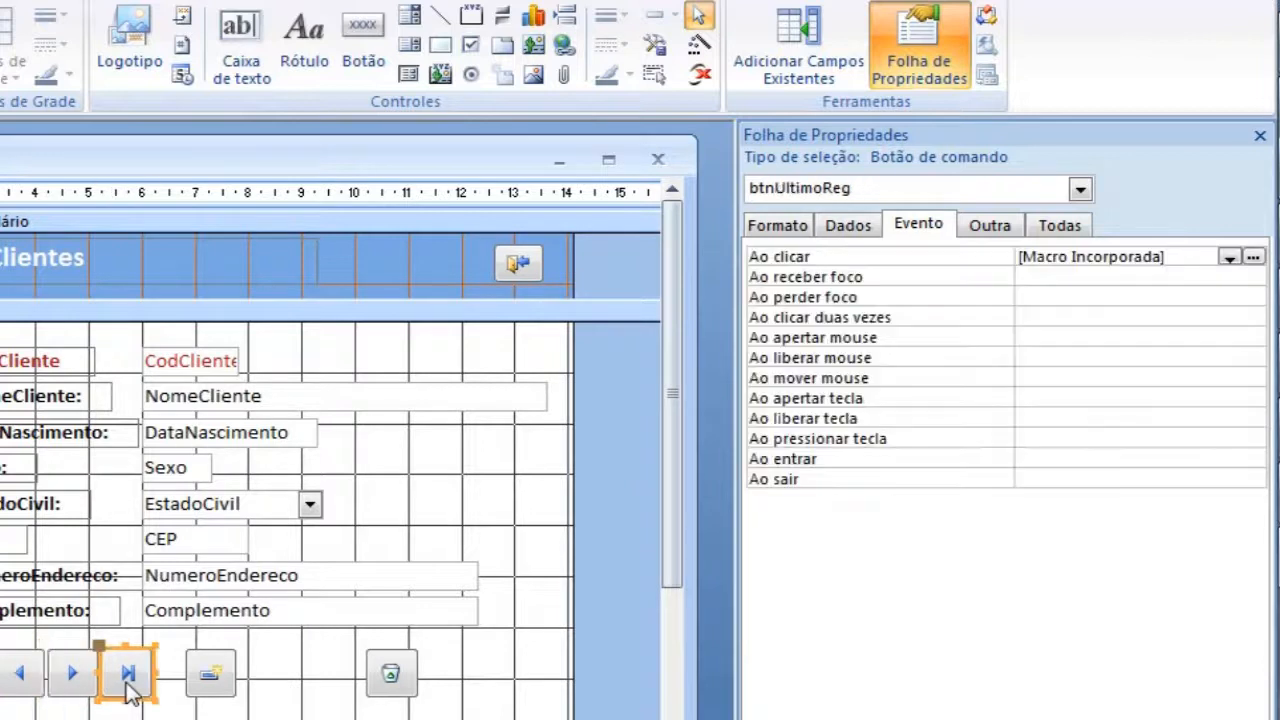
left_click(211, 678)
left_click(390, 680)
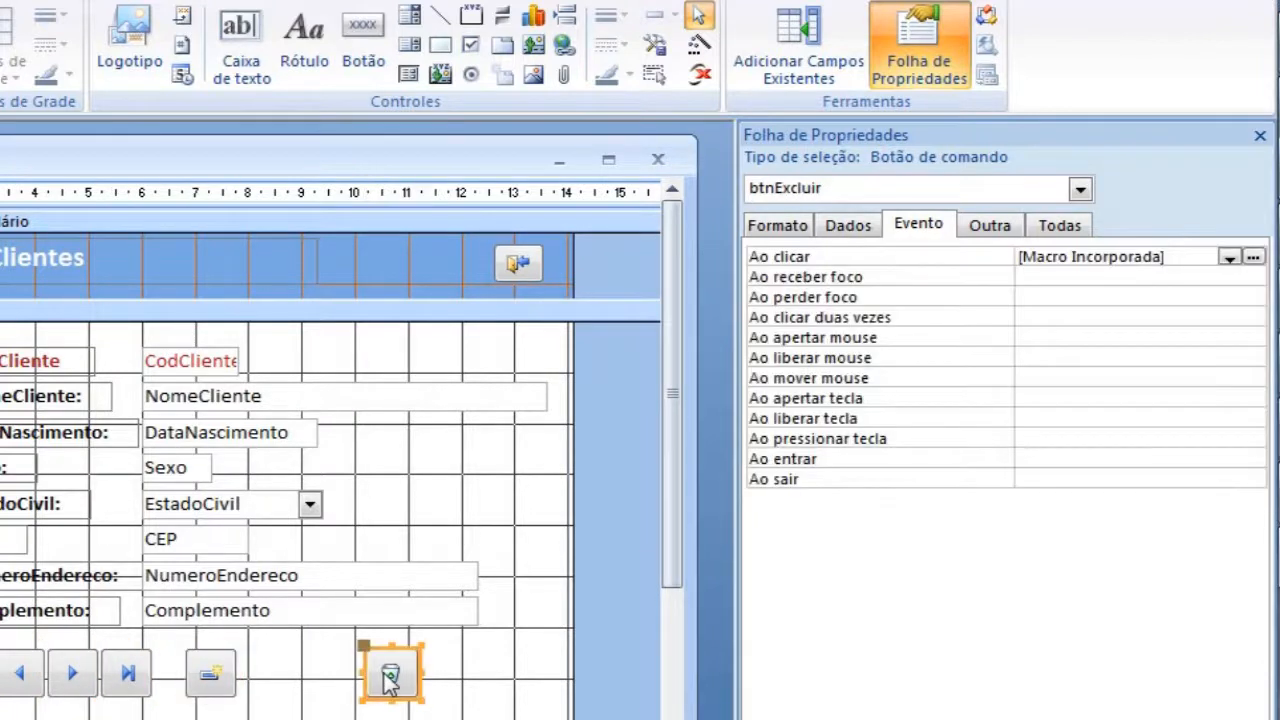
left_click(12, 678)
left_click(30, 676)
left_click(72, 678)
left_click(513, 277)
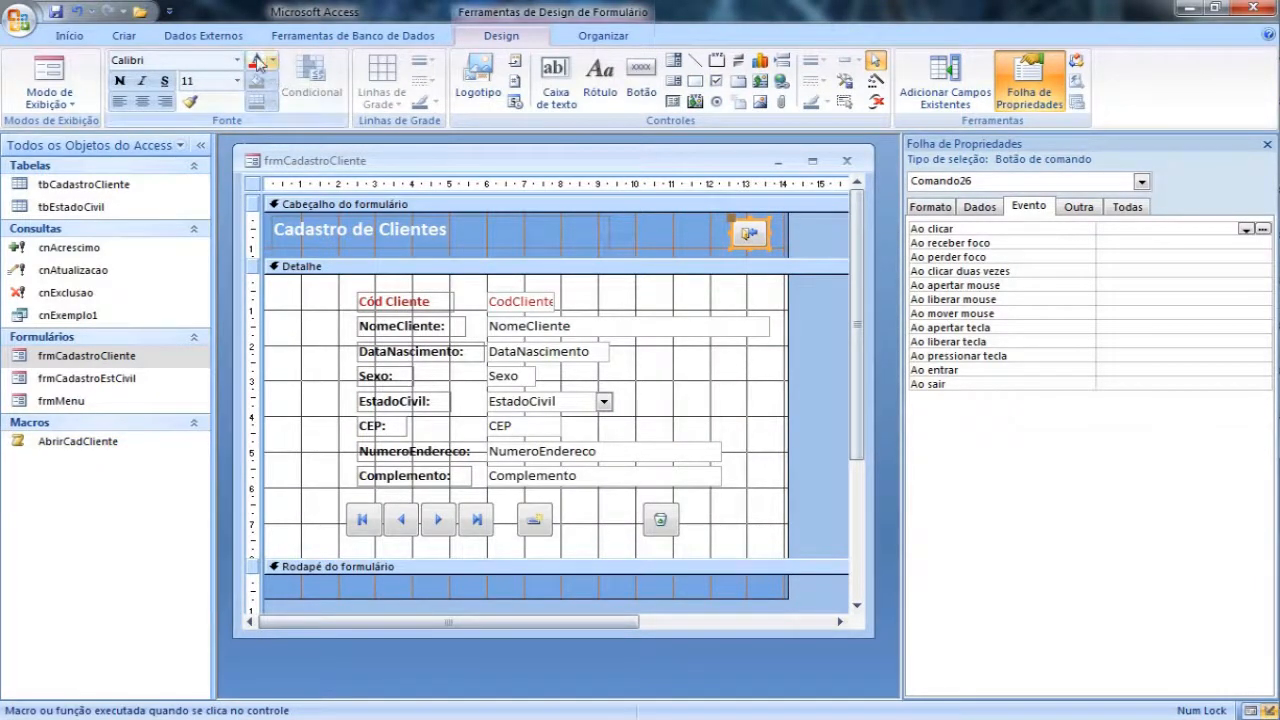
Step: Create a new macro whose first action is AbrirFormulário for the form frmMenu
left_click(127, 37)
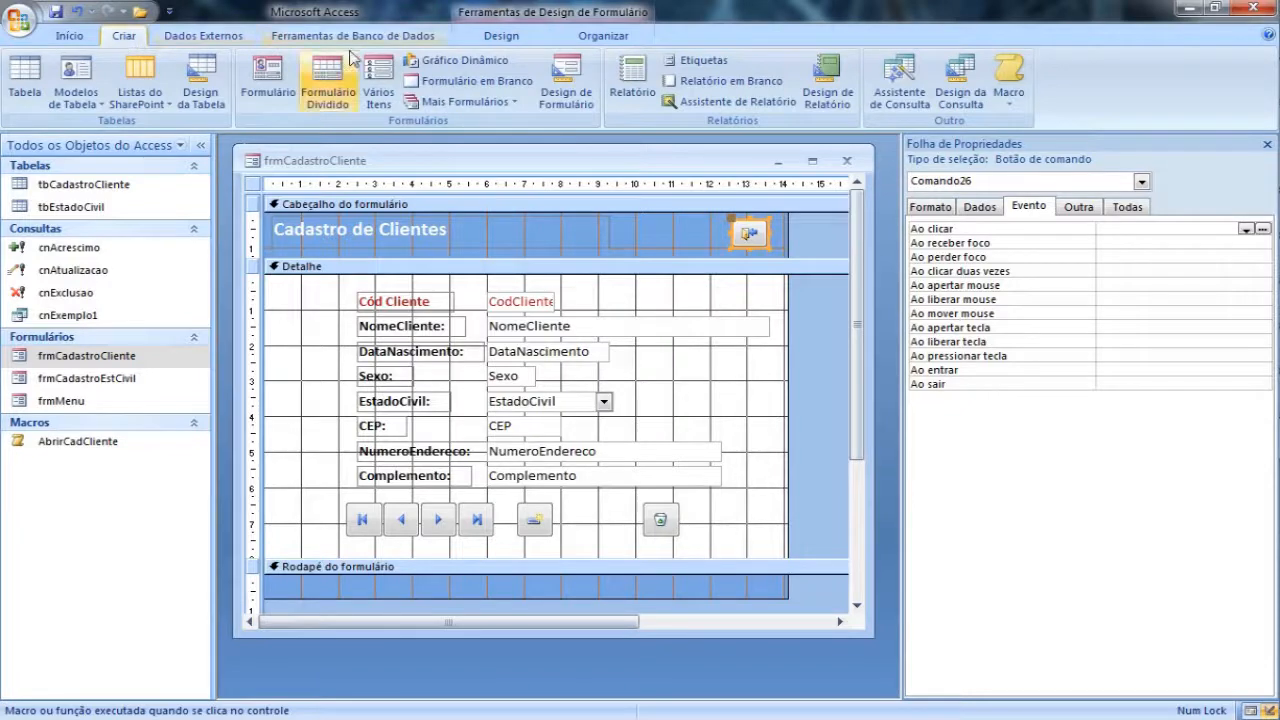
left_click(1008, 75)
left_click(405, 229)
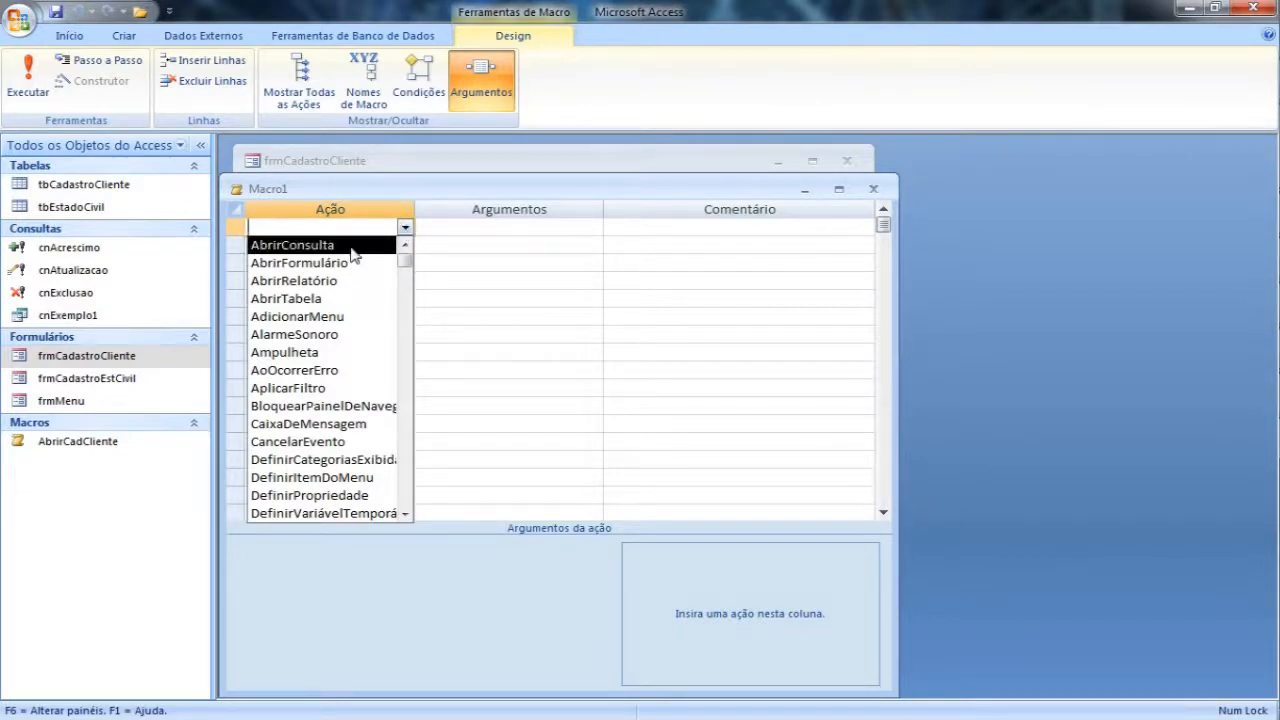
left_click(376, 262)
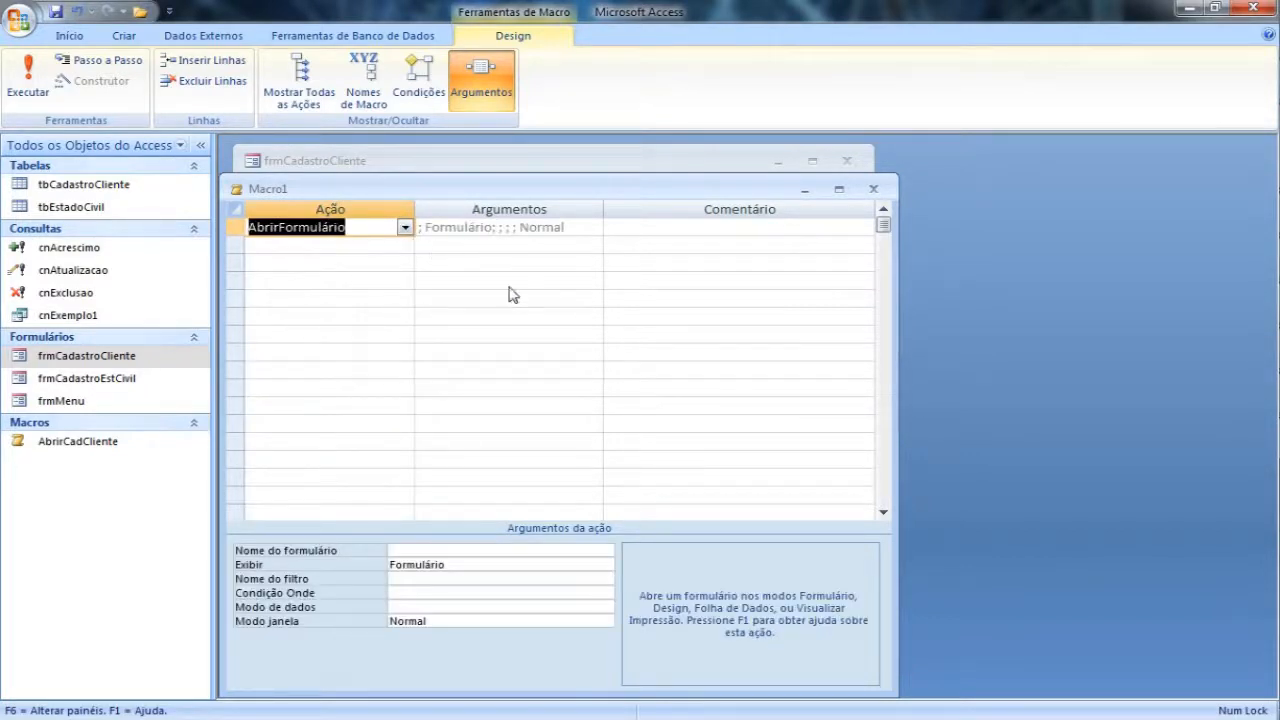
left_click(549, 552)
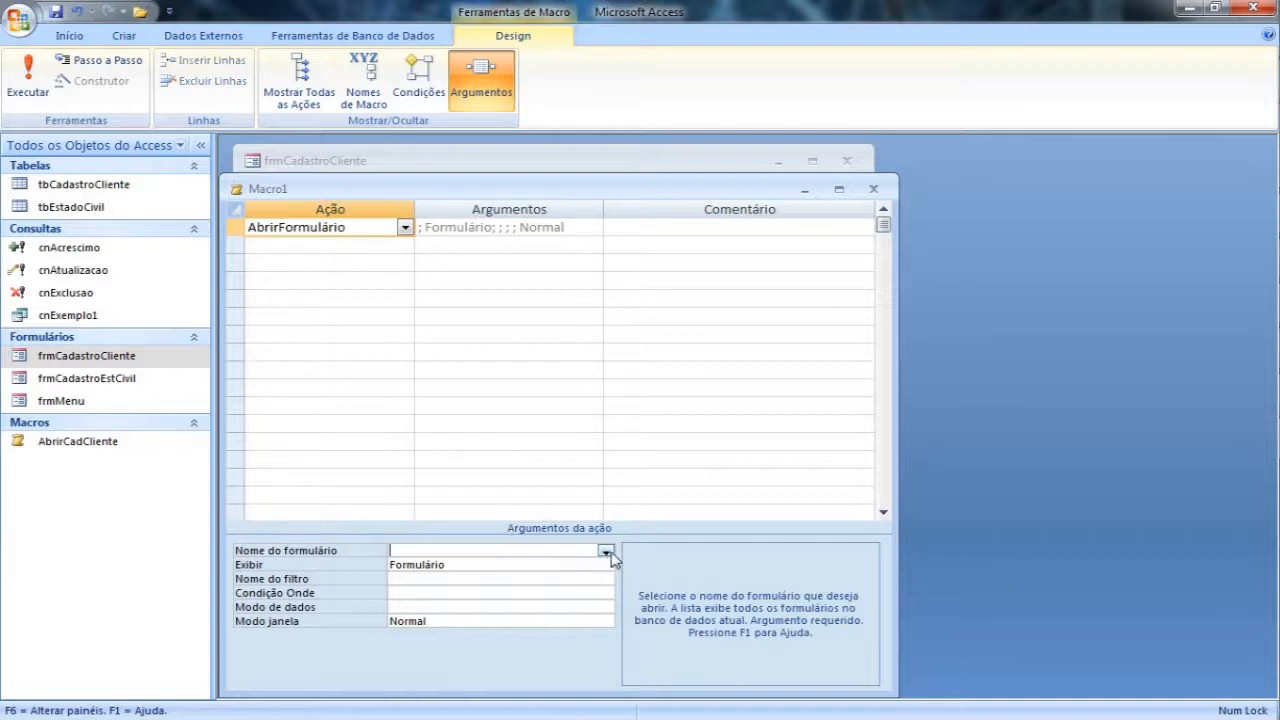
left_click(606, 551)
left_click(451, 590)
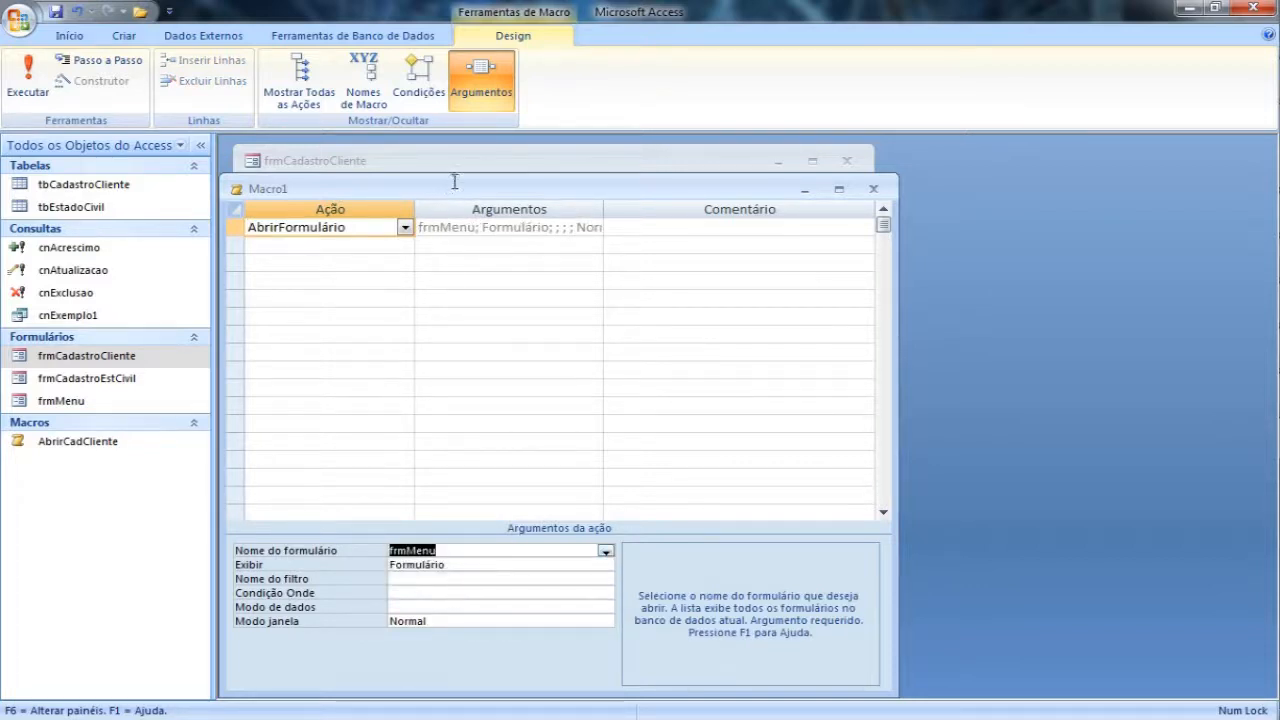
Step: Add a second macro action Fechar with object type Formulário and object name frmCadastroCliente
left_click_drag(448, 187, 472, 165)
left_click(410, 224)
left_click(430, 224)
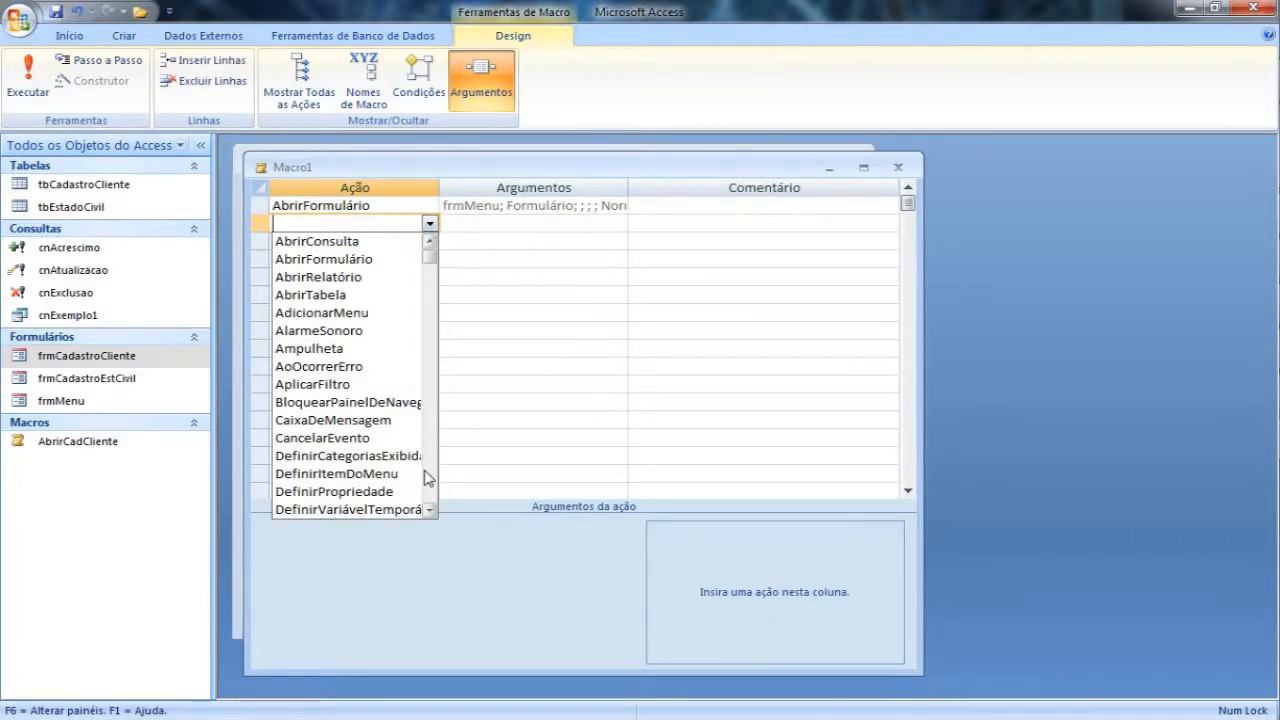
scroll(425, 482, "down", 6)
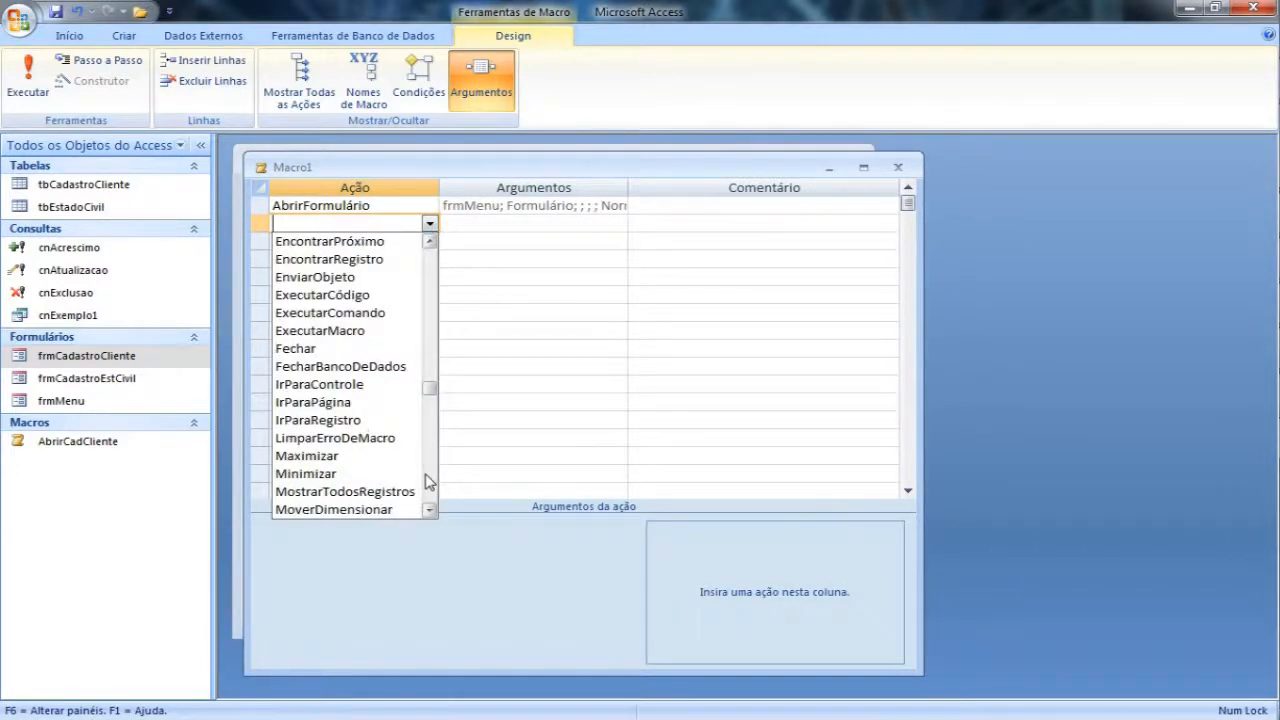
left_click(320, 350)
left_click(503, 532)
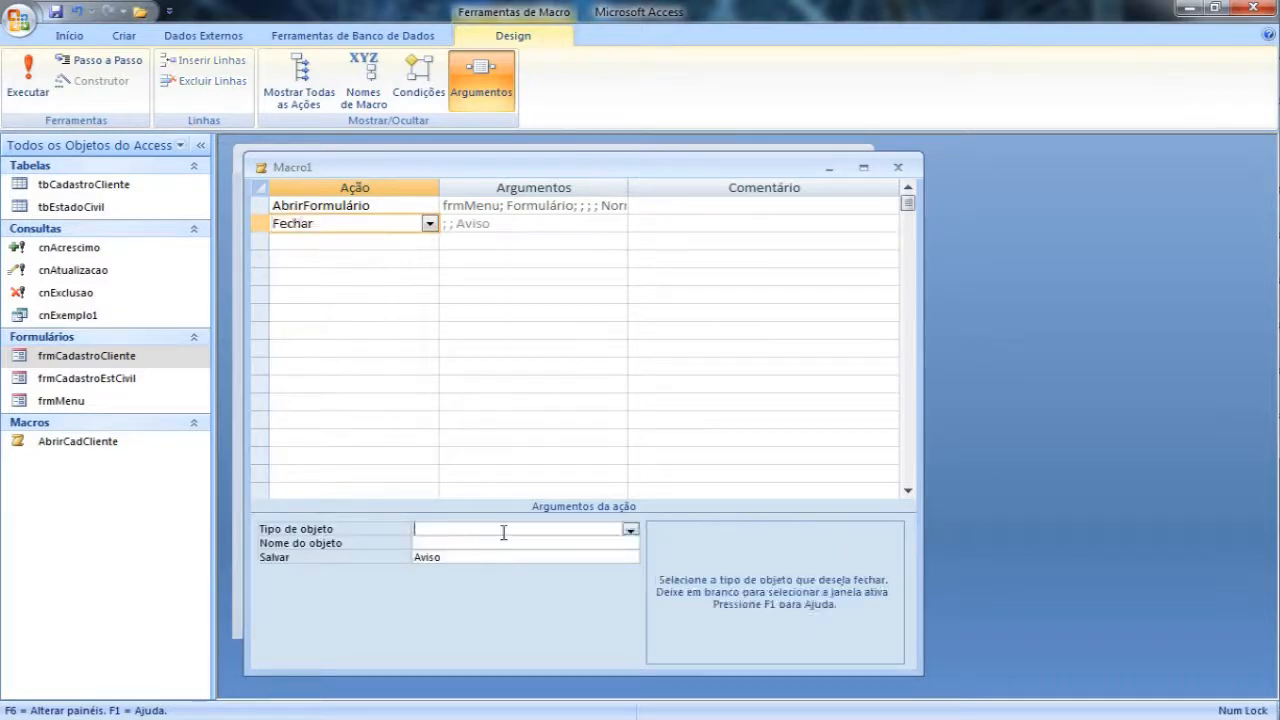
left_click(629, 530)
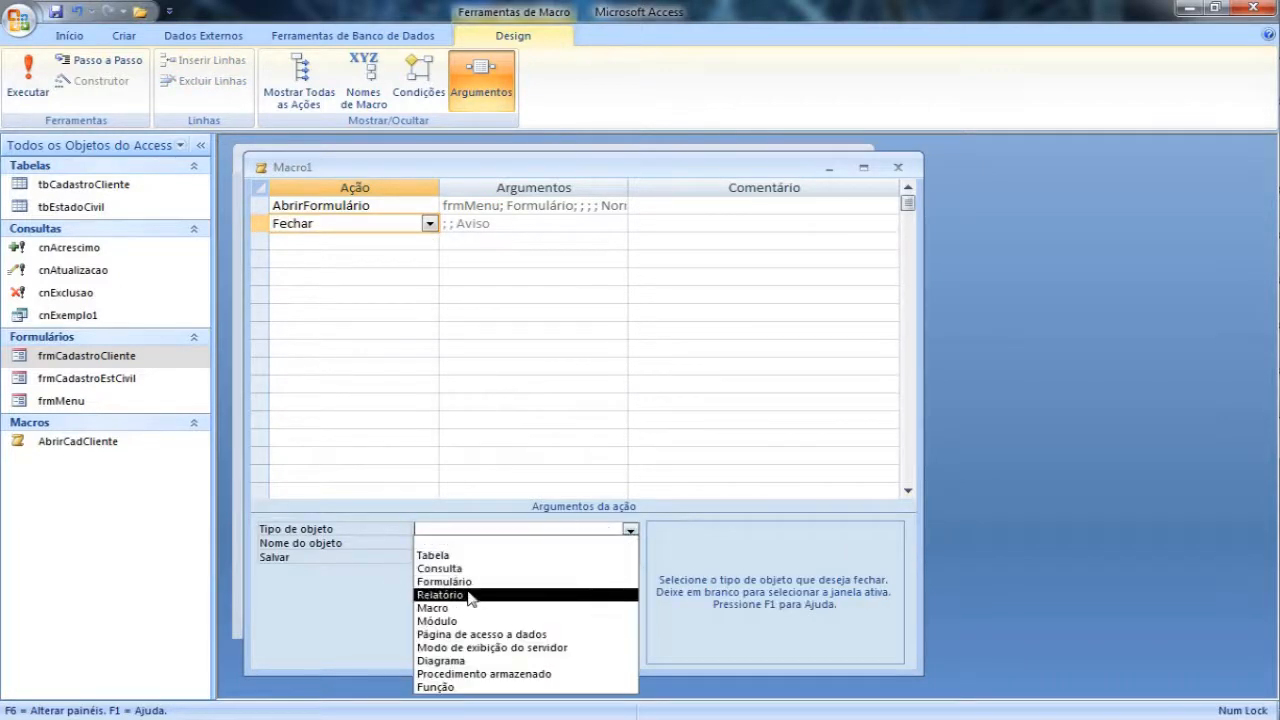
left_click(472, 584)
left_click(560, 543)
left_click(629, 543)
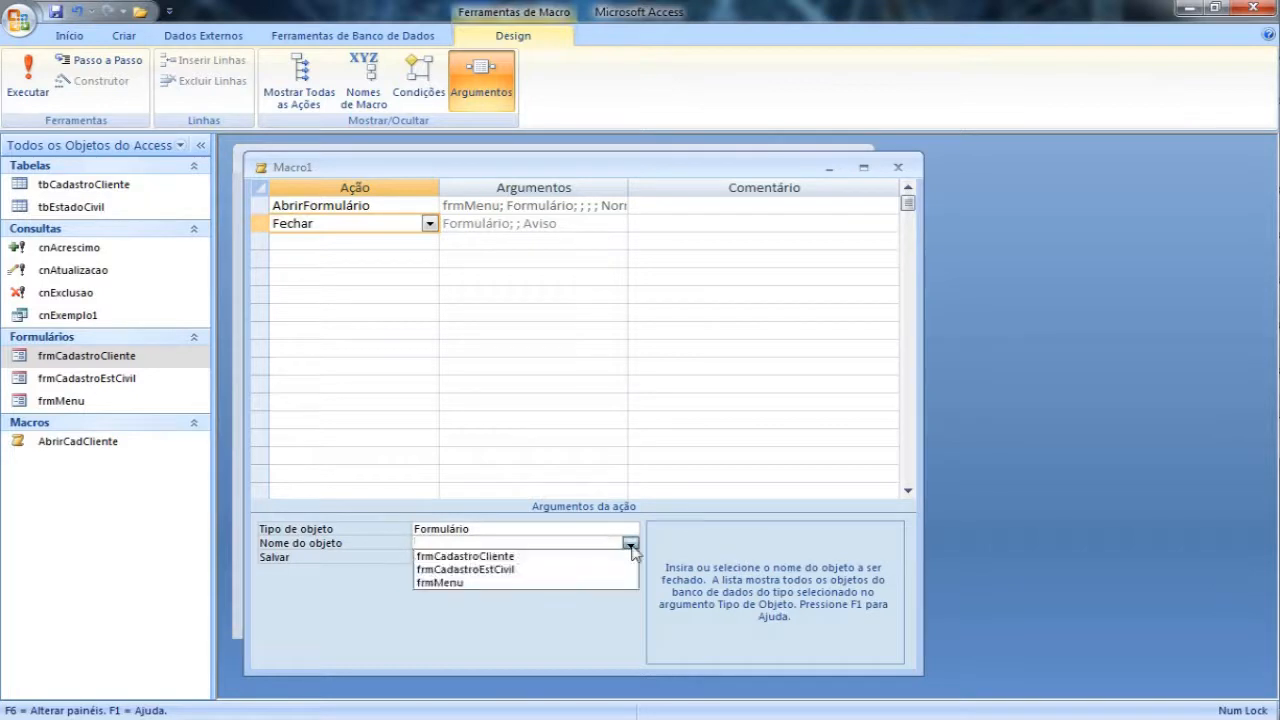
left_click(505, 558)
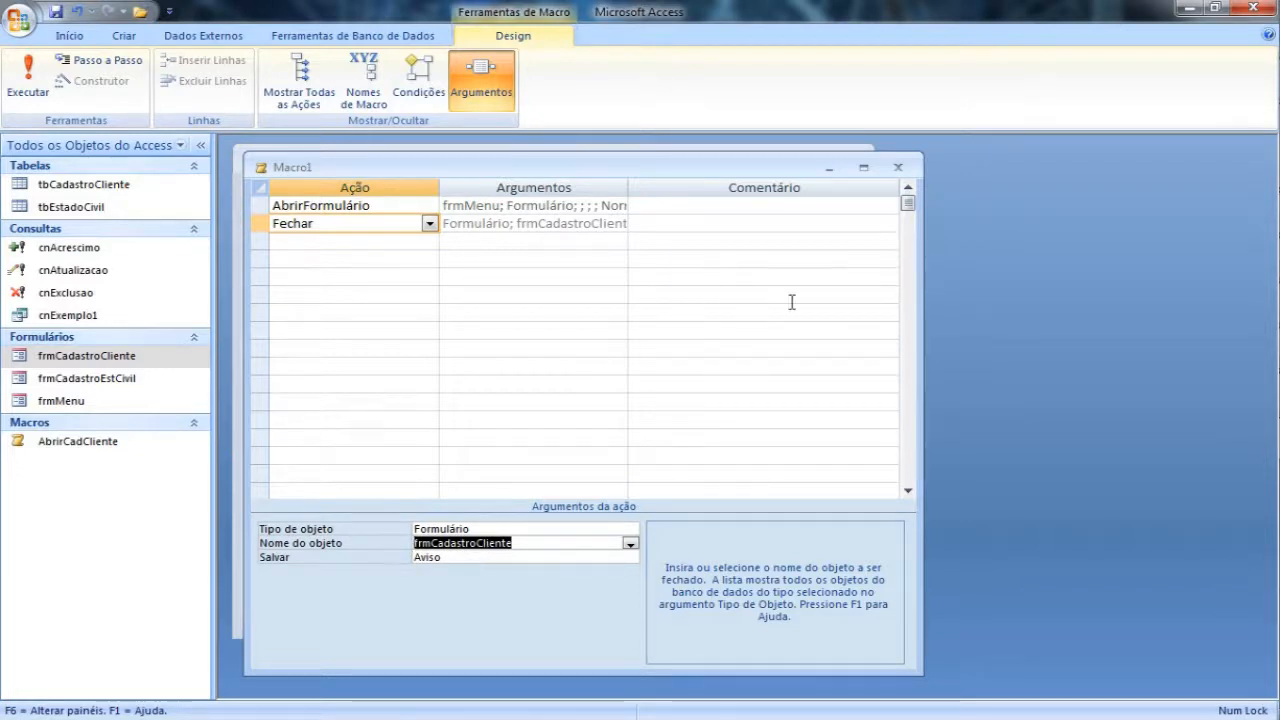
Step: Close the new macro and save it under the name FecharCadCliente
left_click(897, 167)
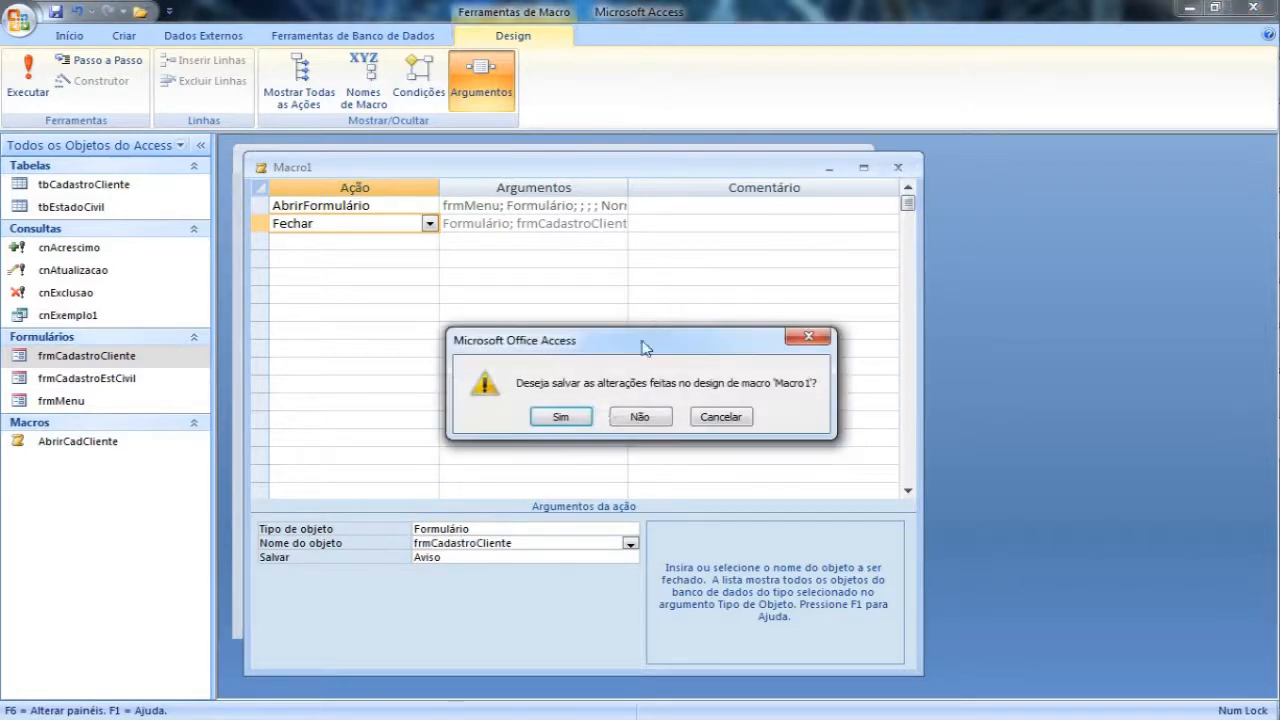
left_click(557, 418)
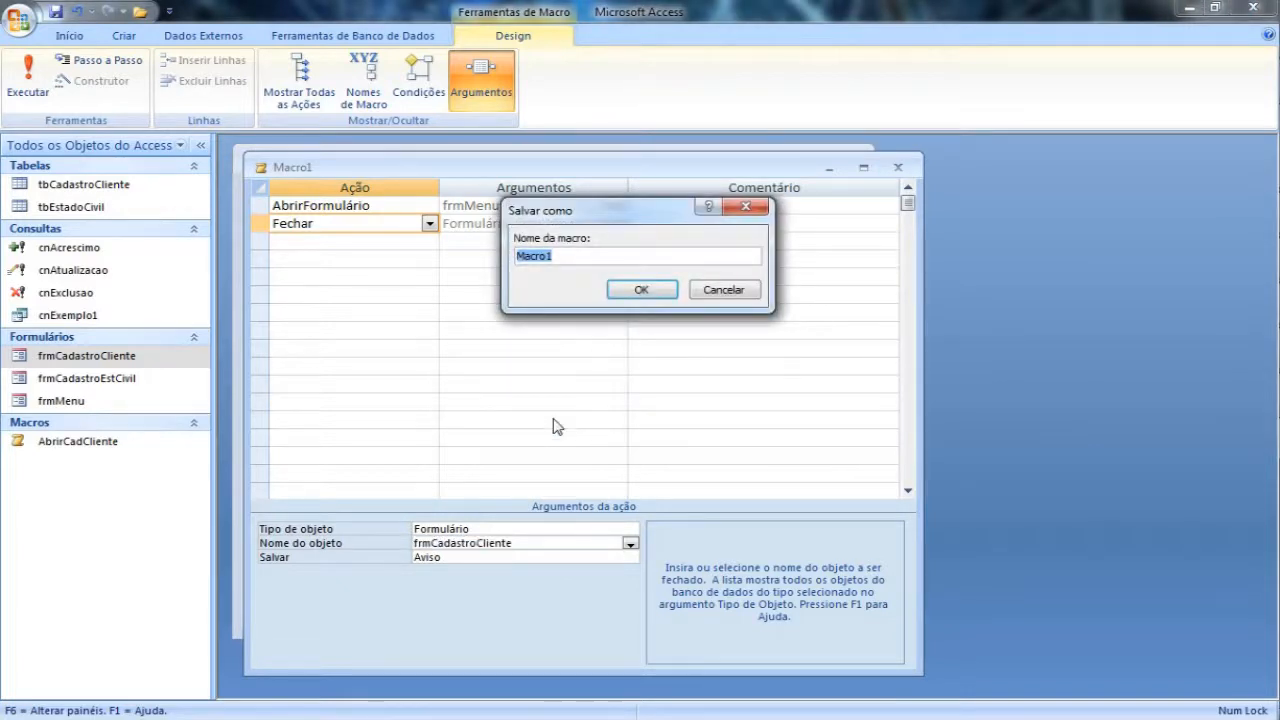
type("FecharCadCliente")
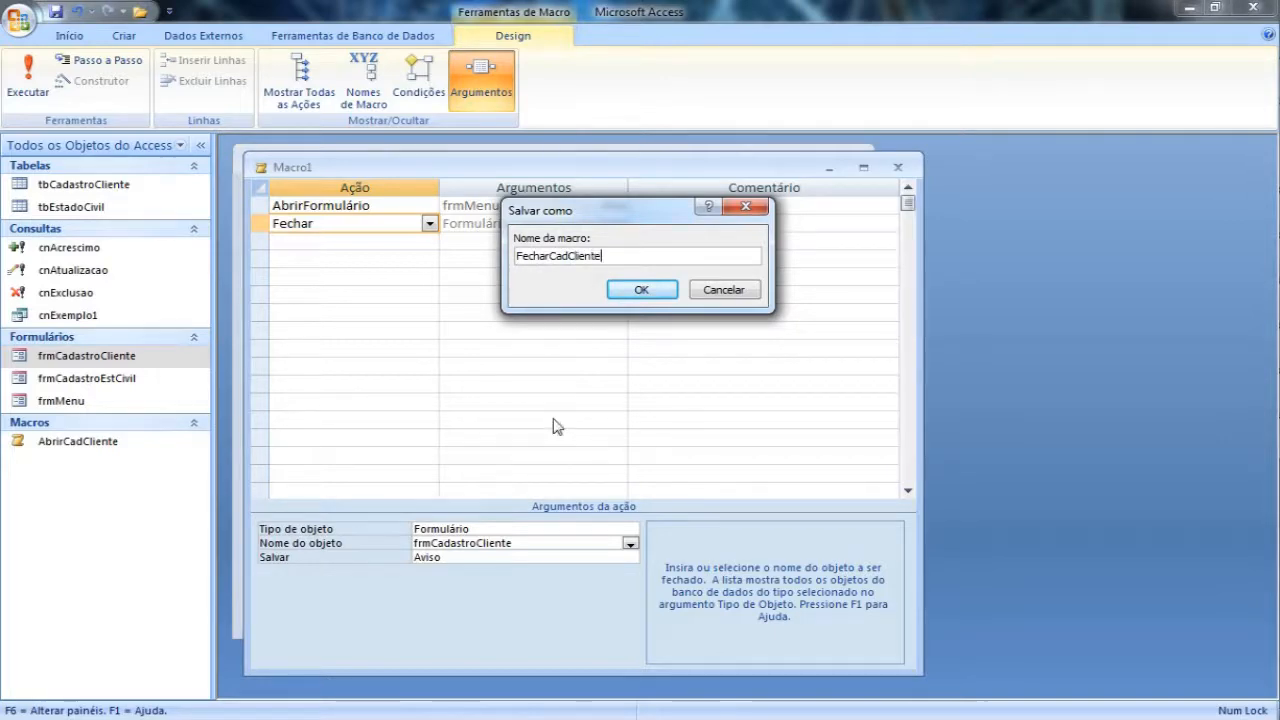
left_click(644, 289)
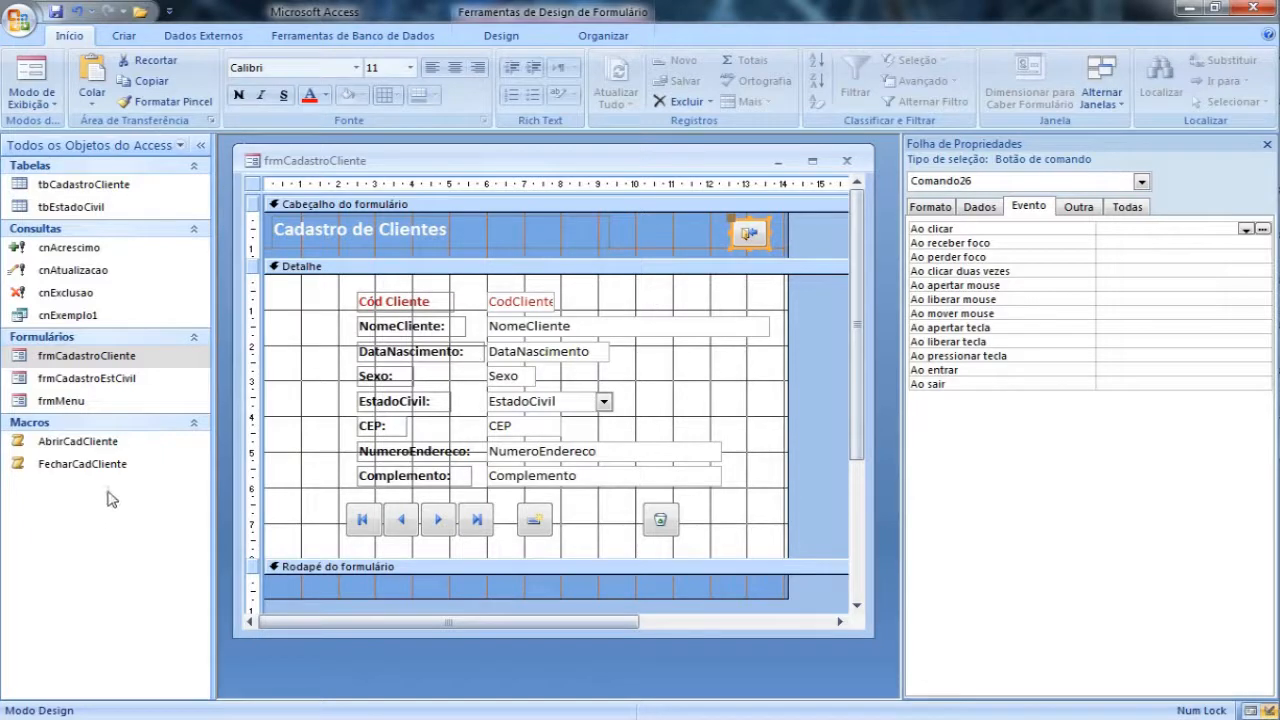
Step: Assign the macro FecharCadCliente to the header exit button's Ao clicar event and run that button in form view
left_click(1250, 230)
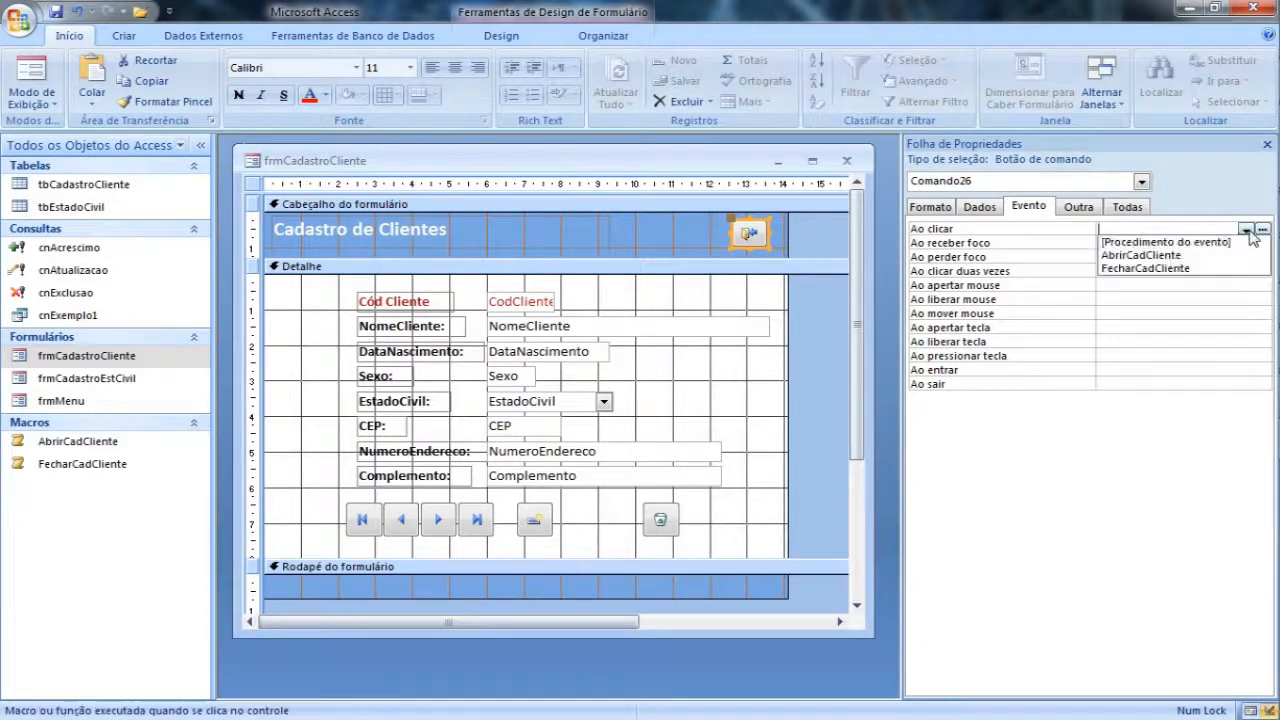
left_click(1148, 269)
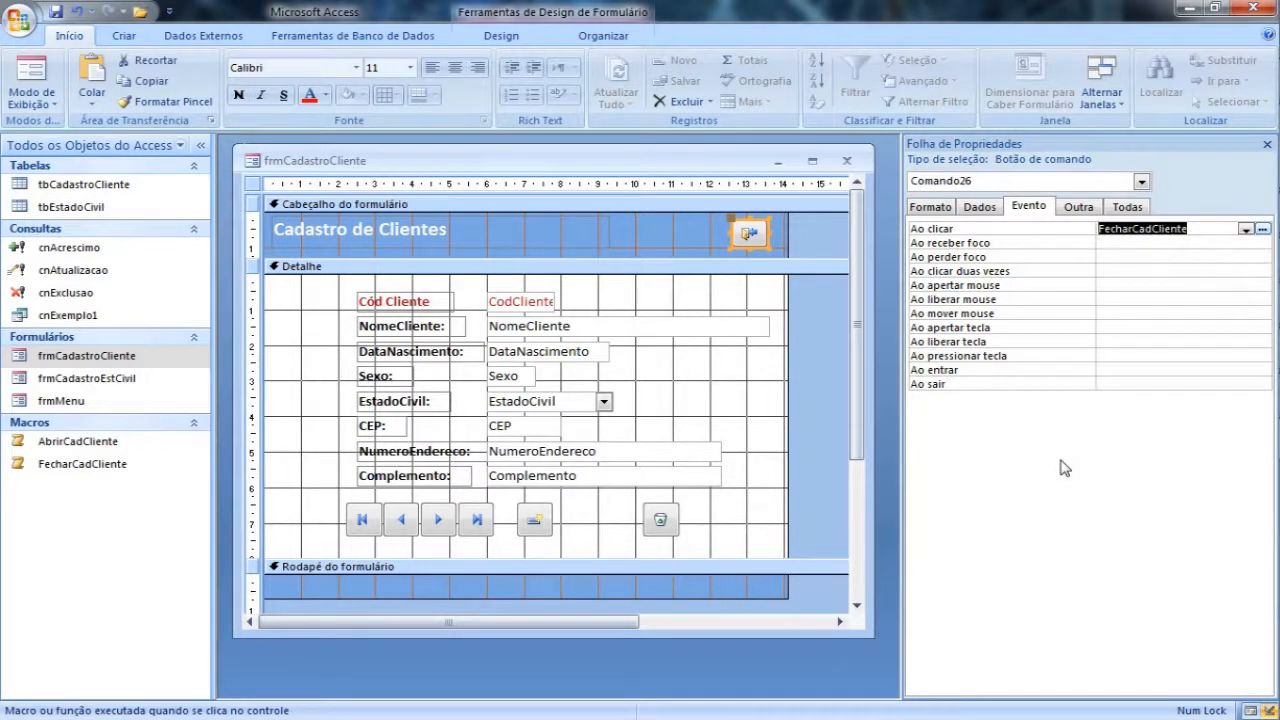
left_click(32, 72)
left_click(720, 188)
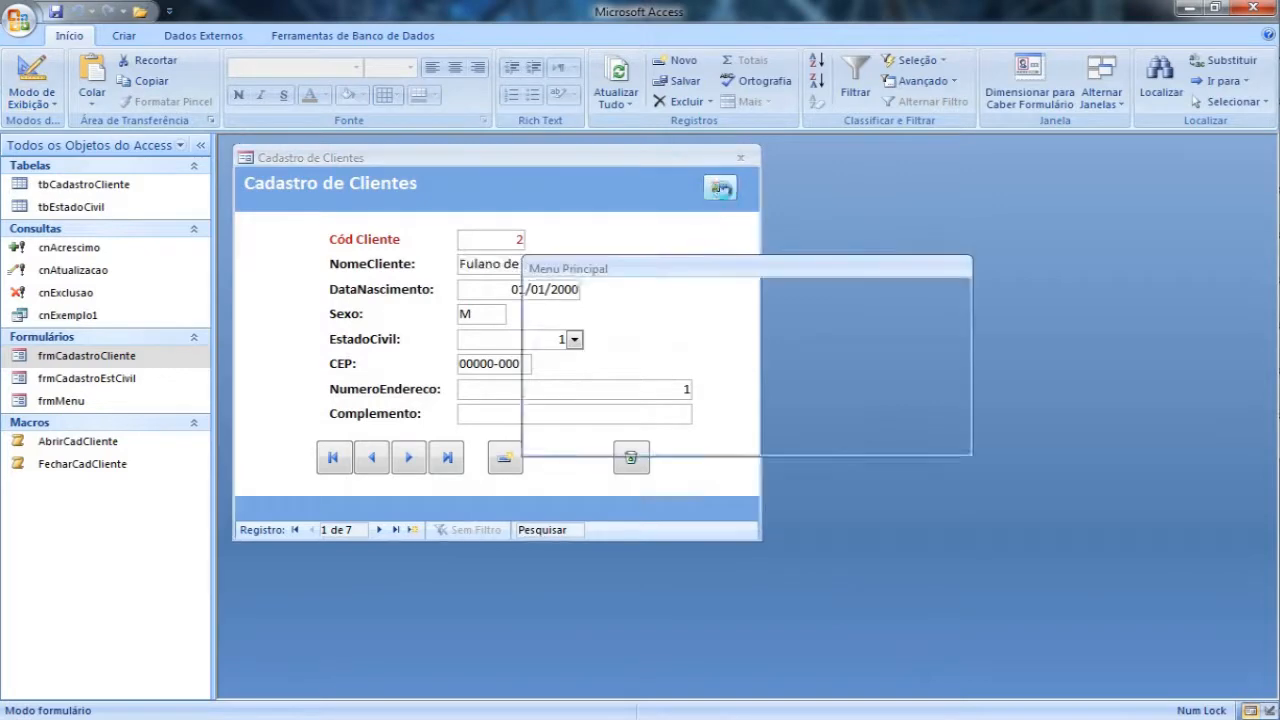
left_click(562, 416)
Step: Test switching repeatedly between Menu Principal and Cadastro de Clientes with the Cadastro Clientes button and the header exit button
left_click(671, 331)
left_click(968, 240)
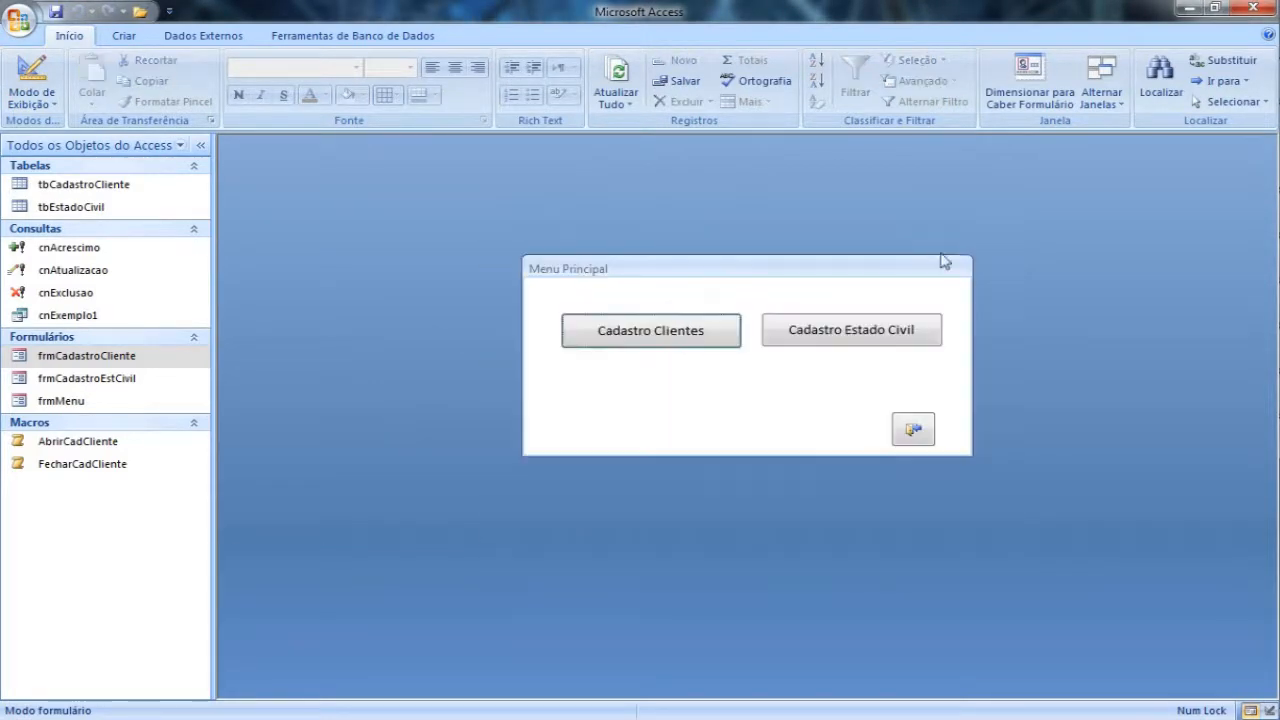
left_click(703, 335)
left_click(968, 238)
left_click(697, 330)
left_click(968, 236)
left_click(712, 336)
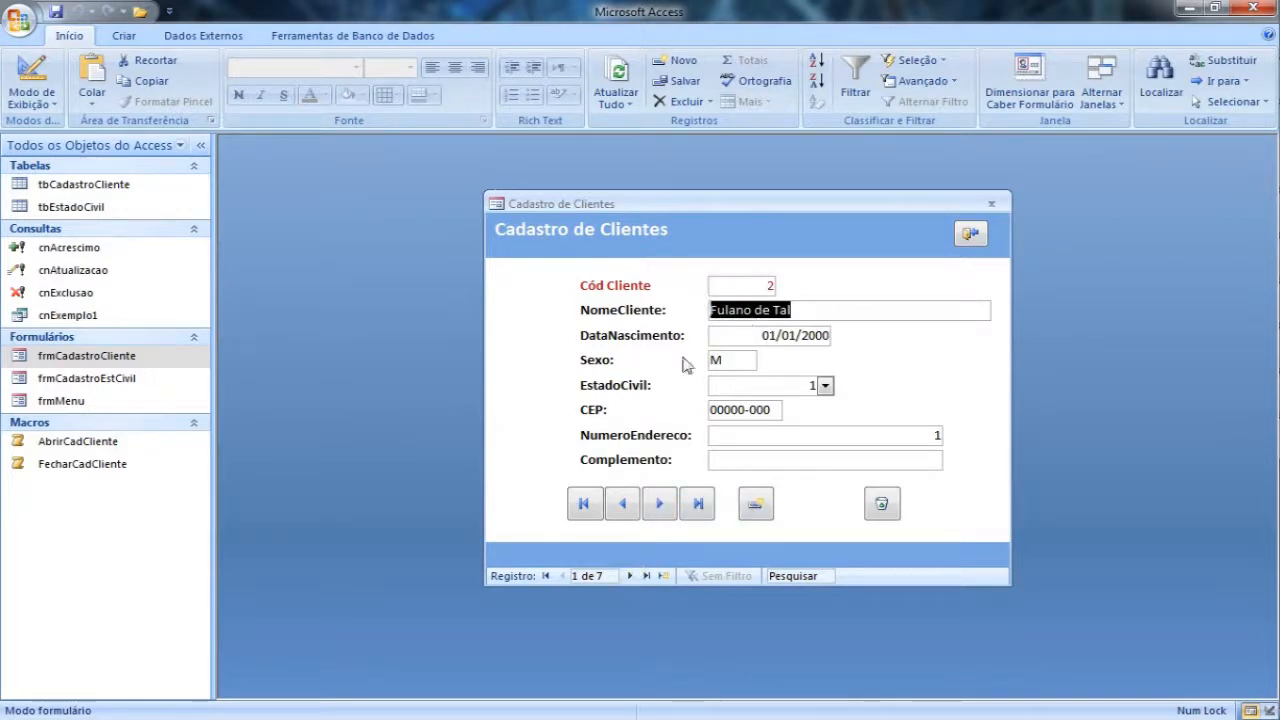
Step: Test the new-record button in Cadastro de Clientes, browse back through earlier records, and exit to Menu Principal
left_click(757, 505)
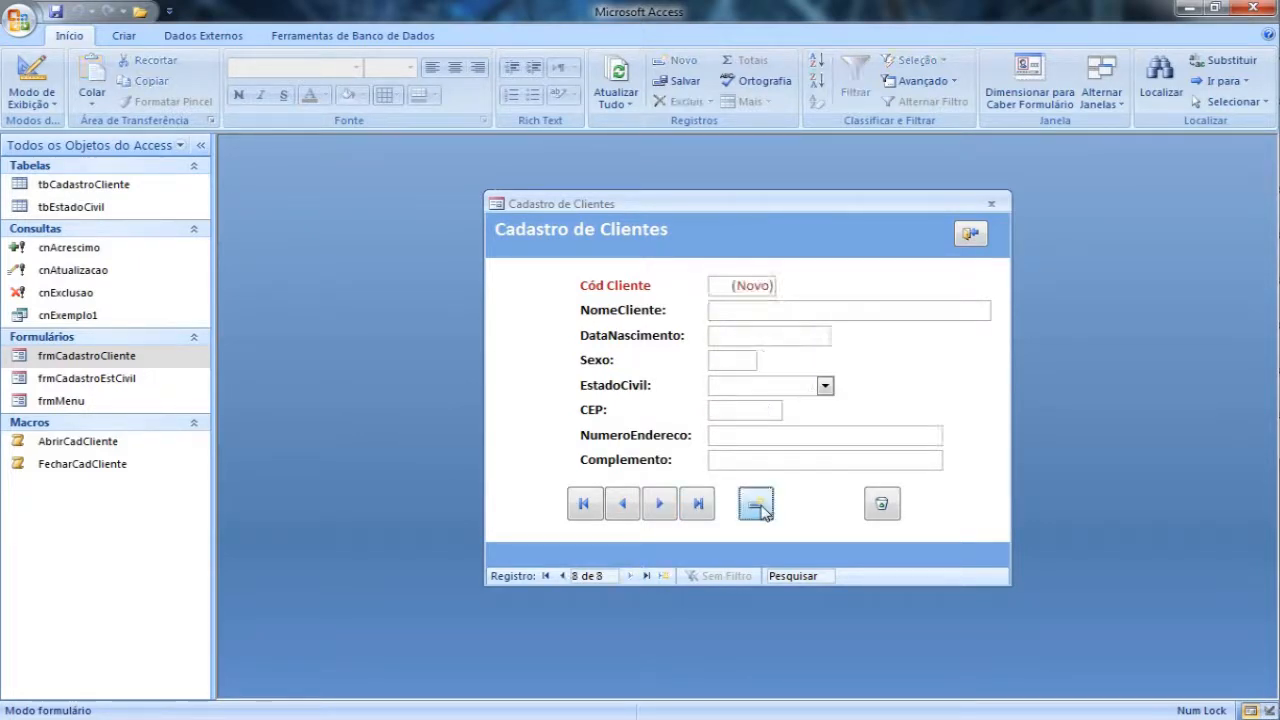
left_click(562, 576)
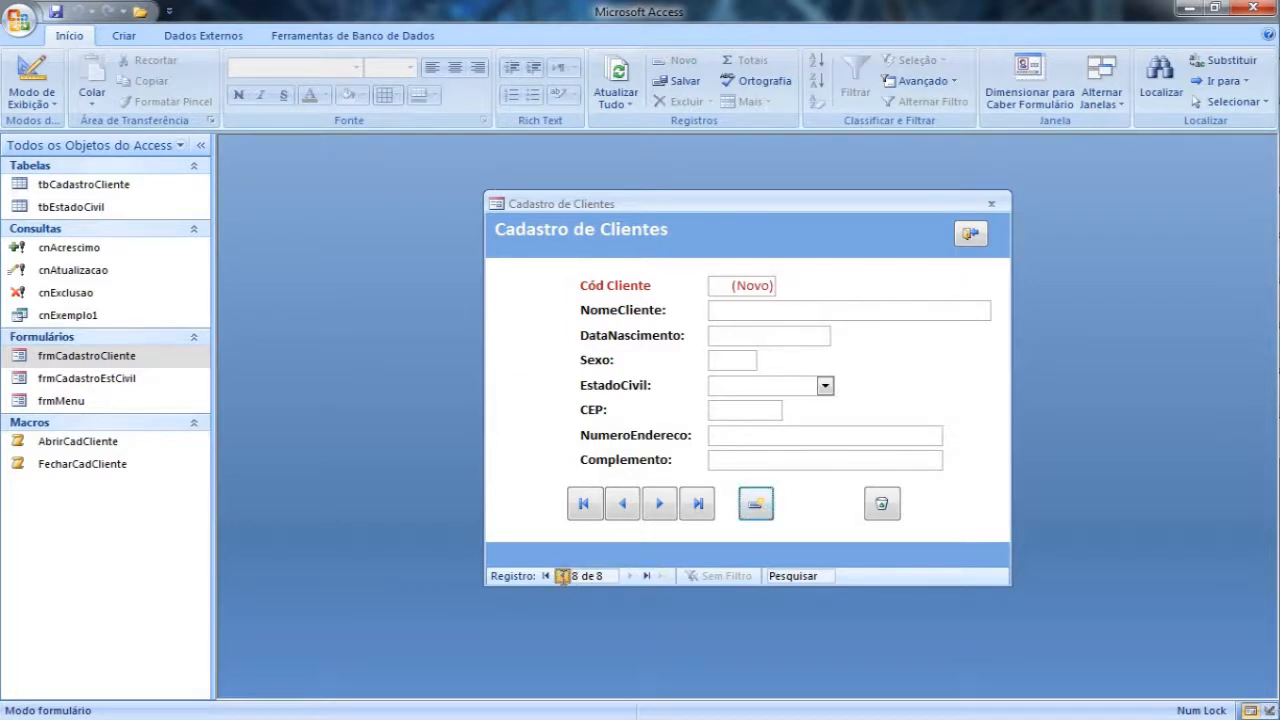
left_click(762, 510)
left_click(956, 238)
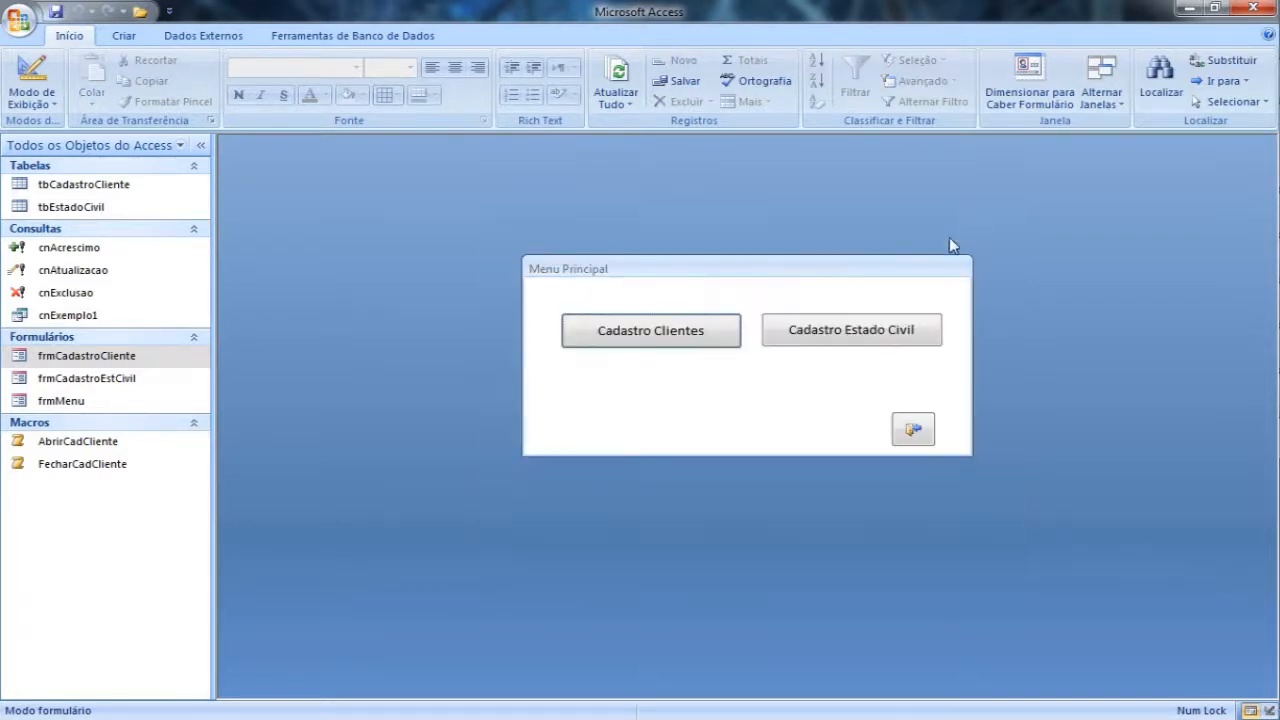
Step: Reopen Cadastro de Clientes from the menu, switch it to design view and select the whole form to show its properties
left_click(704, 325)
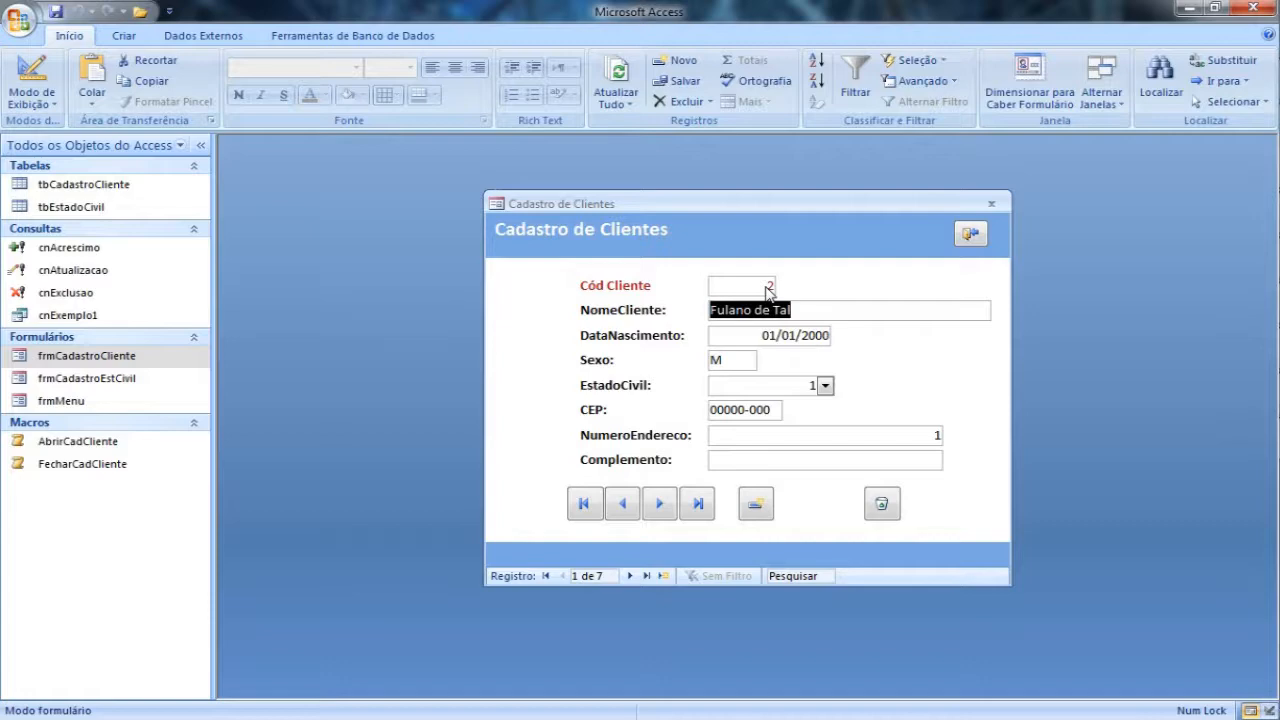
right_click(753, 236)
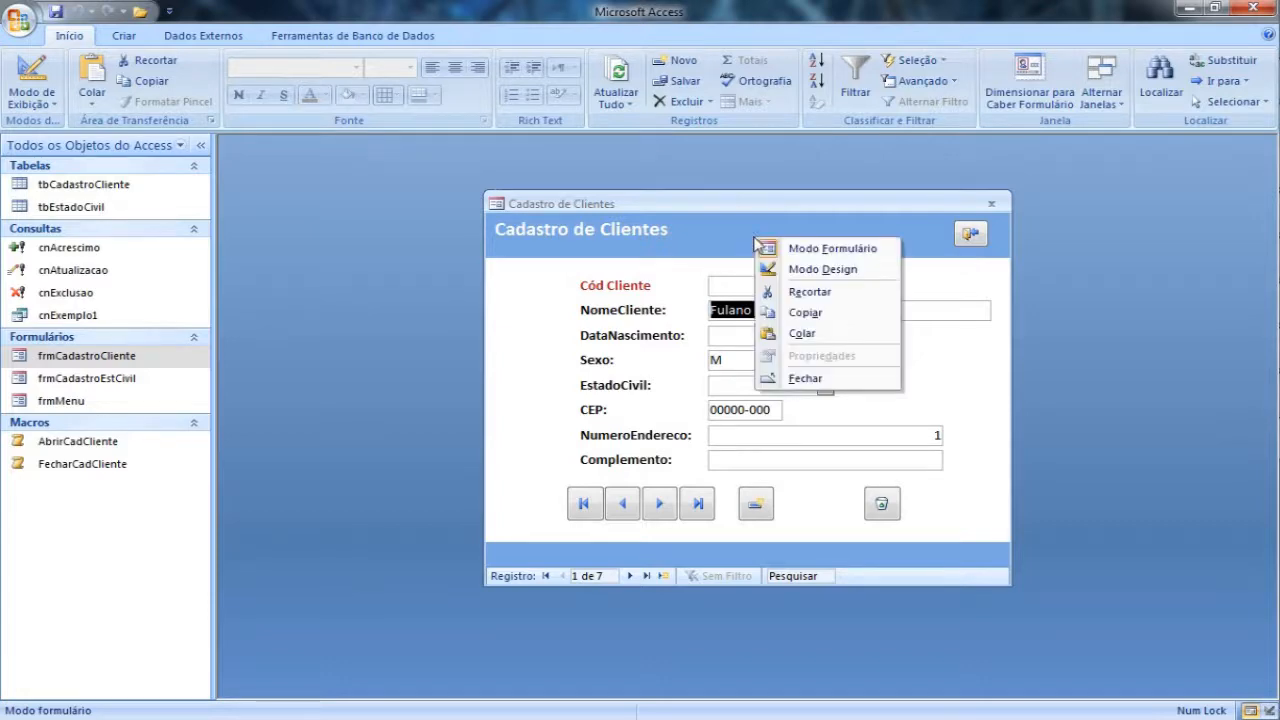
left_click(798, 270)
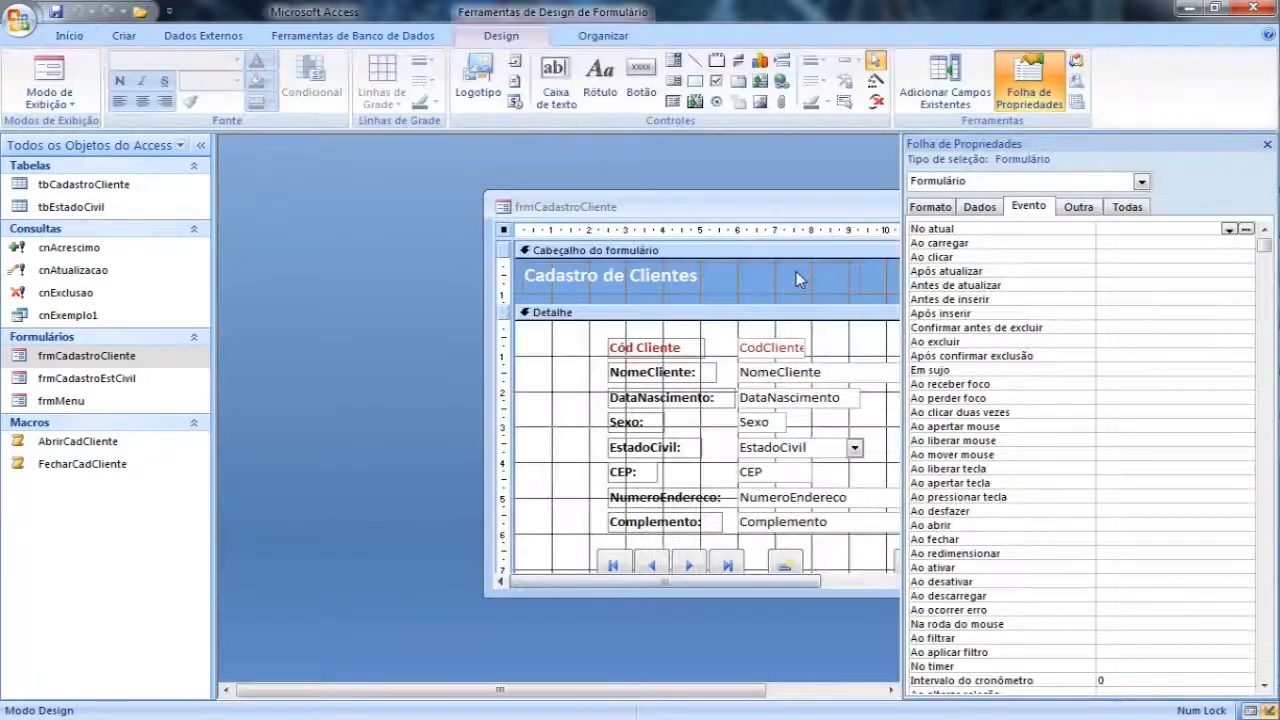
left_click_drag(652, 193, 572, 157)
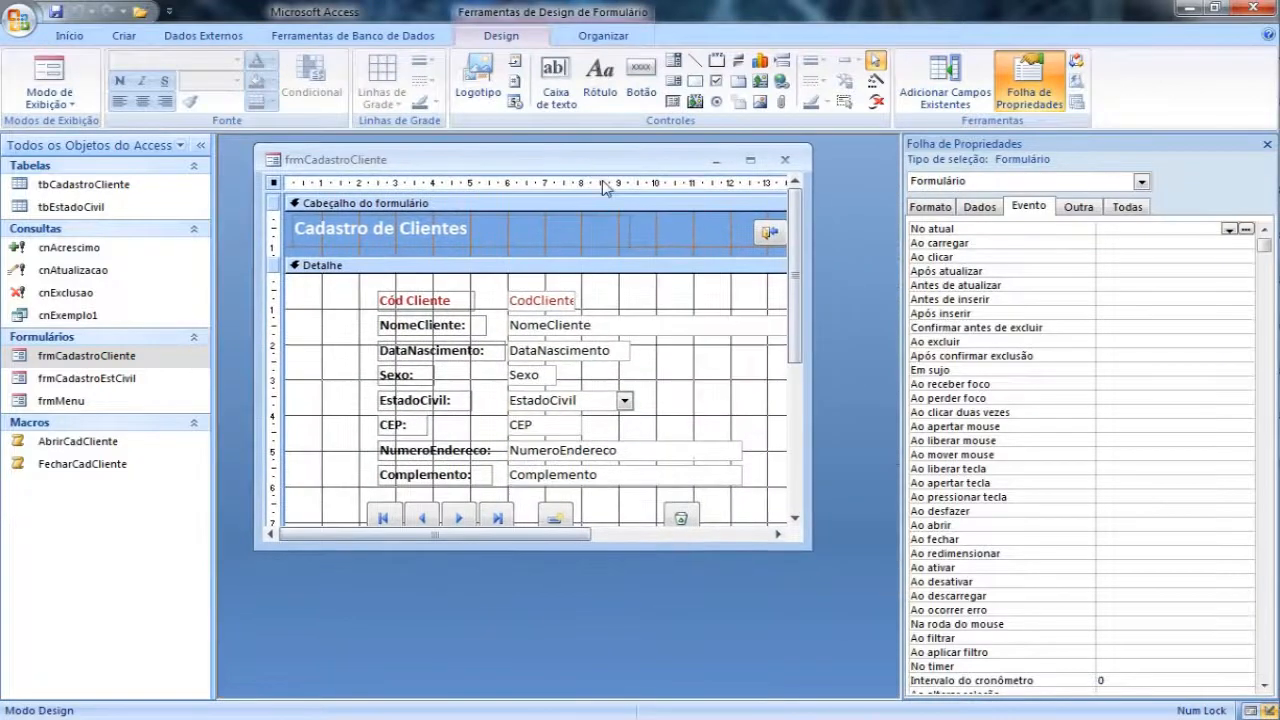
left_click_drag(807, 547, 818, 580)
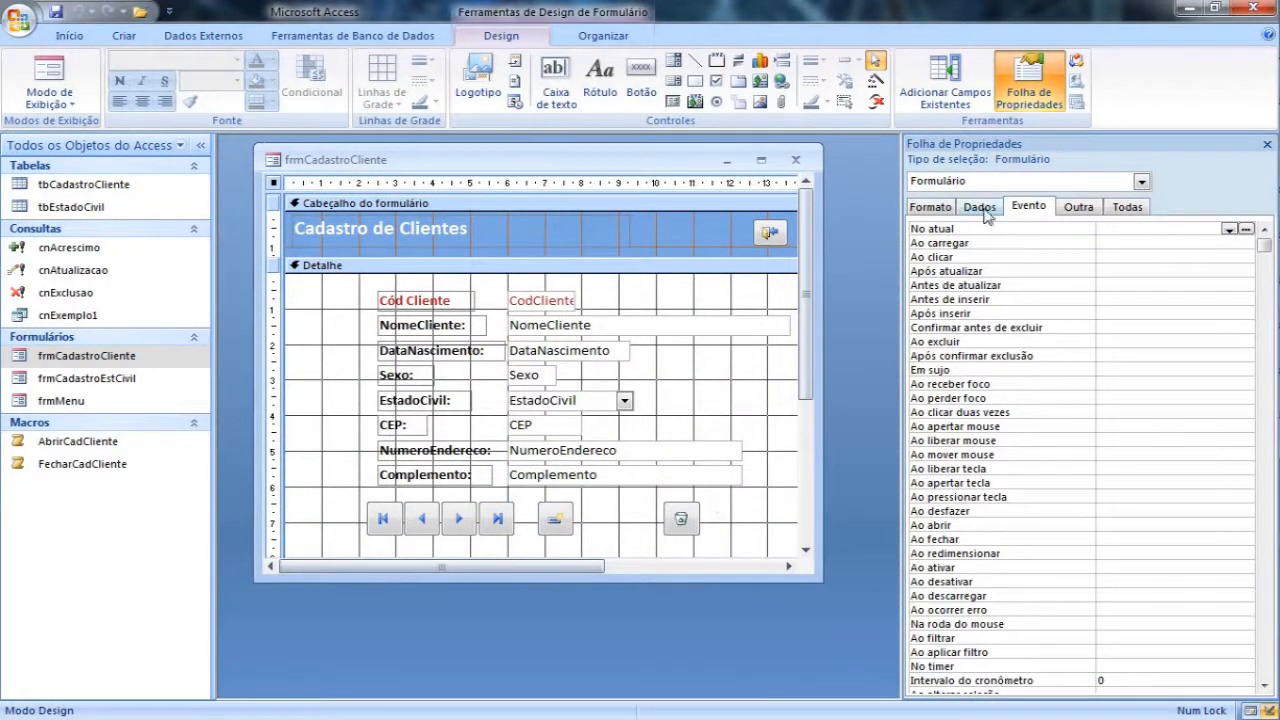
left_click(498, 520)
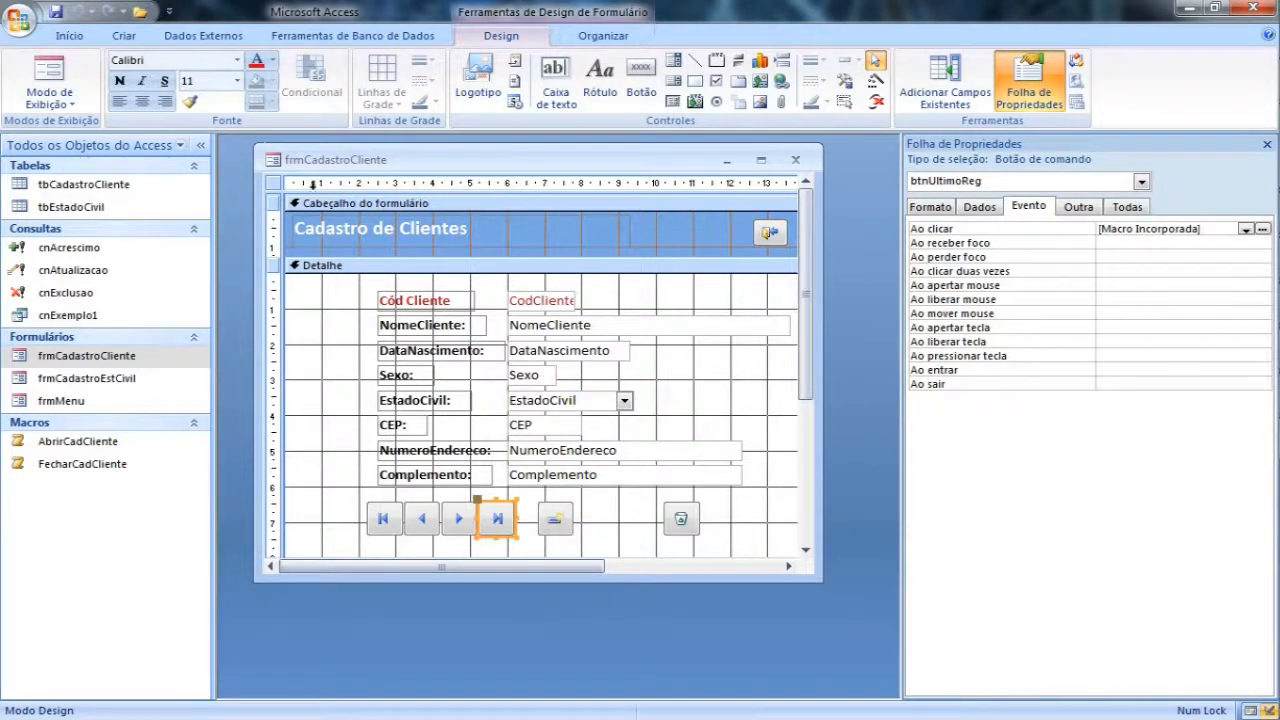
left_click(273, 184)
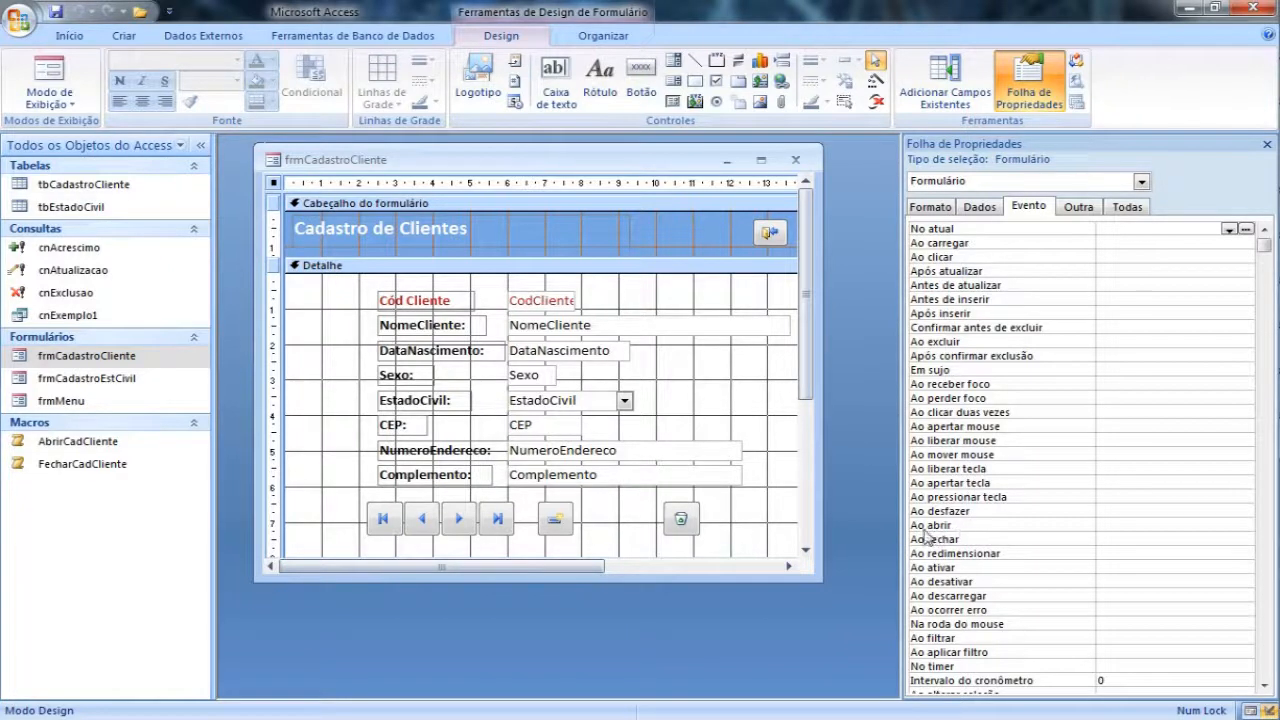
Step: Start an embedded macro for frmCadastroCliente's Ao abrir event with Construtor de macros
left_click(1127, 524)
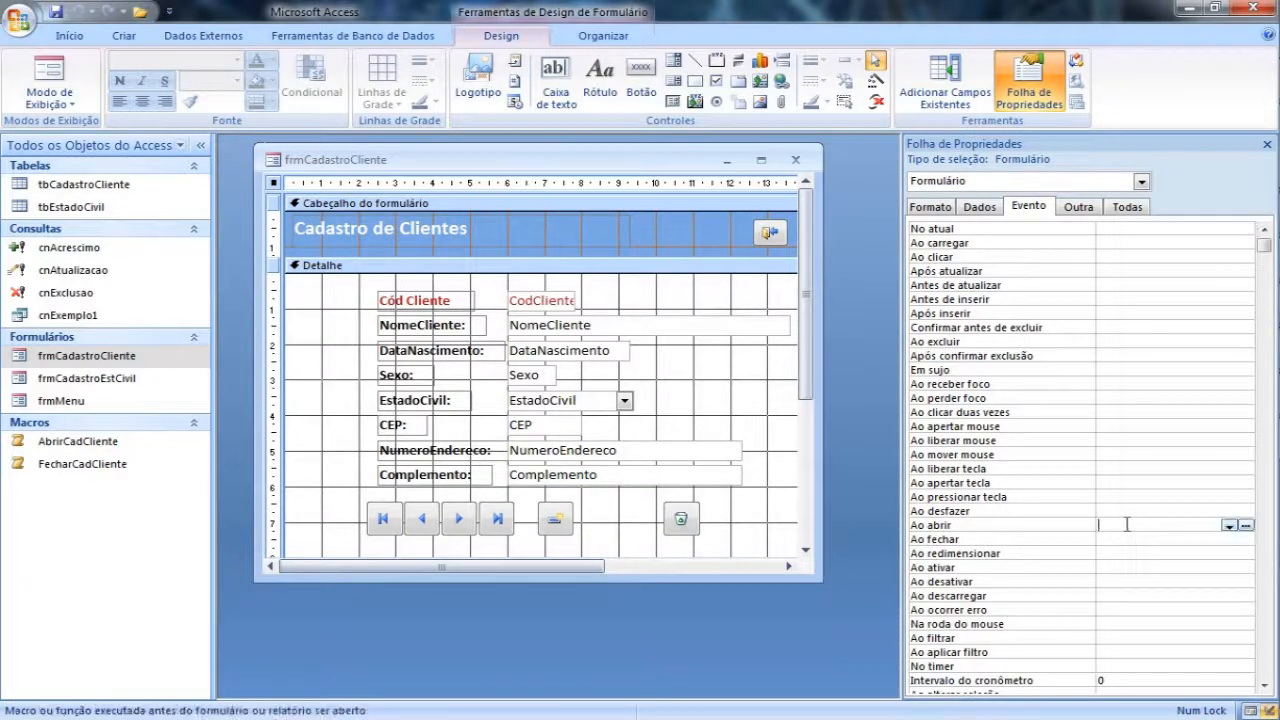
left_click(1246, 525)
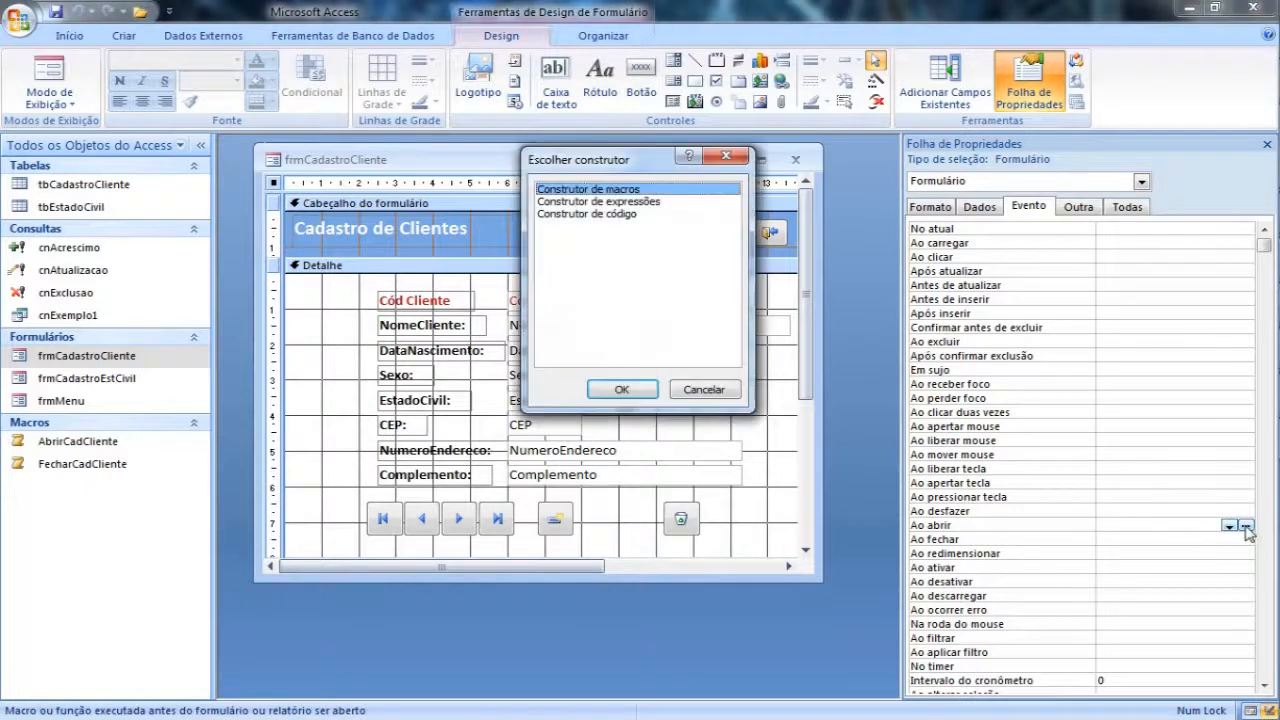
left_click(623, 390)
left_click_drag(531, 190, 829, 189)
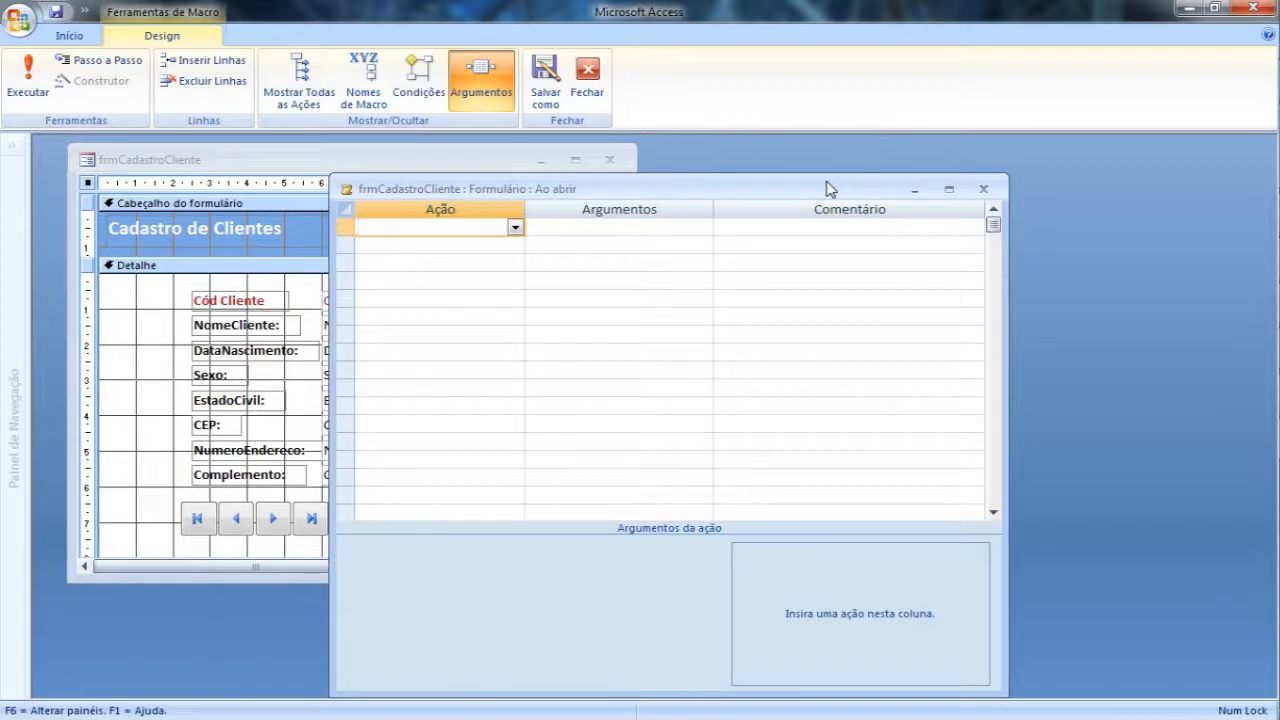
Step: Add the IrParaRegistro action as the first action of the Ao abrir macro
left_click(515, 227)
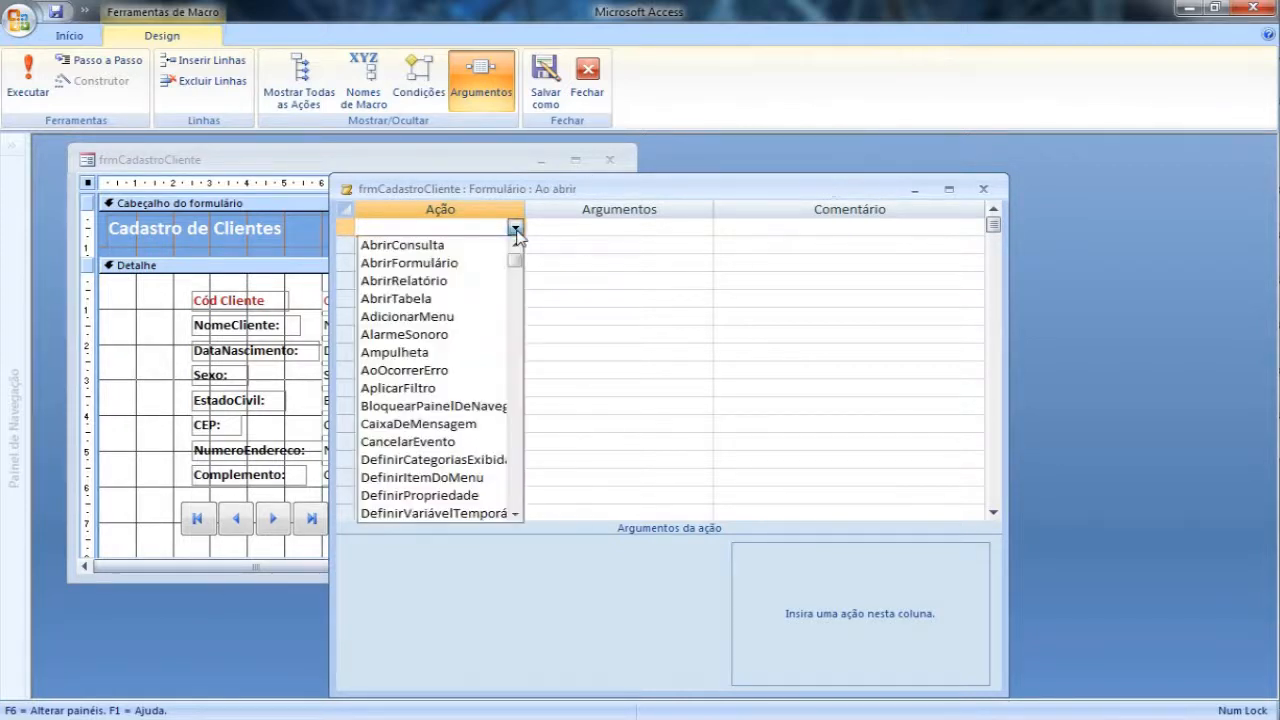
left_click(515, 513)
left_click(515, 513)
left_click(515, 513)
left_click(515, 513)
left_click(515, 513)
left_click(515, 513)
left_click(515, 513)
left_click(515, 513)
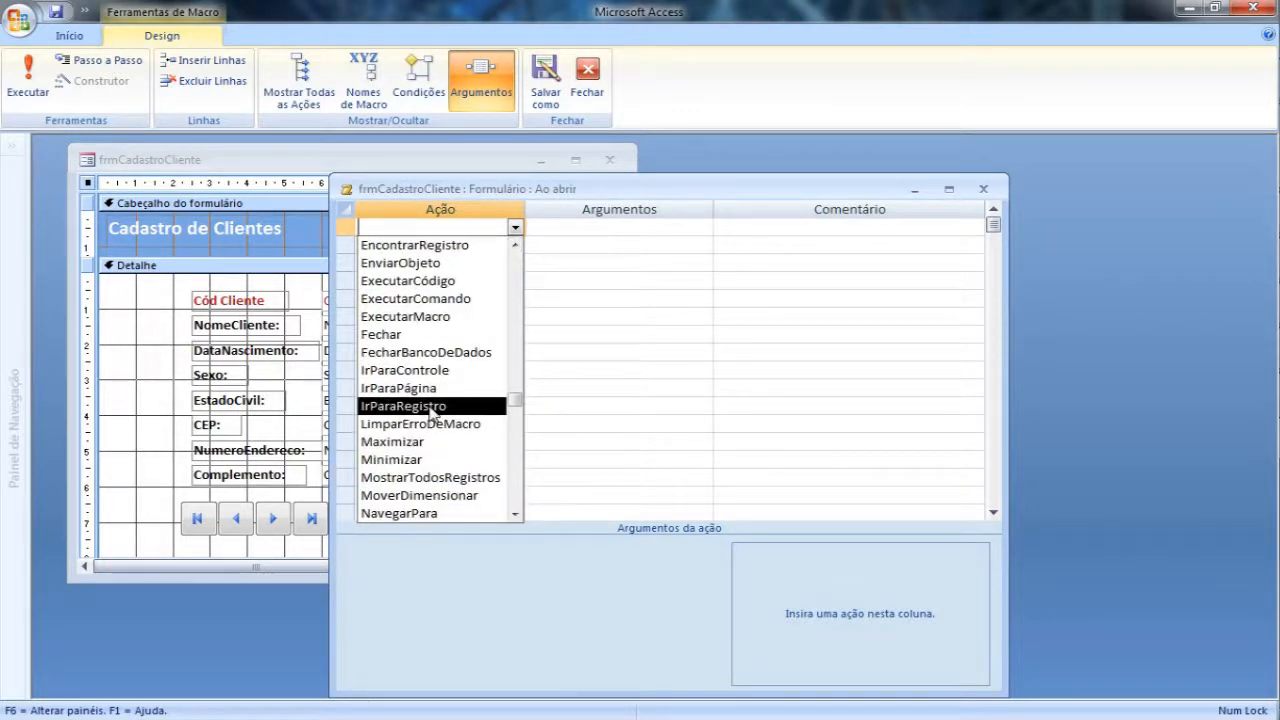
left_click(430, 408)
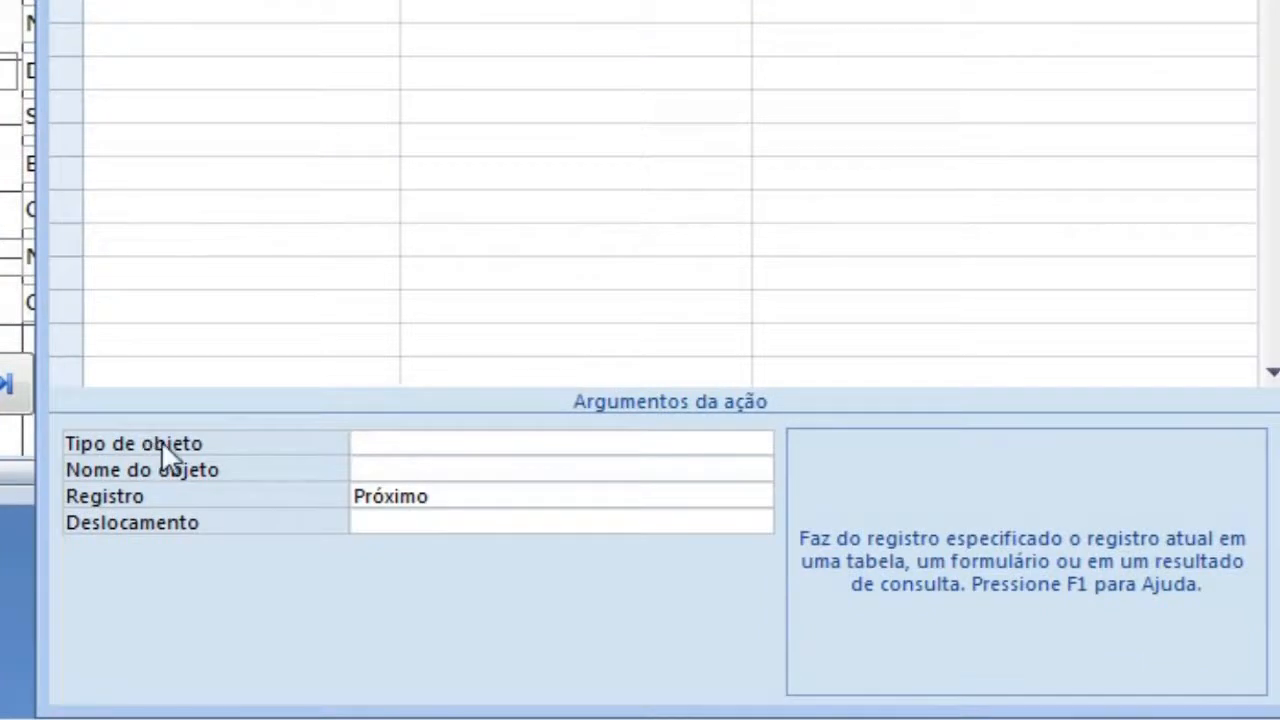
Step: Set the IrParaRegistro action's object type to Formulário and its object name to frmCadastroCliente
left_click(397, 445)
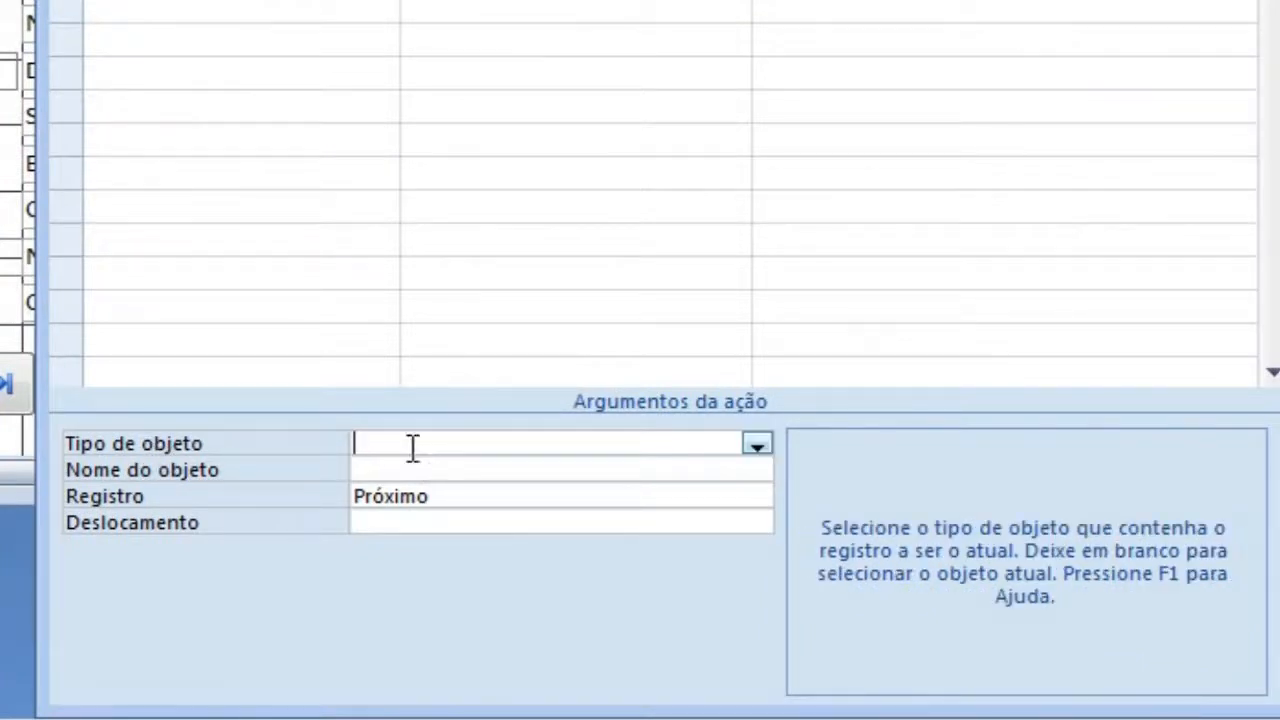
left_click(757, 444)
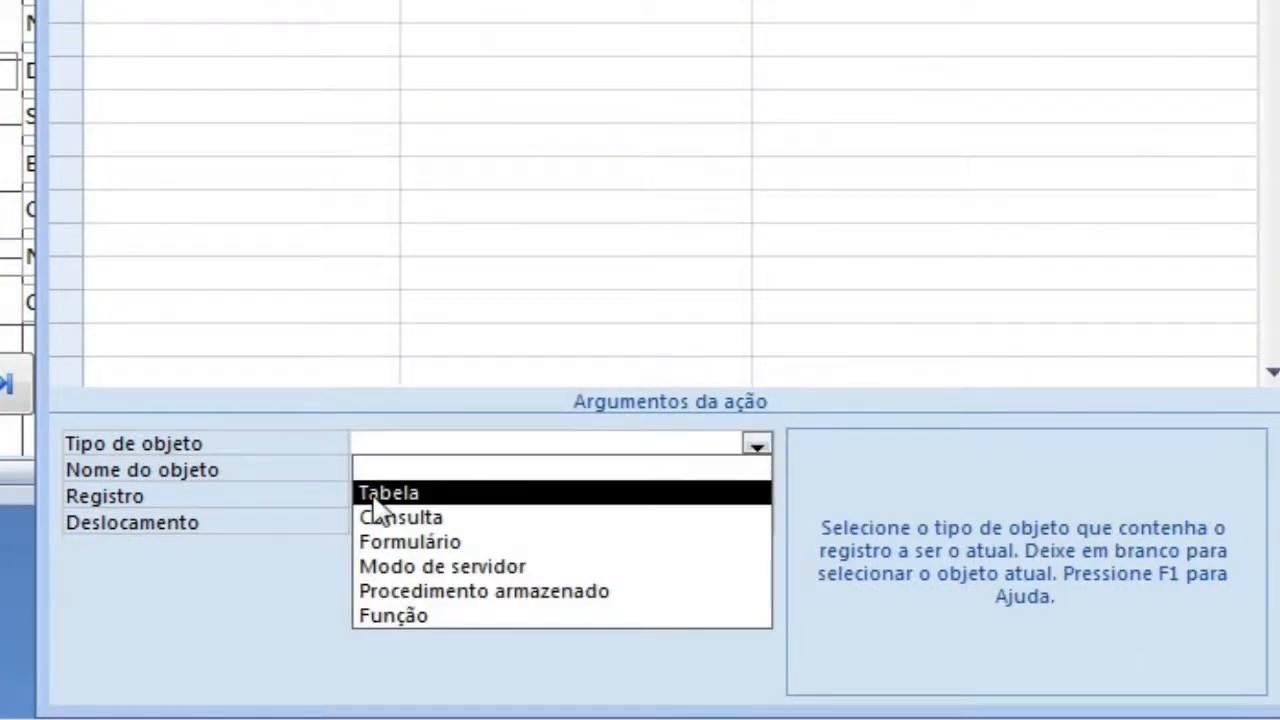
left_click(434, 542)
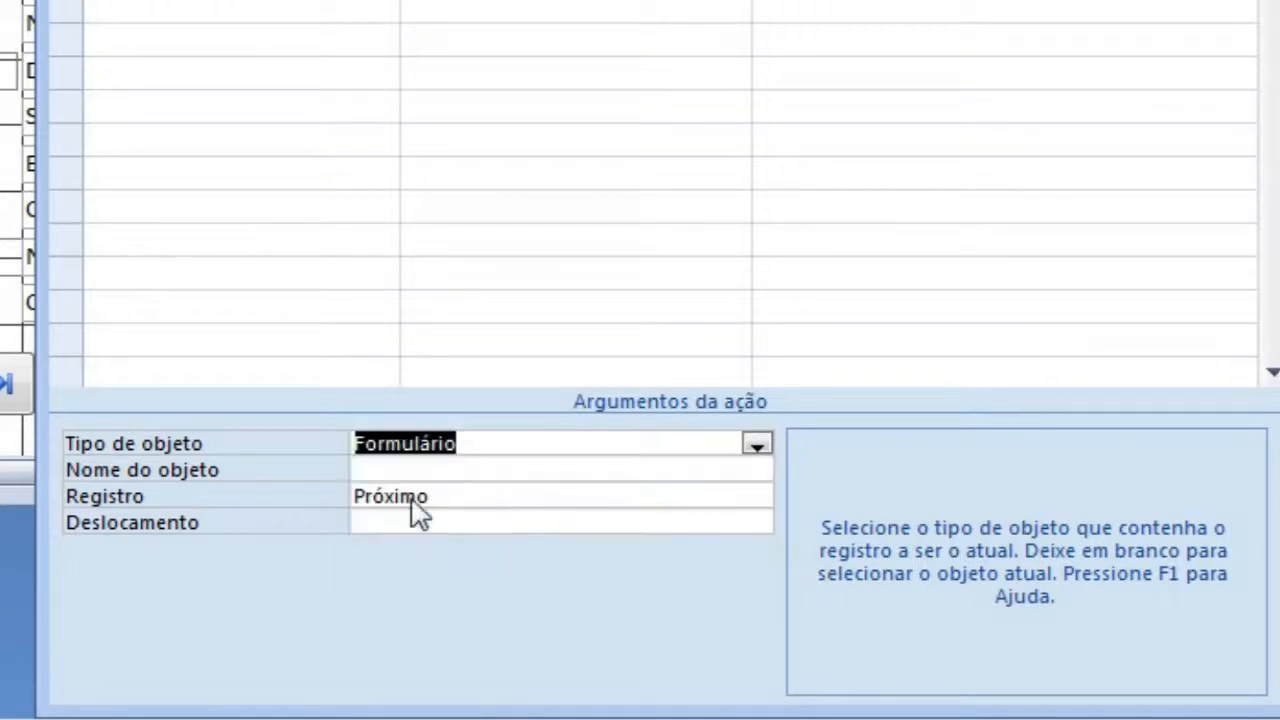
left_click(363, 468)
left_click(757, 470)
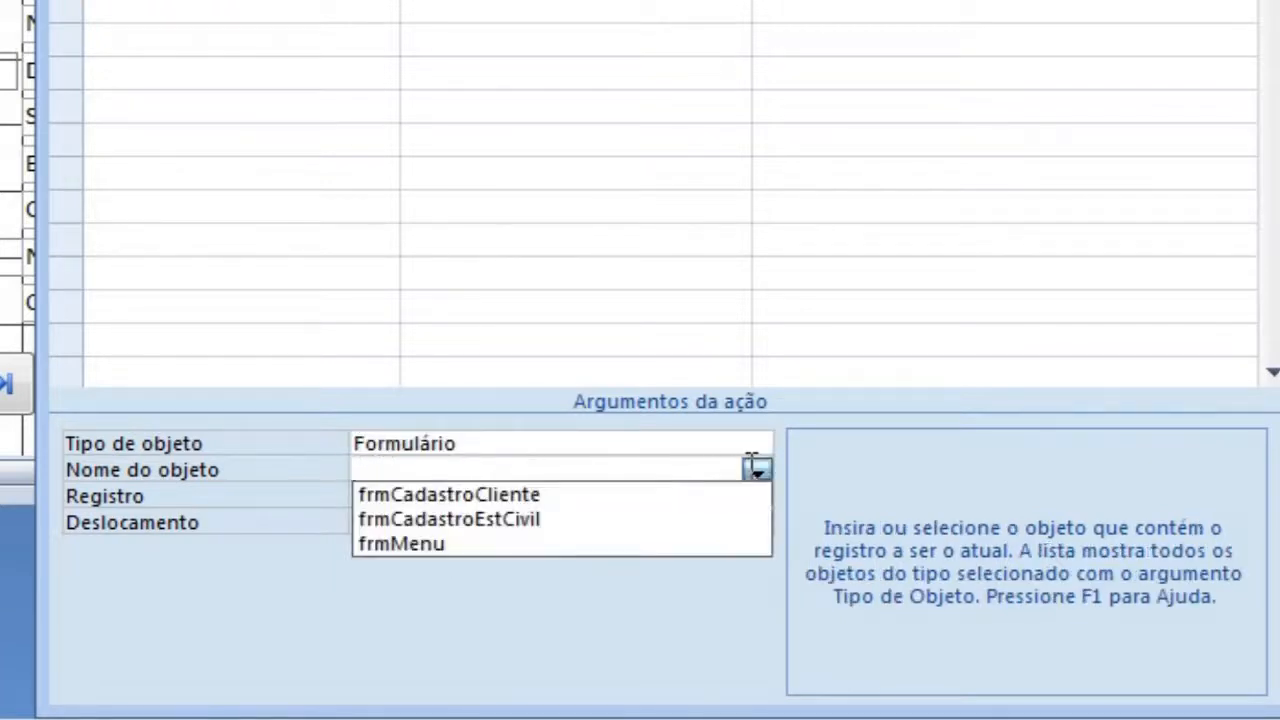
left_click(513, 494)
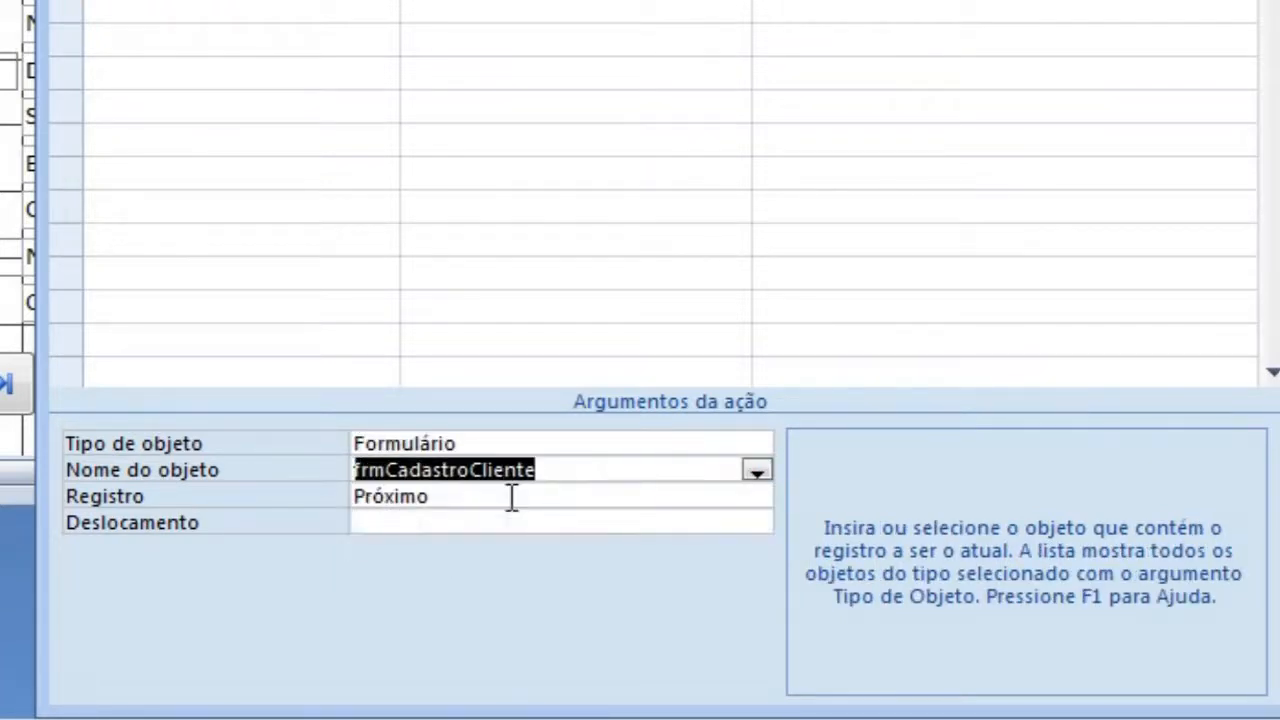
Step: Set the action's Registro argument to Novo, then close the macro and save it to the Ao abrir property
left_click(475, 499)
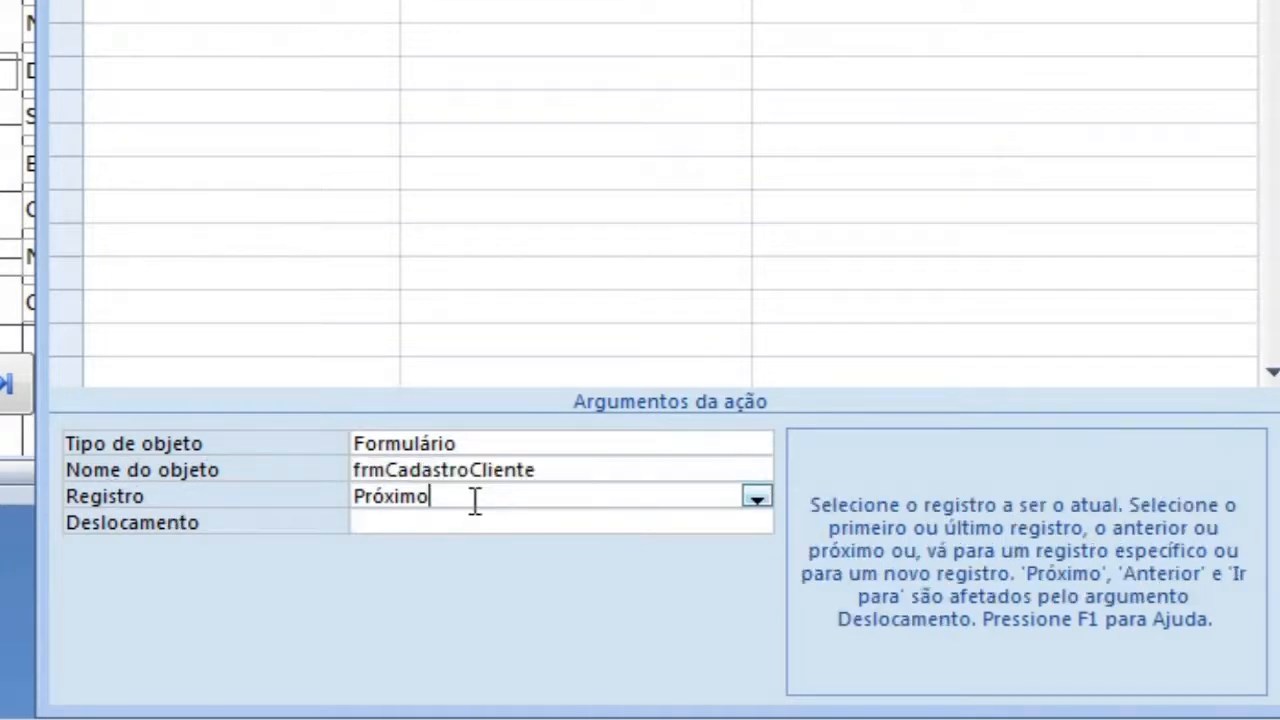
left_click(757, 497)
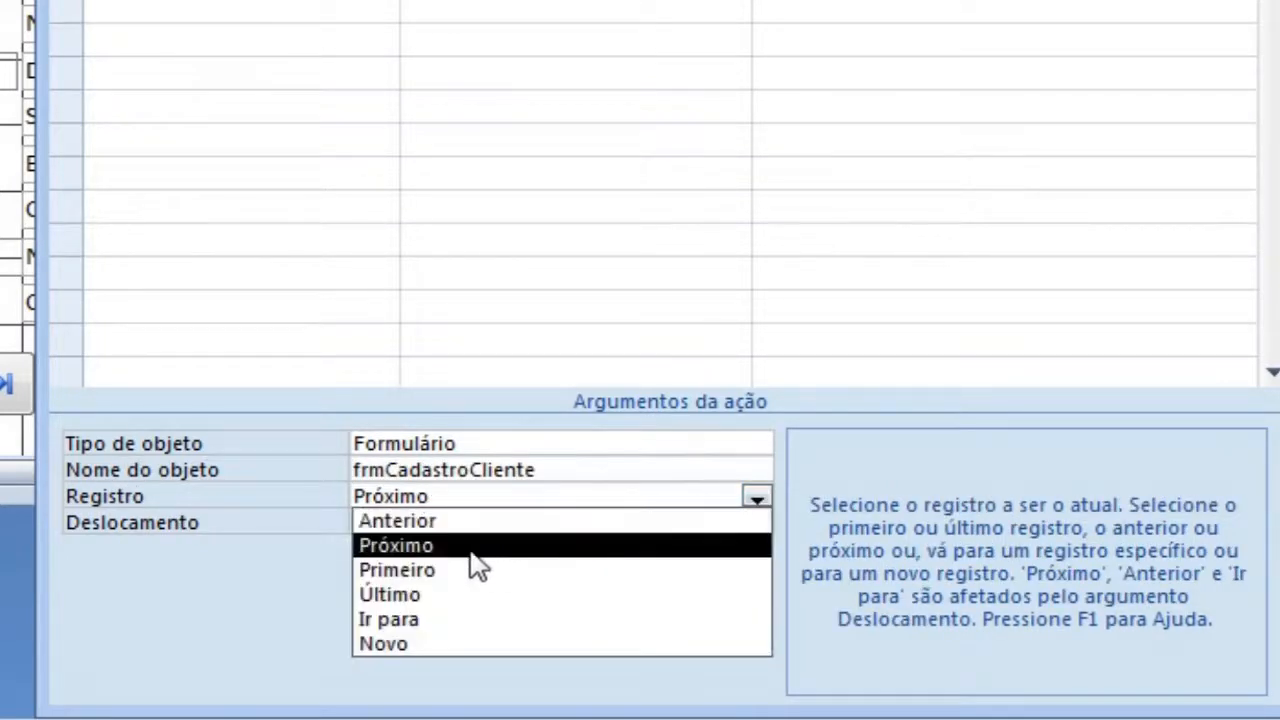
left_click(420, 645)
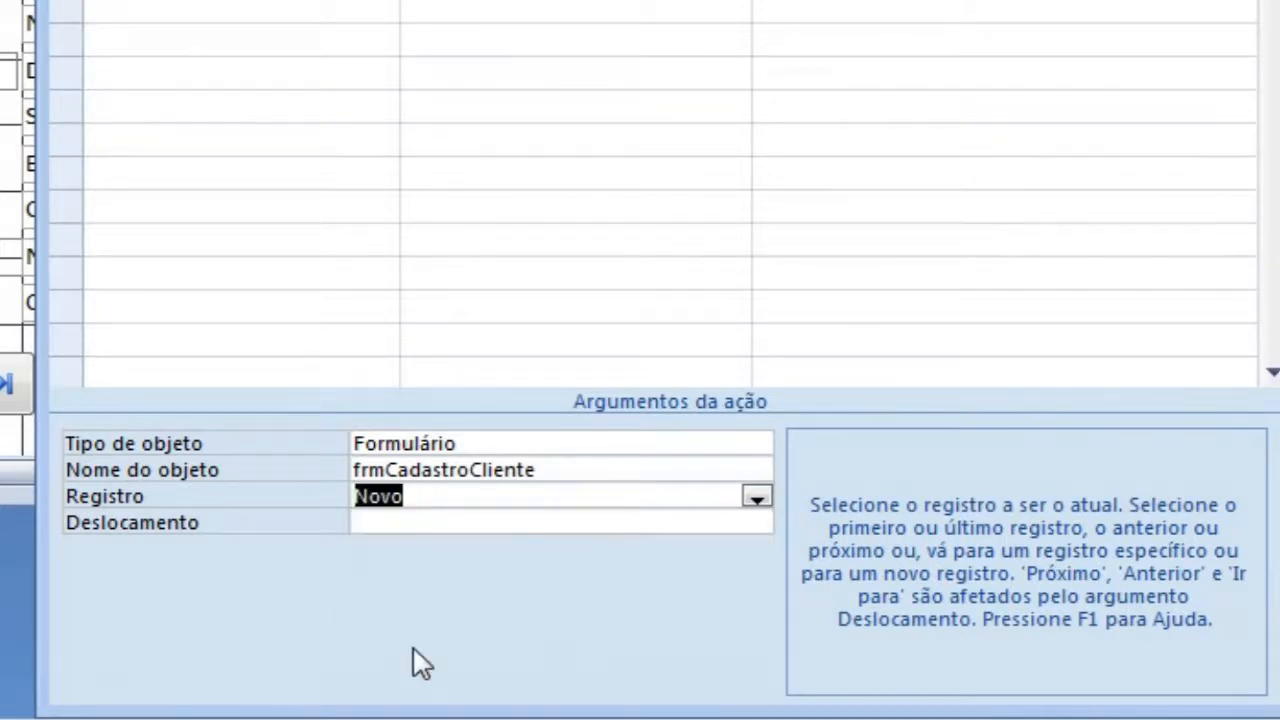
left_click(407, 526)
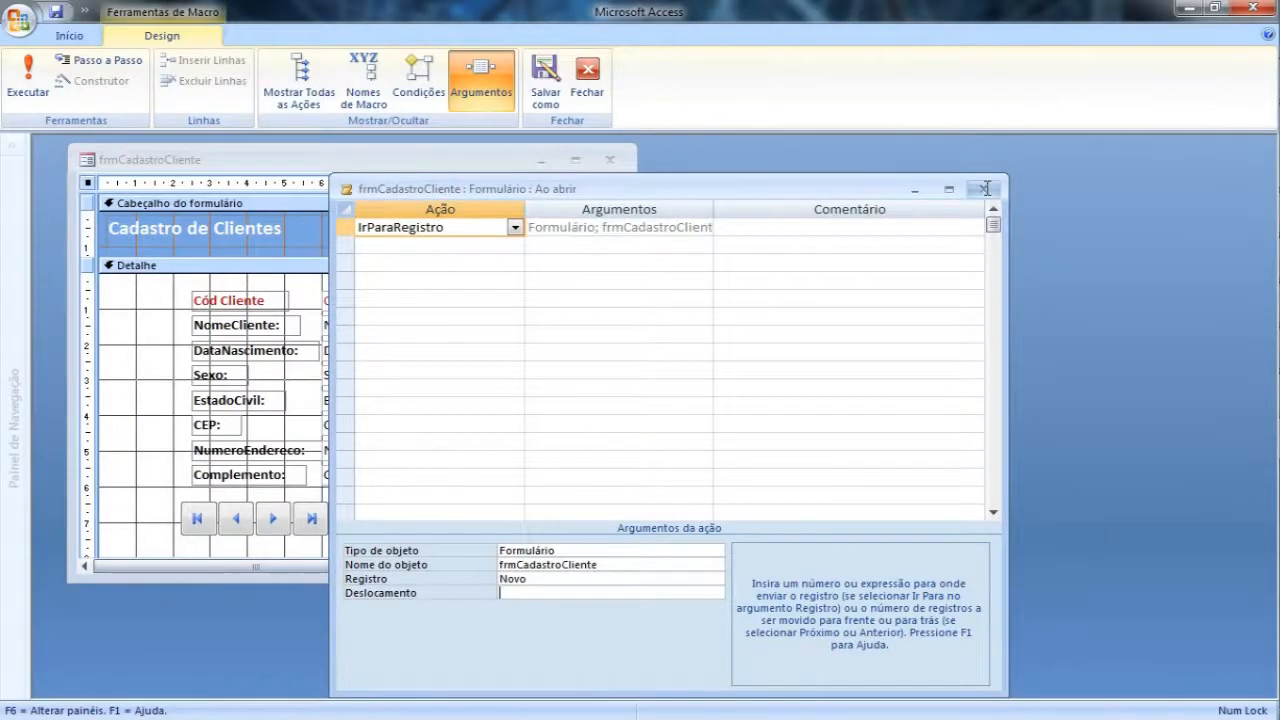
left_click(985, 188)
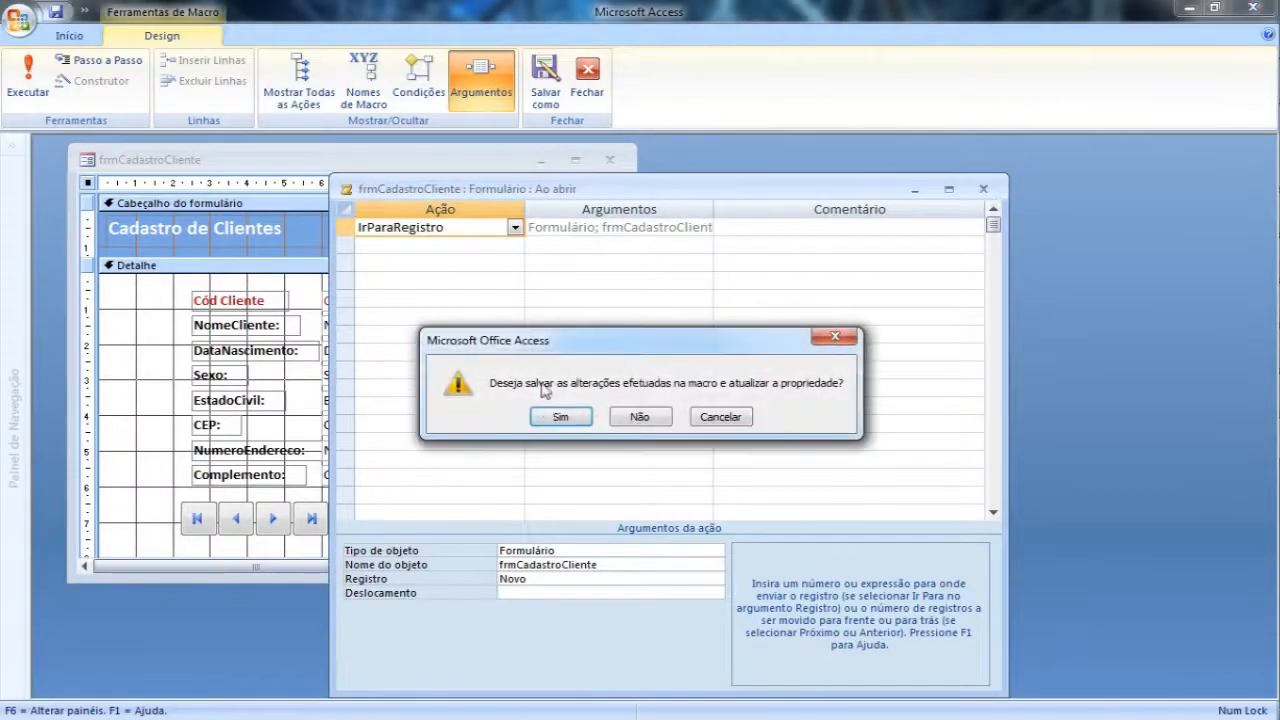
left_click(556, 417)
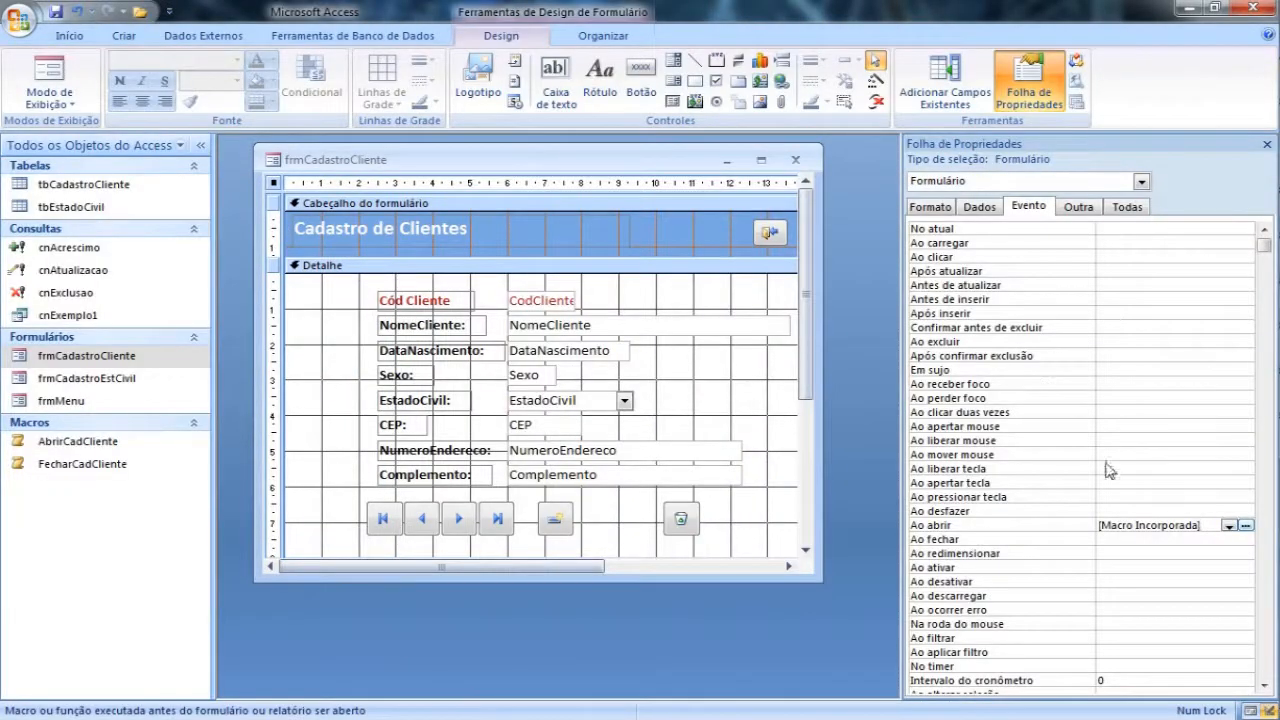
left_click(1134, 540)
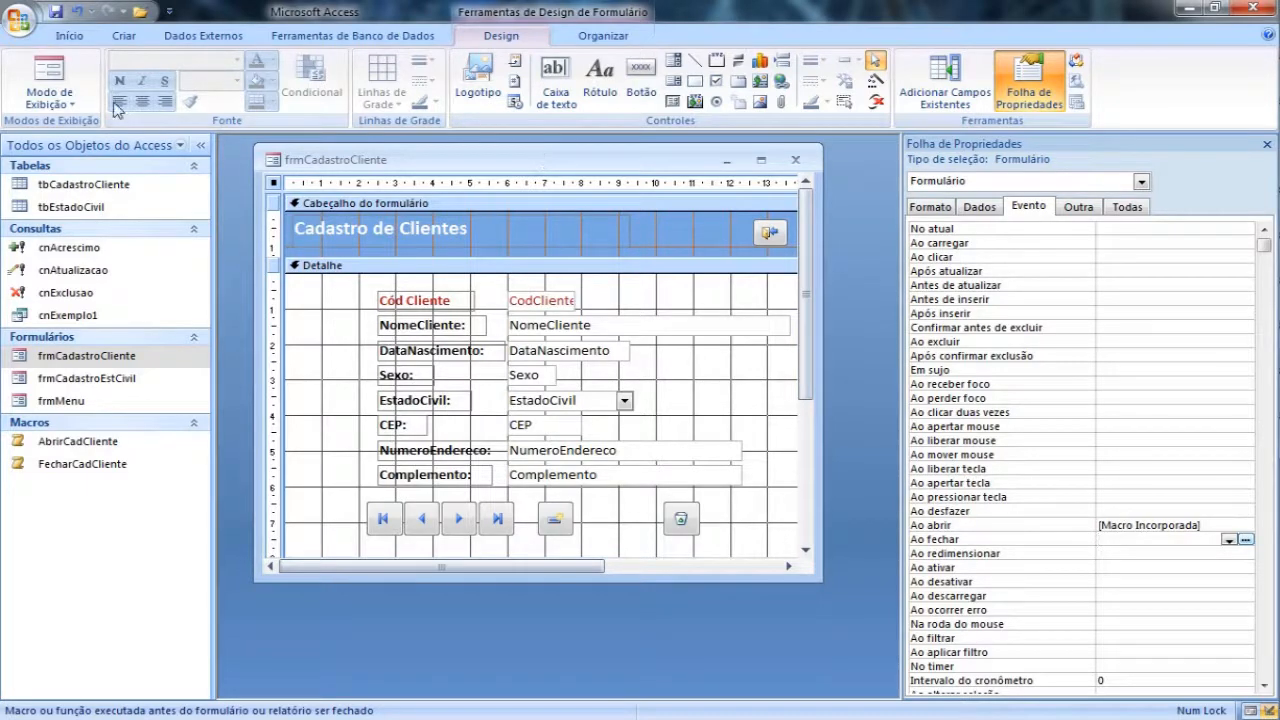
Step: Test the form in form view, exit it saving the design changes, and open and exit it once more from Menu Principal
left_click(66, 78)
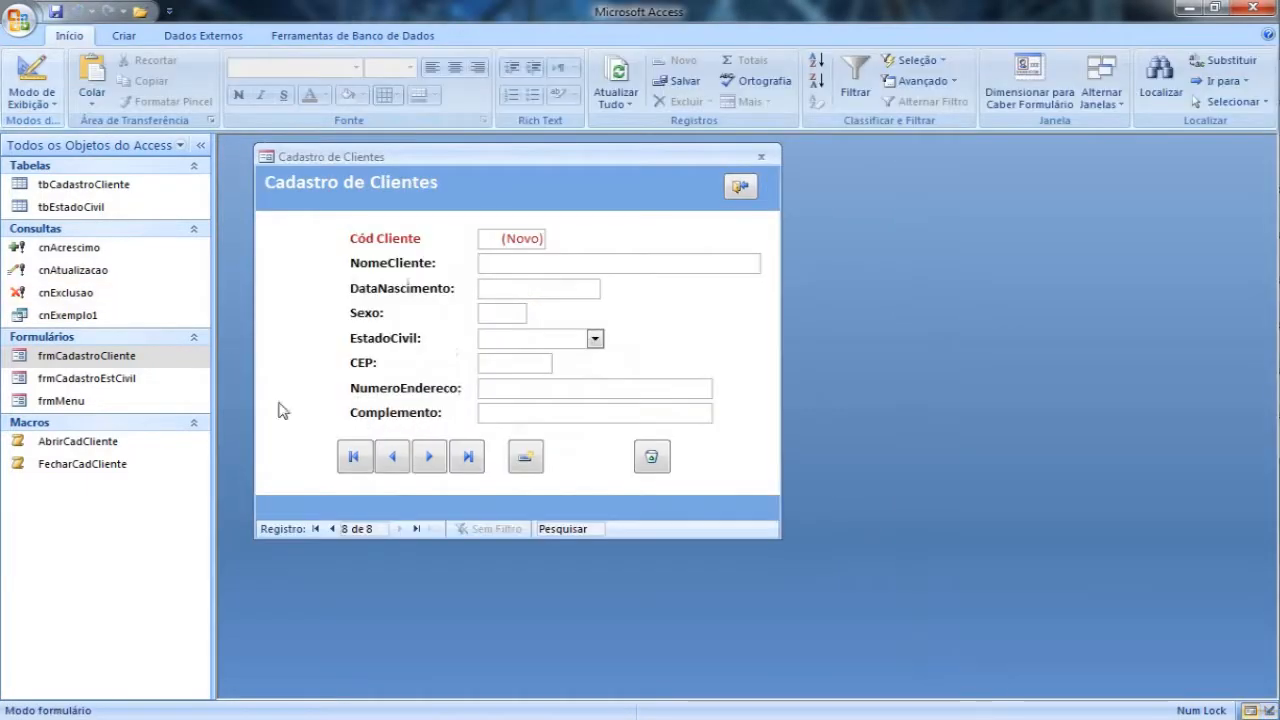
left_click(741, 190)
left_click(562, 418)
left_click(625, 347)
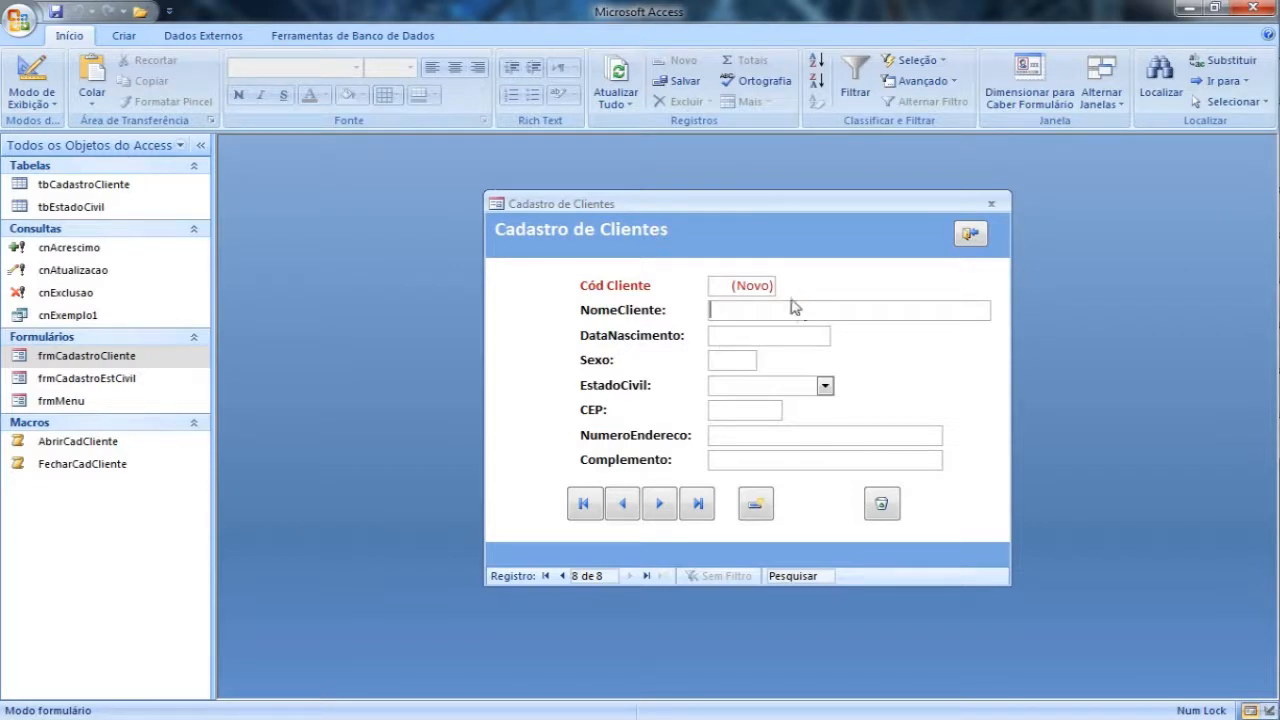
left_click(972, 236)
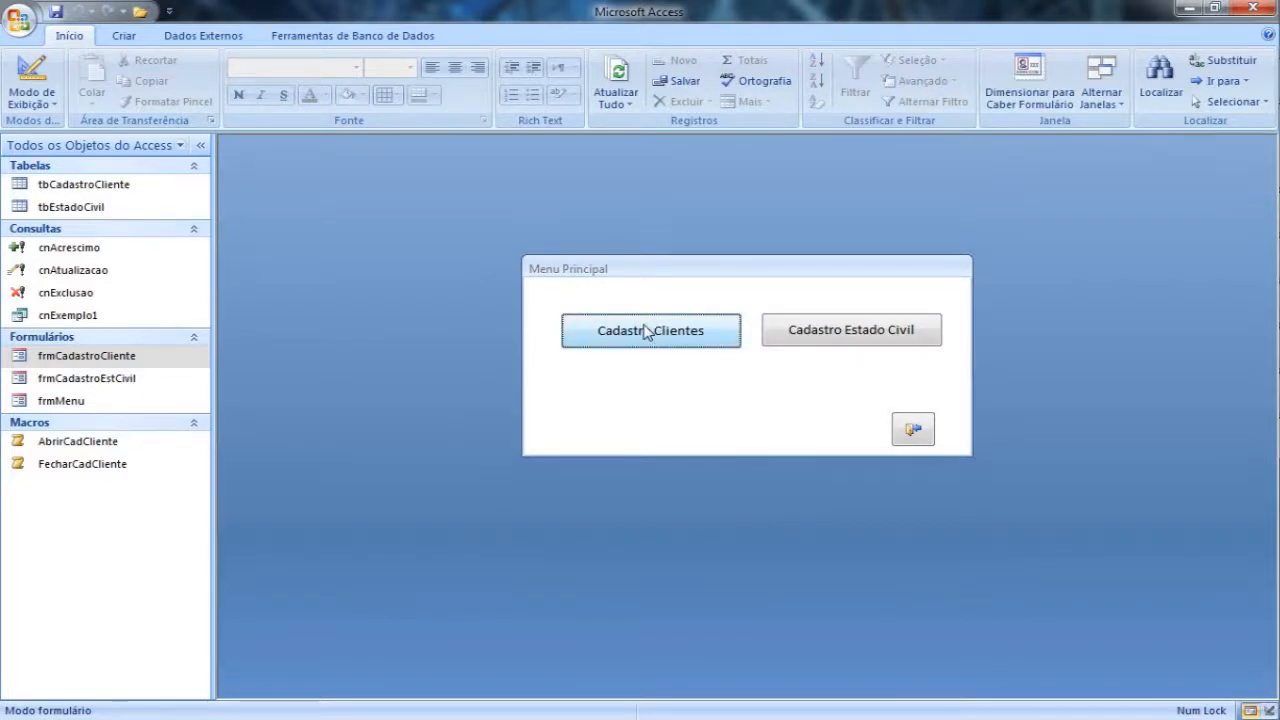
Step: Open Cadastro Estado Civil from Menu Principal, close it, and reopen frmMenu
left_click(868, 335)
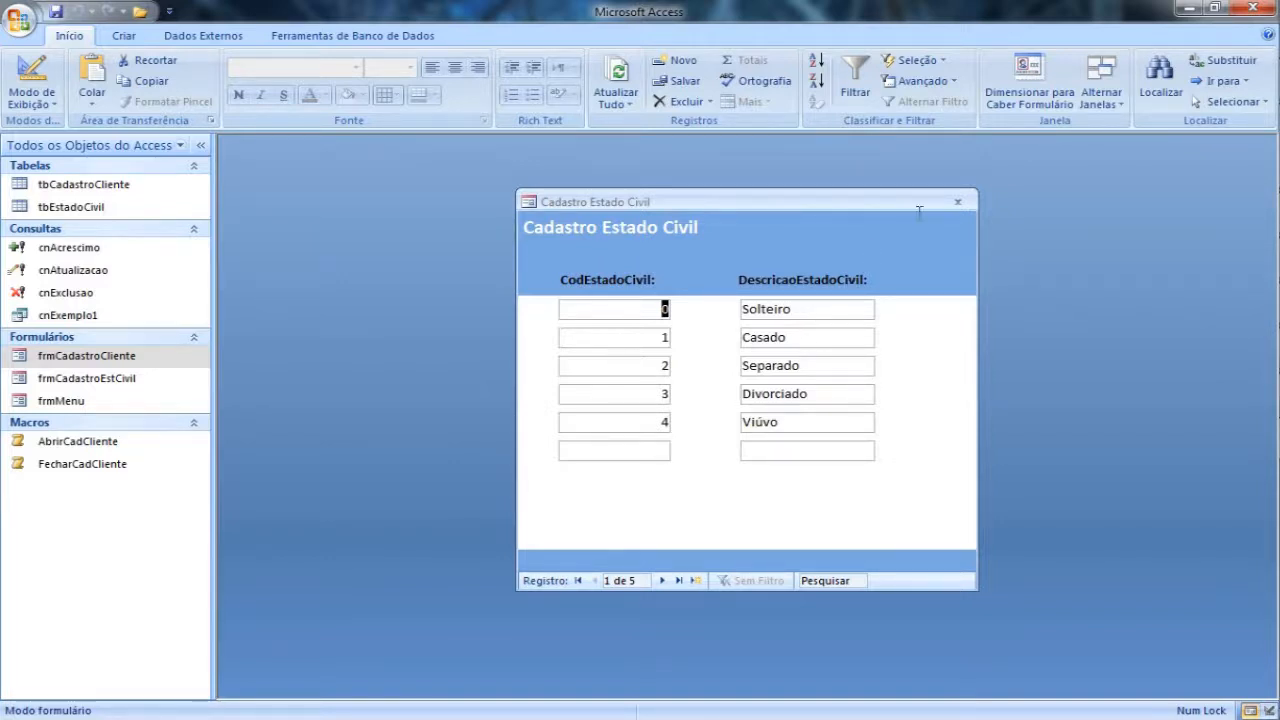
left_click(957, 201)
double_click(85, 400)
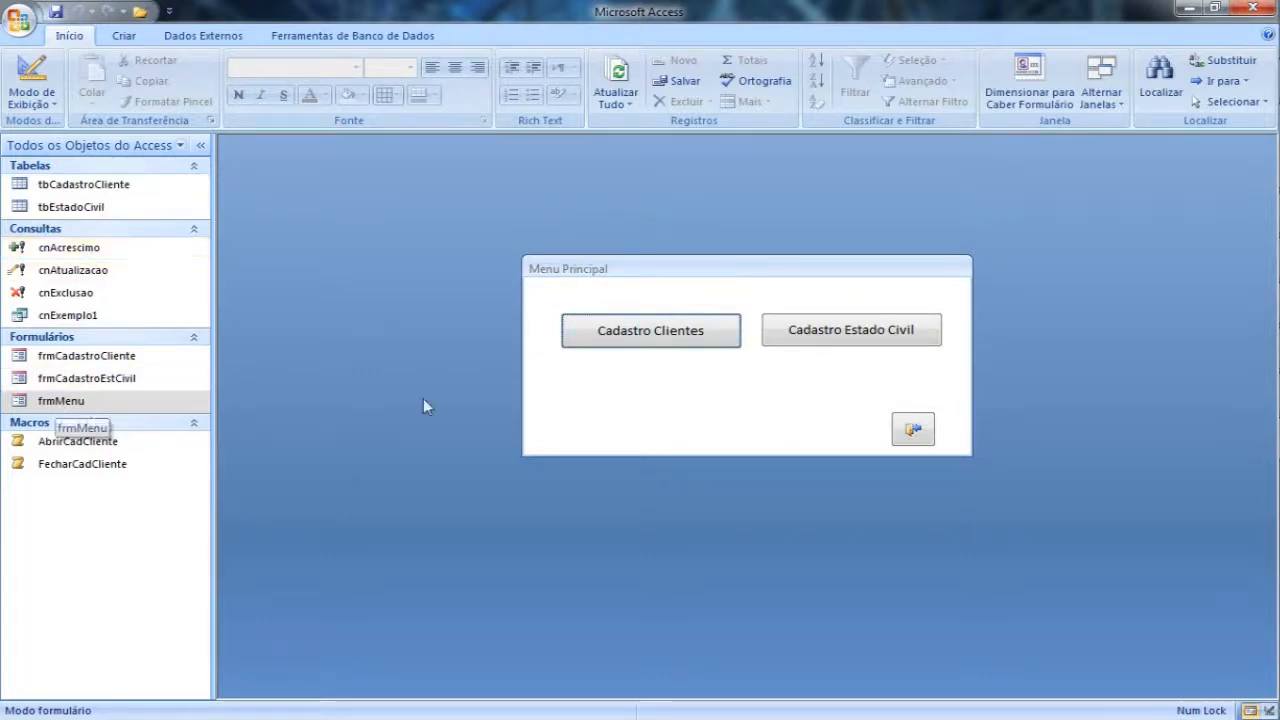
Step: View frmMenu in design view and close the form
right_click(895, 296)
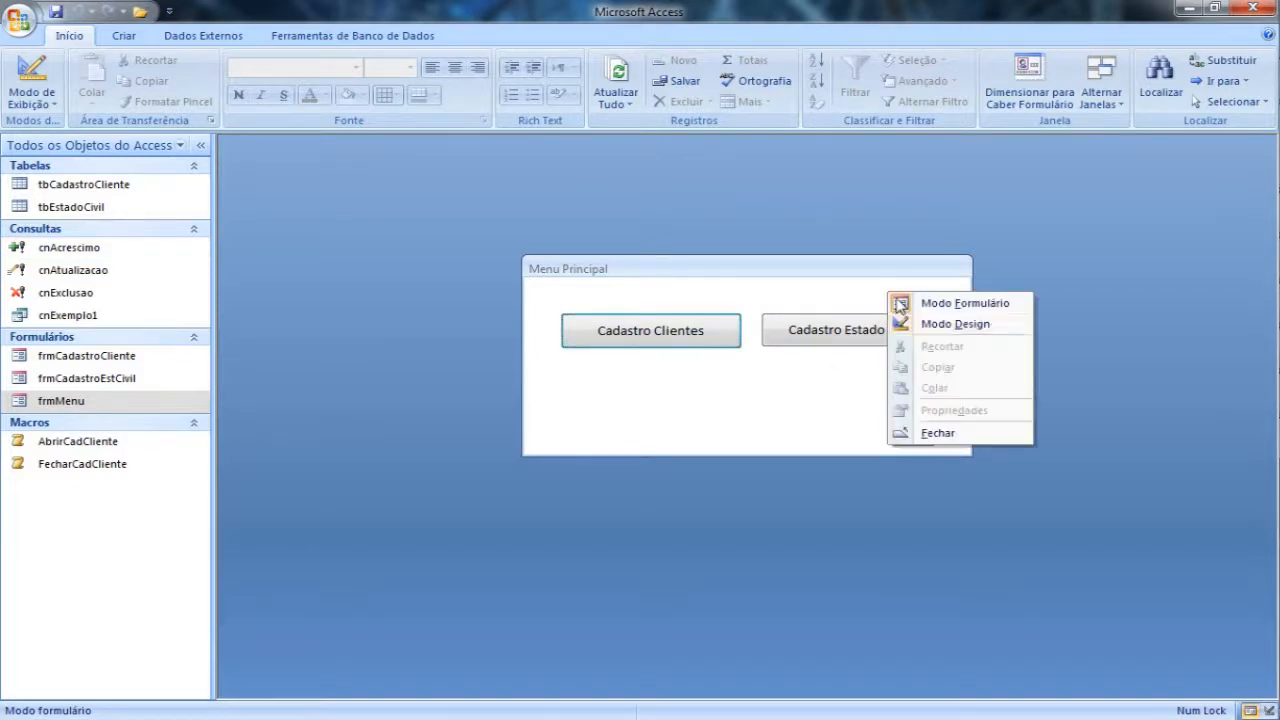
left_click(937, 327)
left_click_drag(850, 276, 612, 270)
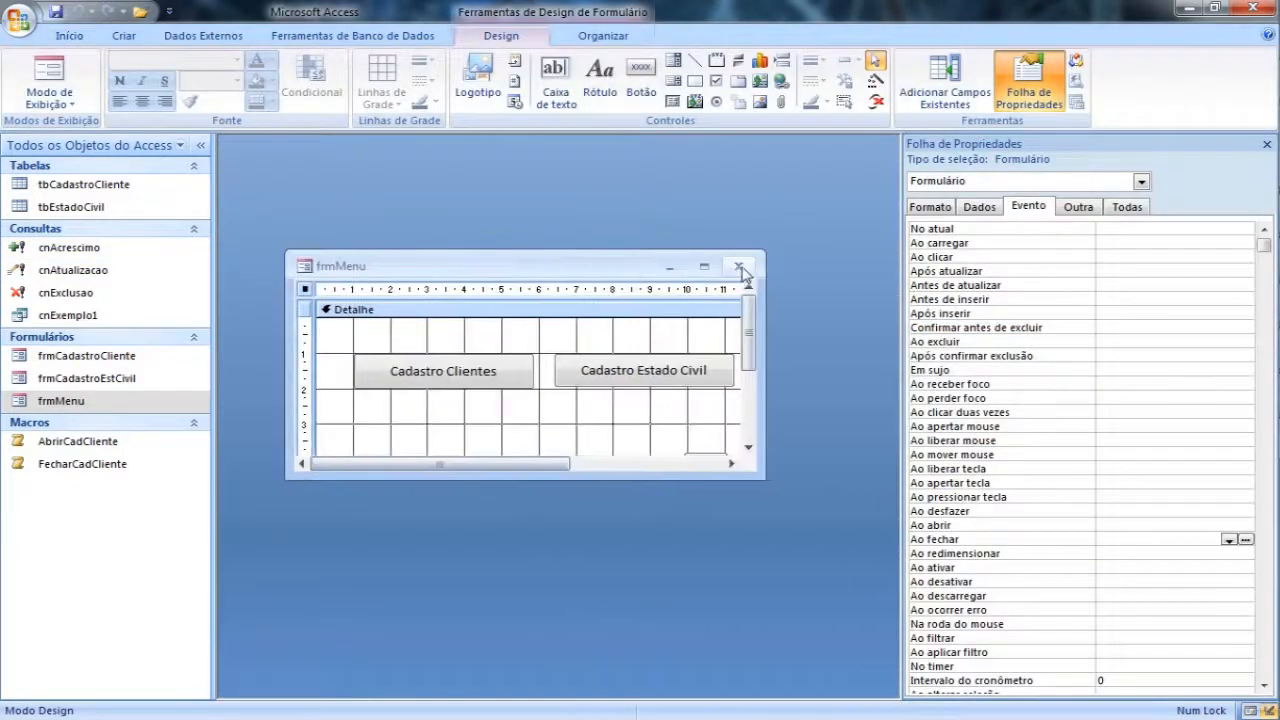
left_click(742, 269)
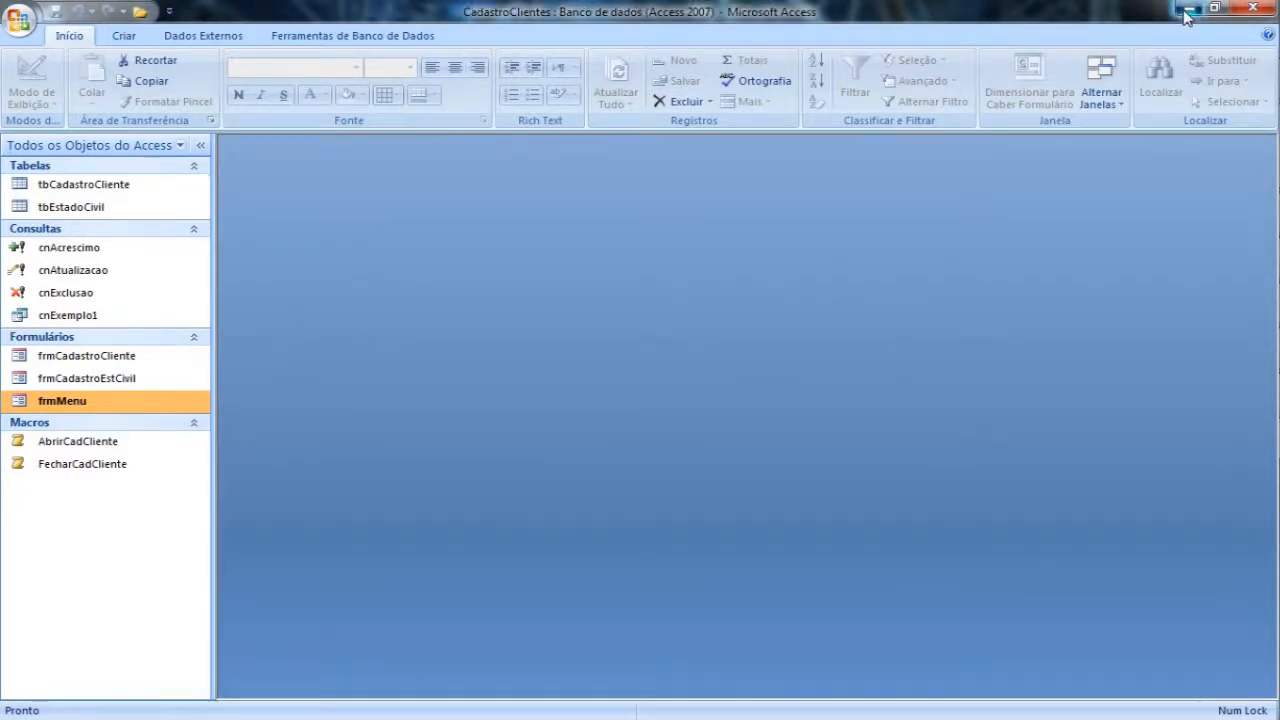
Step: Close and restart Microsoft Office Access 2007 and open CadastroClientes.accdb from the Documentos library
left_click(1252, 10)
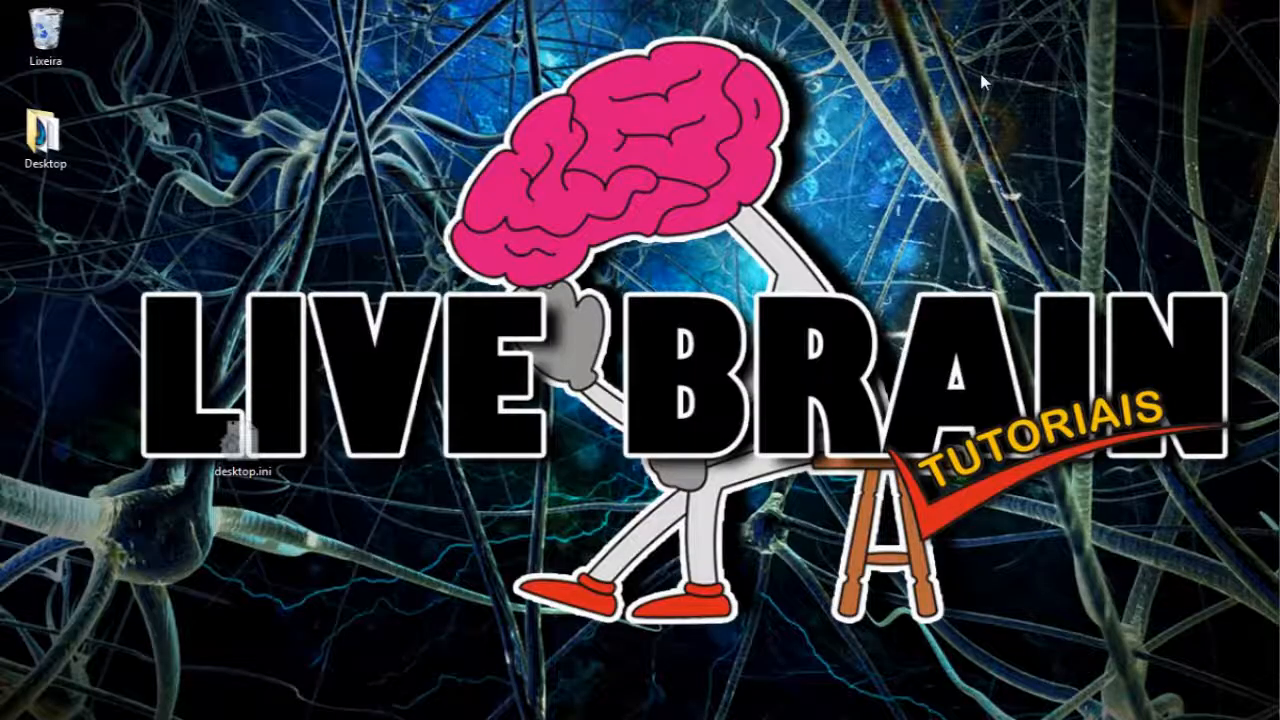
key("super")
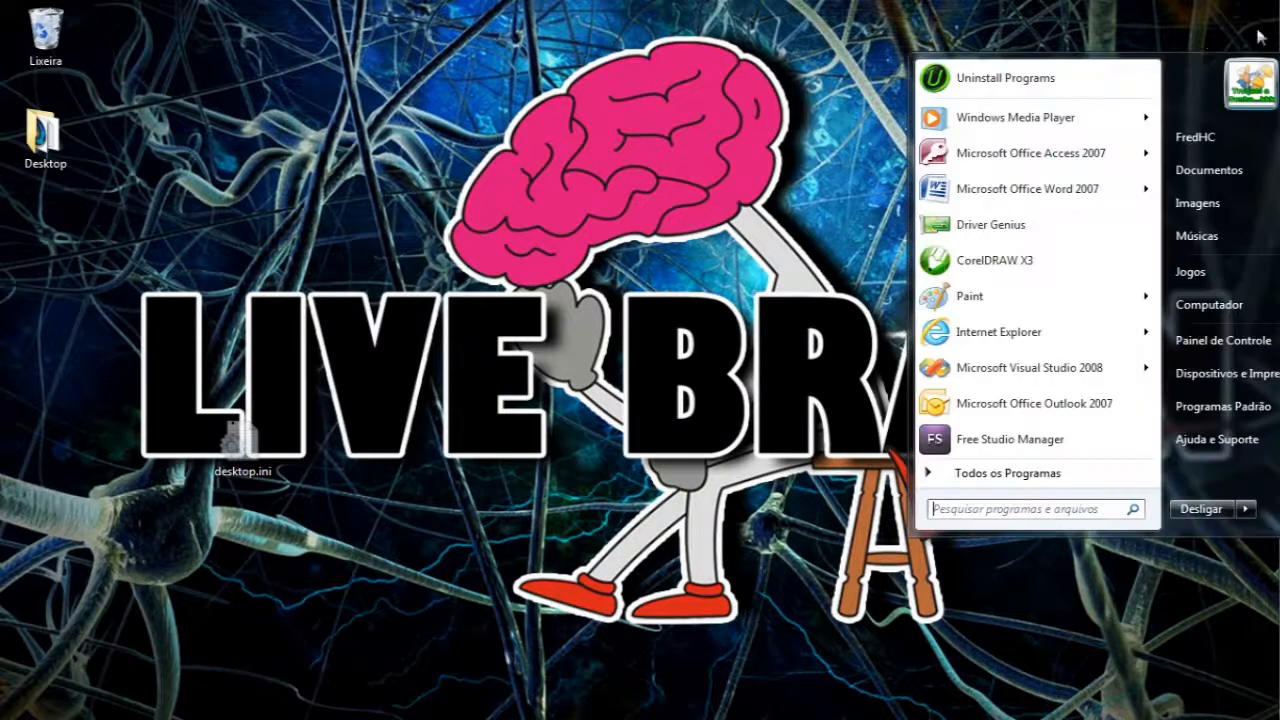
left_click(957, 153)
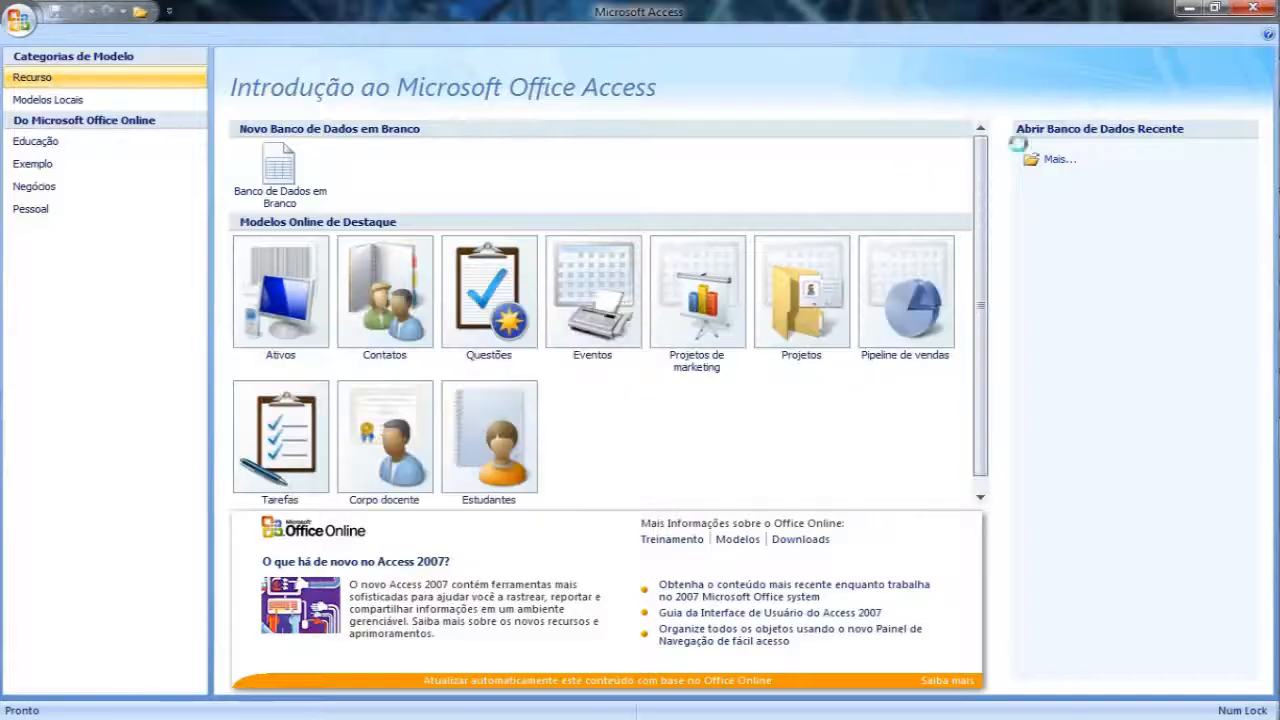
left_click(1044, 168)
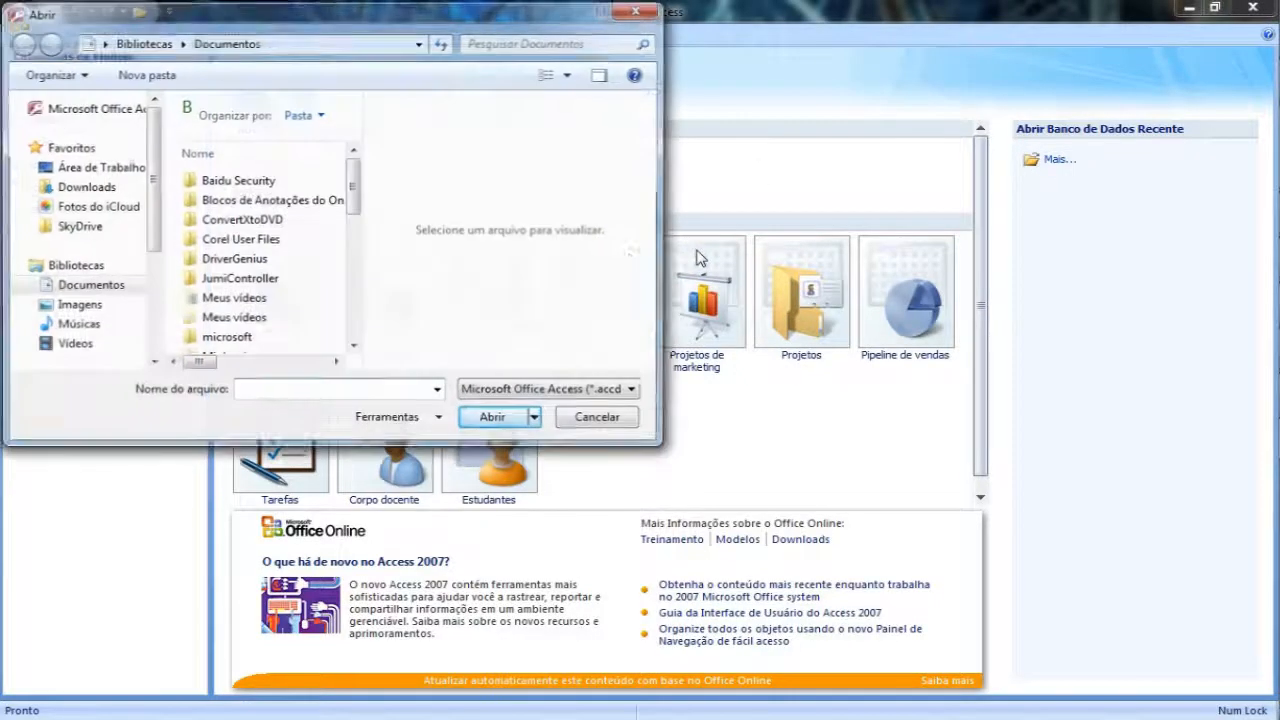
left_click_drag(359, 187, 354, 322)
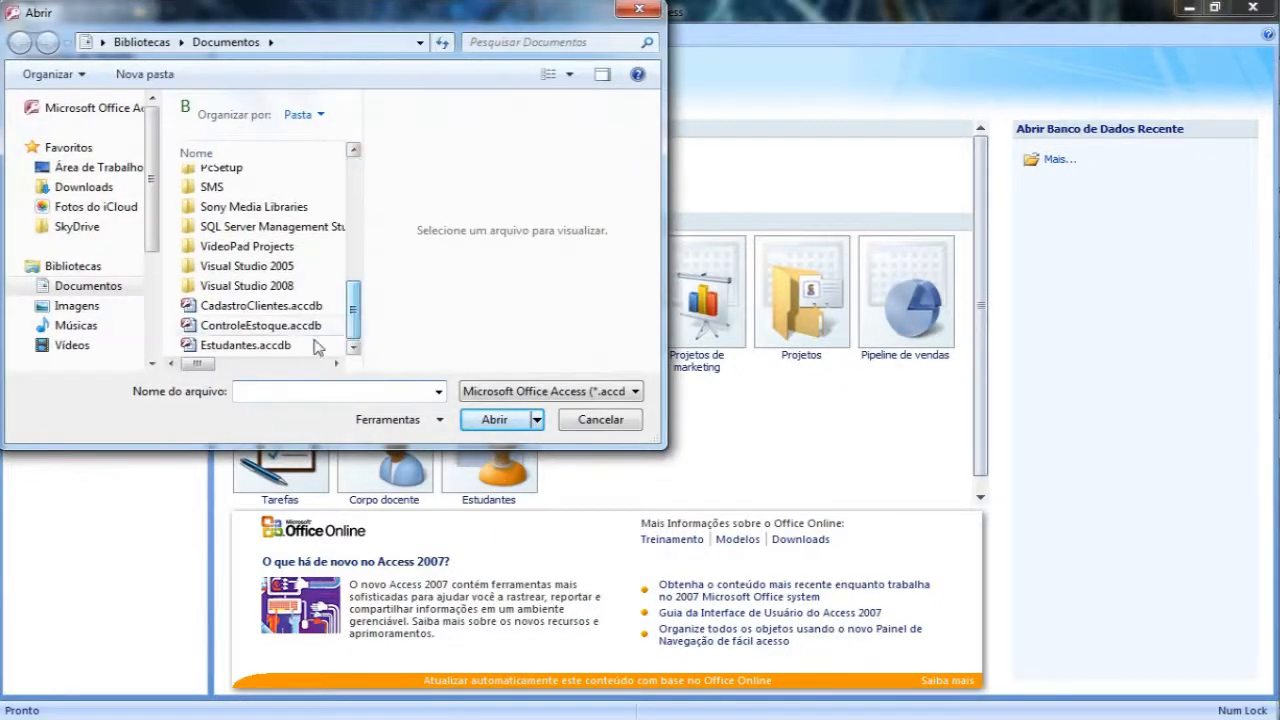
left_click(262, 306)
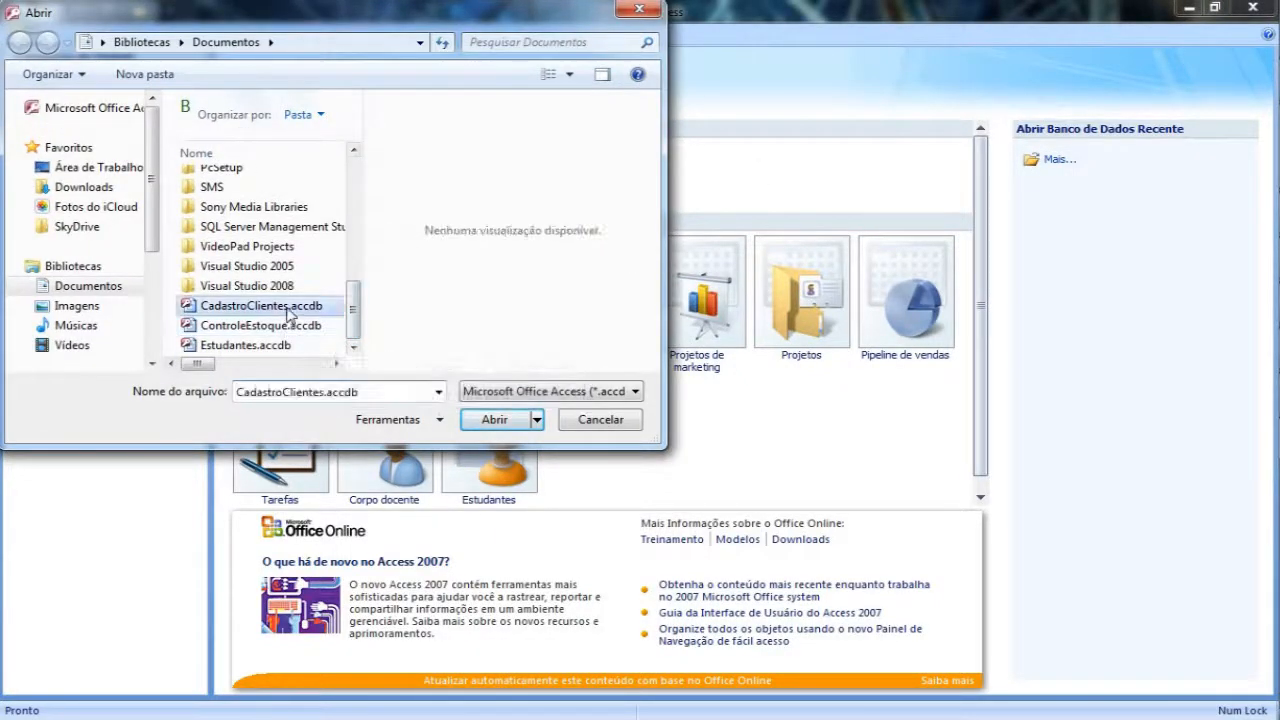
left_click(494, 419)
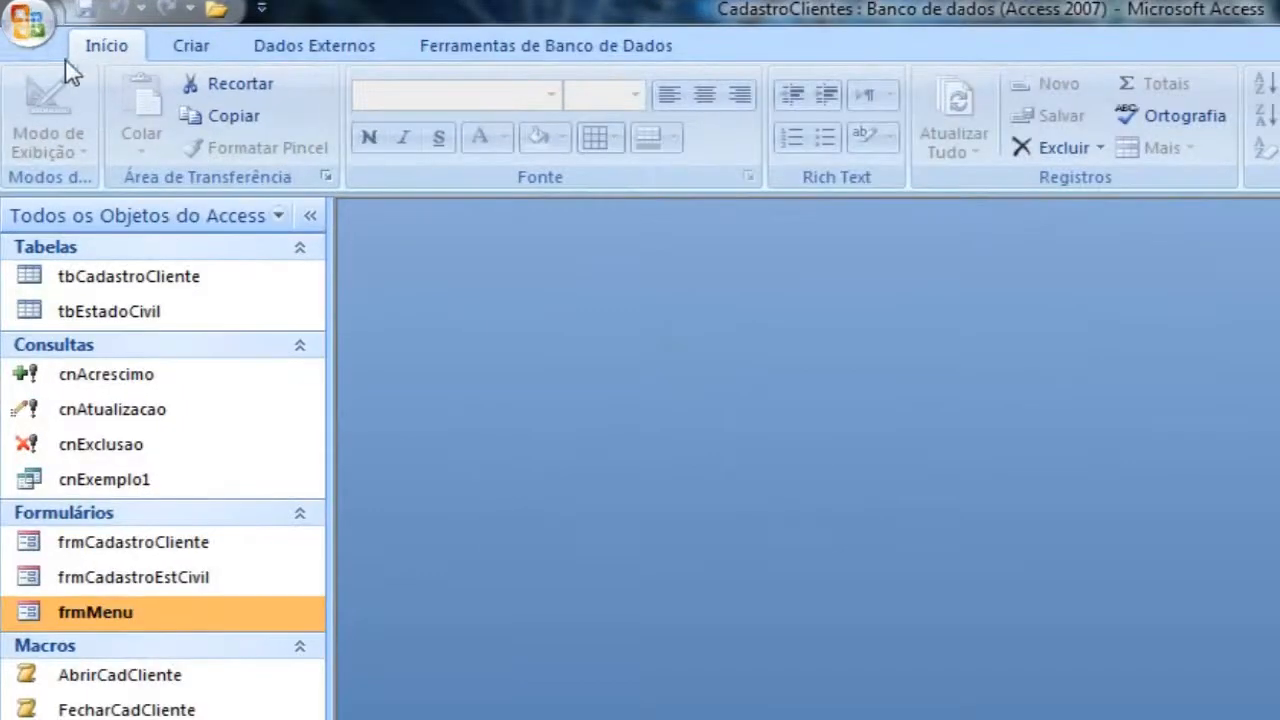
Step: Set frmMenu as the form displayed at startup in the current database's Access options
left_click(19, 19)
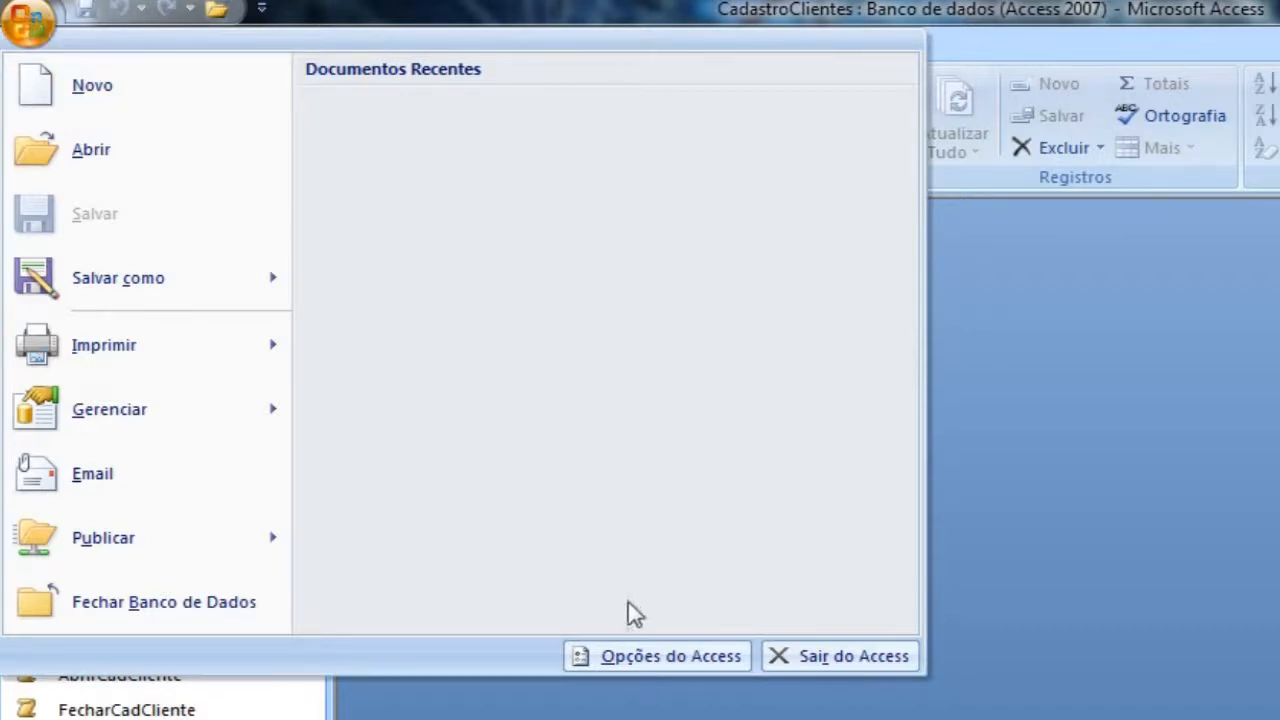
left_click(658, 655)
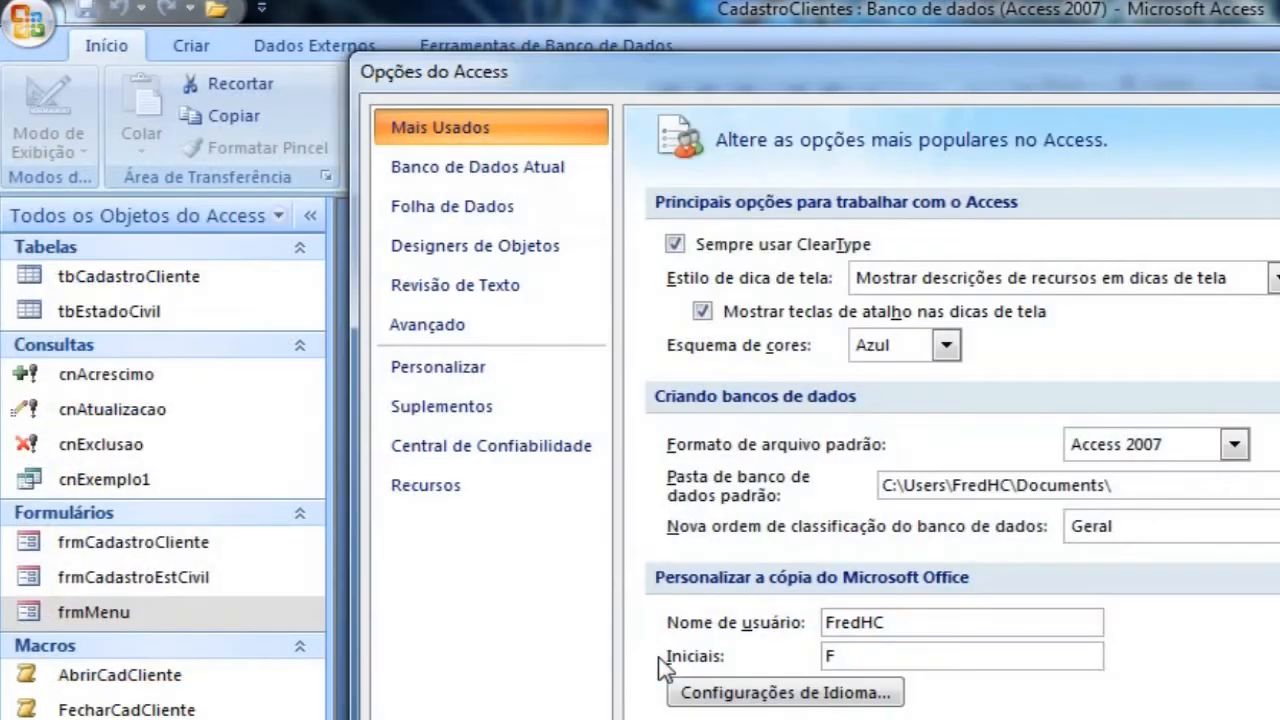
left_click(456, 183)
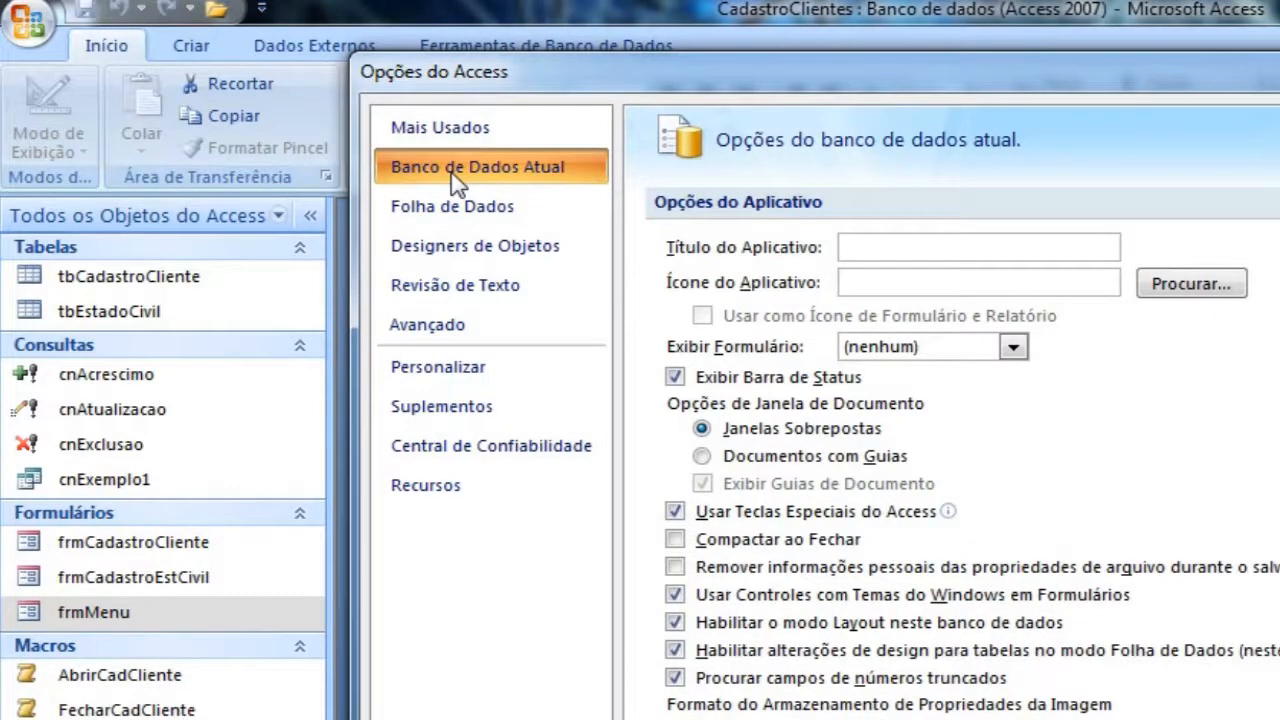
left_click(1013, 350)
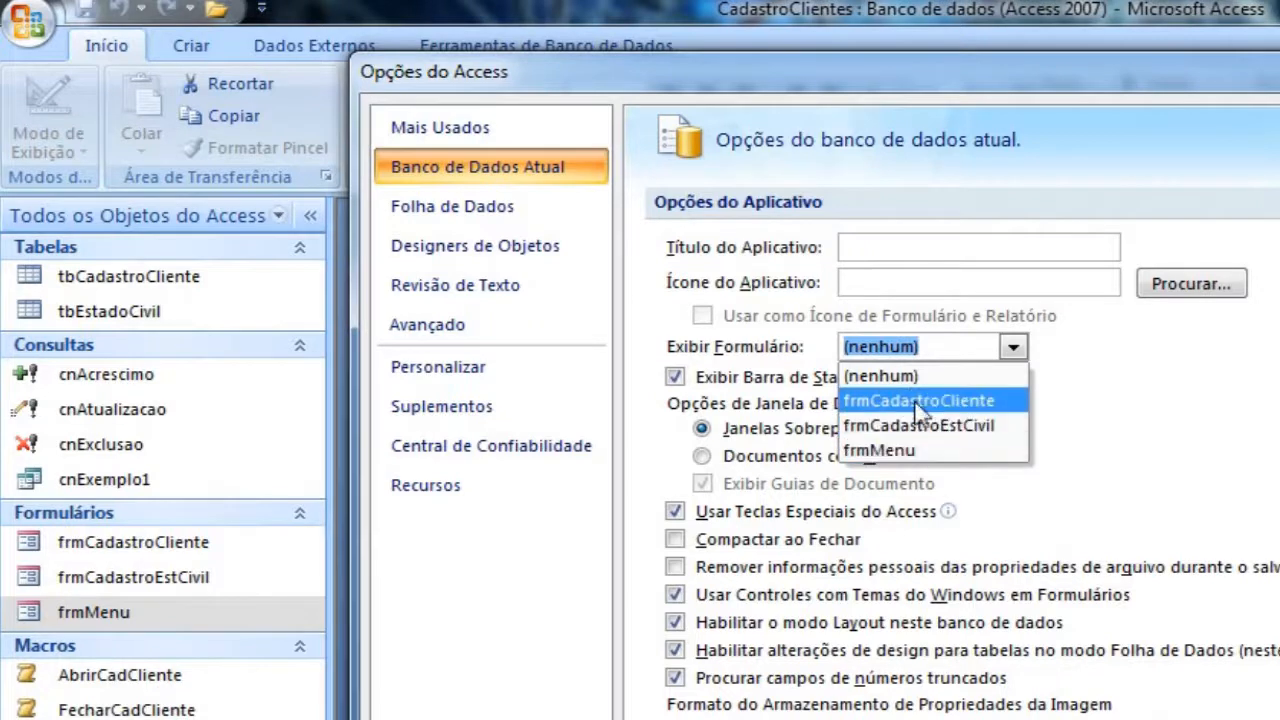
left_click(879, 452)
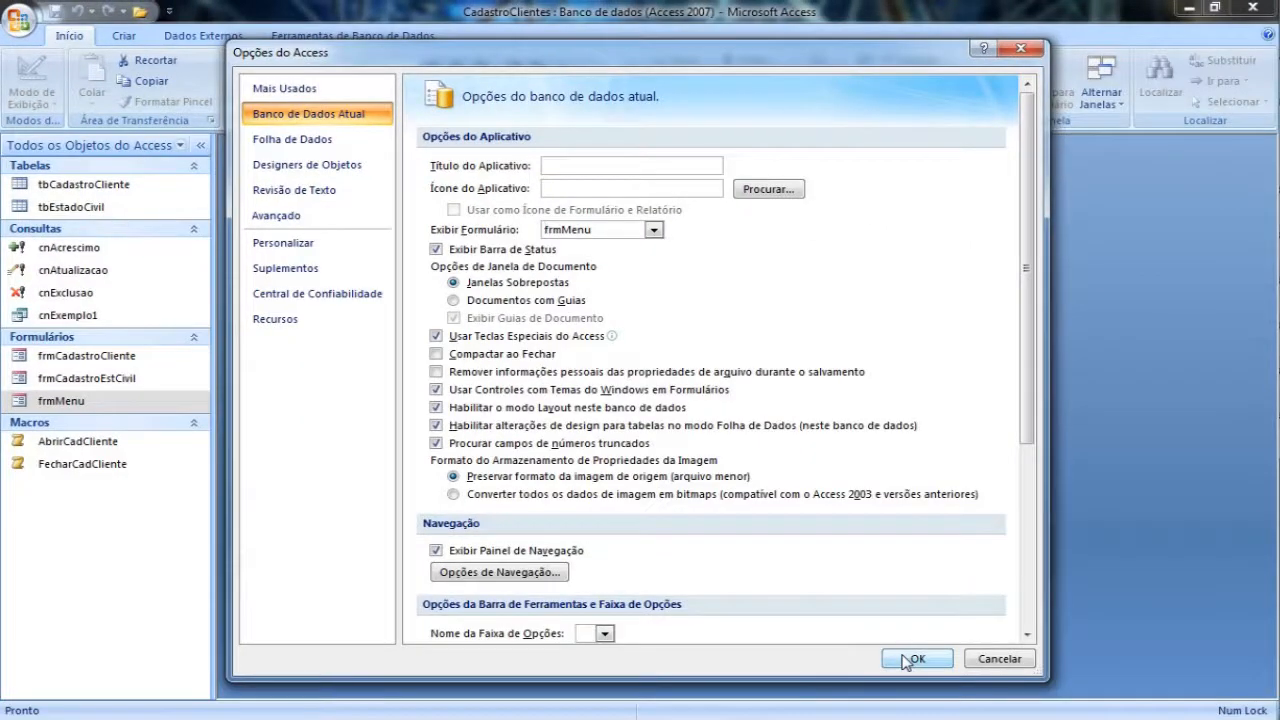
left_click(904, 658)
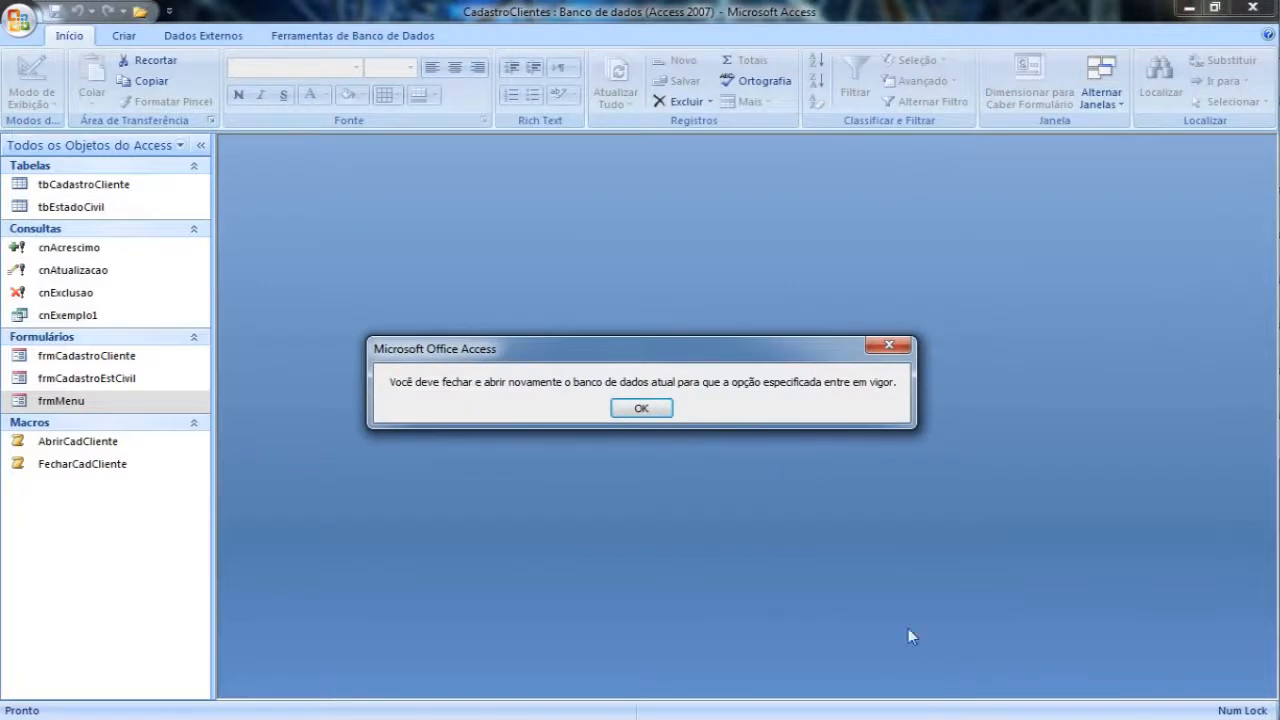
left_click(654, 410)
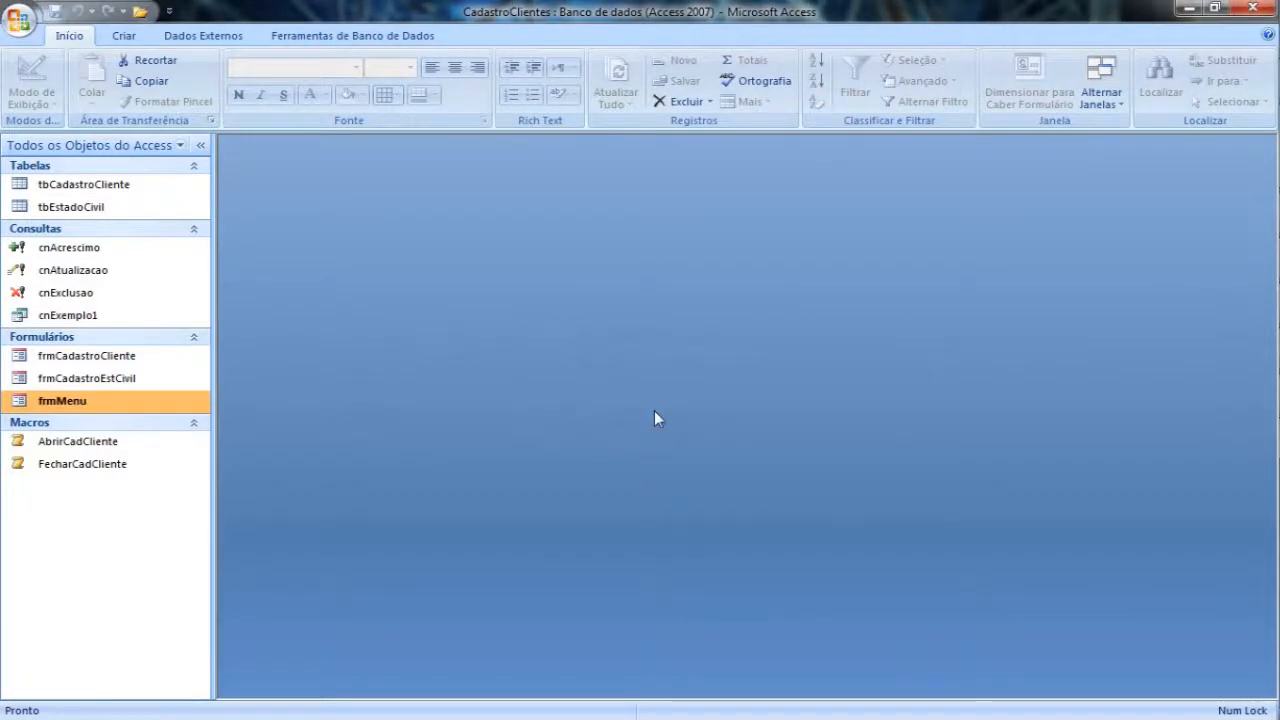
Step: Close Access and reopen the recent database CadastroClientes.accdb to apply the startup form
left_click(1251, 11)
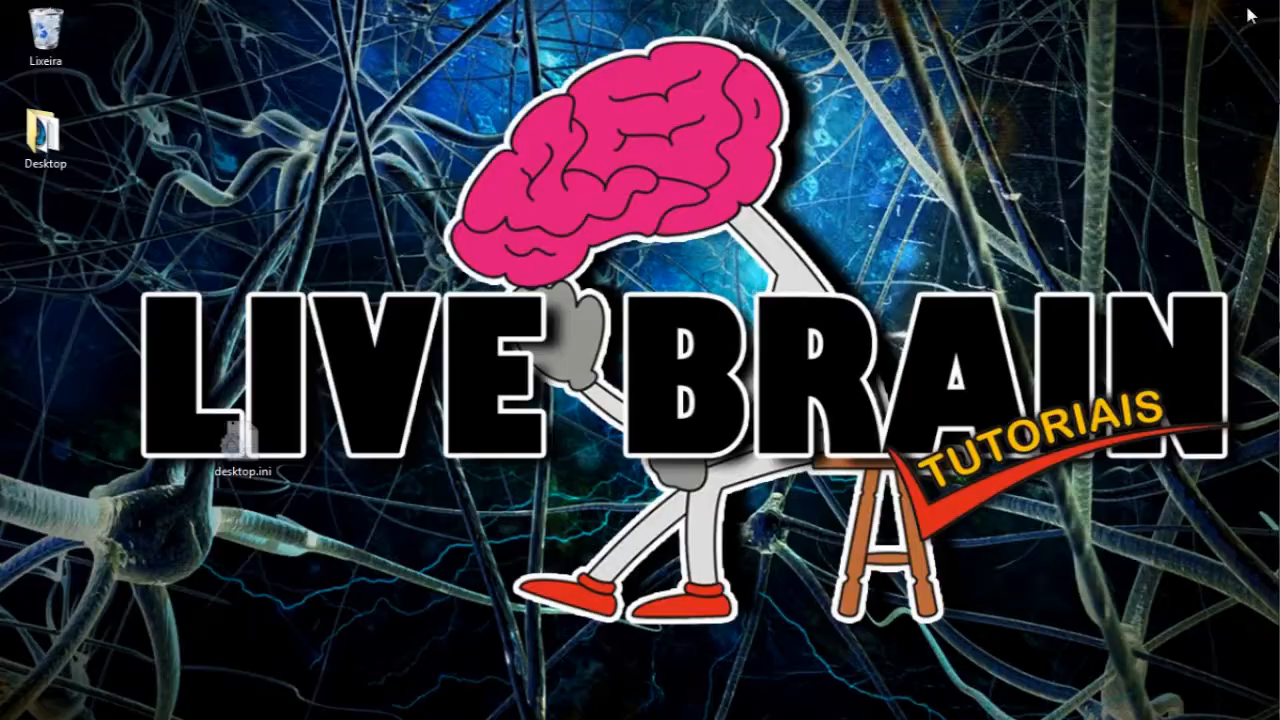
key("super")
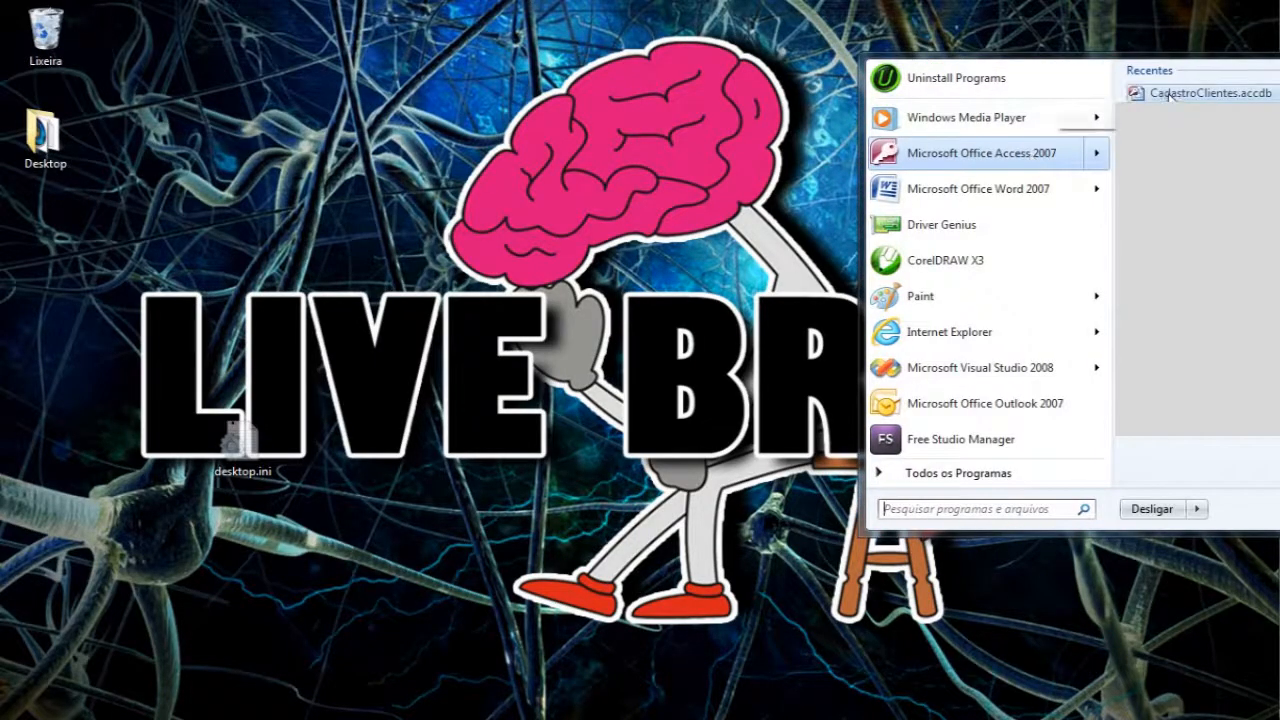
left_click(1172, 93)
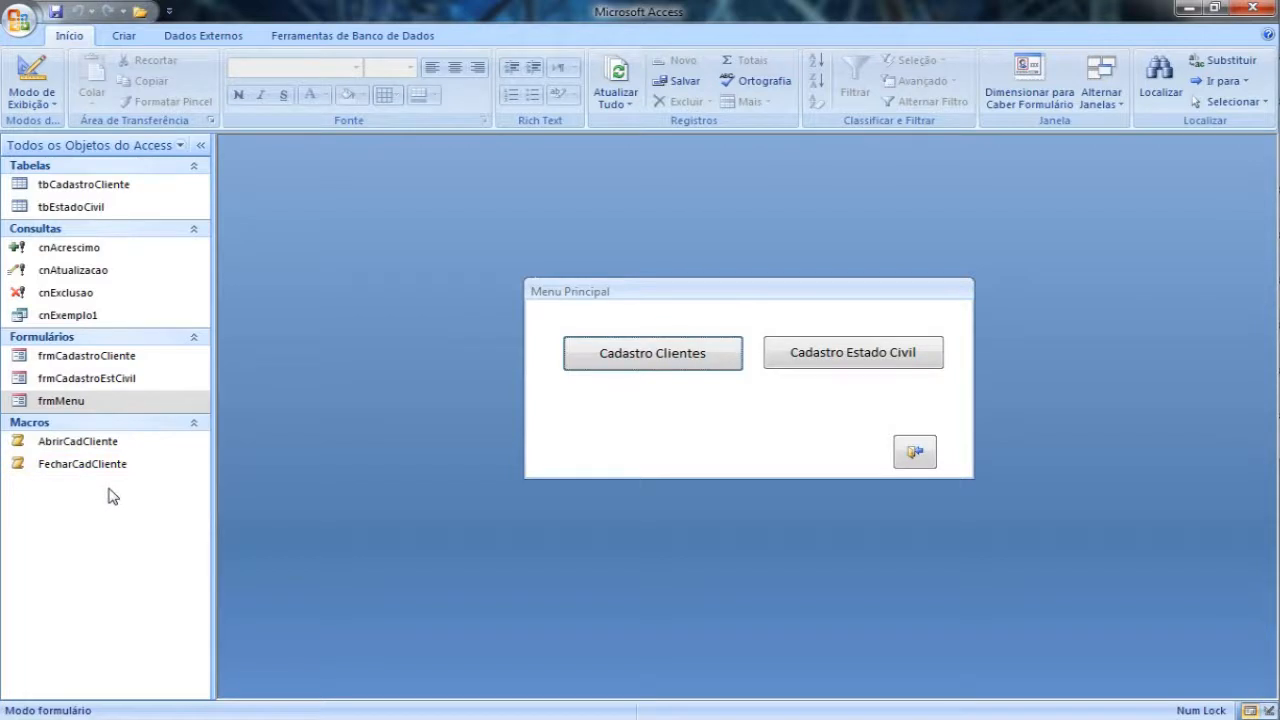
Step: Create a new macro with the AbrirFormulário action and choose frmMenu as the form name
left_click(125, 36)
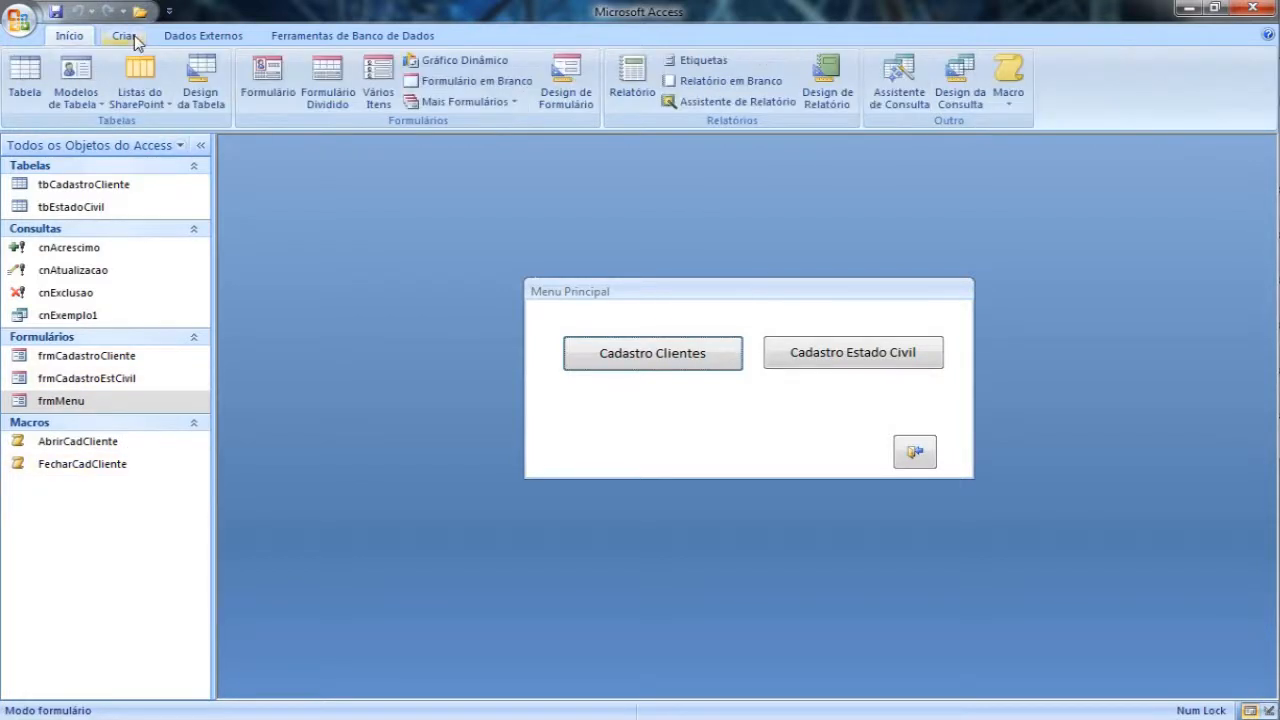
left_click(1008, 80)
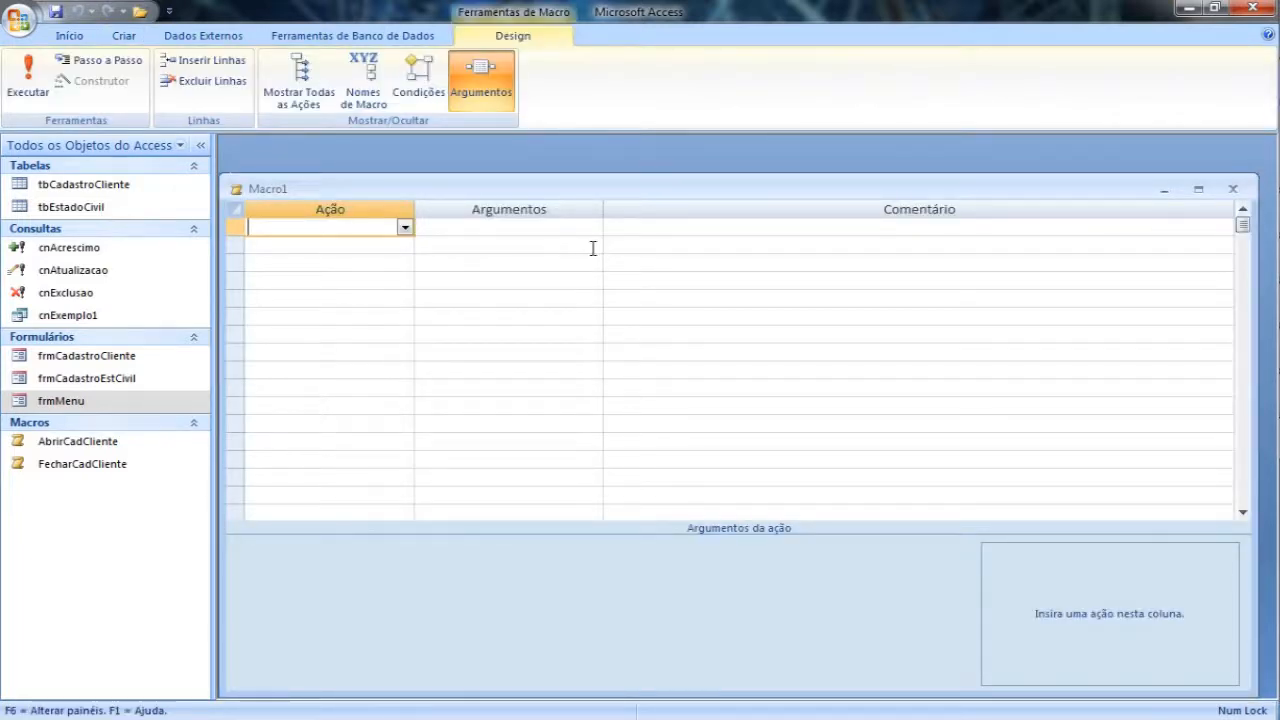
left_click(405, 227)
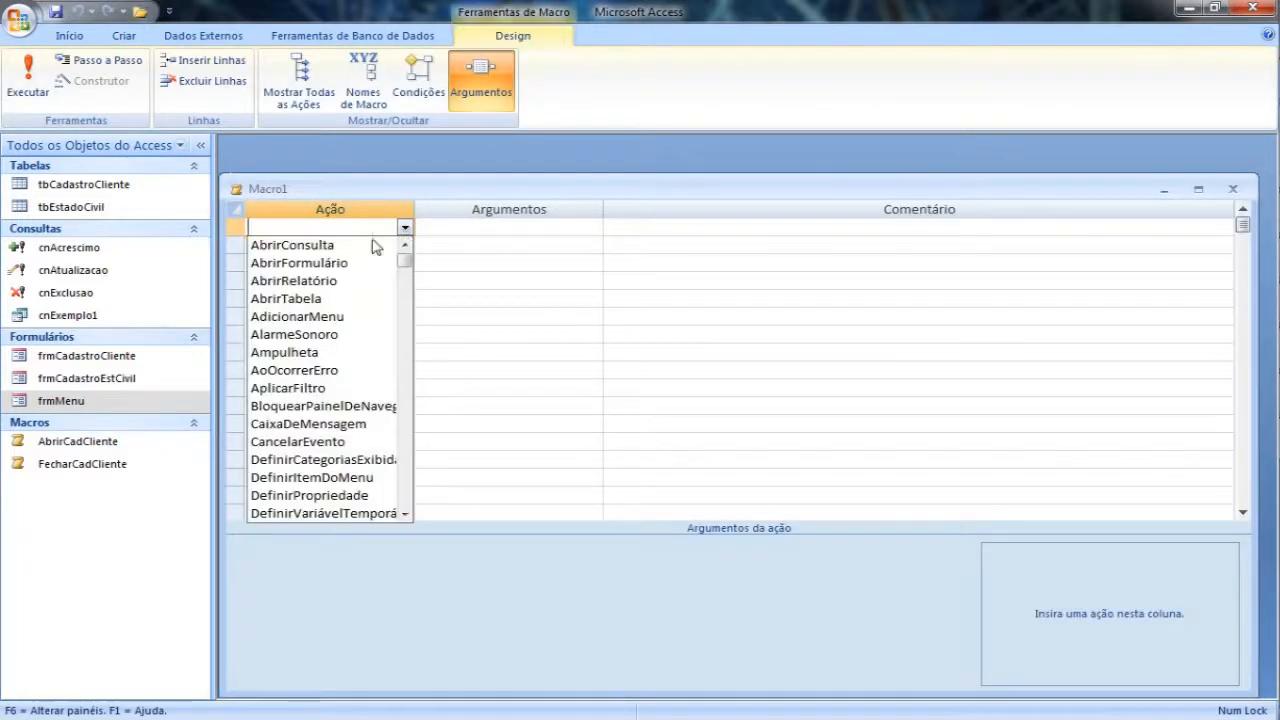
left_click(343, 263)
left_click(560, 550)
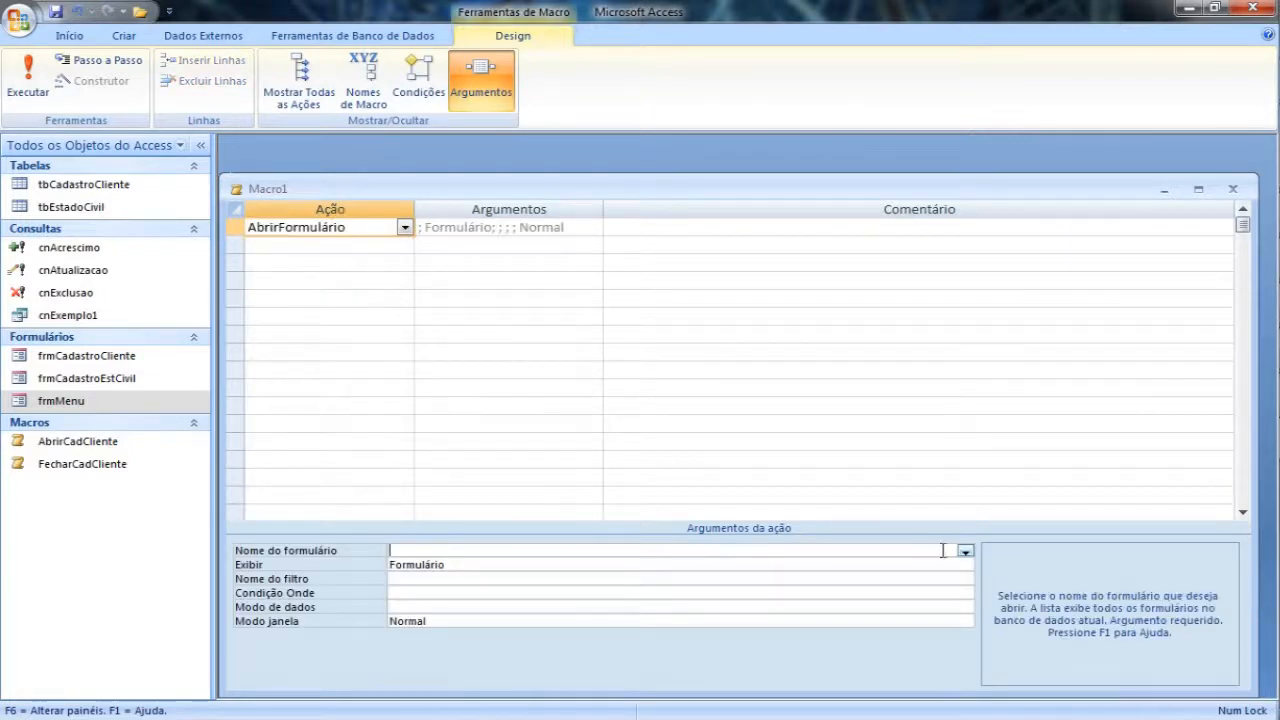
left_click(965, 551)
left_click(443, 590)
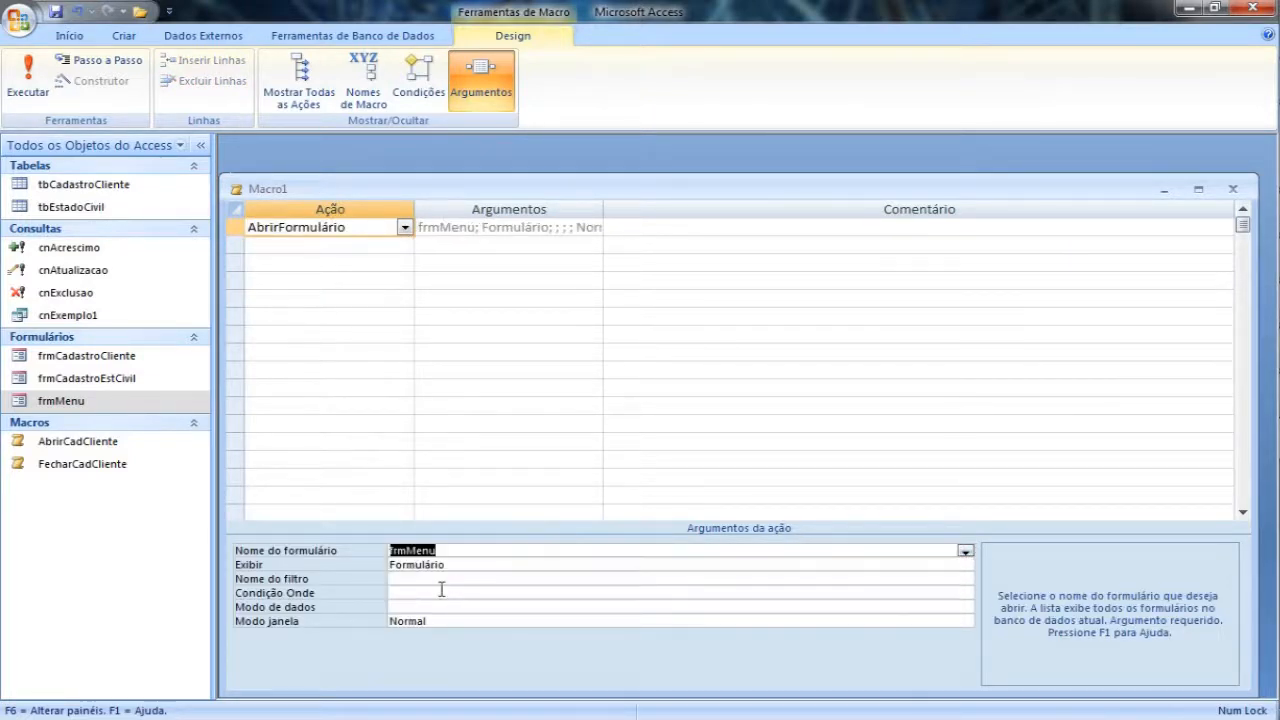
Step: Close the new macro and save it under the name Autoexec
left_click(1233, 189)
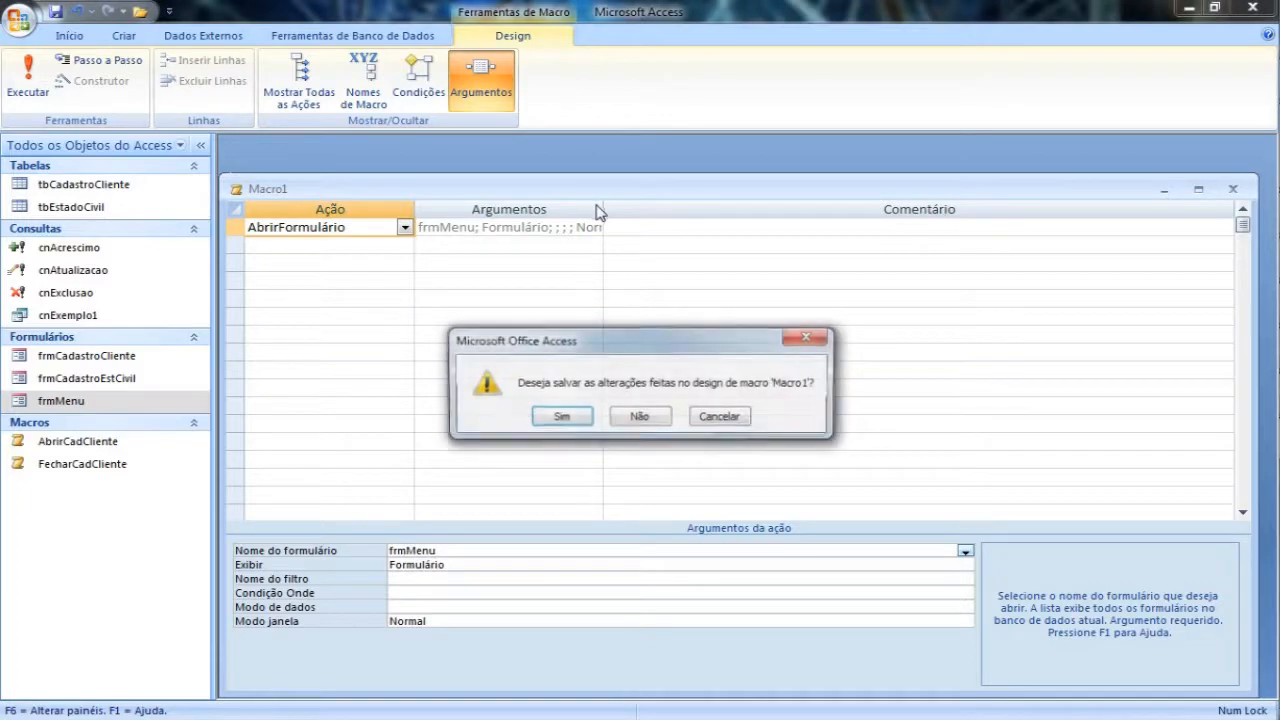
left_click(563, 416)
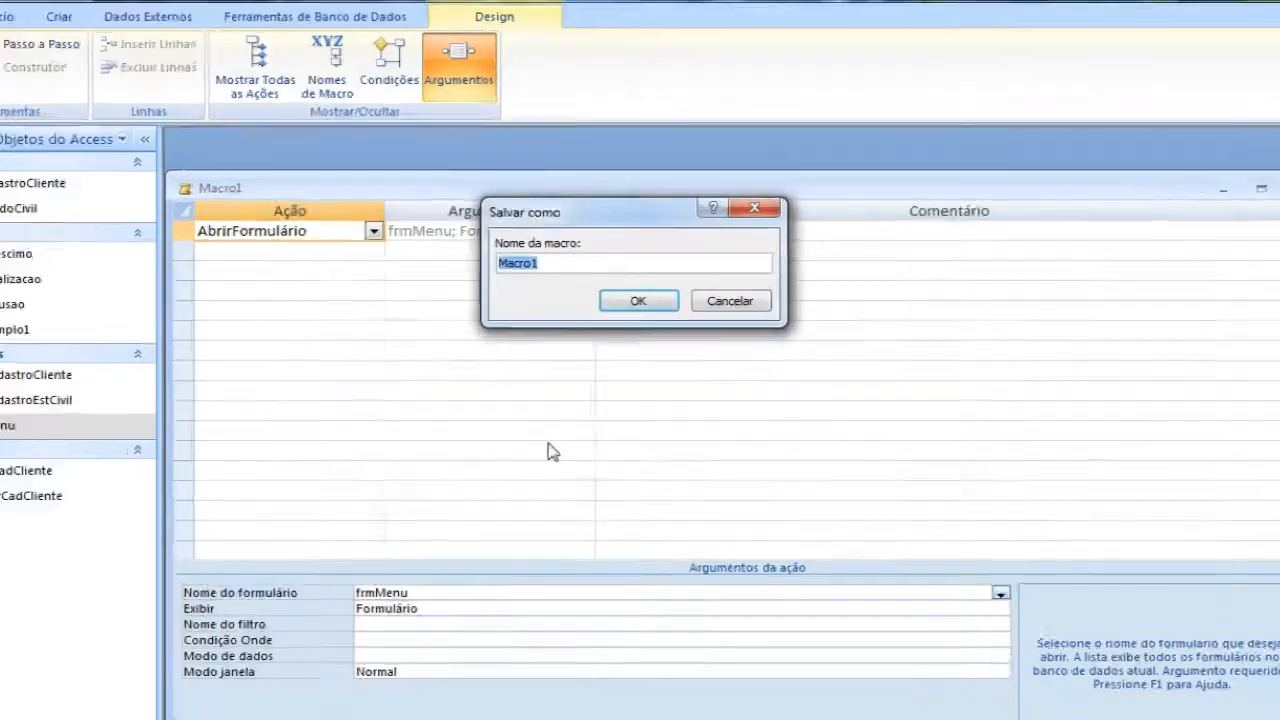
type("Aut")
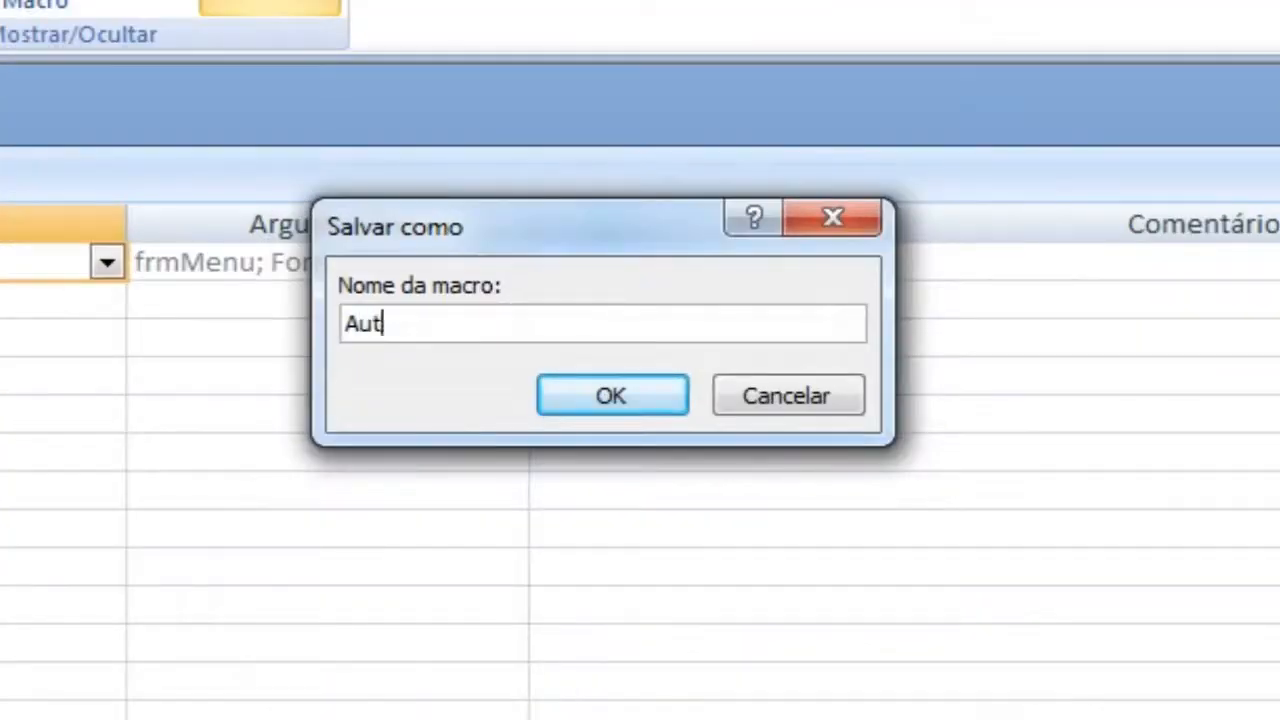
type("oexec")
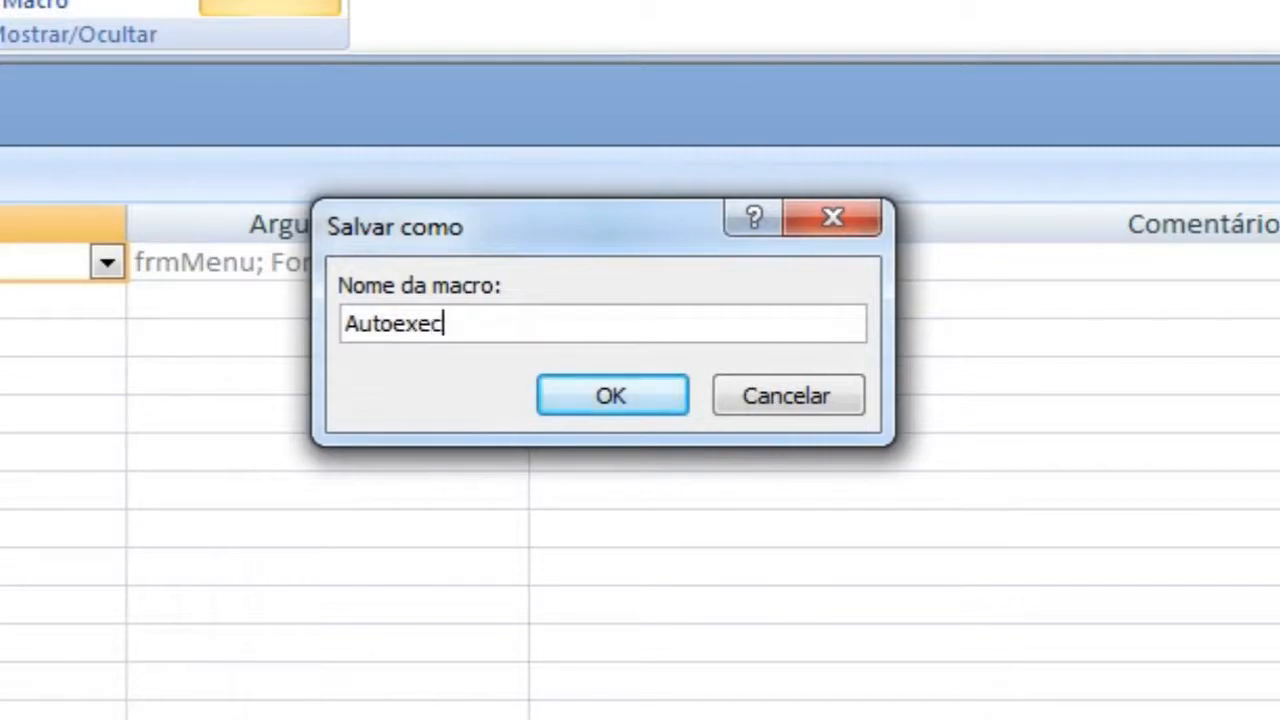
key("Return")
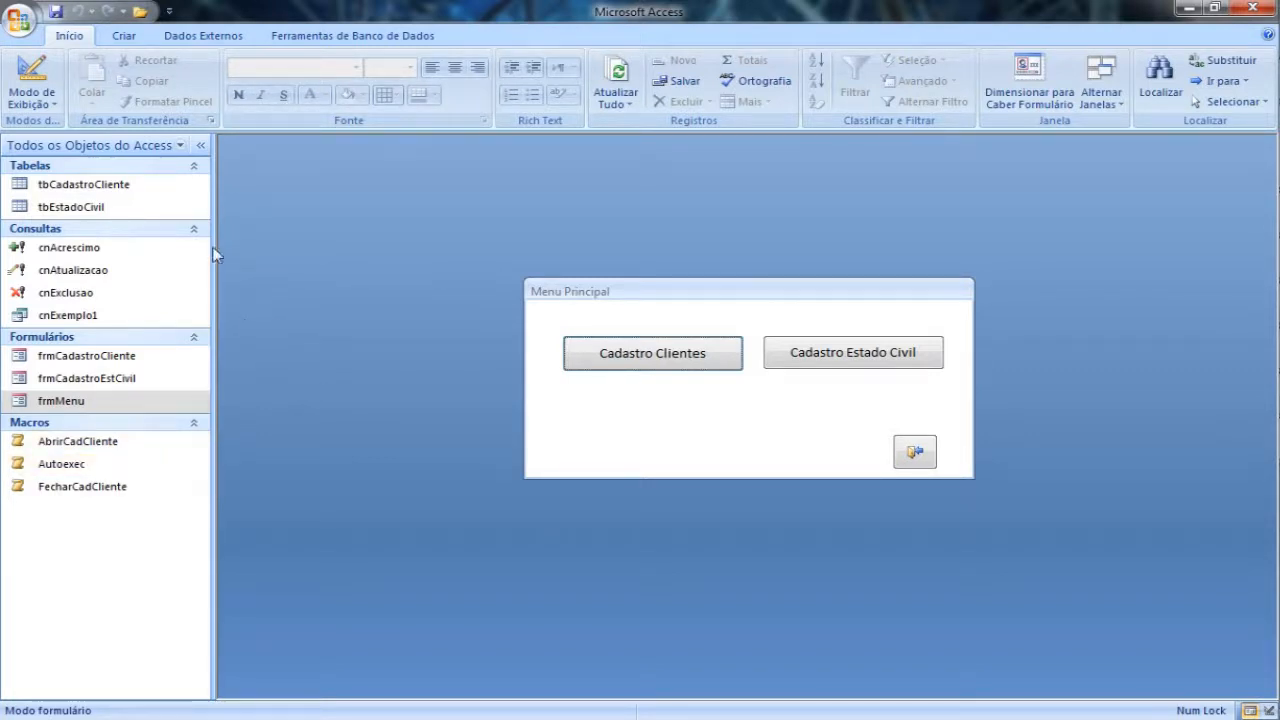
Step: Check the Exibir Formulário setting in the current database options and close the options dialog
left_click(20, 20)
left_click(440, 430)
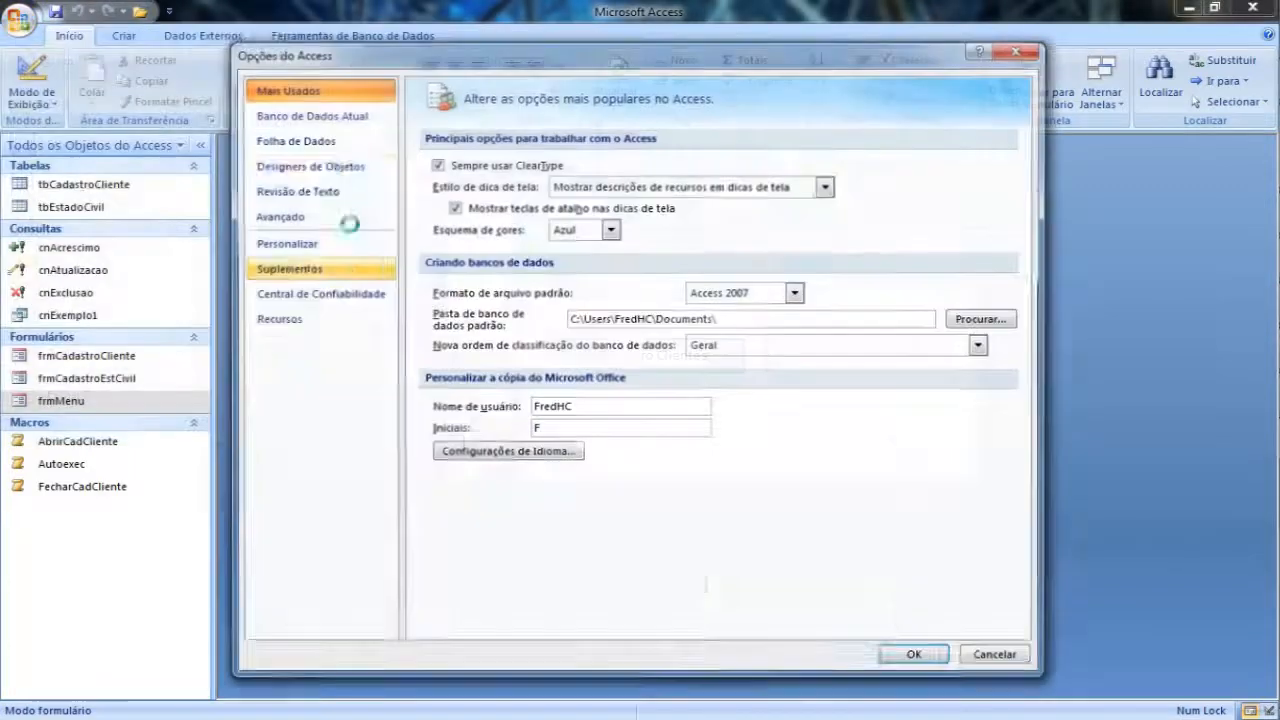
left_click(310, 114)
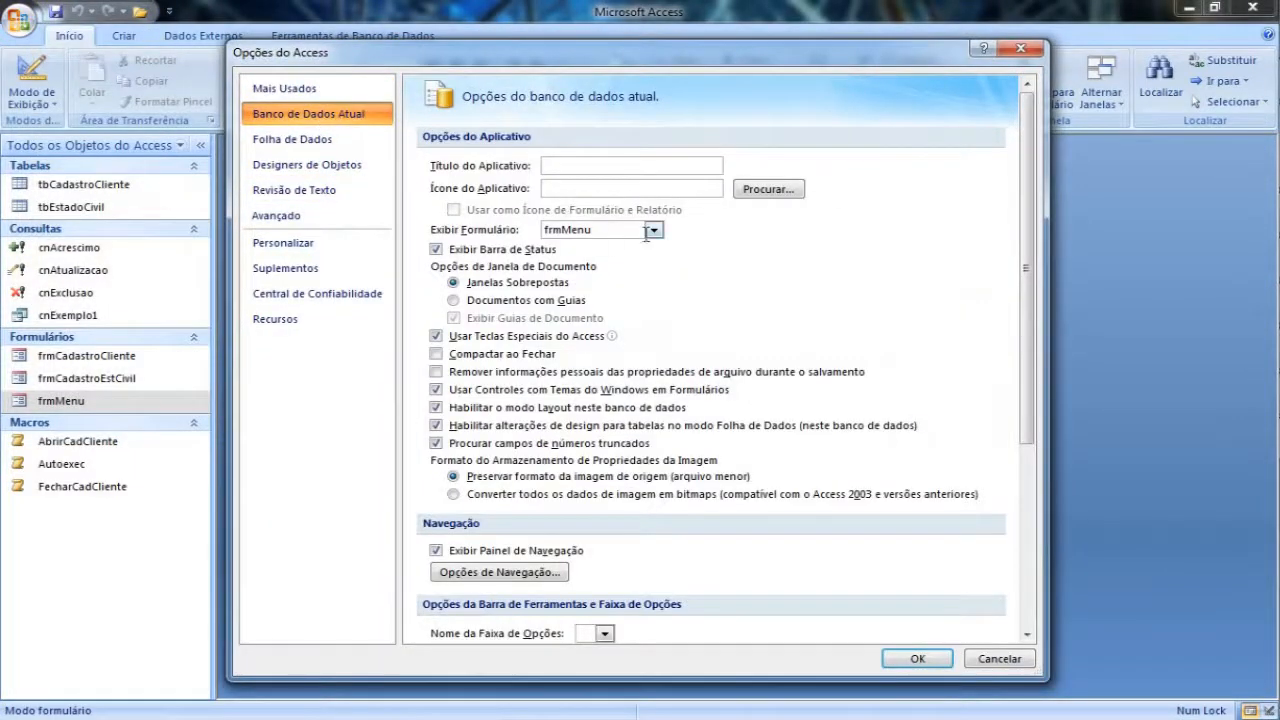
left_click(1022, 50)
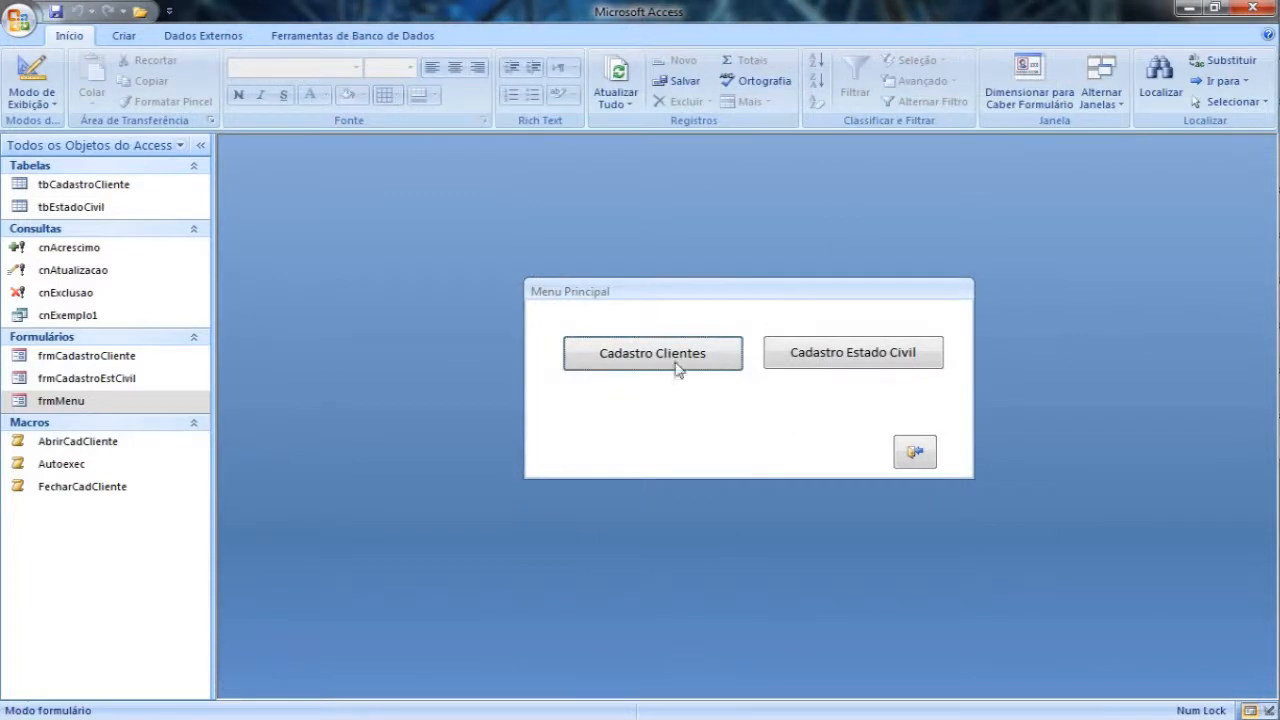
Step: Delete the Autoexec macro and confirm its removal
right_click(76, 466)
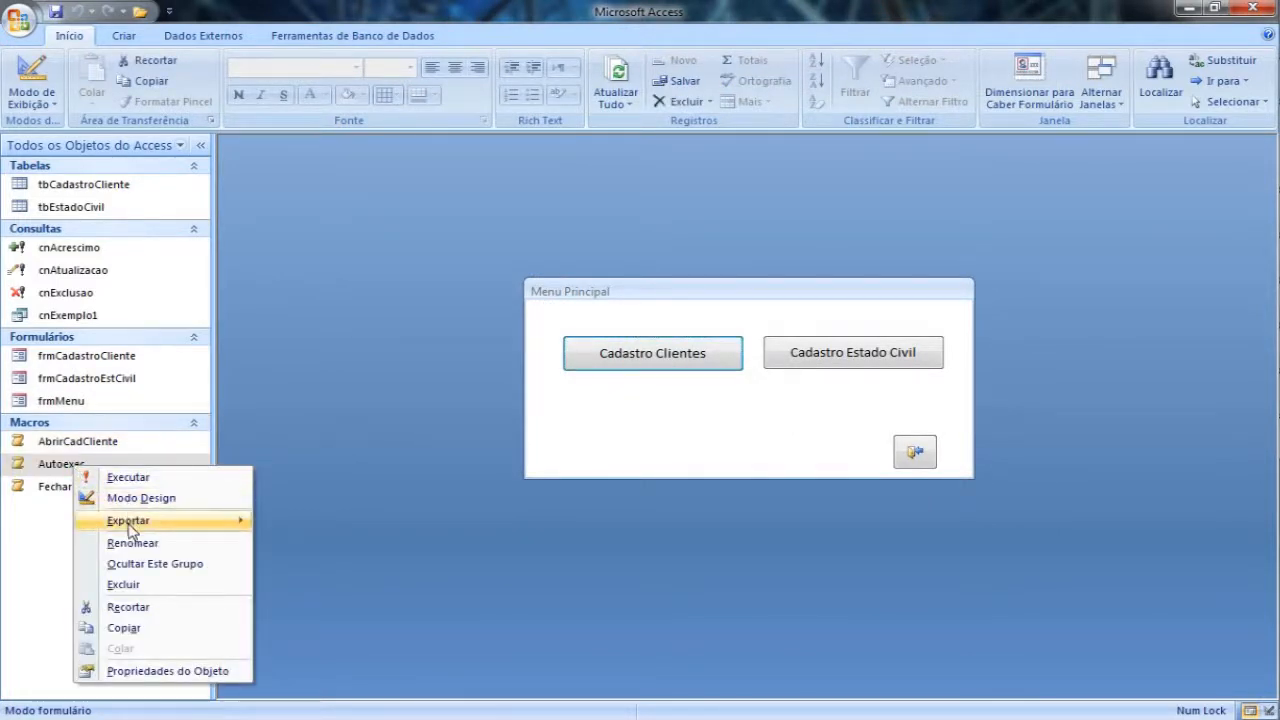
left_click(125, 584)
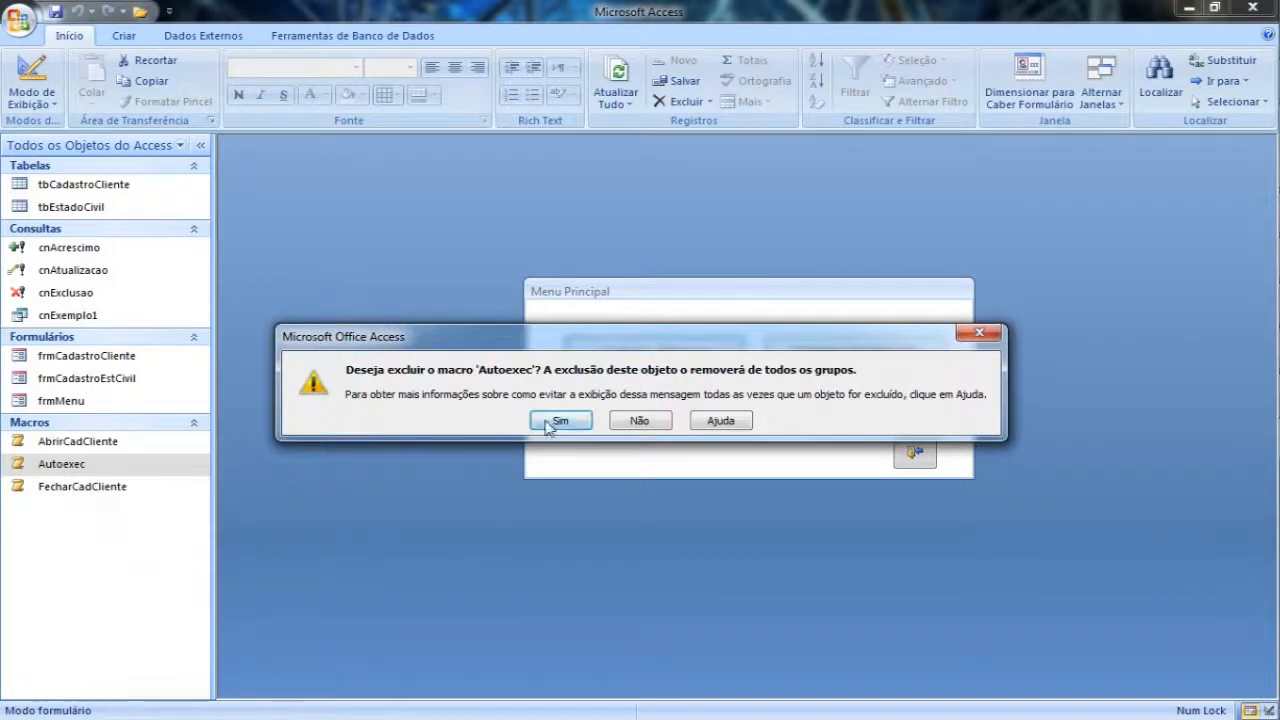
left_click(560, 420)
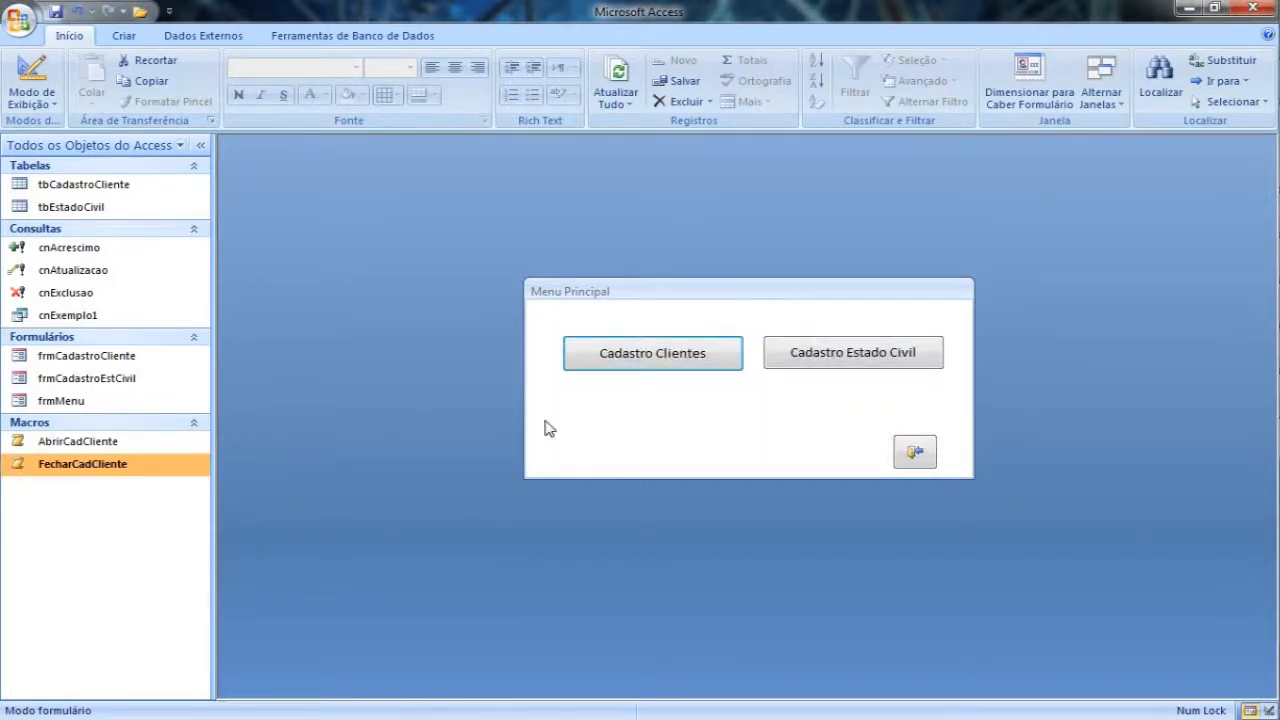
Step: Test Menu Principal by opening Cadastro de Clientes and exiting it twice, and try the menu's own exit button
left_click(673, 356)
left_click(961, 234)
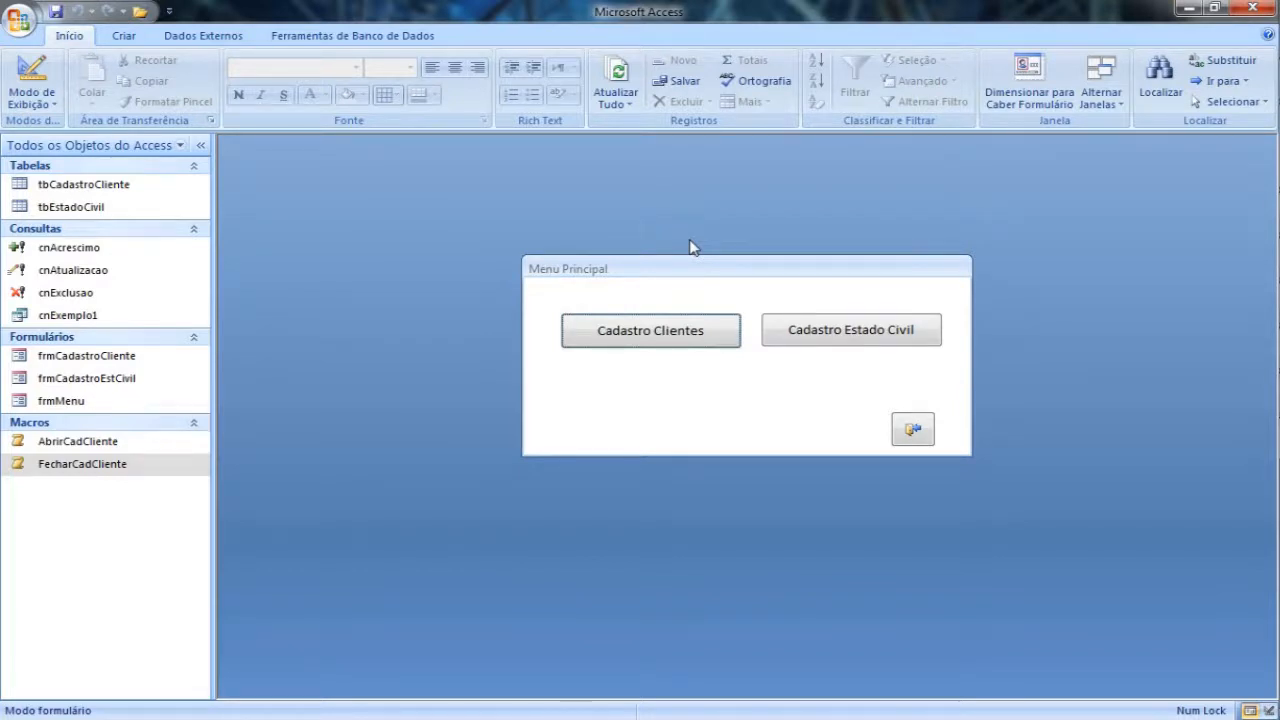
left_click(908, 432)
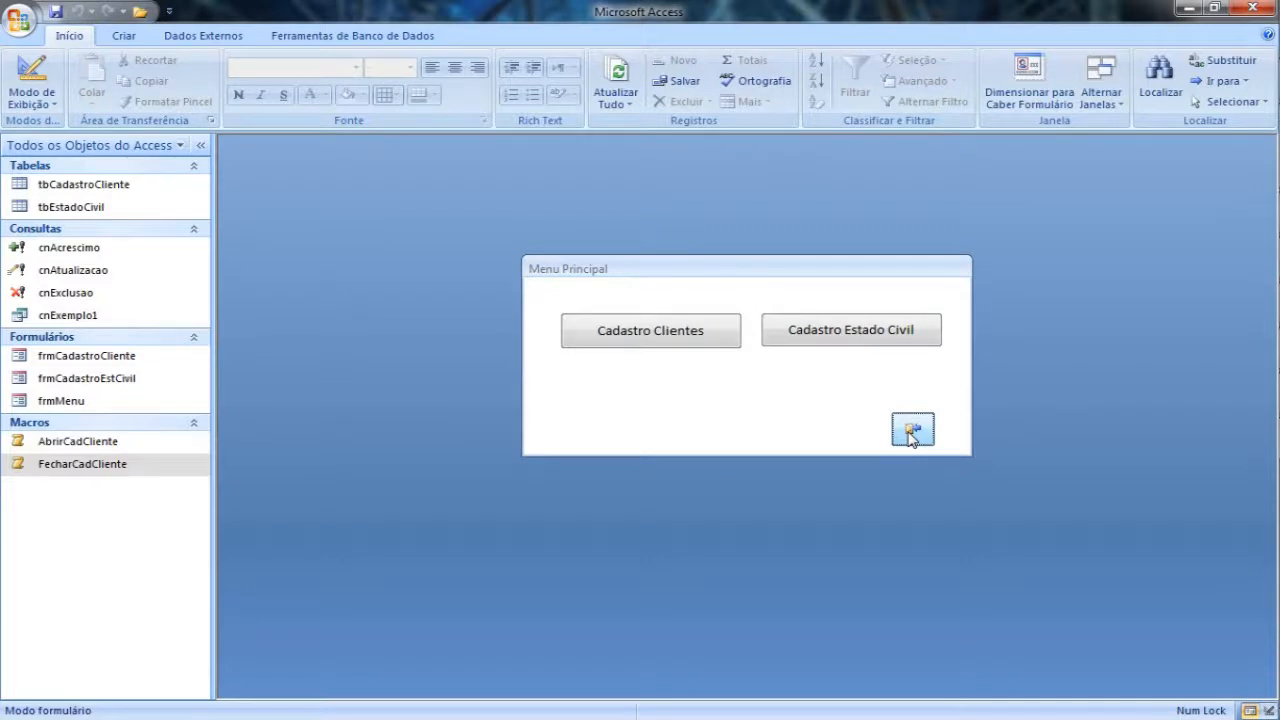
left_click(657, 334)
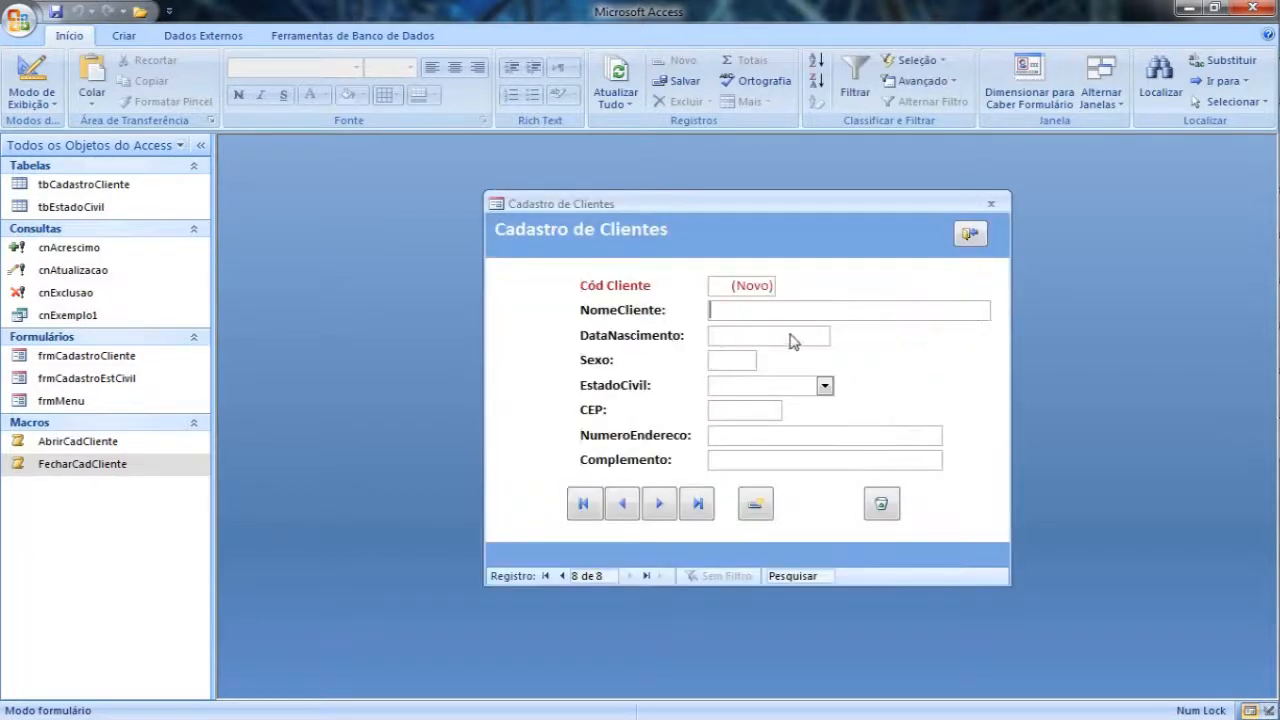
left_click(965, 240)
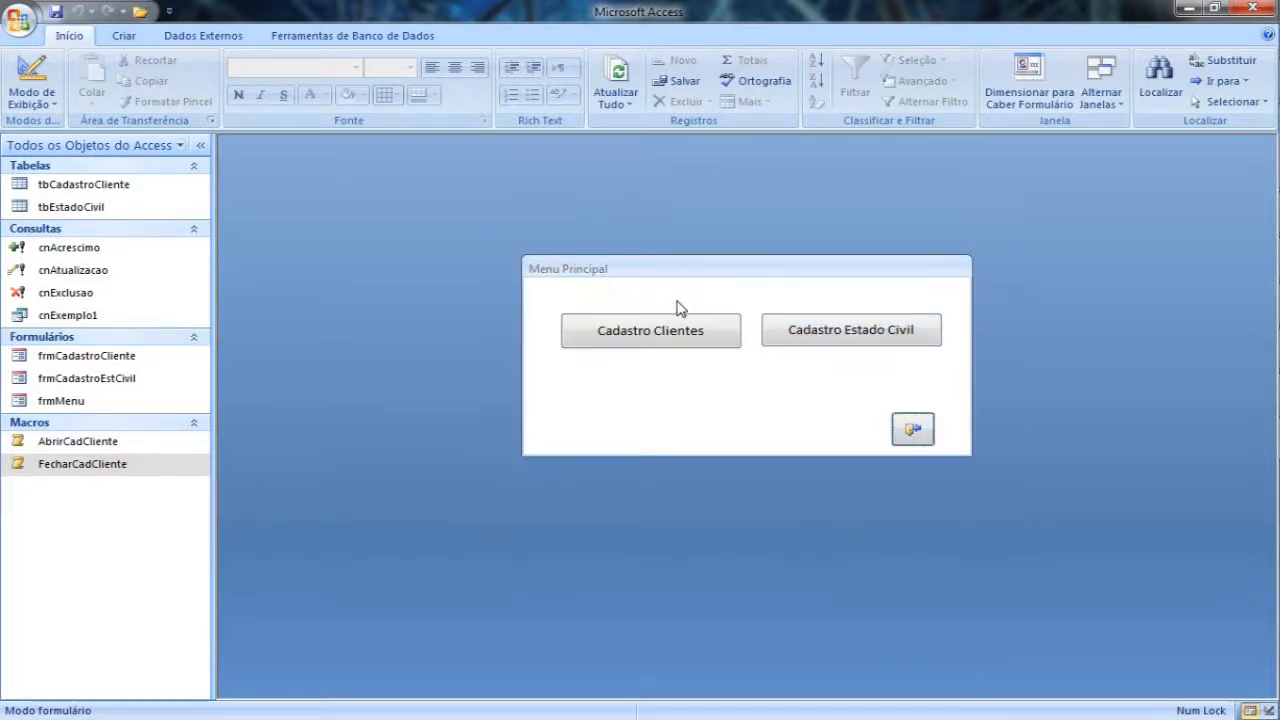
right_click(635, 299)
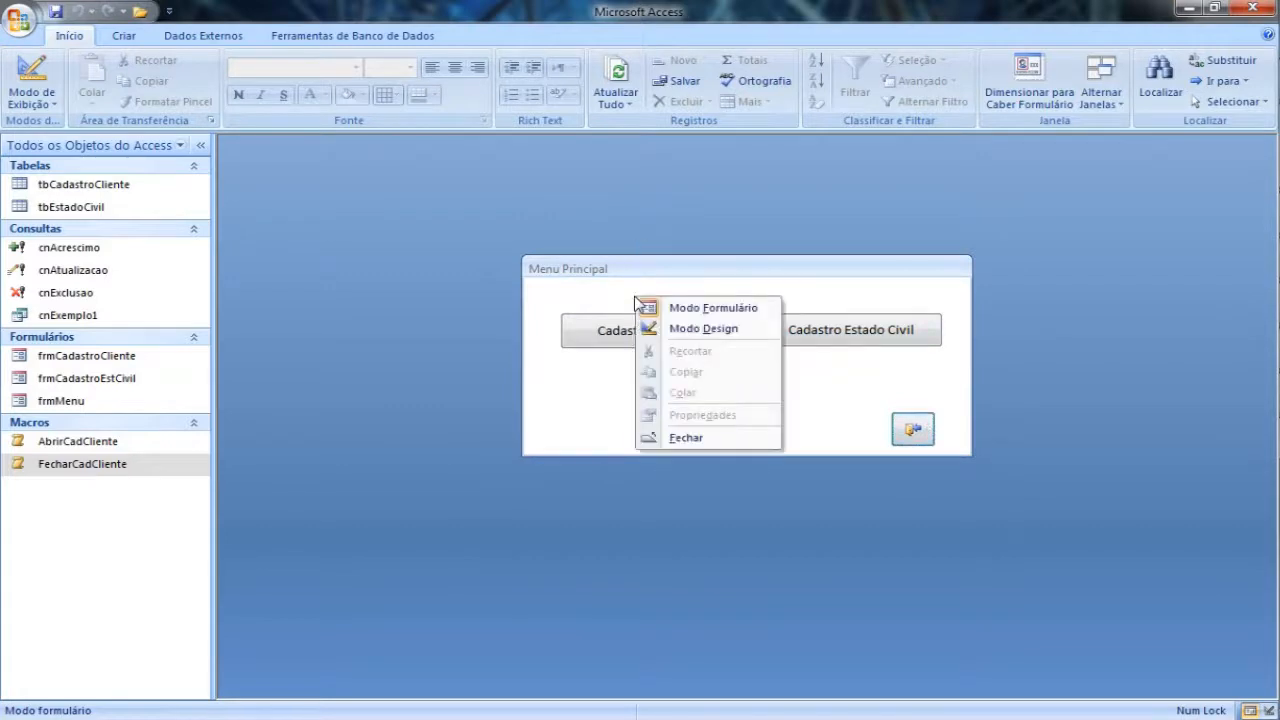
left_click(580, 281)
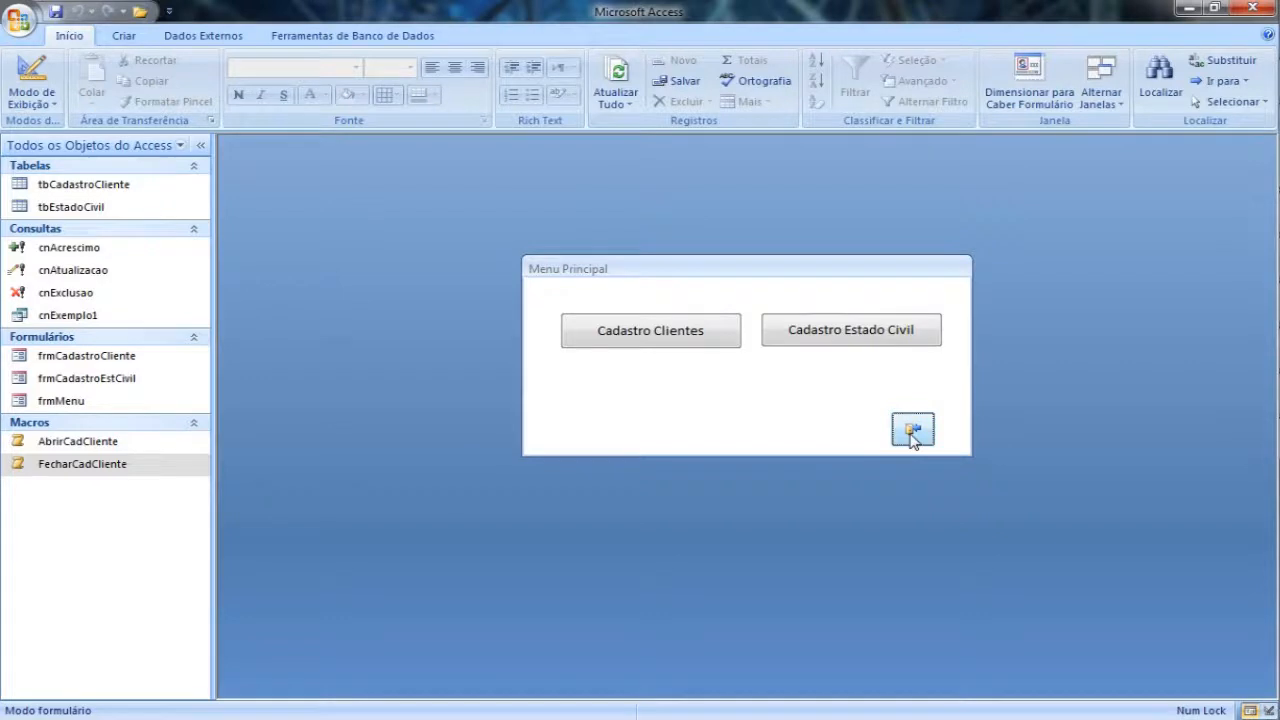
Step: Create a new macro with the Sair action and its Opções argument set to Salvar tudo
left_click(124, 36)
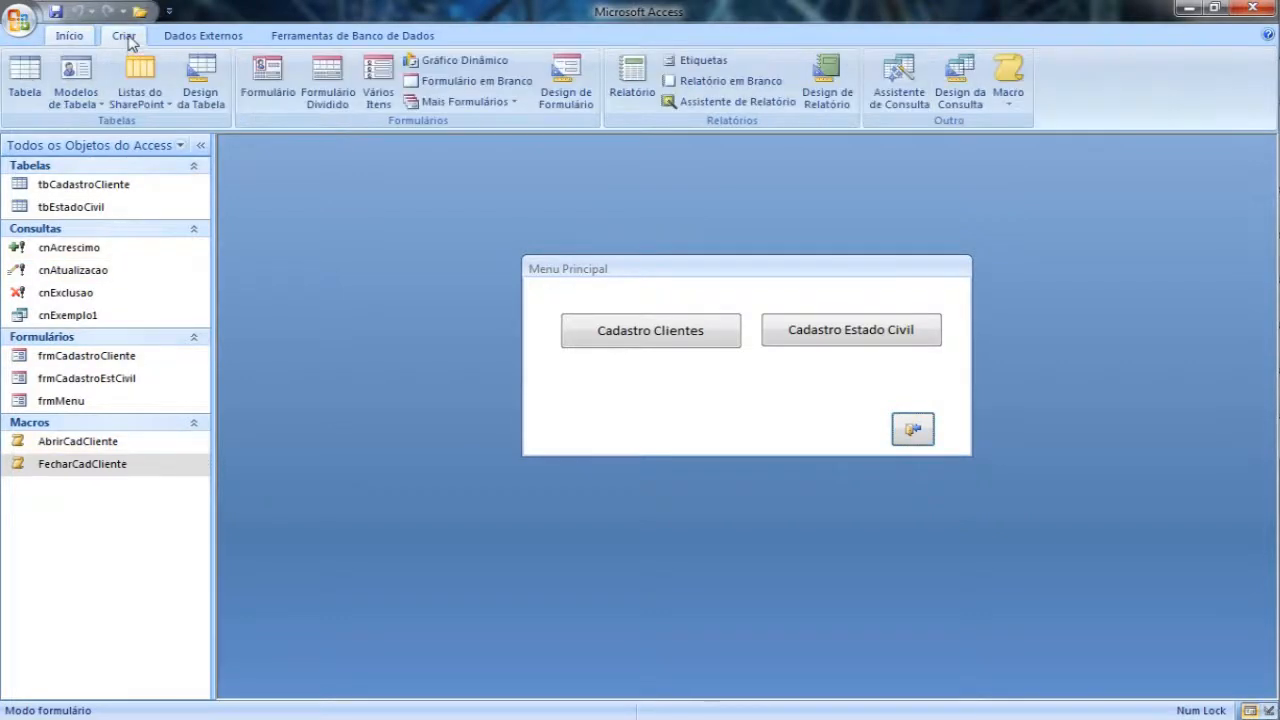
left_click(1008, 72)
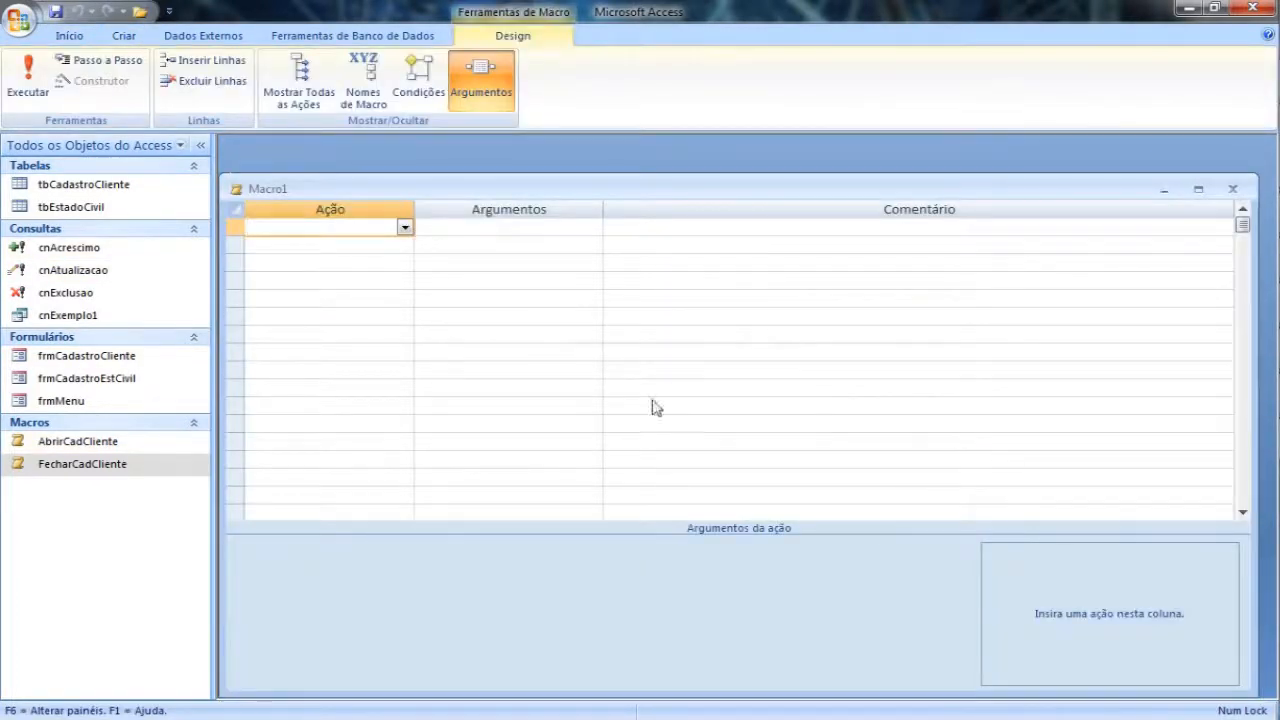
left_click(405, 228)
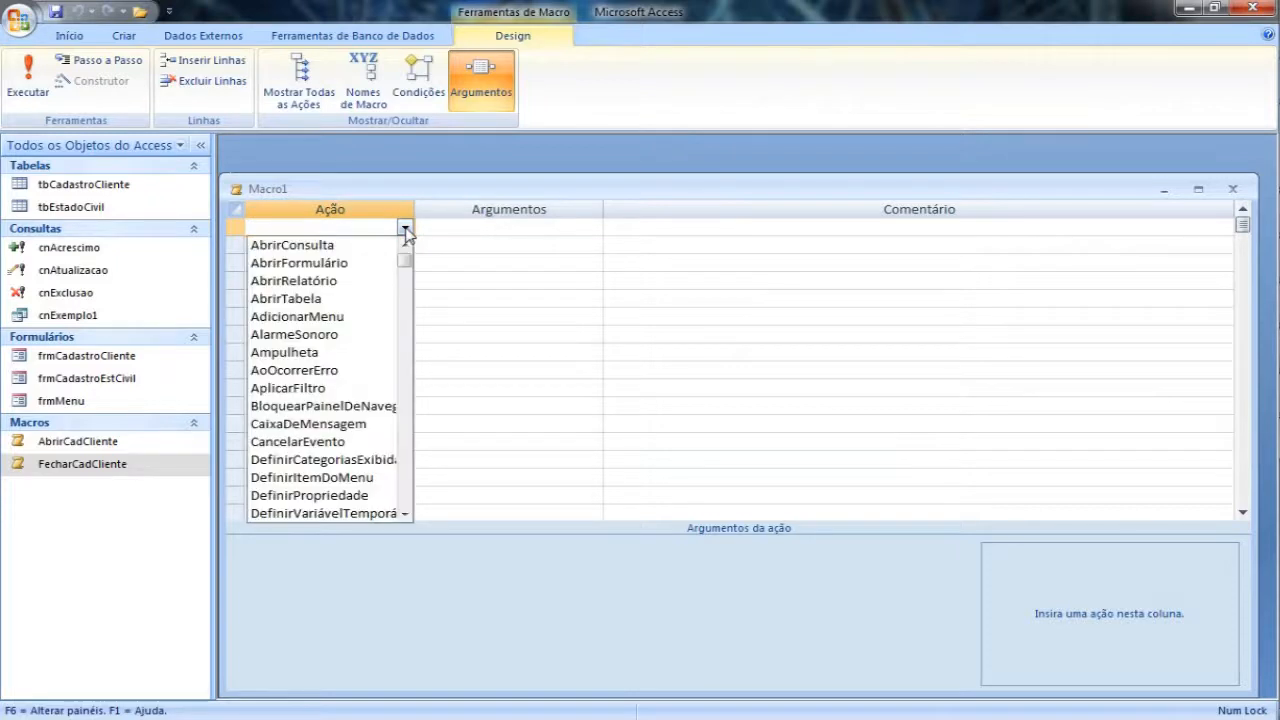
left_click_drag(407, 268, 403, 508)
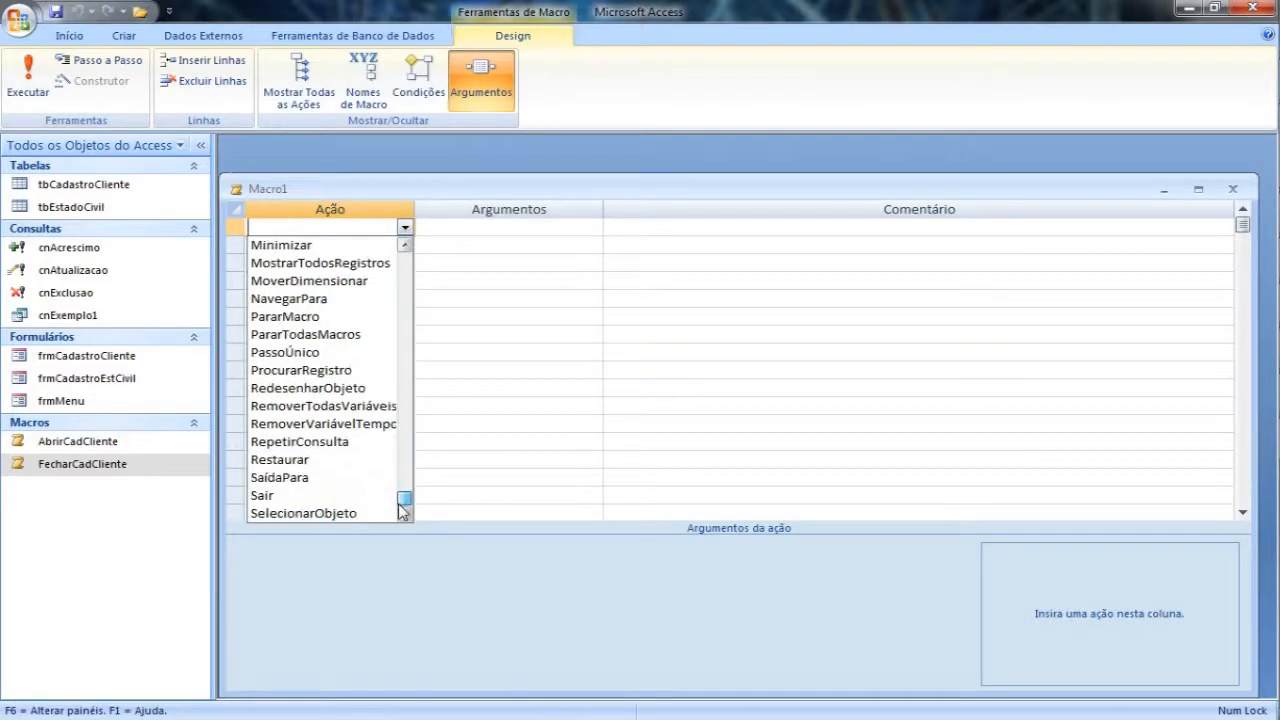
left_click(293, 495)
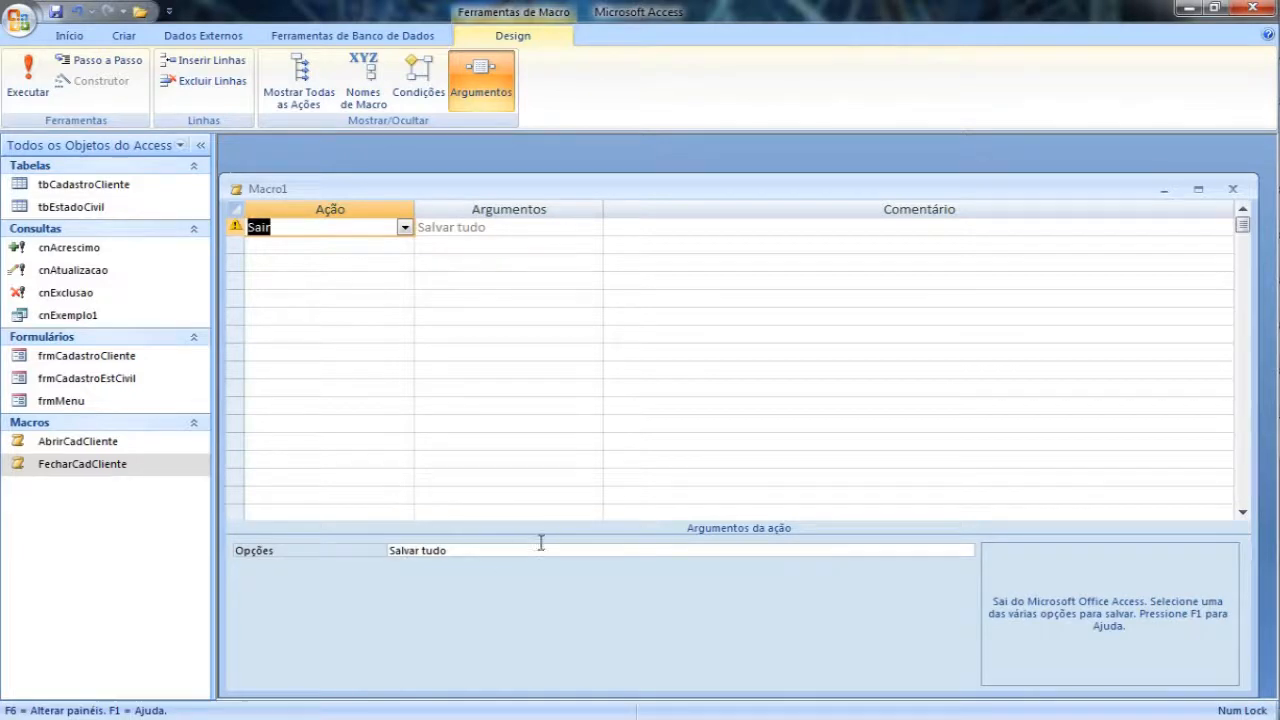
left_click(538, 550)
left_click(965, 551)
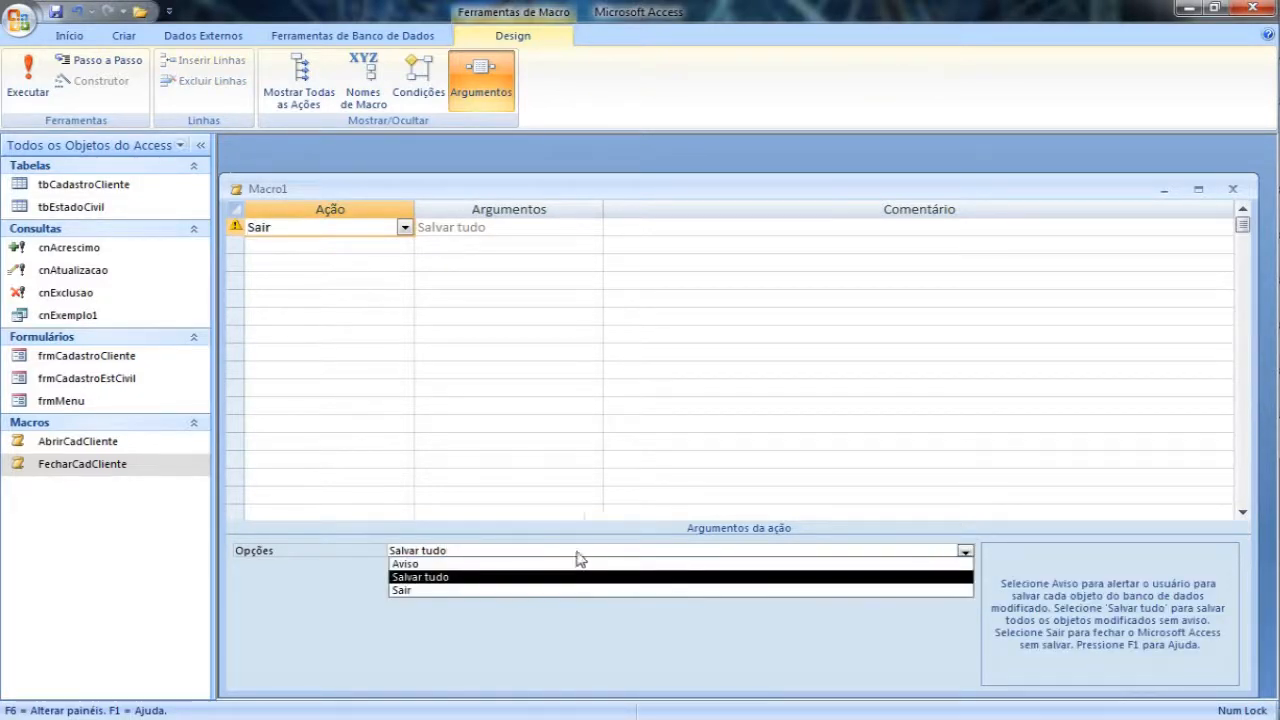
left_click(436, 577)
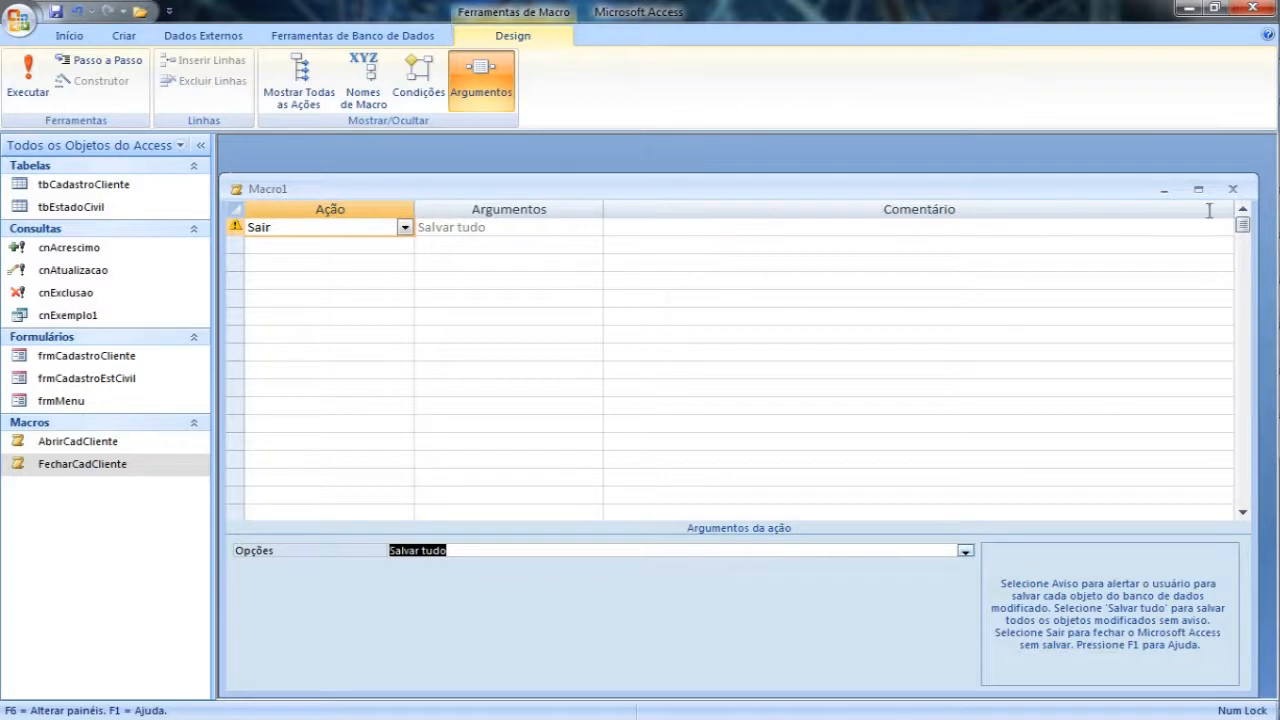
Step: Close the new macro and save it under the name Sair
left_click(1233, 189)
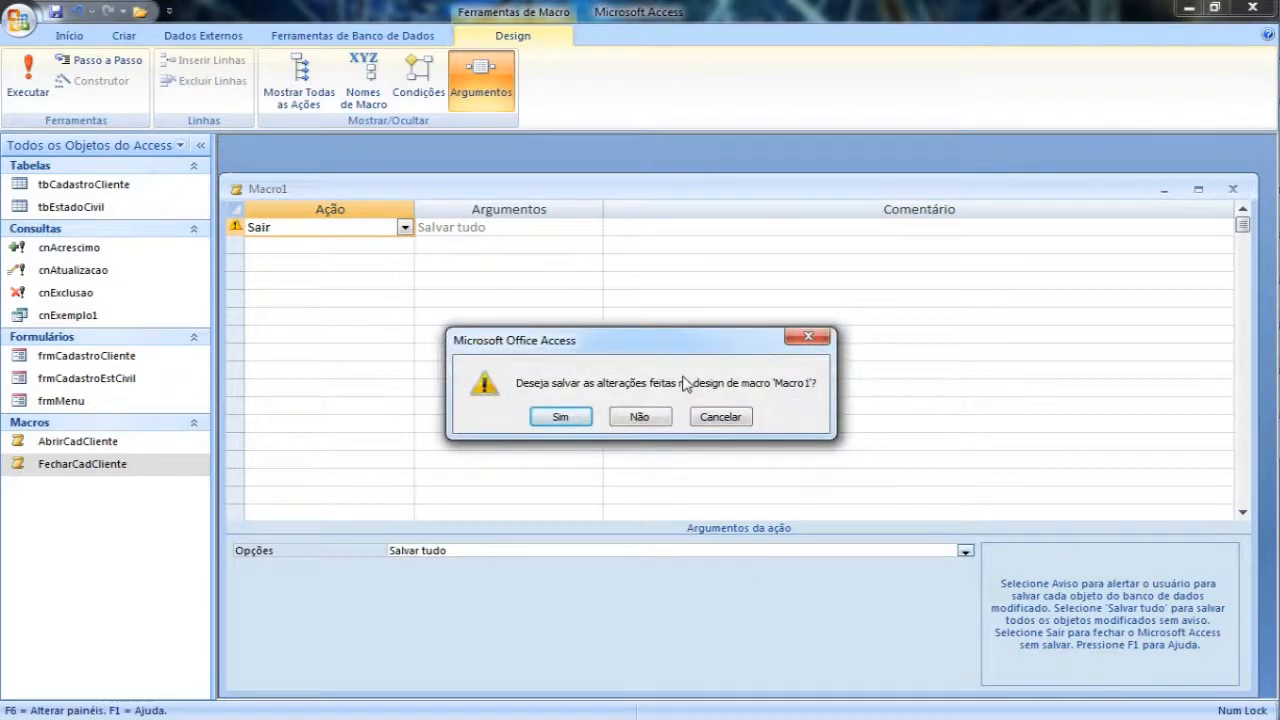
left_click(561, 416)
type("Sair")
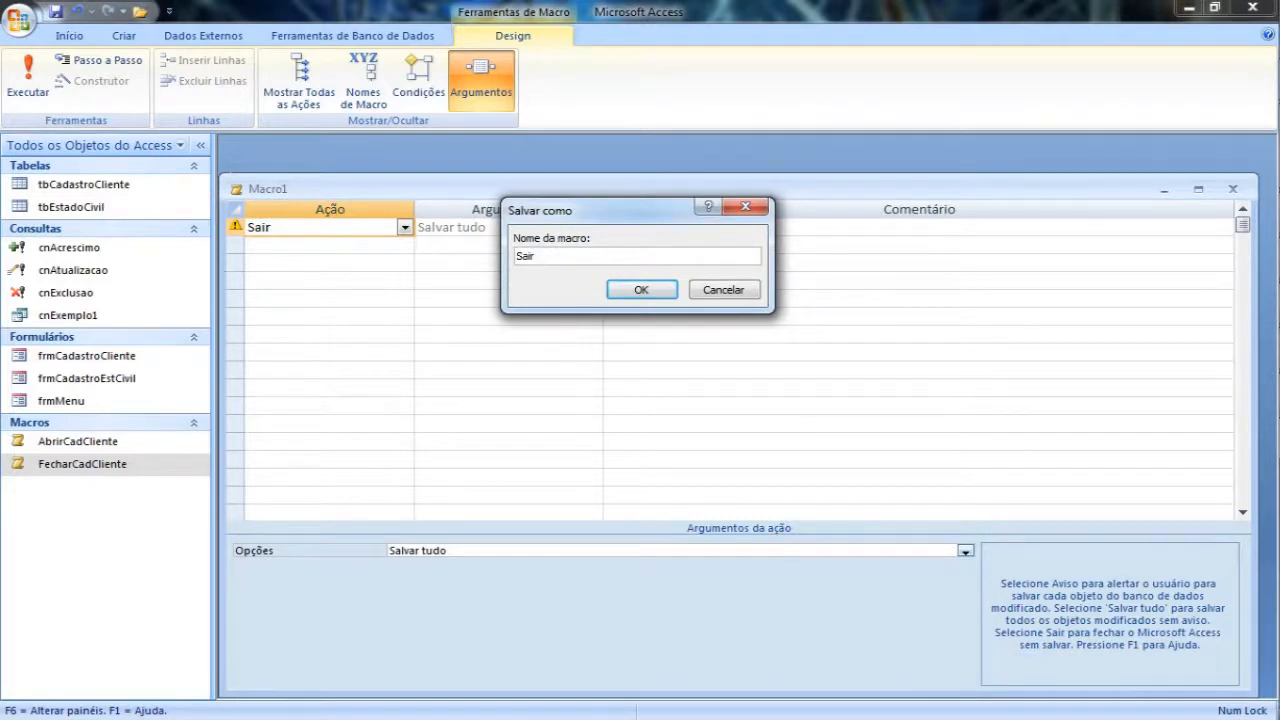
key("Return")
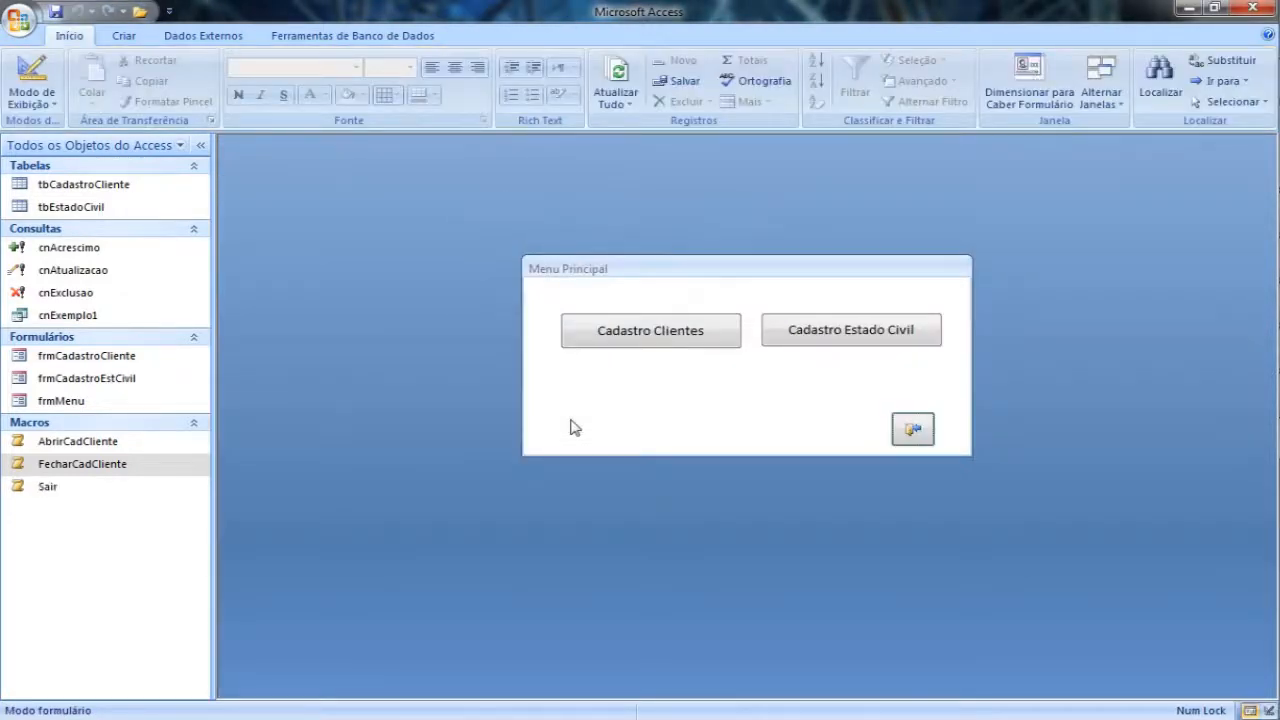
Step: In the design of frmMenu, assign the Sair macro to the exit button's Ao clicar event
right_click(641, 286)
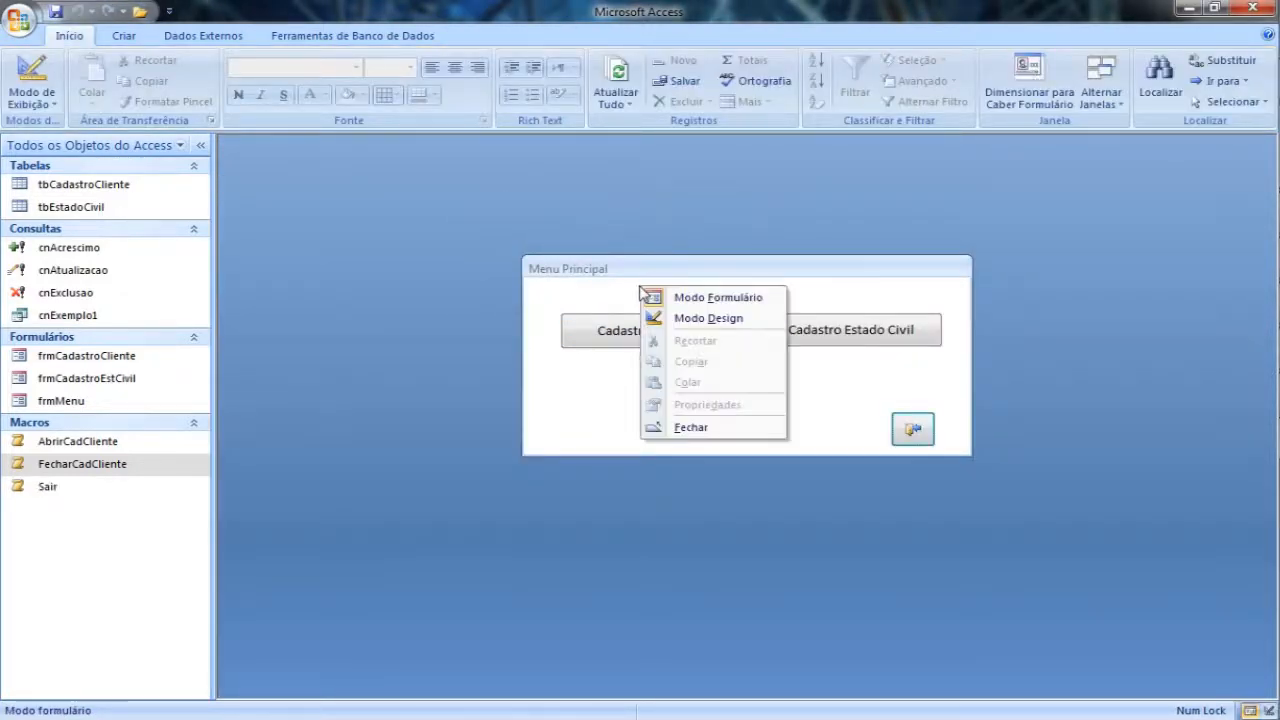
left_click(700, 320)
left_click_drag(808, 266, 634, 244)
scroll(740, 400, "down", 1)
left_click(742, 400)
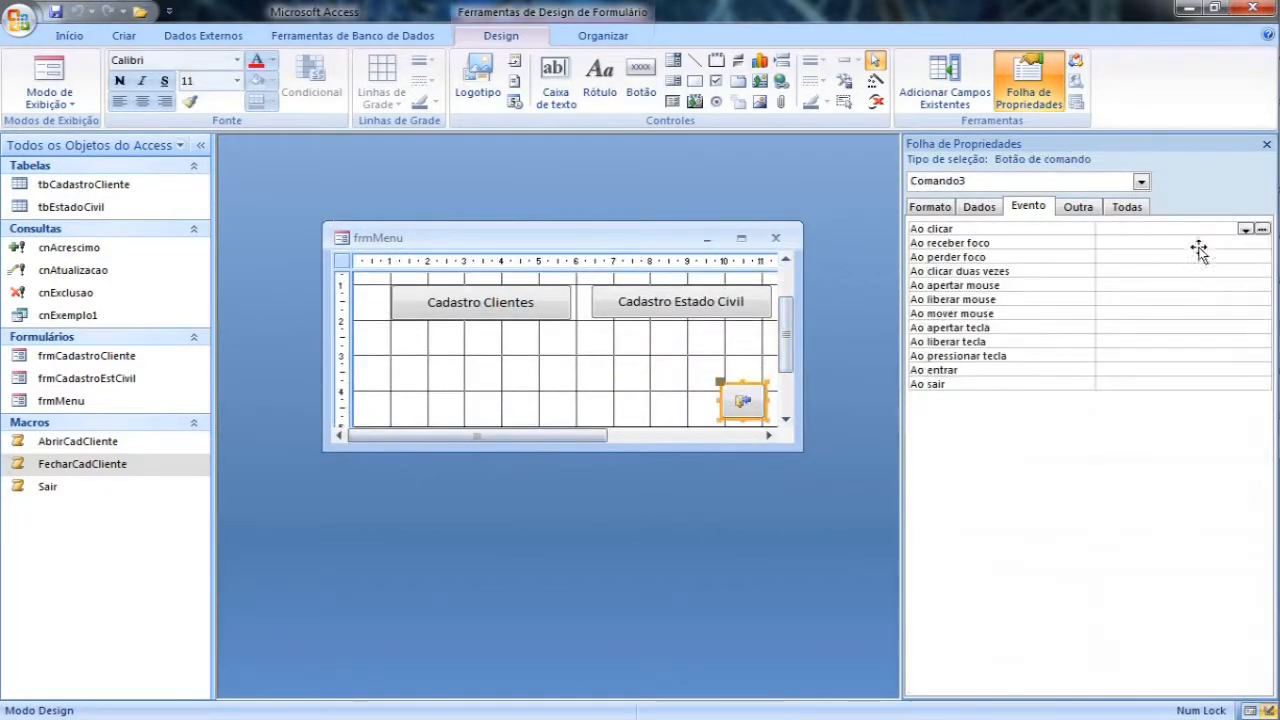
left_click(1245, 229)
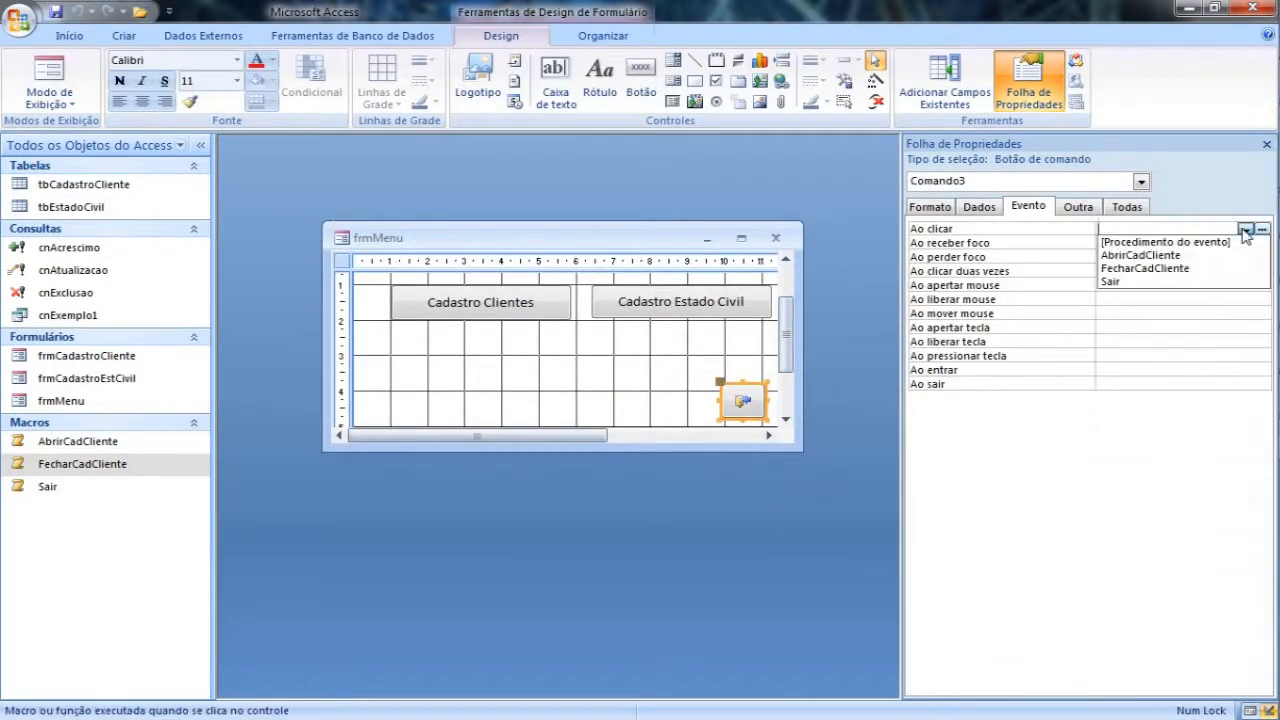
left_click(1141, 283)
left_click(1140, 271)
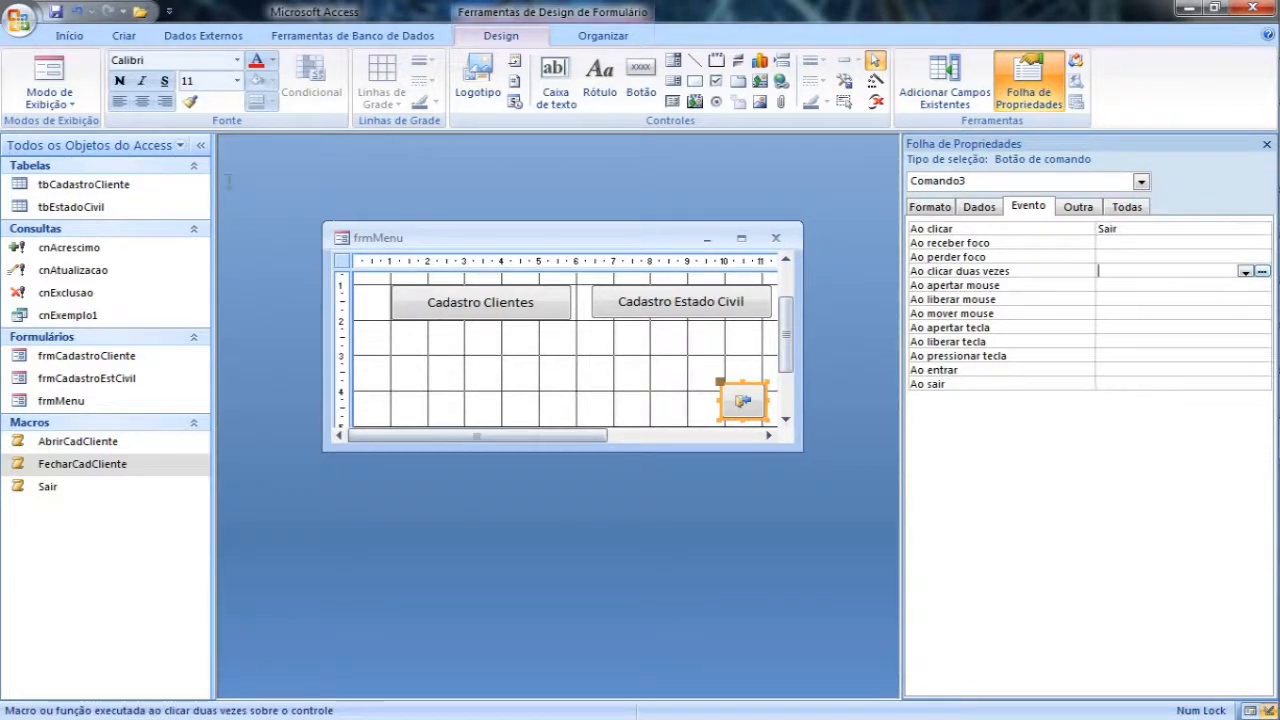
Step: Switch frmMenu to form view and test its exit button
left_click(48, 72)
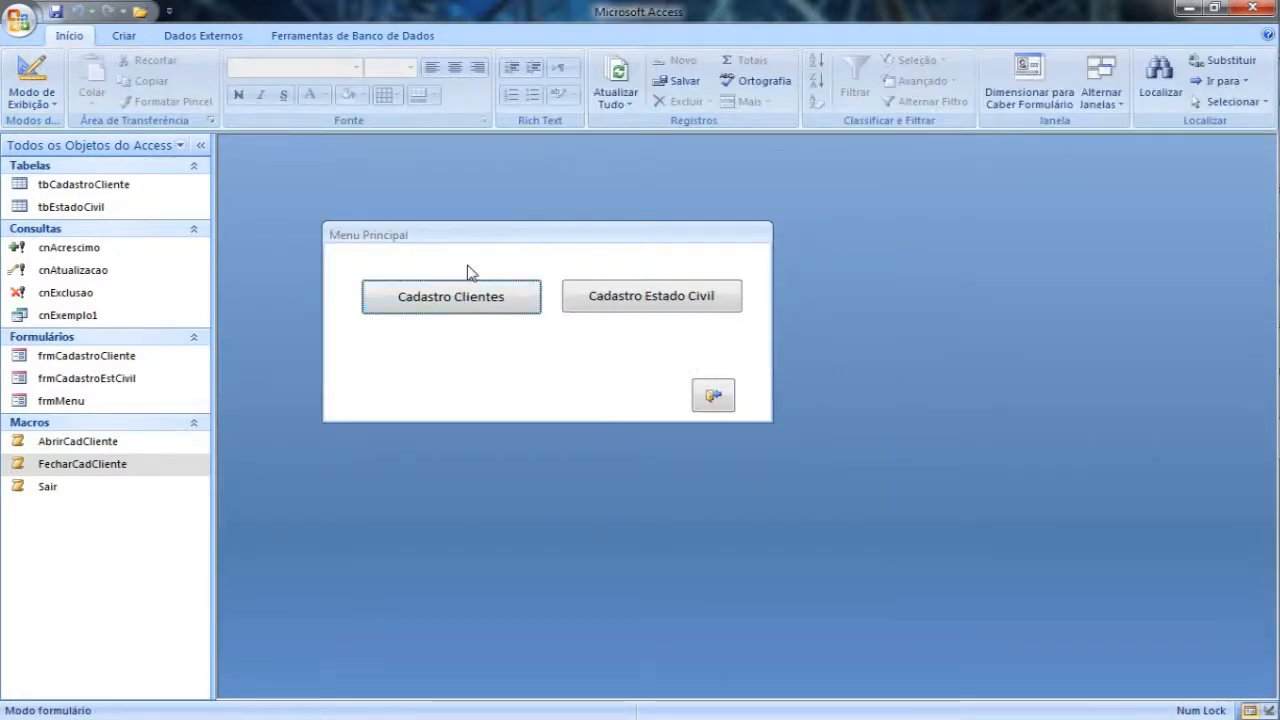
left_click(721, 402)
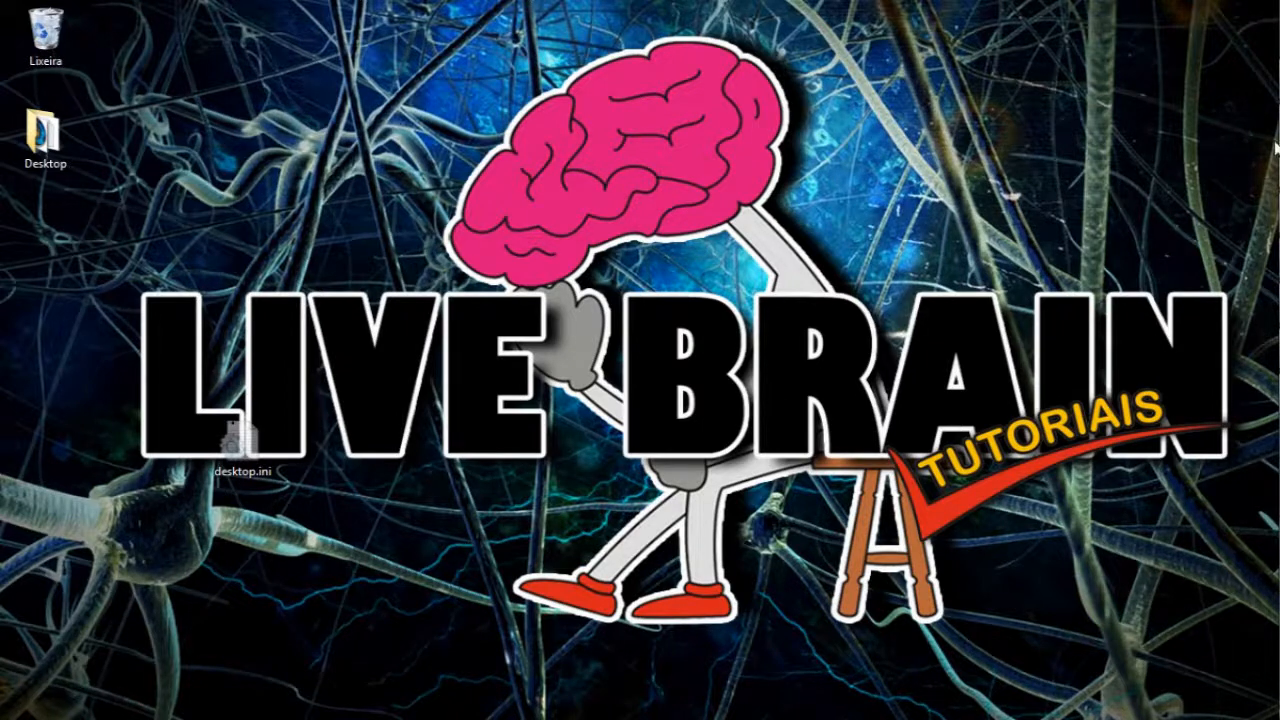
Step: Start Microsoft Office Access 2007 again and open CadastroClientes.accdb from the Documentos library
left_click(1279, 40)
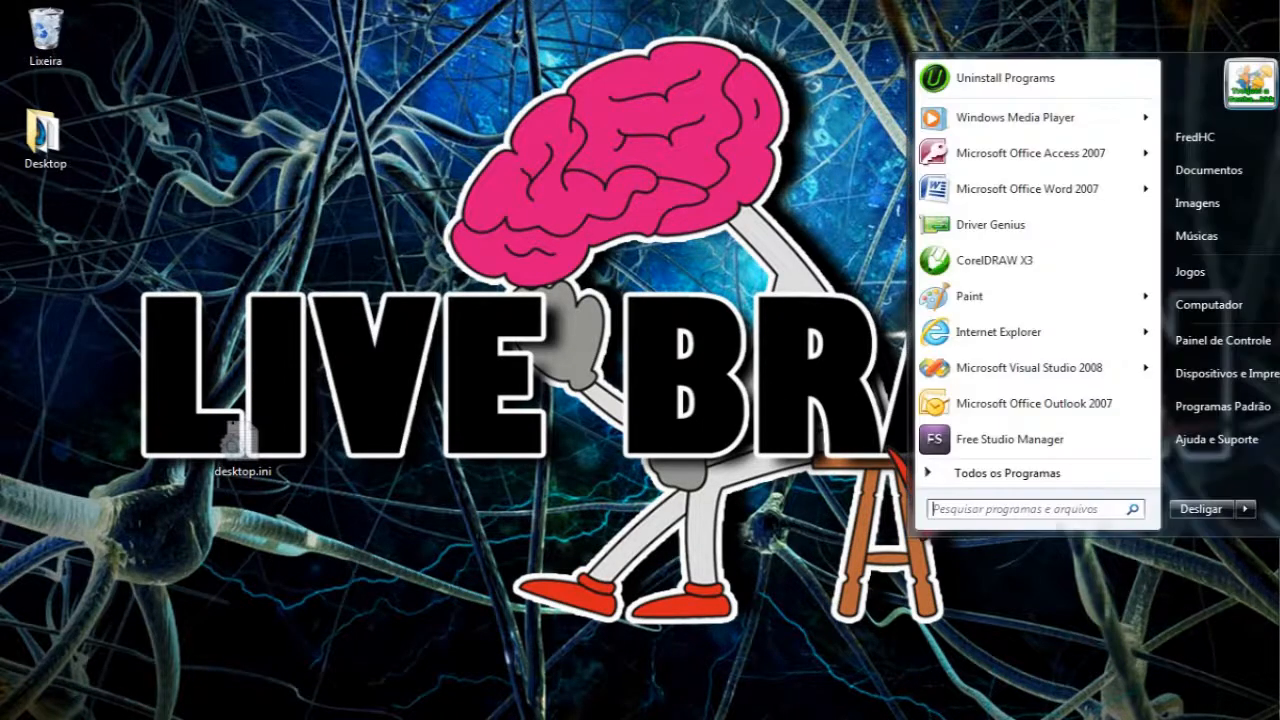
left_click(1013, 160)
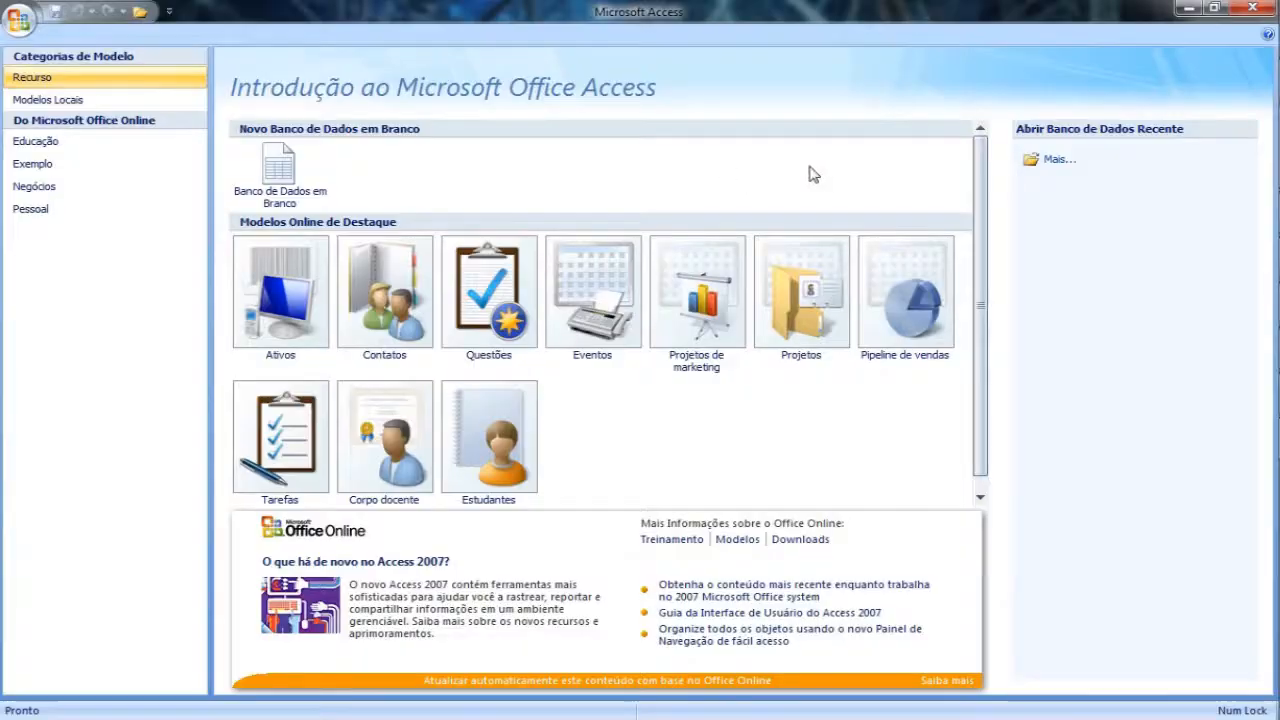
left_click(1057, 160)
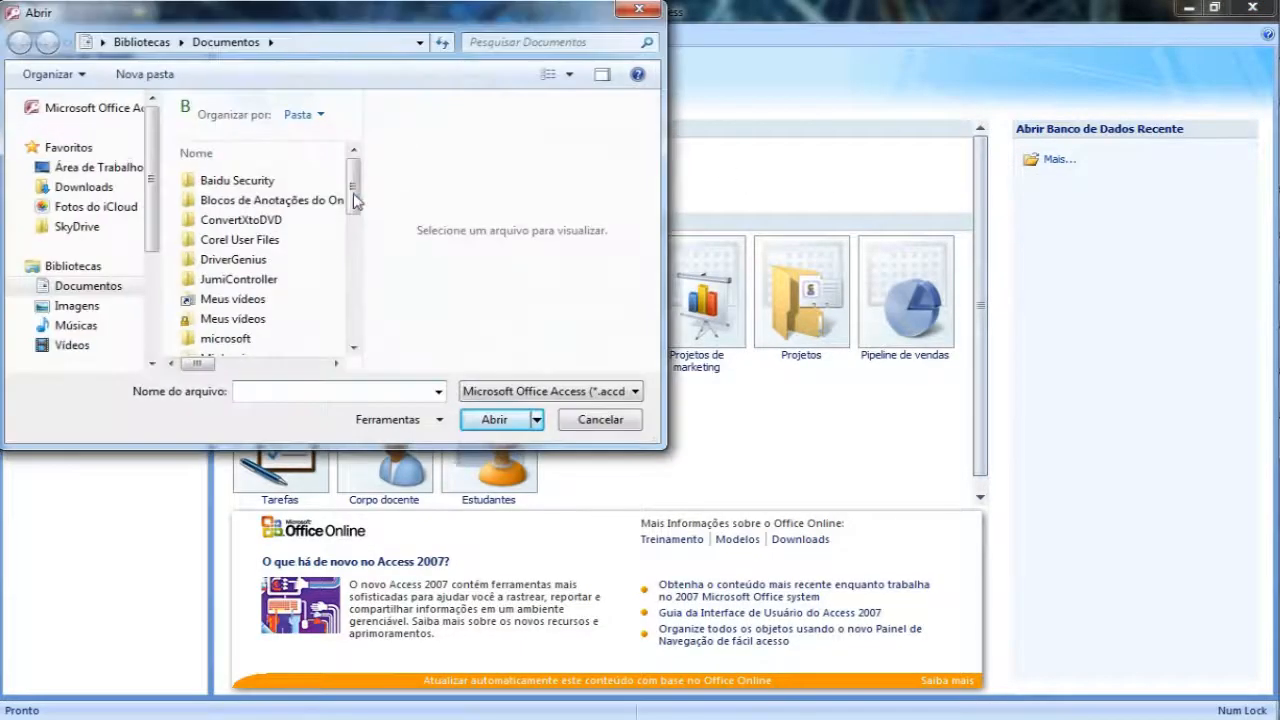
left_click_drag(353, 193, 353, 318)
left_click(287, 311)
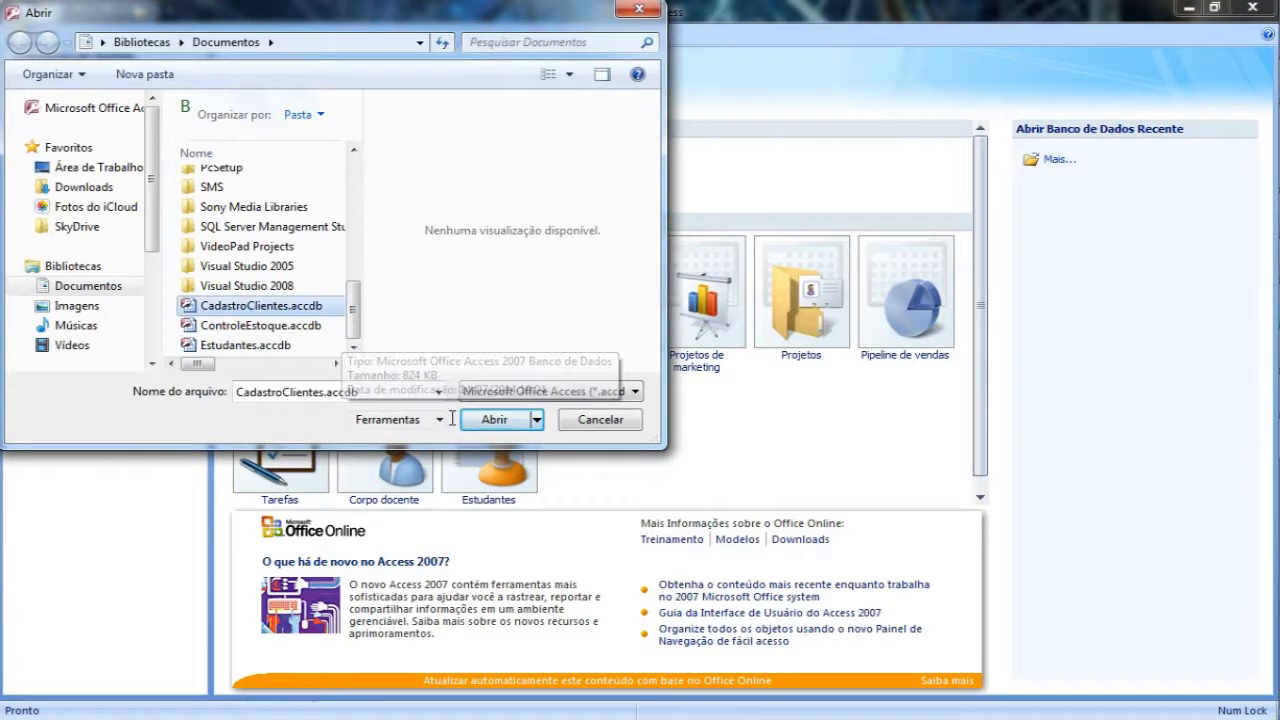
left_click(486, 418)
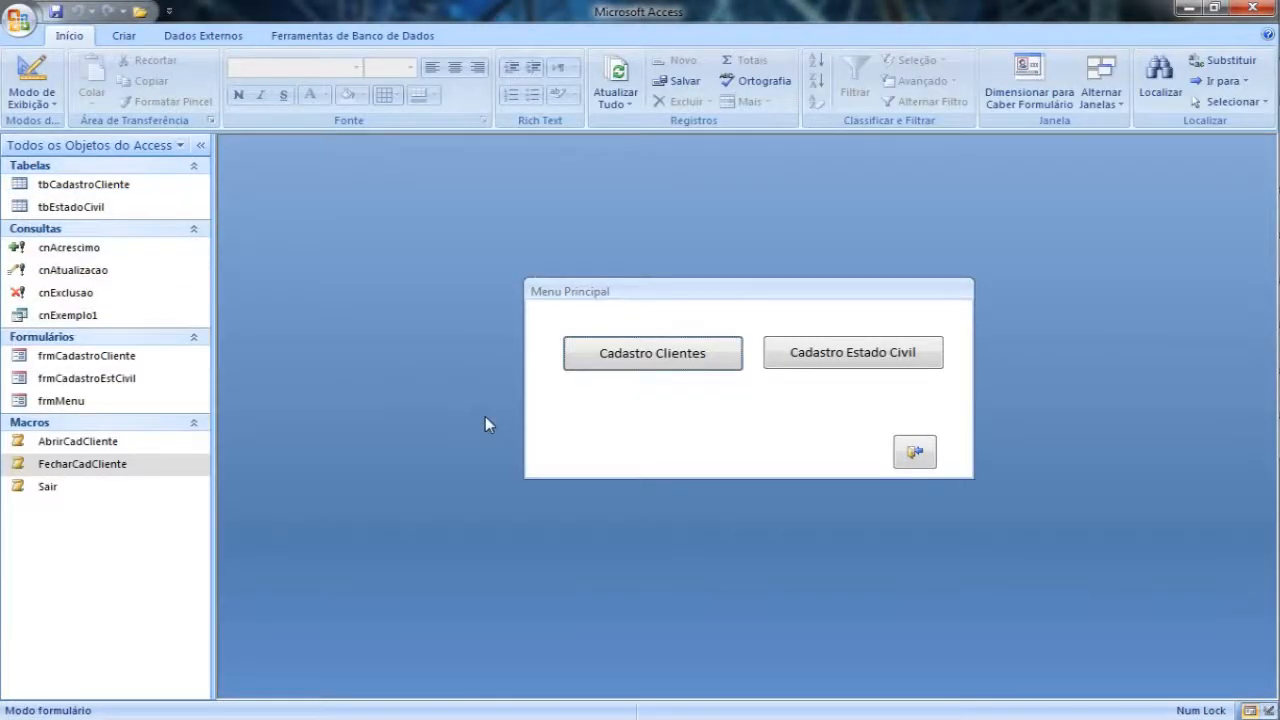